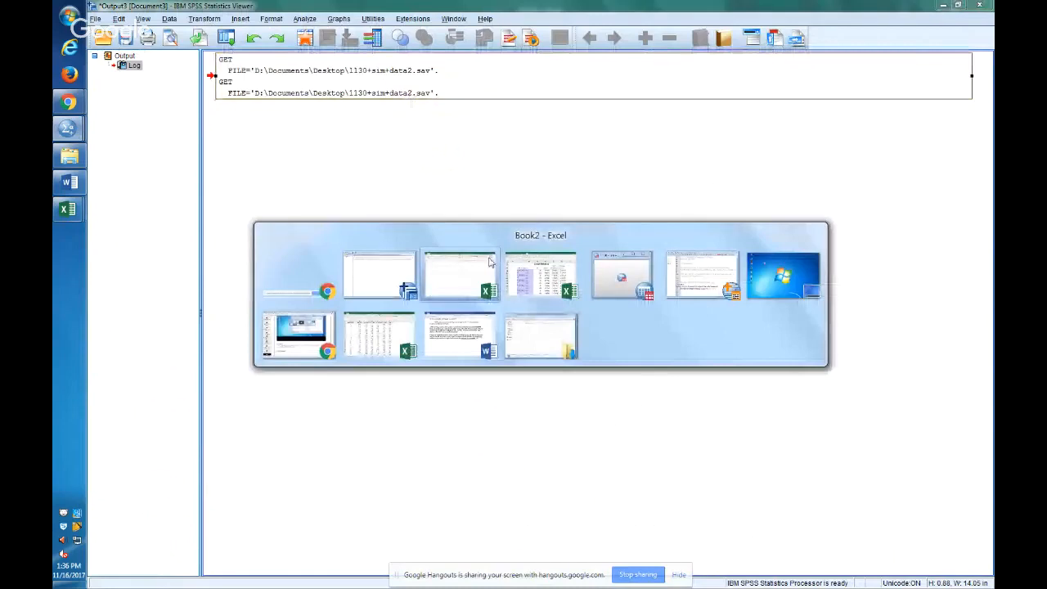
Switch to the Book2 workbook in Excel and paste the copied SPSS output log starting at cell F8.
click(489, 261)
right_click(283, 206)
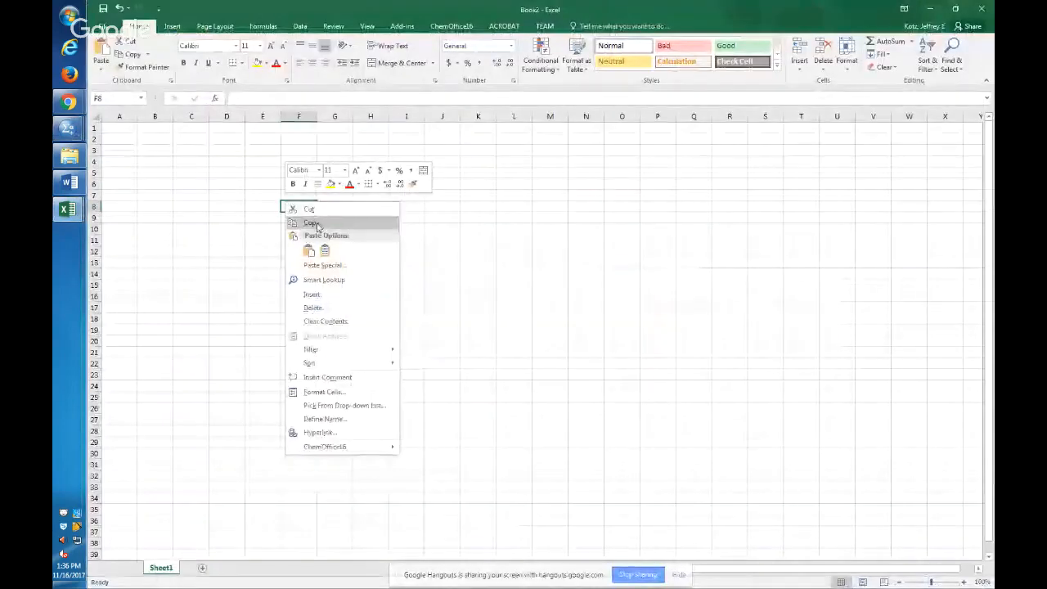
click(313, 222)
key(ctrl+v)
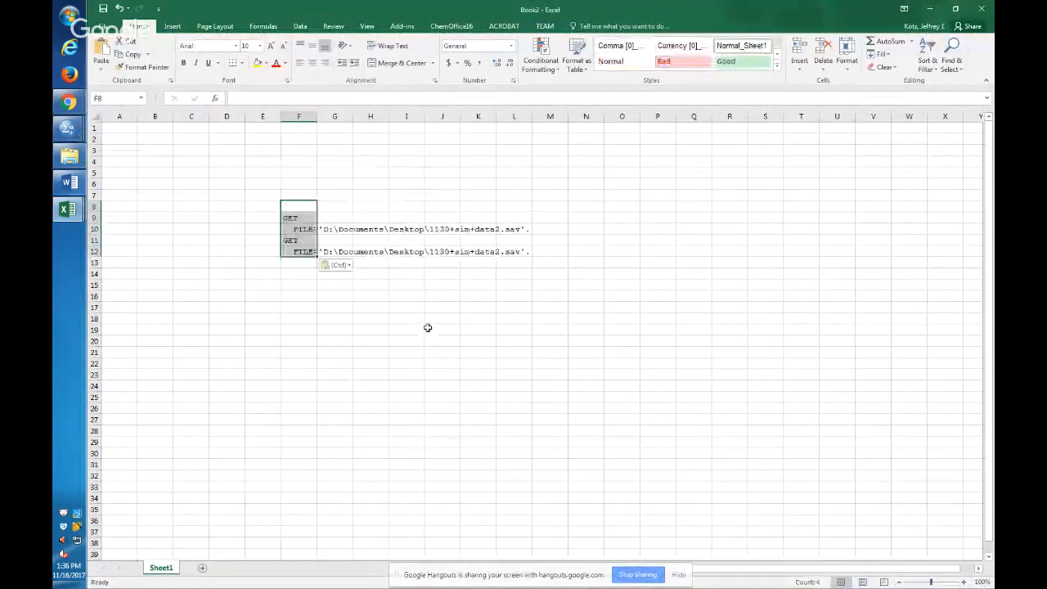
Zoom in on the pasted log lines in the worksheet and examine the GET commands and their file paths.
key(alt+w)
key(g)
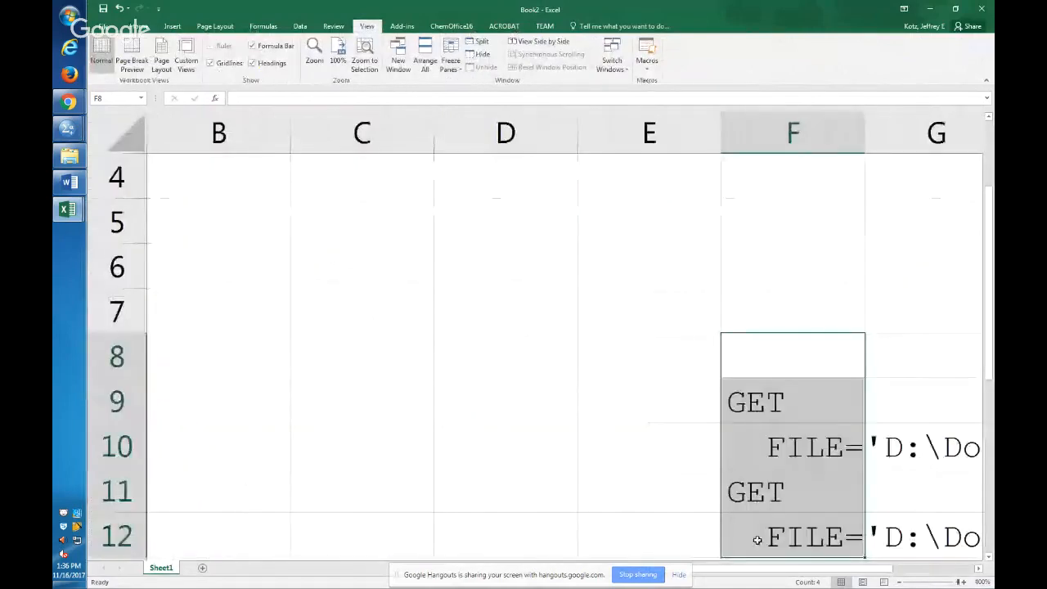
drag(768, 569, 853, 569)
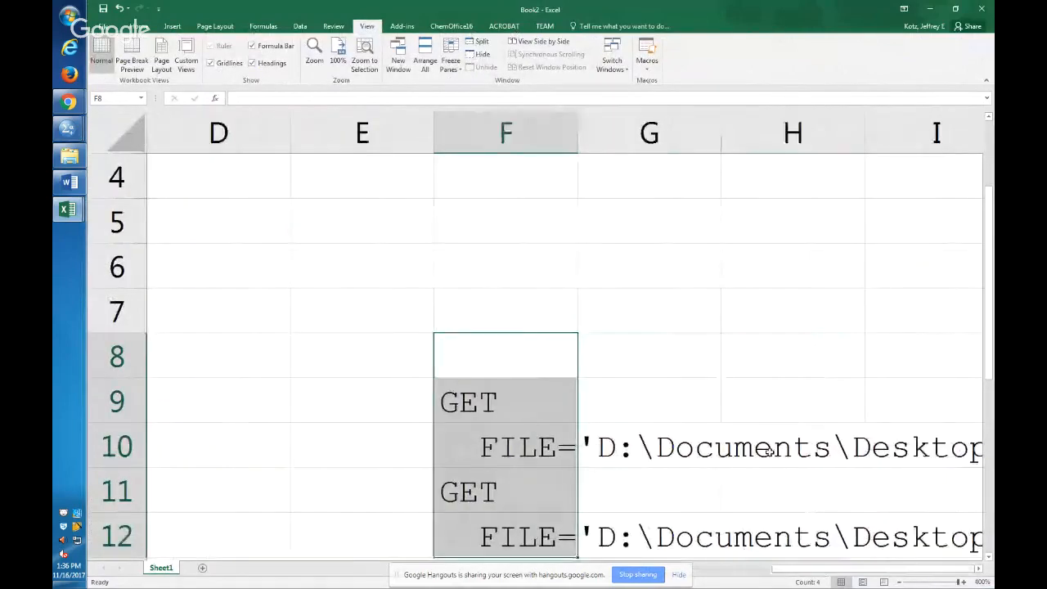
scroll(665, 428, down, 2)
click(478, 203)
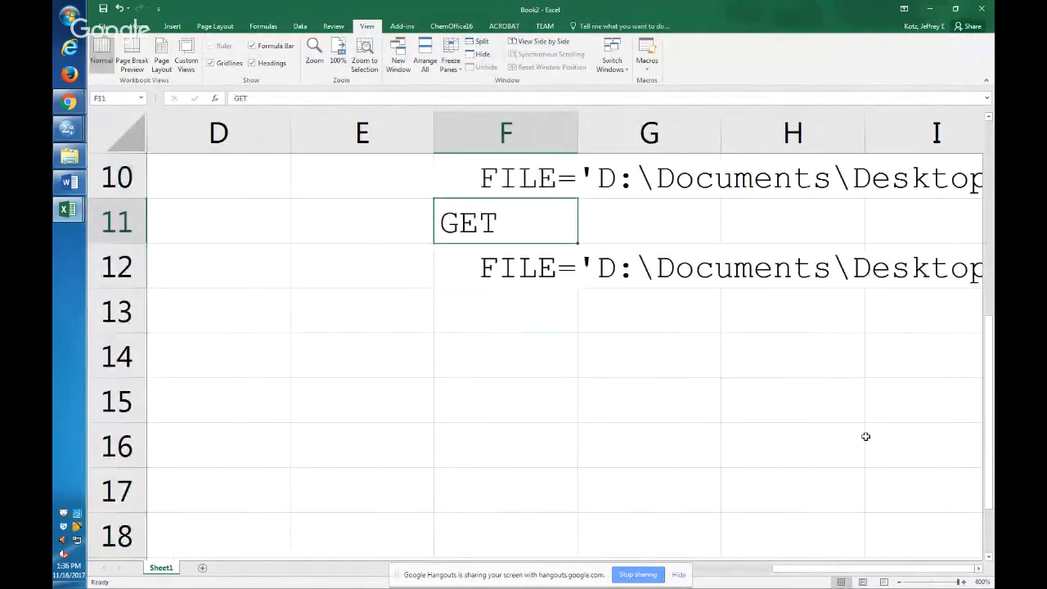
key(Down)
key(Right)
key(Right)
key(Right)
key(Right)
key(Left)
key(Left)
Switch to the SPSS Data Editor window for 1130+sim+data2.sav and maximize it.
key(alt+Tab)
mouse_move(68, 130)
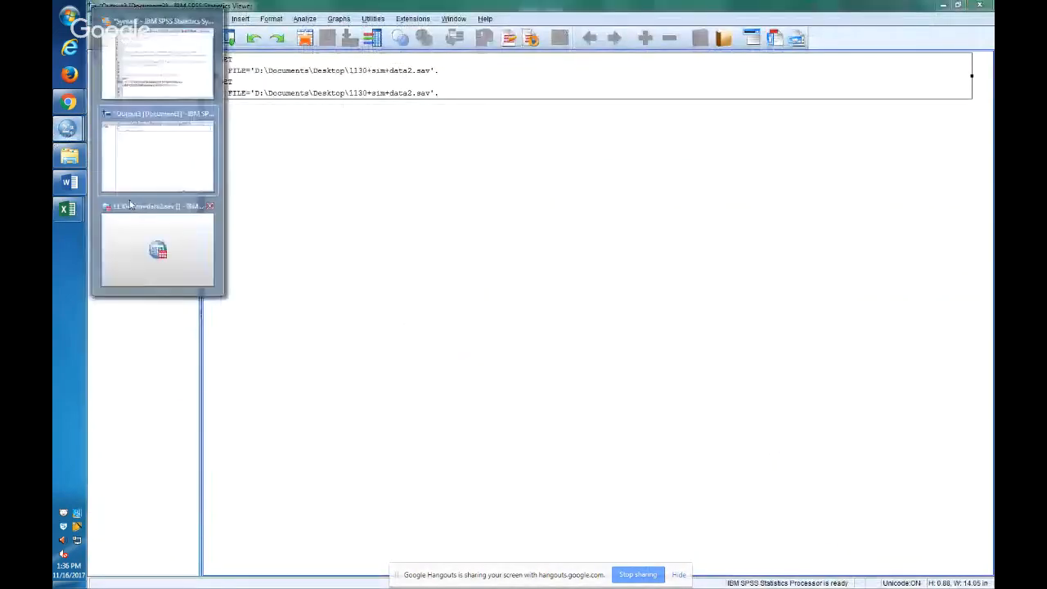
click(157, 246)
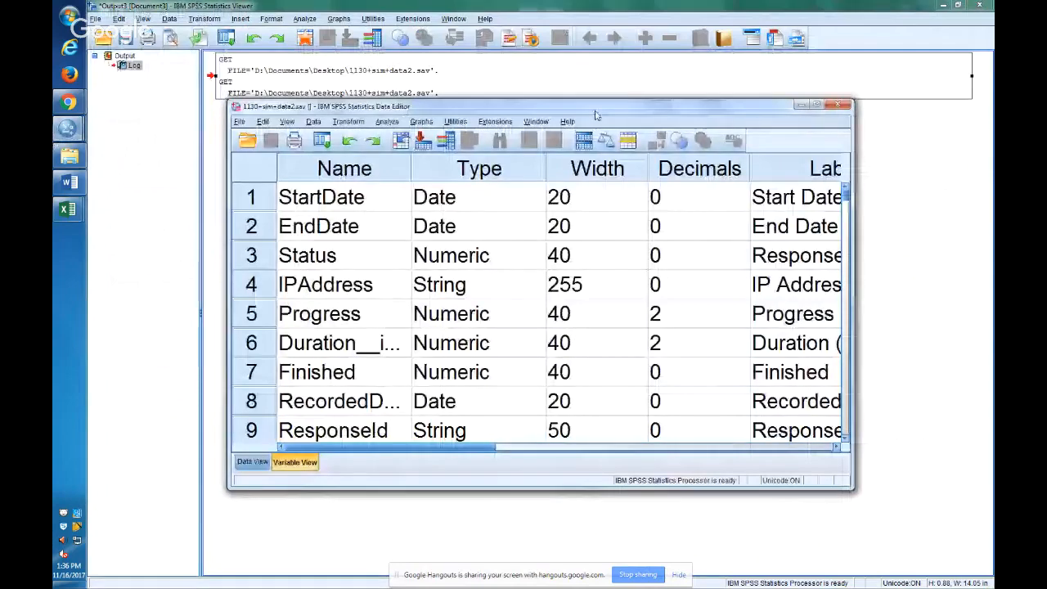
double_click(595, 111)
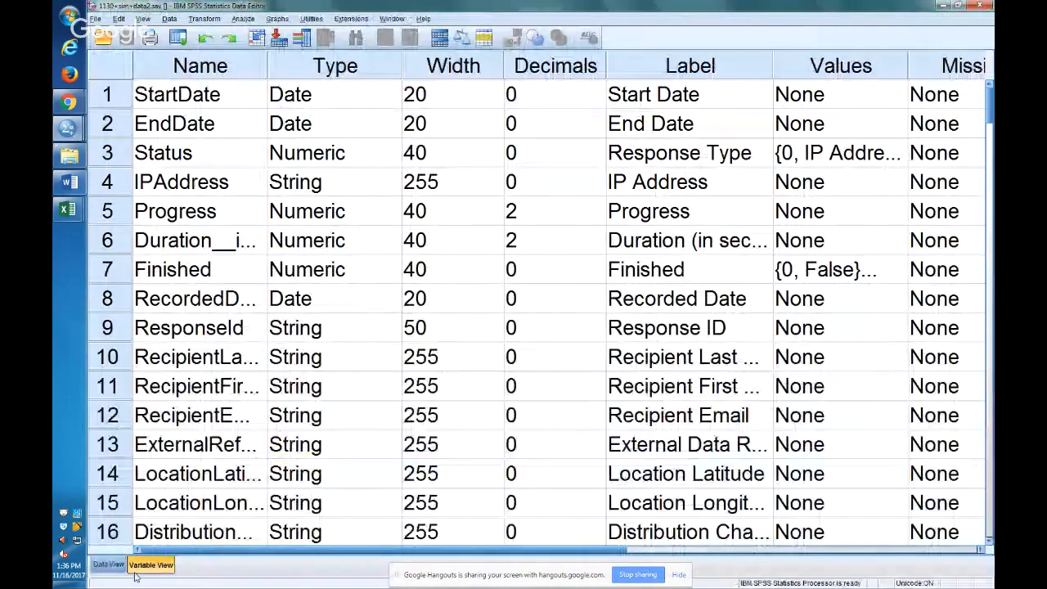
Compare the dataset's case values with its variable definitions, finishing on the case values.
click(109, 565)
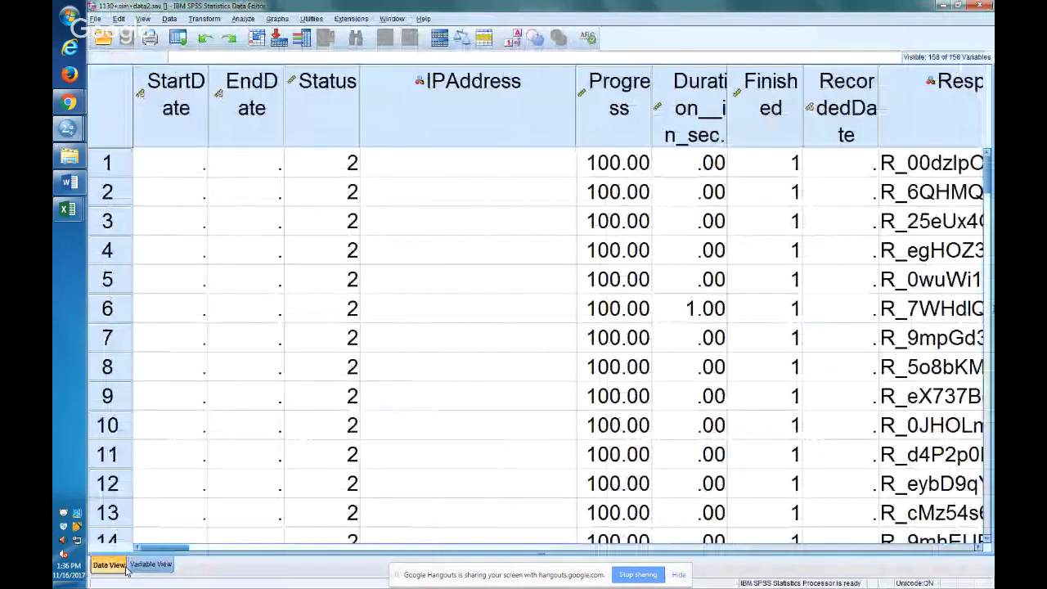
click(149, 566)
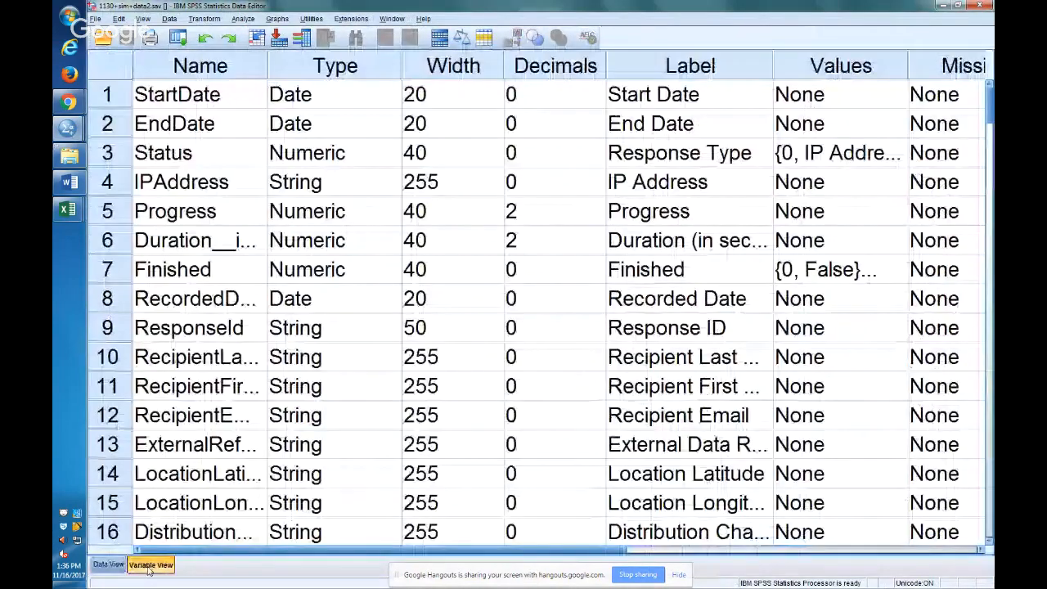
click(110, 565)
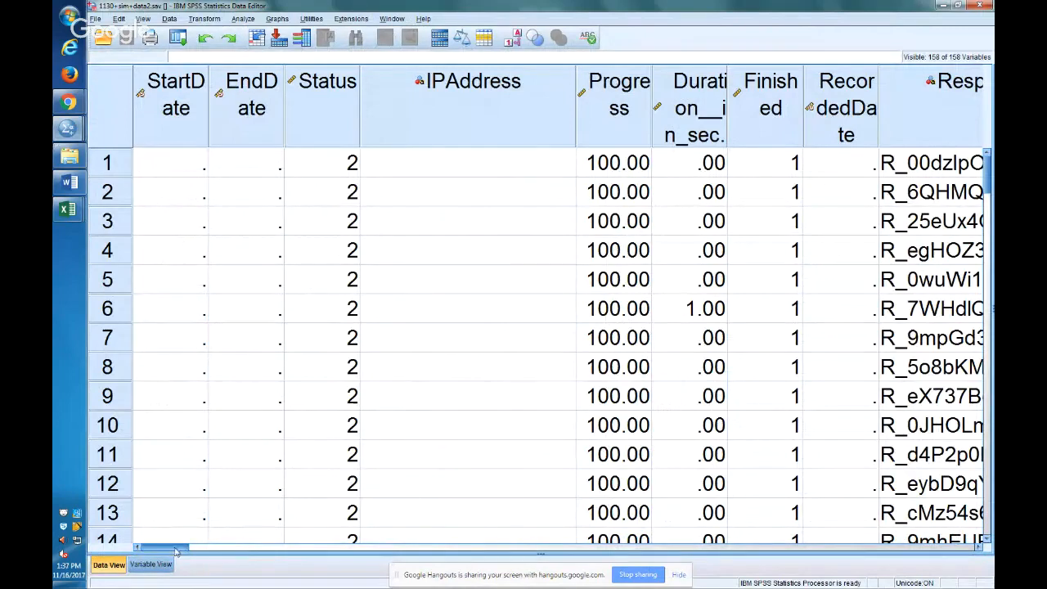
Examine the survey question columns from Q1 through Q3_4 in the case data.
drag(175, 552, 312, 567)
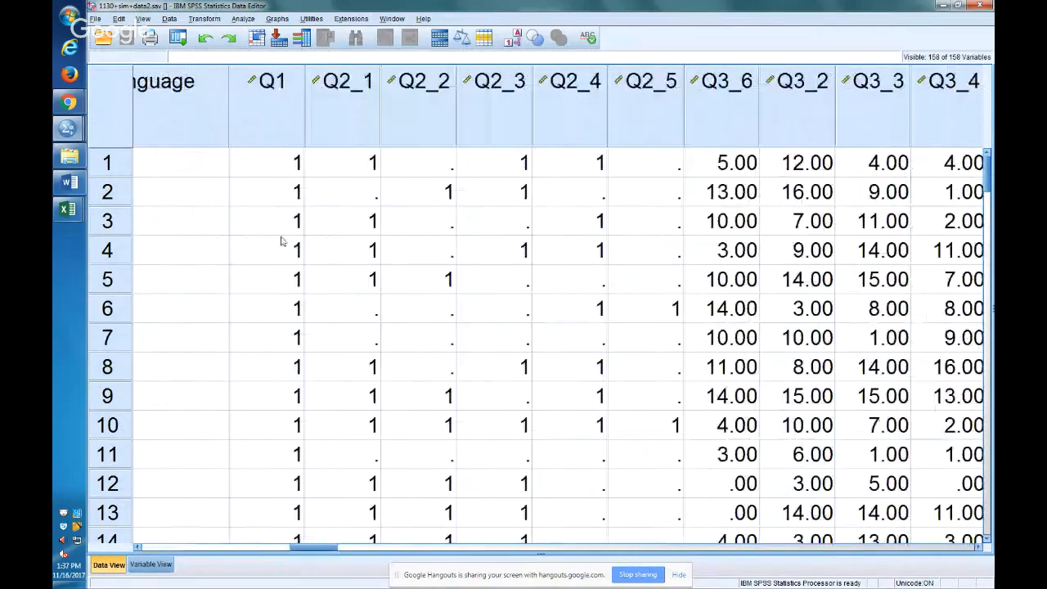
click(344, 102)
click(433, 107)
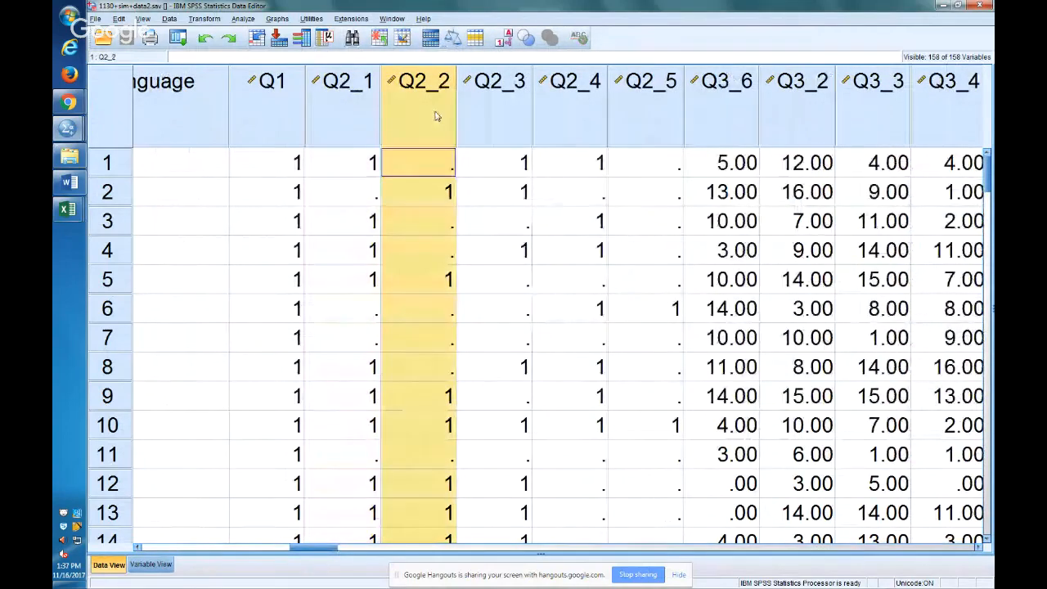
click(480, 113)
click(558, 120)
click(634, 119)
click(728, 121)
click(787, 125)
click(855, 127)
click(945, 115)
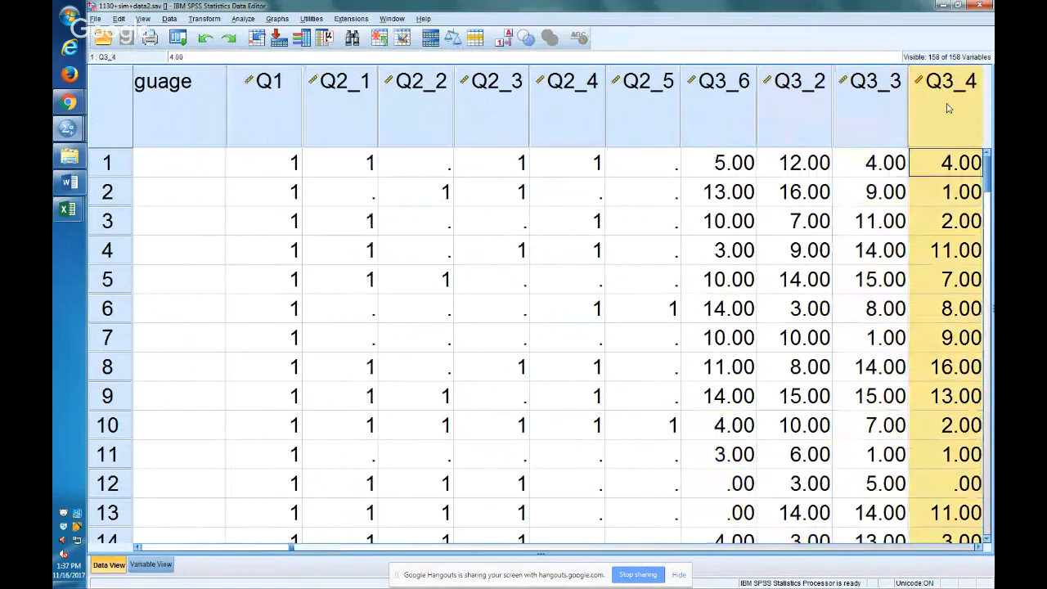
click(276, 120)
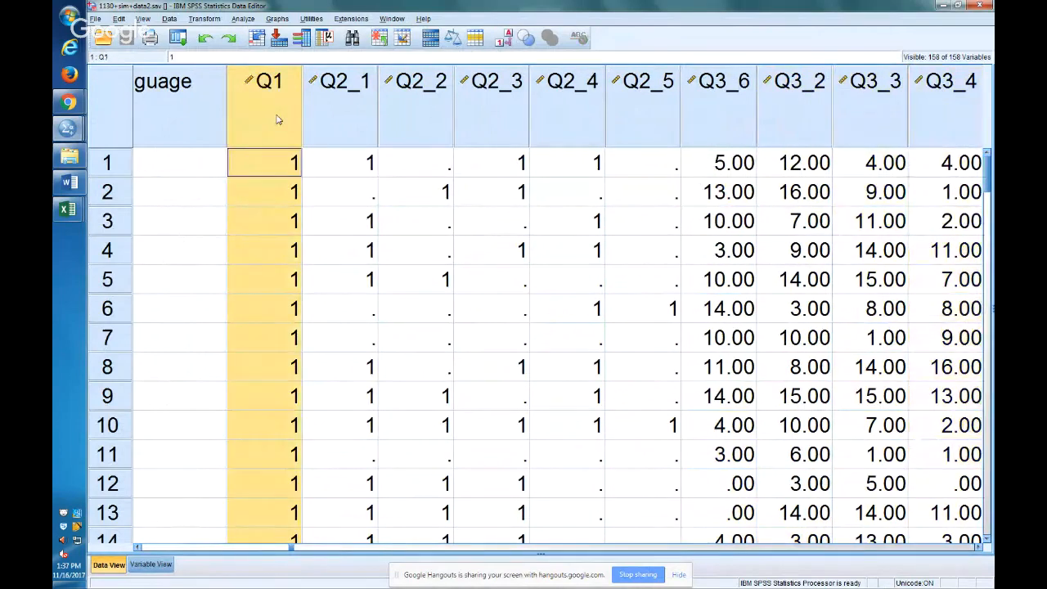
click(337, 111)
click(434, 107)
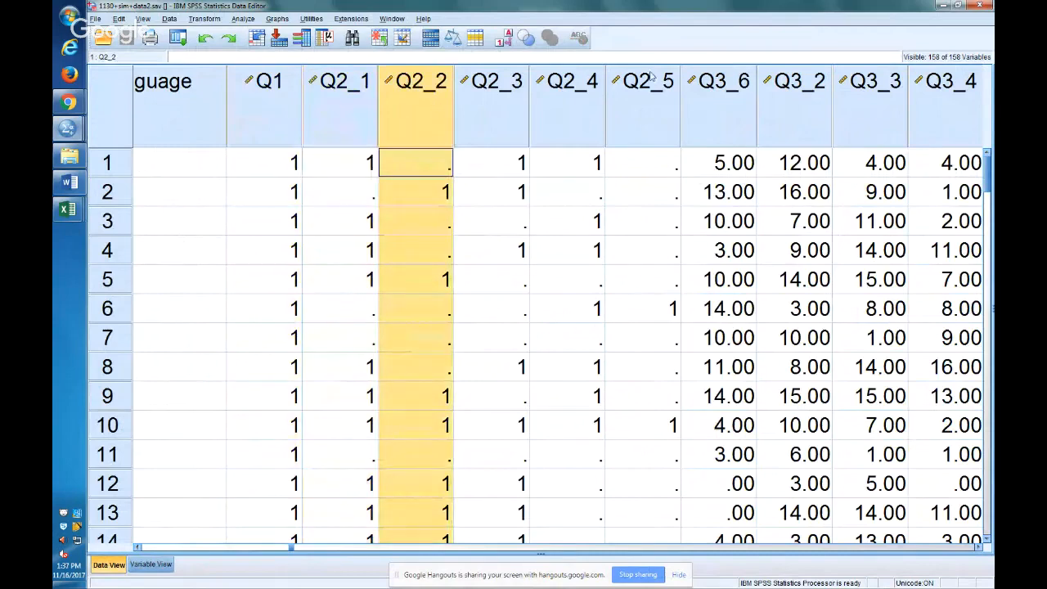
click(718, 110)
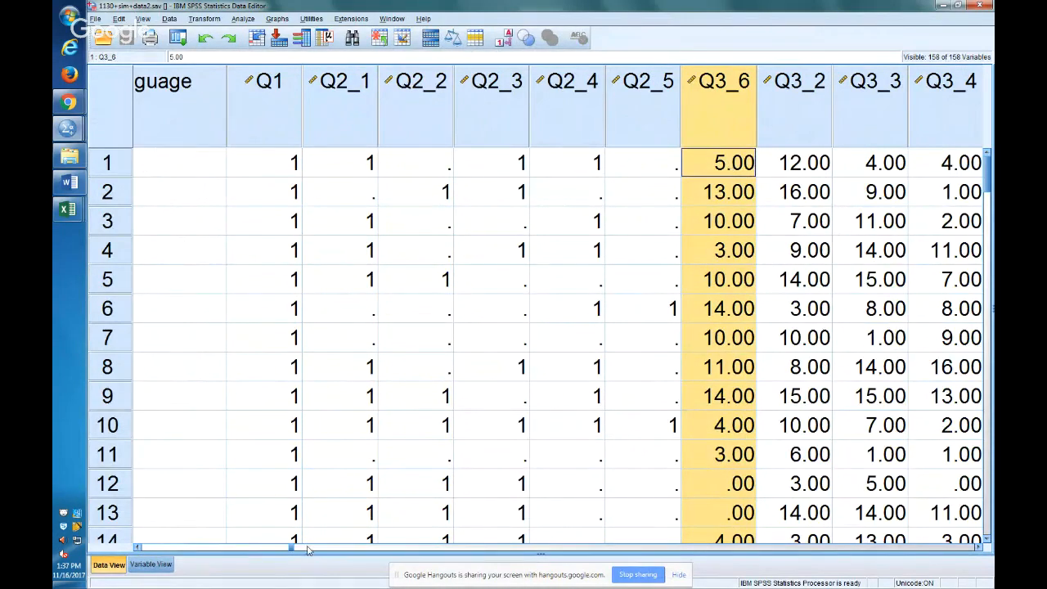
Review the list of variable definitions from Duration down to the Q3 items.
click(153, 565)
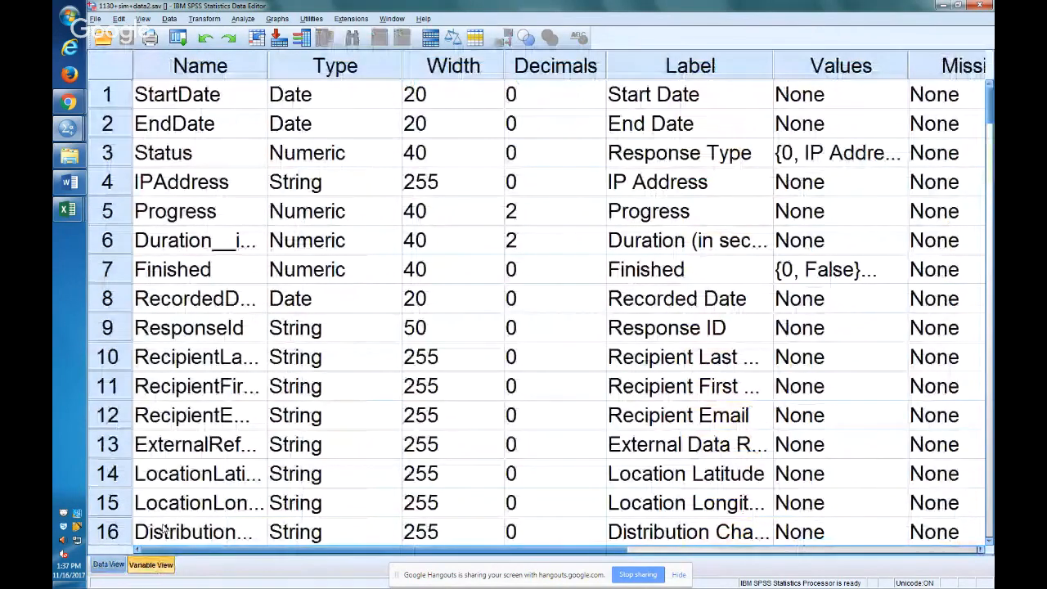
click(183, 252)
key(Down)
key(Down)
key(Down)
key(Down)
key(Down)
key(Down)
key(Down)
key(Down)
key(Down)
key(Down)
key(Down)
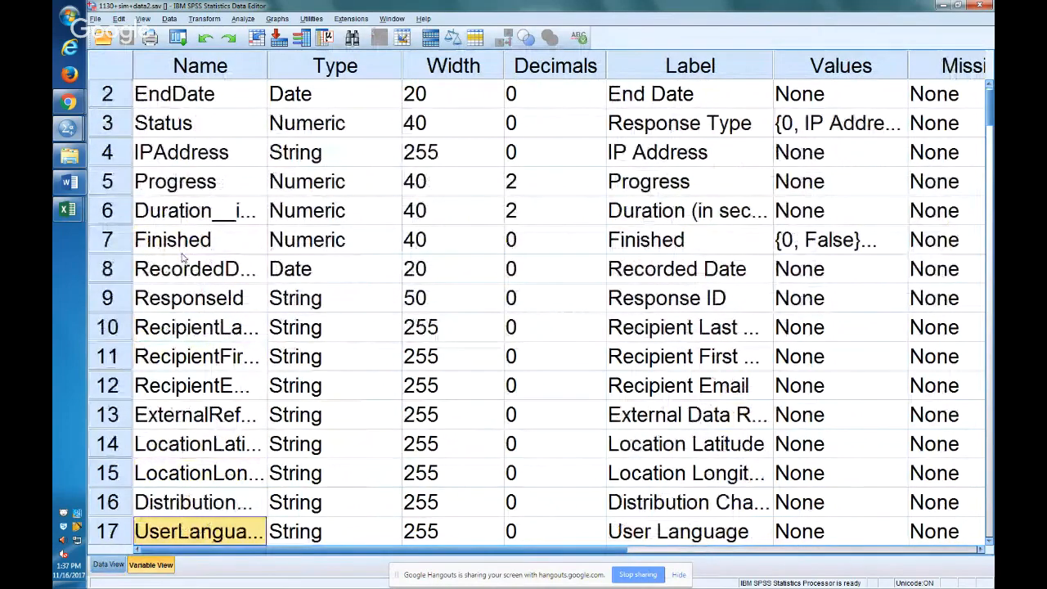
key(Down)
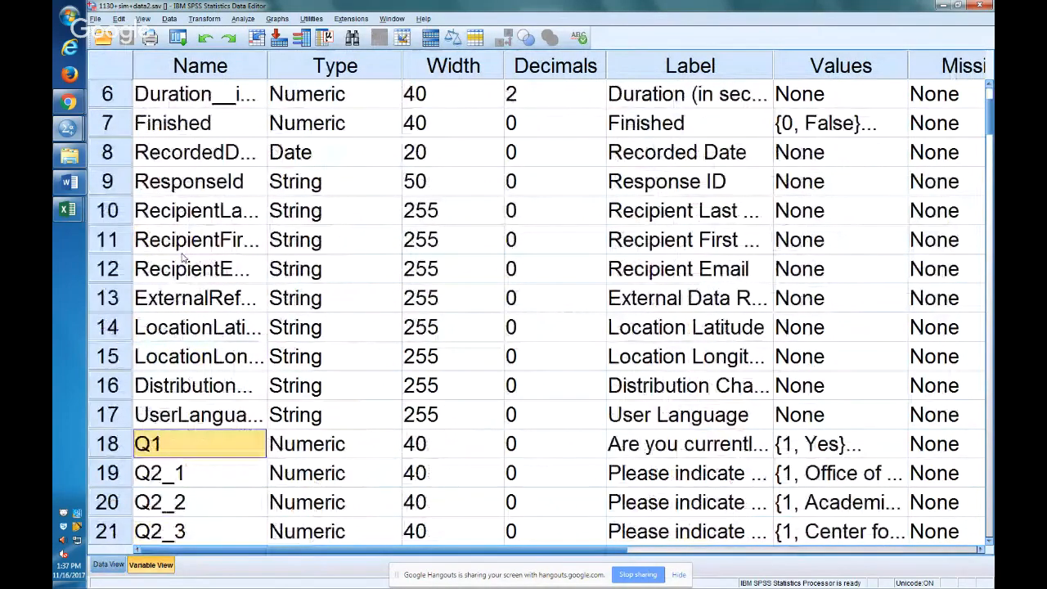
key(Down)
key(Down)
key(Down)
key(Down)
key(Down)
key(Down)
key(Down)
key(Down)
key(Down)
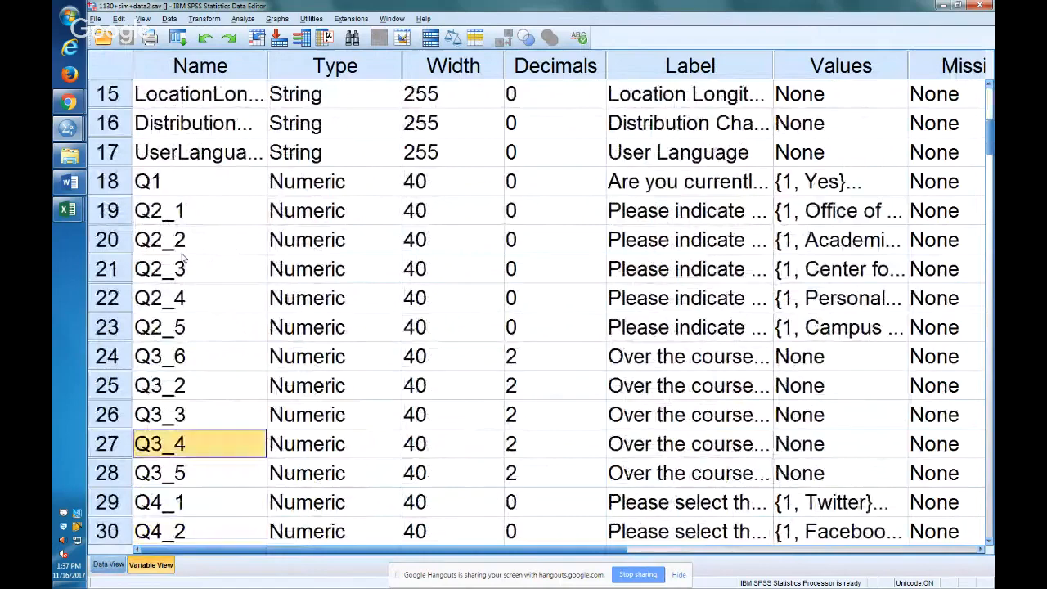
key(Up)
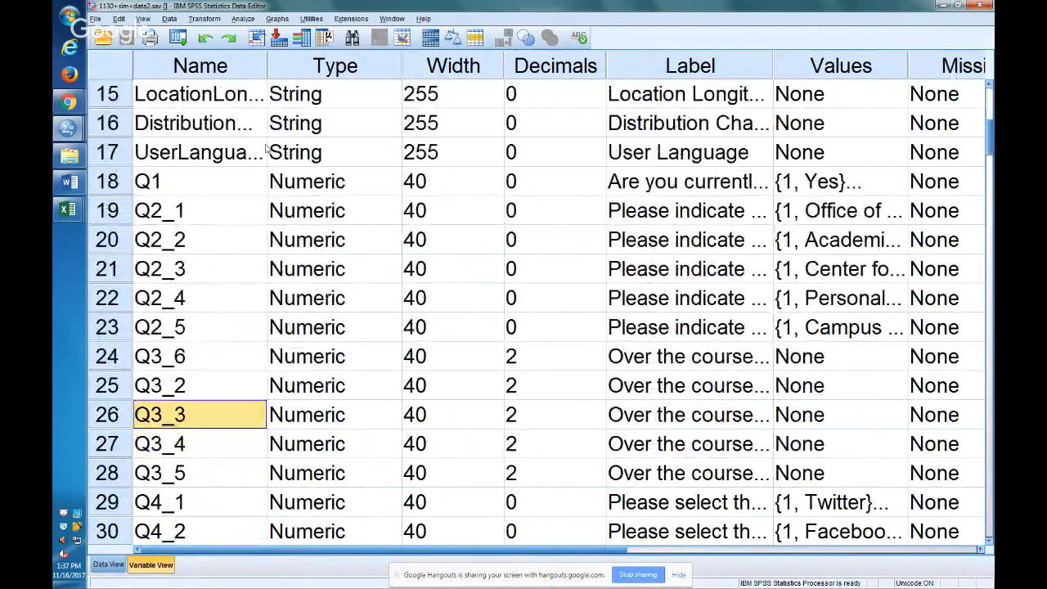
Widen the Label column of the variable definitions so more of the survey question text is readable.
click(676, 182)
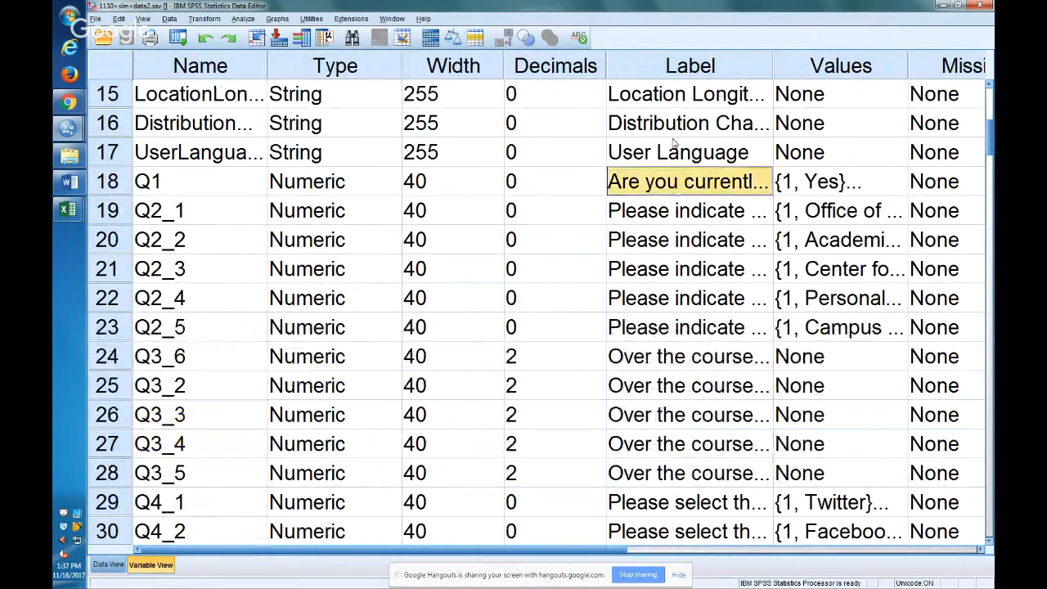
click(689, 65)
click(843, 67)
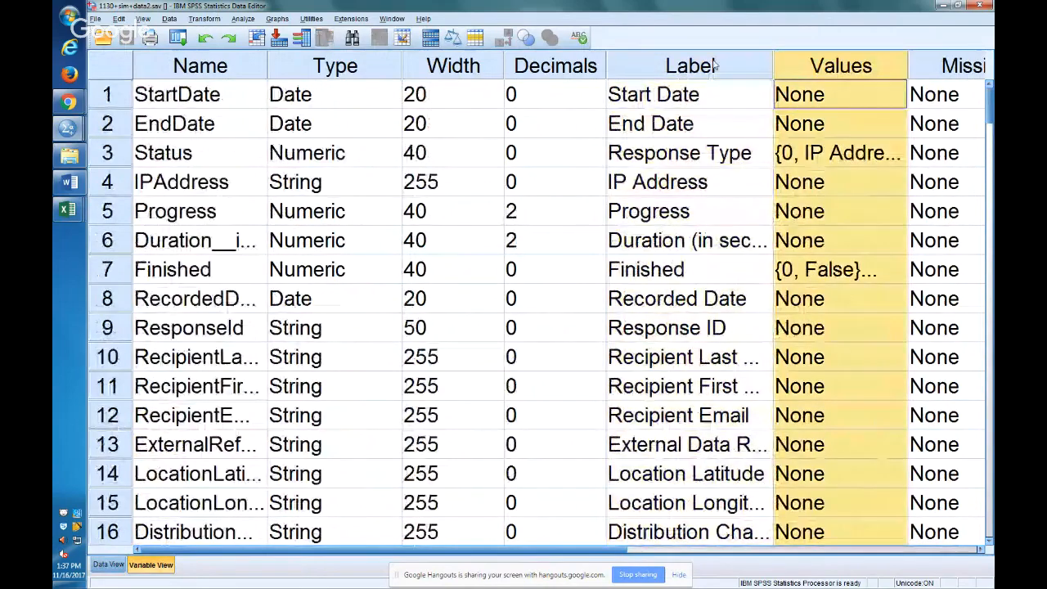
click(714, 65)
drag(773, 62, 935, 61)
scroll(790, 328, down, 2)
click(755, 420)
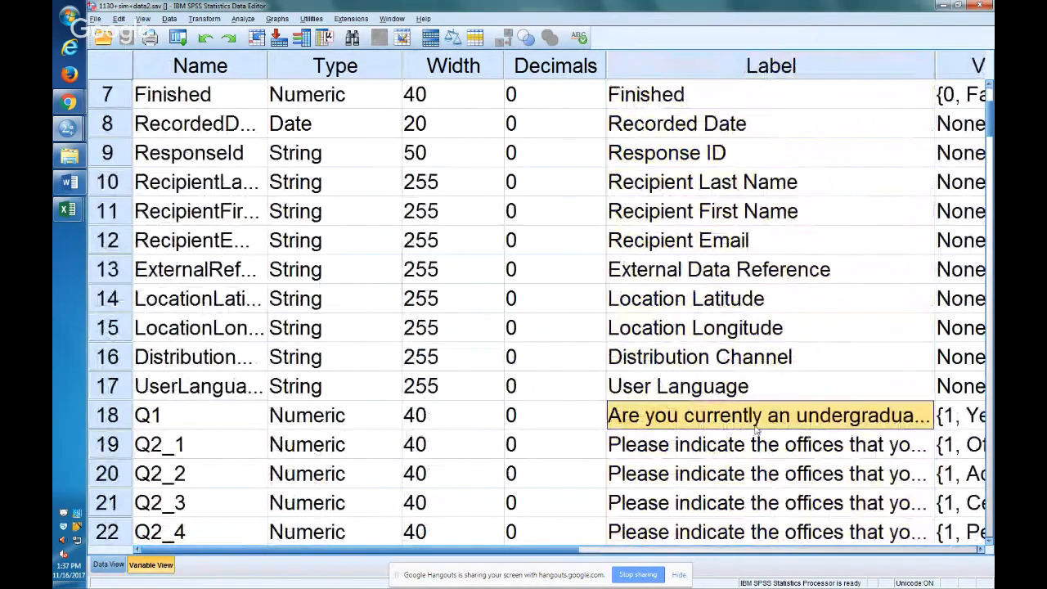
drag(601, 548, 674, 549)
drag(737, 65, 880, 65)
drag(634, 554, 753, 555)
click(494, 70)
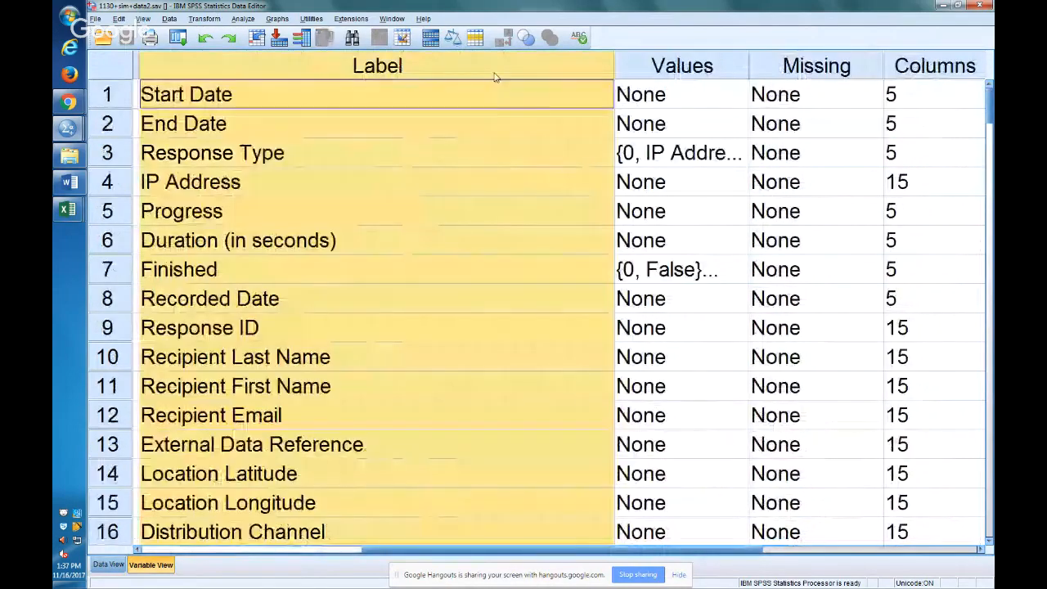
Inspect the value labels defined for Q1, the undergraduate student question, and close them without changes.
click(703, 65)
scroll(733, 276, down, 4)
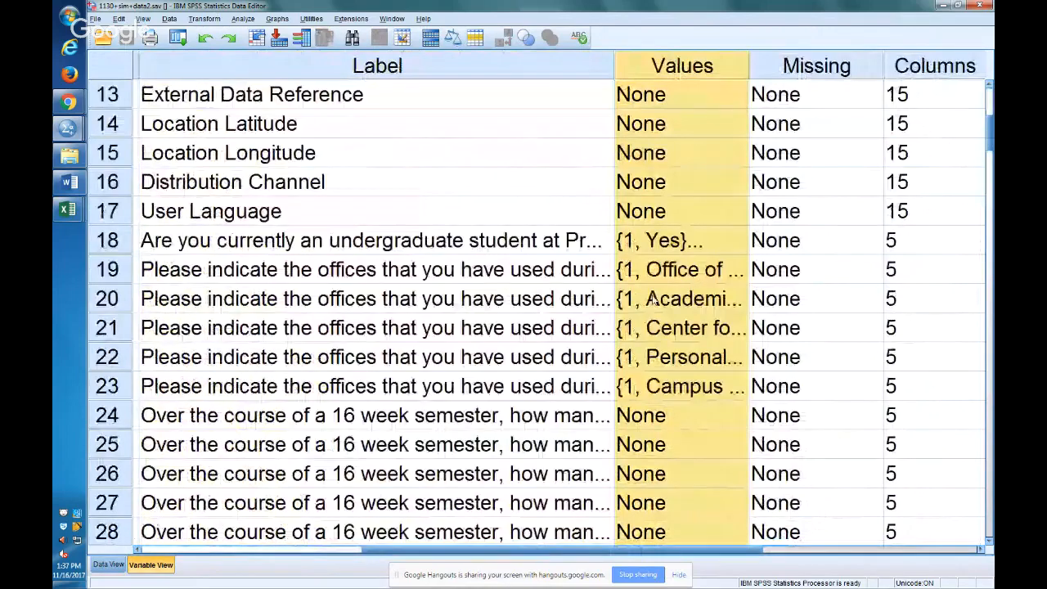
click(740, 240)
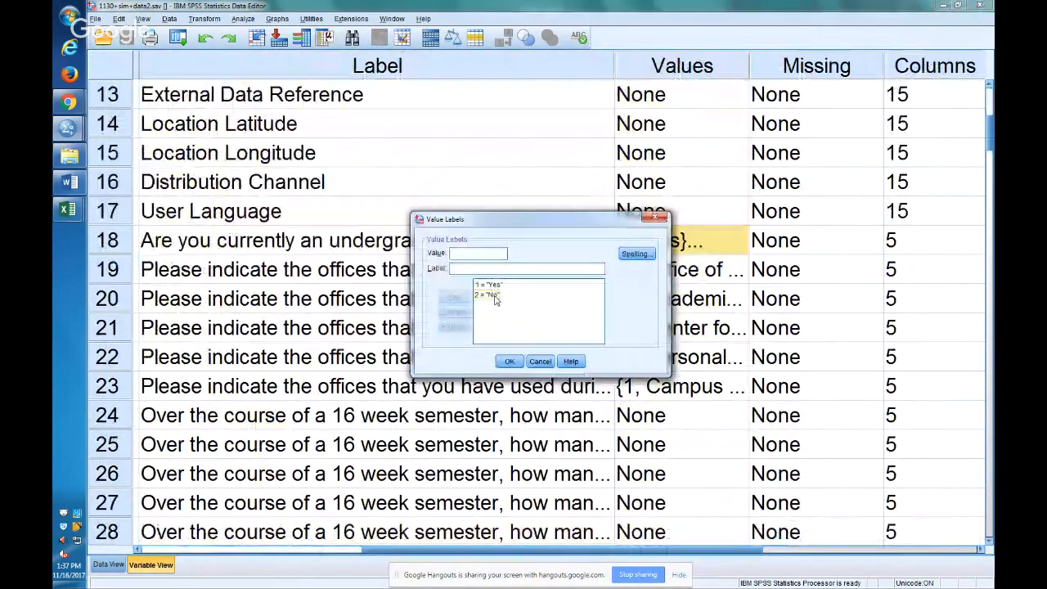
click(542, 361)
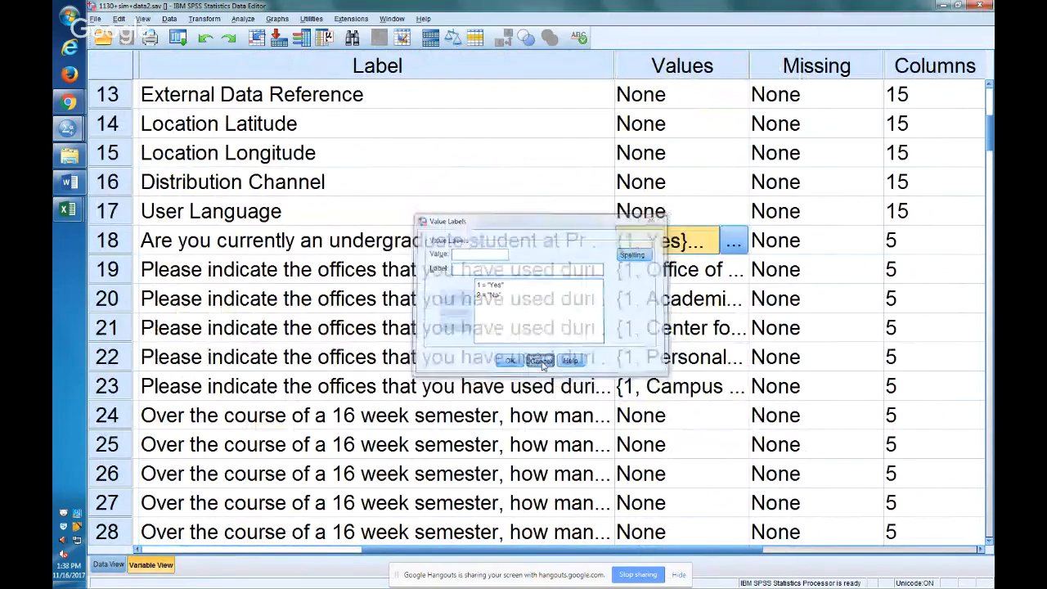
Go through the question labels of the office-usage variables in rows 19 to 23.
click(414, 278)
click(399, 303)
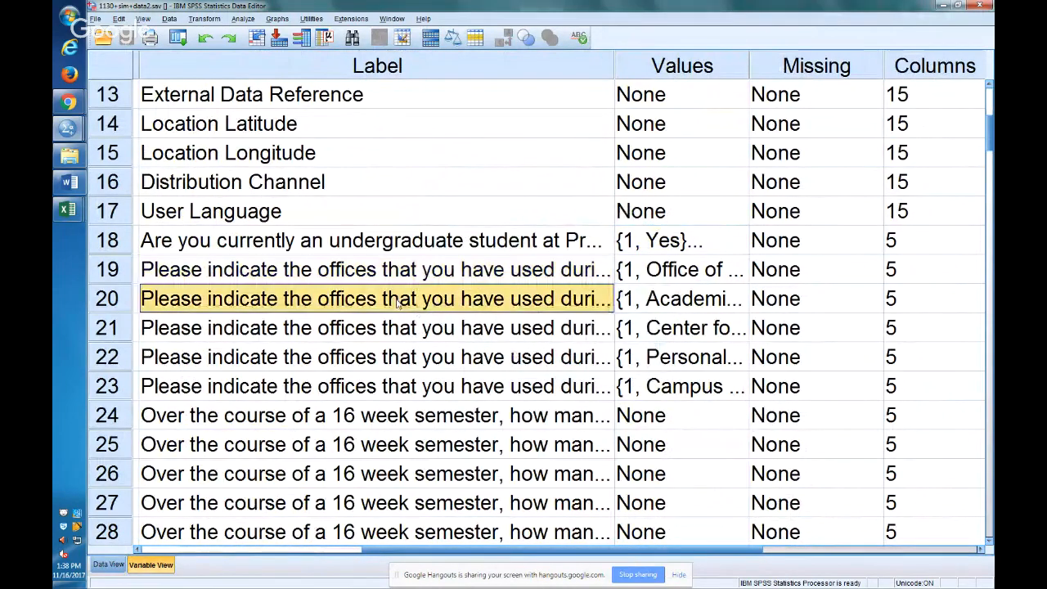
click(413, 329)
click(426, 357)
click(435, 390)
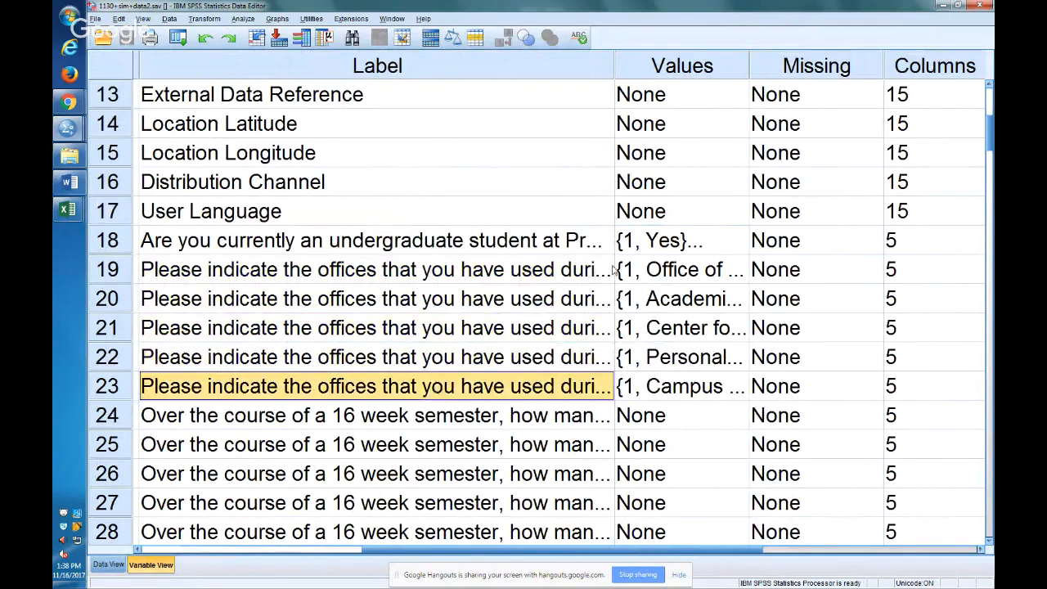
Switch to the Qualtrics survey preview in Chrome, restart the survey and read its introduction.
click(76, 101)
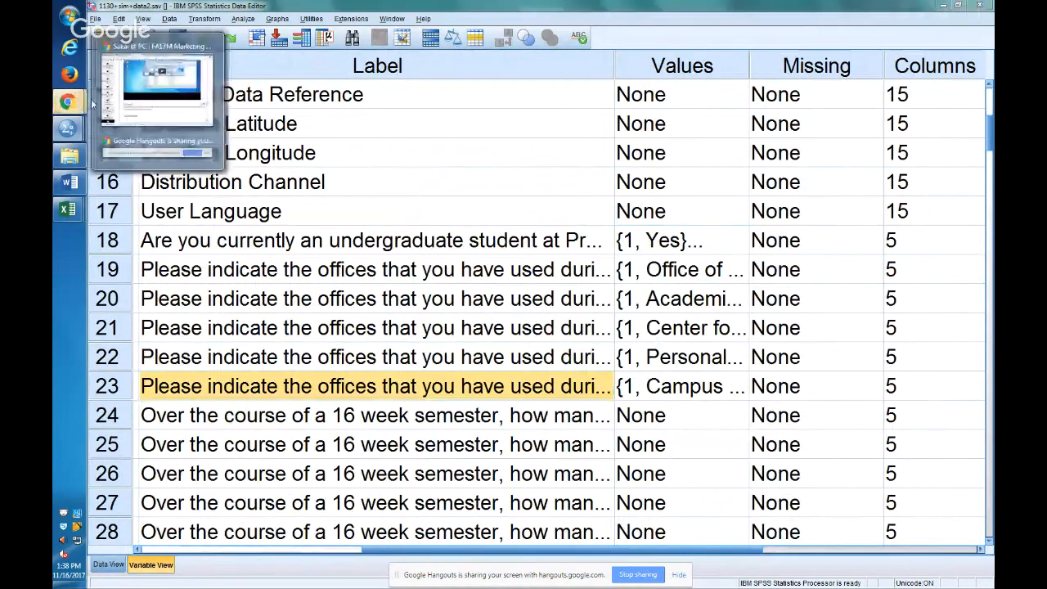
click(128, 67)
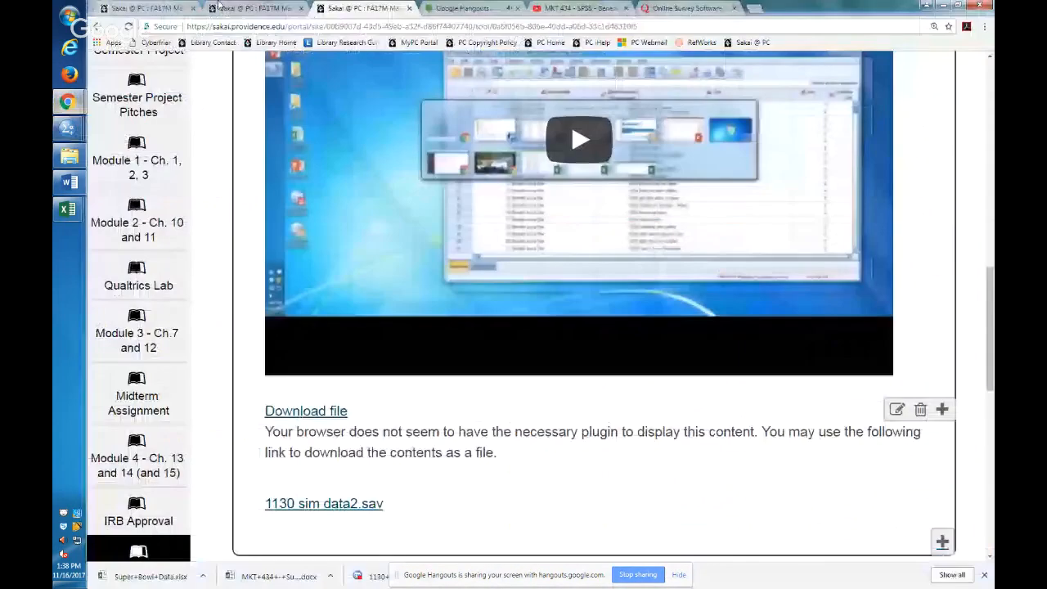
click(687, 8)
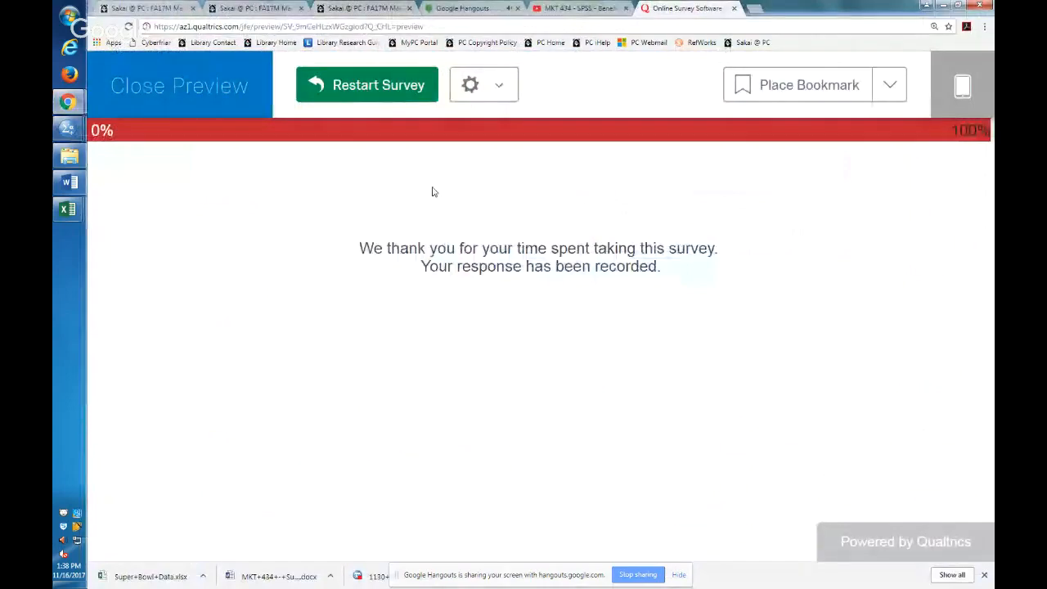
scroll(469, 327, down, 1)
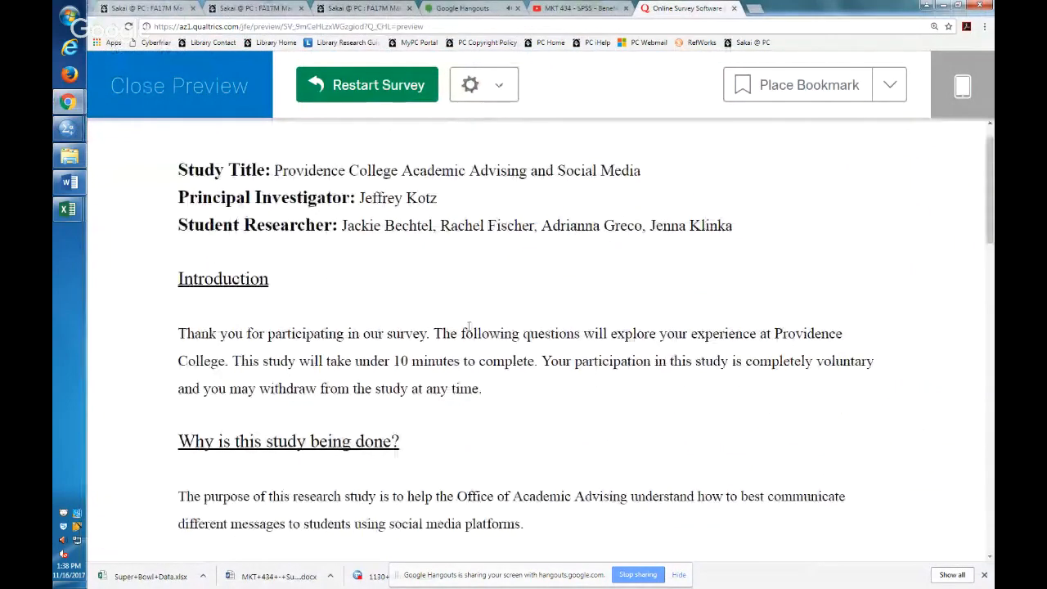
Continue past the survey introduction, answer Yes to the undergraduate student question and advance to the offices question.
scroll(899, 478, down, 10)
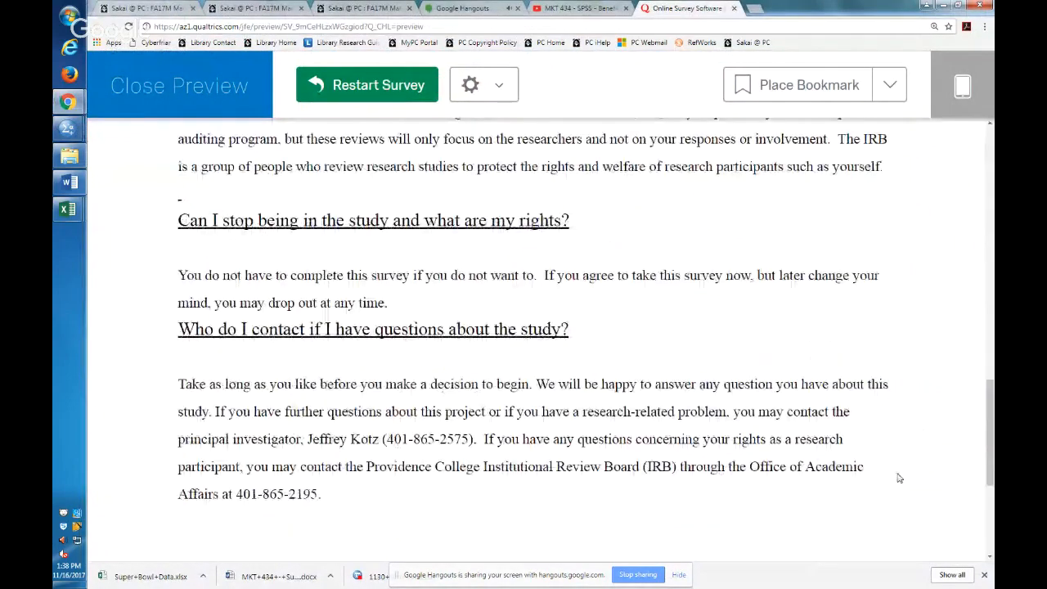
scroll(900, 478, down, 5)
click(878, 451)
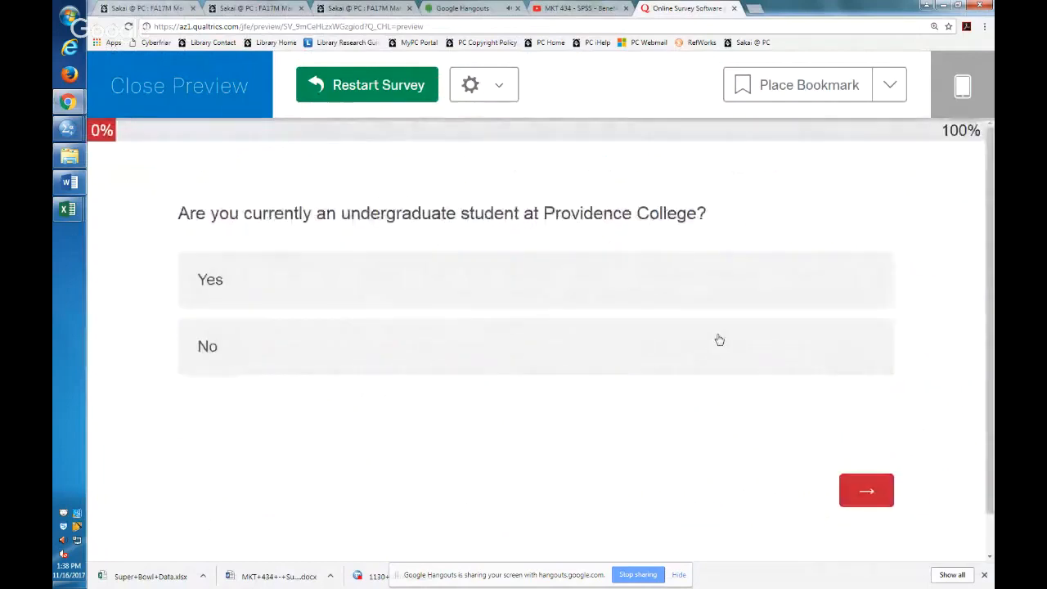
click(703, 306)
click(866, 491)
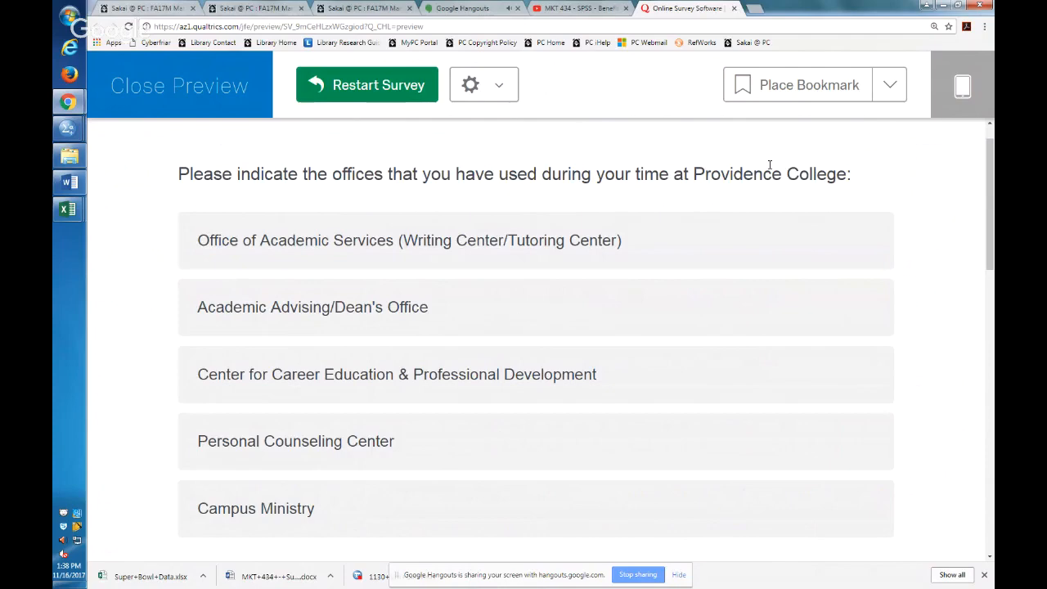
Switch to SPSS and highlight the variable names Q2_1 through Q2_5 that belong to the offices question.
key(alt+Tab)
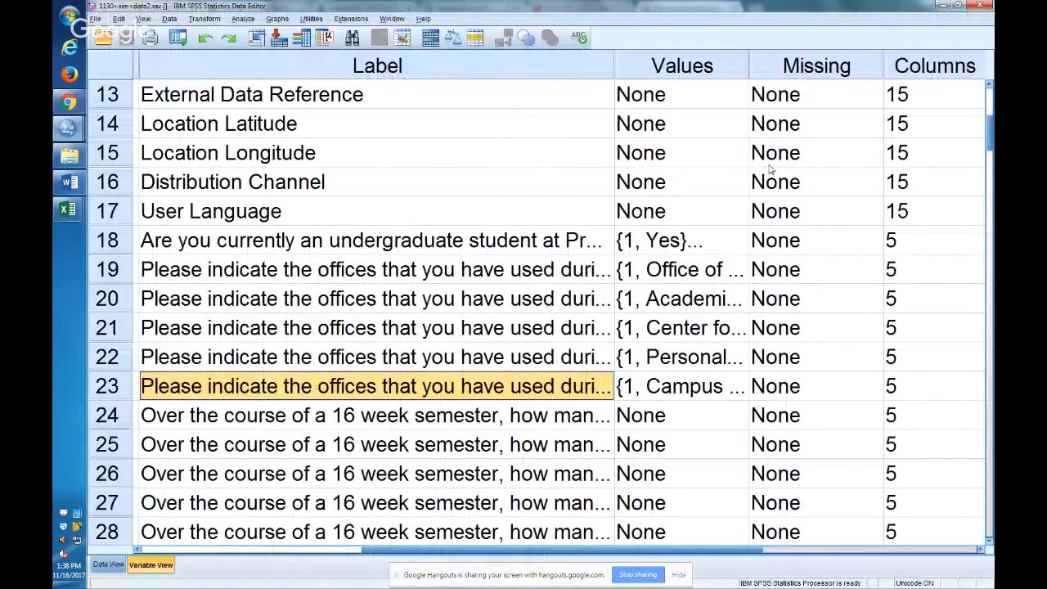
key(Home)
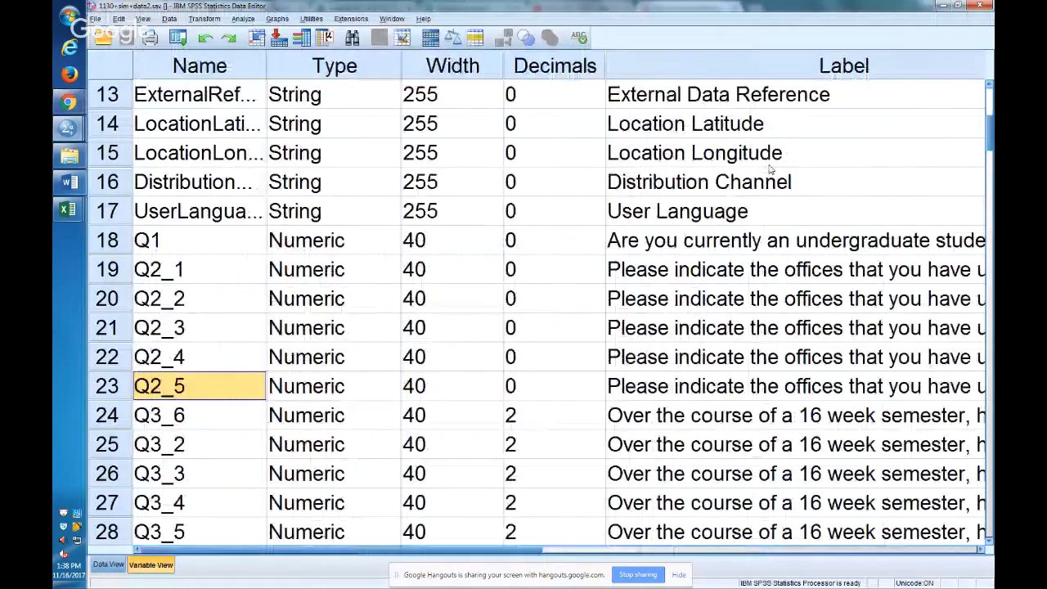
key(Up)
key(Up)
key(Down)
key(Down)
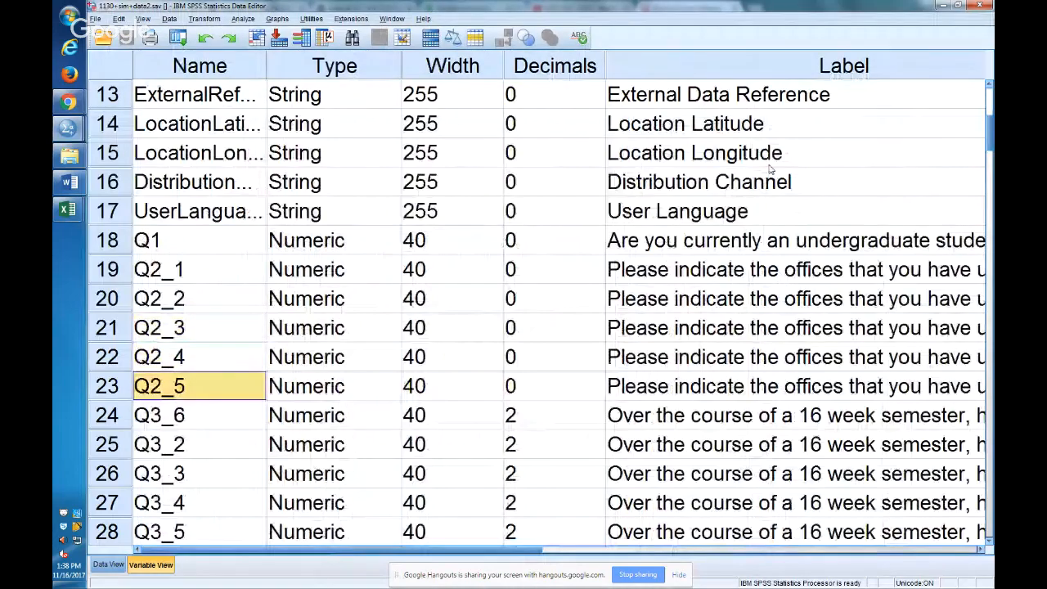
key(Up)
key(Up)
key(Up)
key(Up)
key(shift+Down)
key(shift+Down)
key(shift+Down)
key(shift+Down)
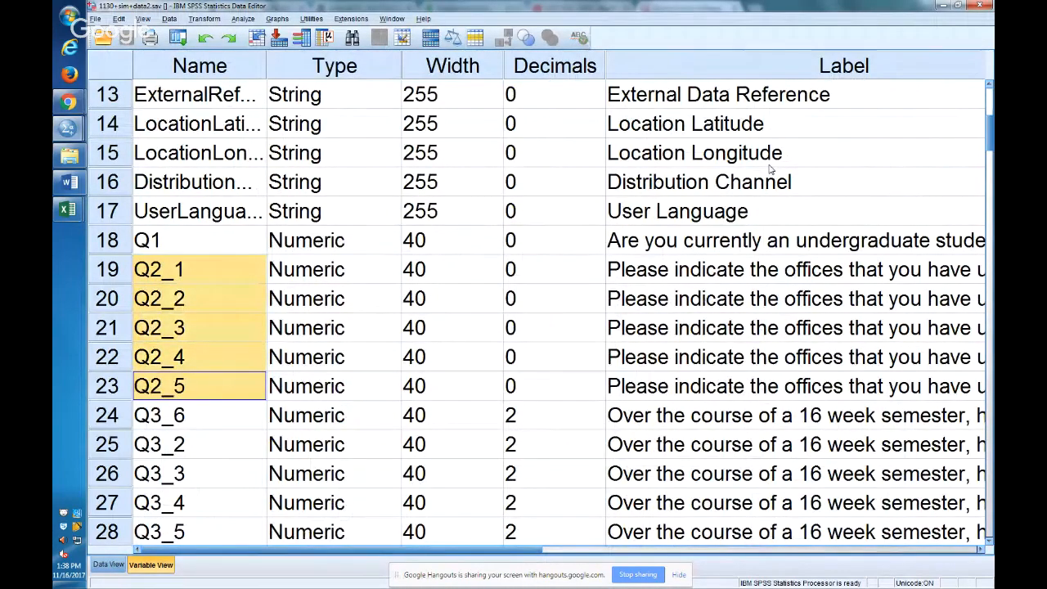
Switch back to the survey preview in Chrome and select all five offices, from Office of Academic Services to Campus Ministry.
key(alt+Tab)
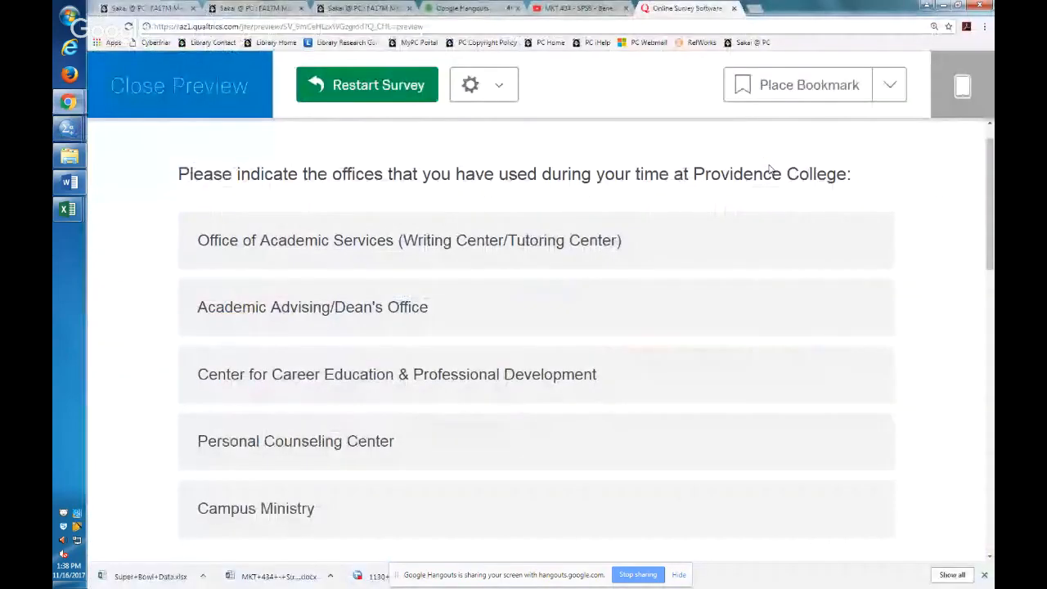
click(388, 257)
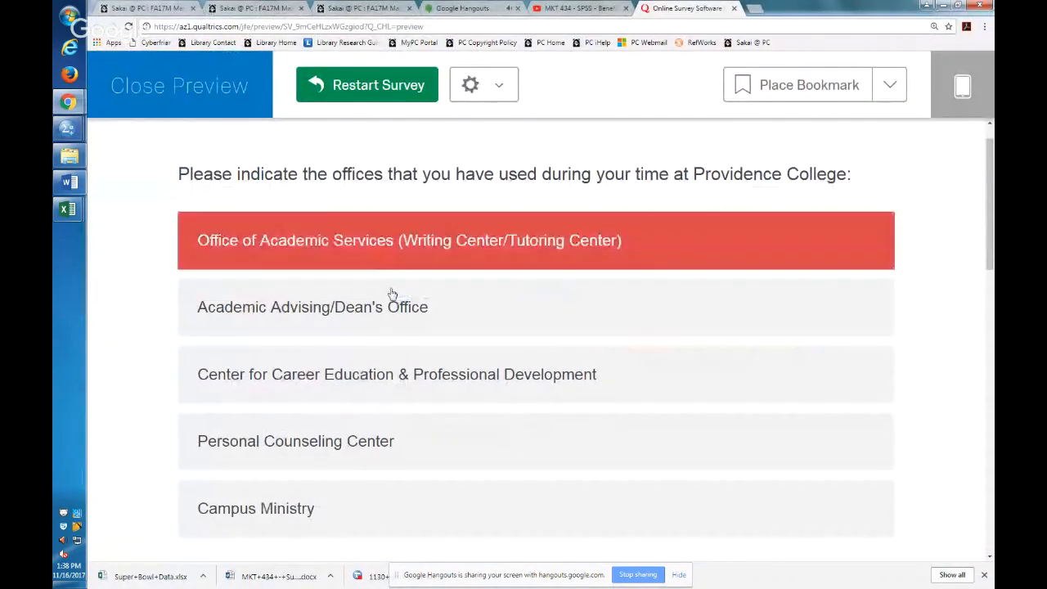
click(392, 307)
click(396, 374)
click(392, 434)
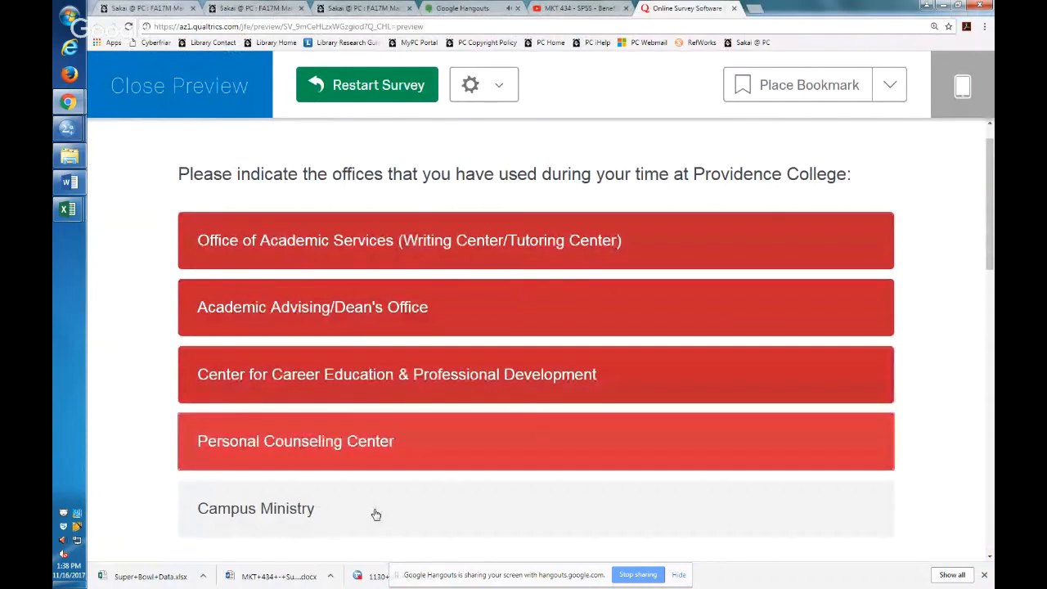
click(376, 513)
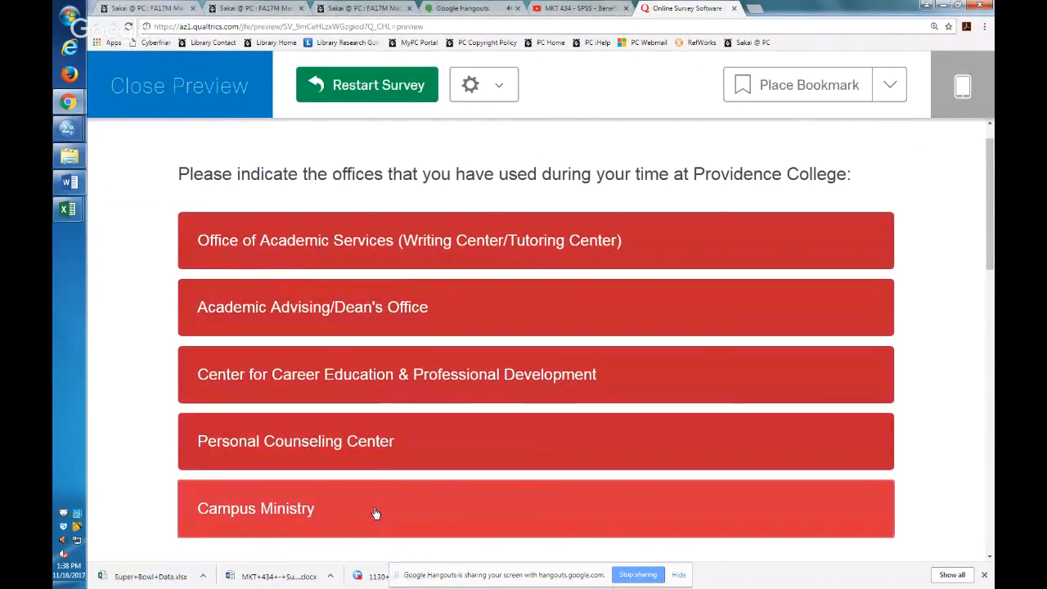
click(332, 267)
click(333, 263)
click(335, 259)
click(336, 258)
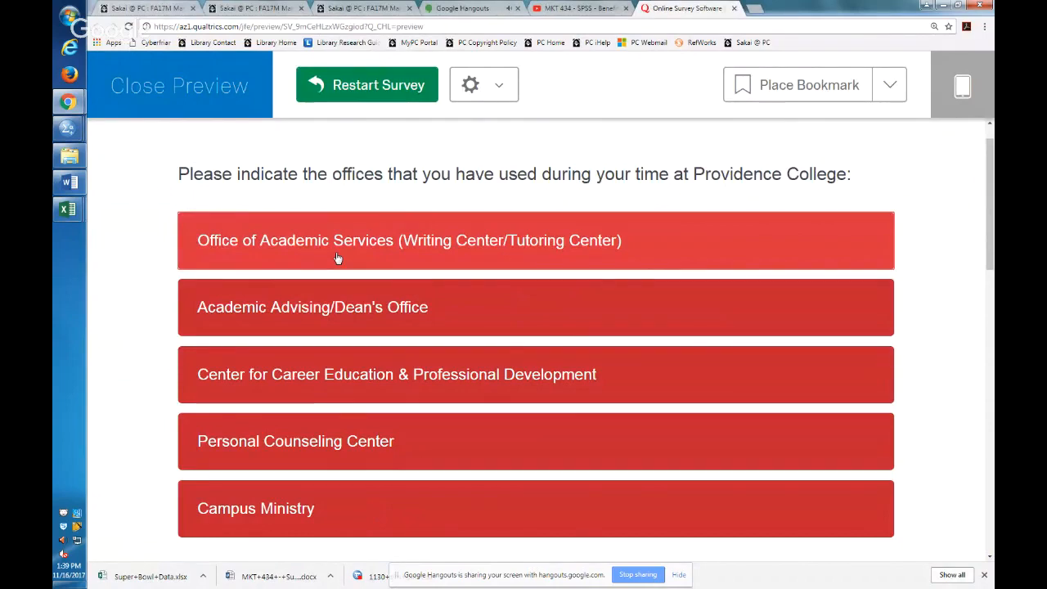
Switch to SPSS, inspect the value label defined for Q2_1 and close it without changes.
key(alt+Tab)
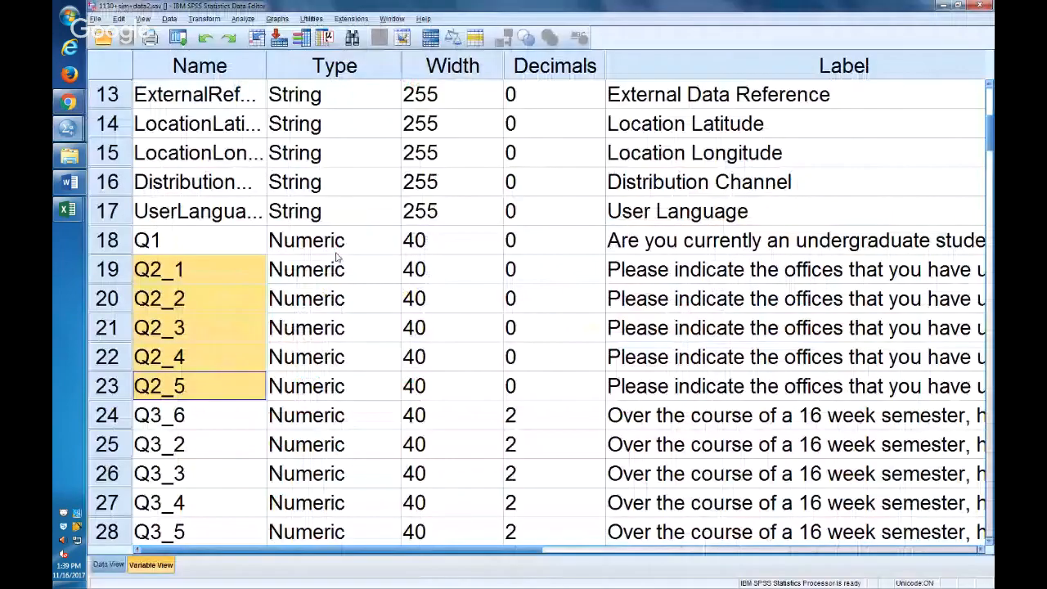
click(160, 278)
key(Right)
key(Right)
key(Right)
key(Right)
key(Right)
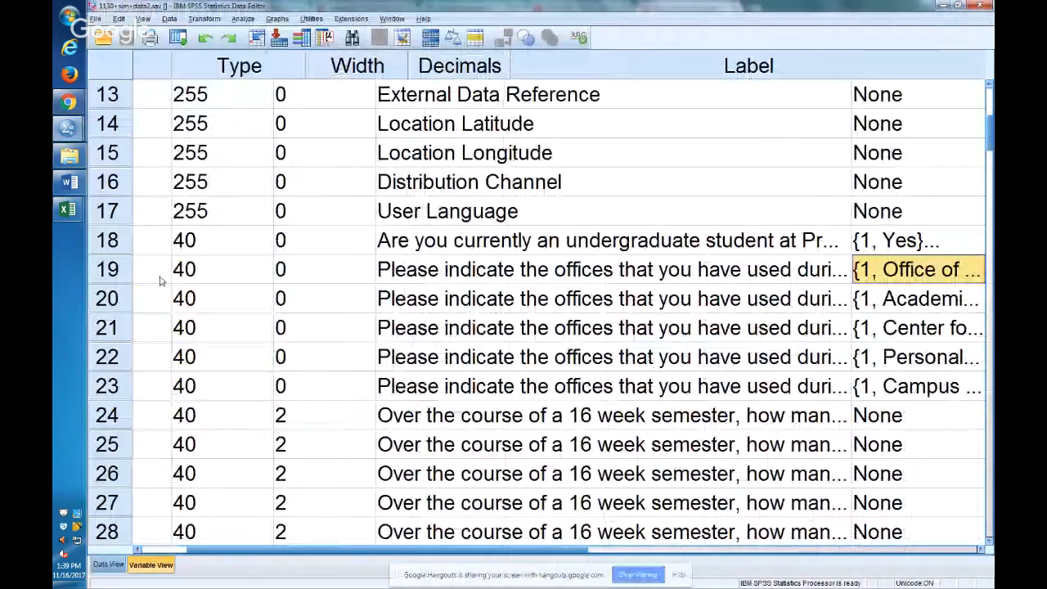
key(F2)
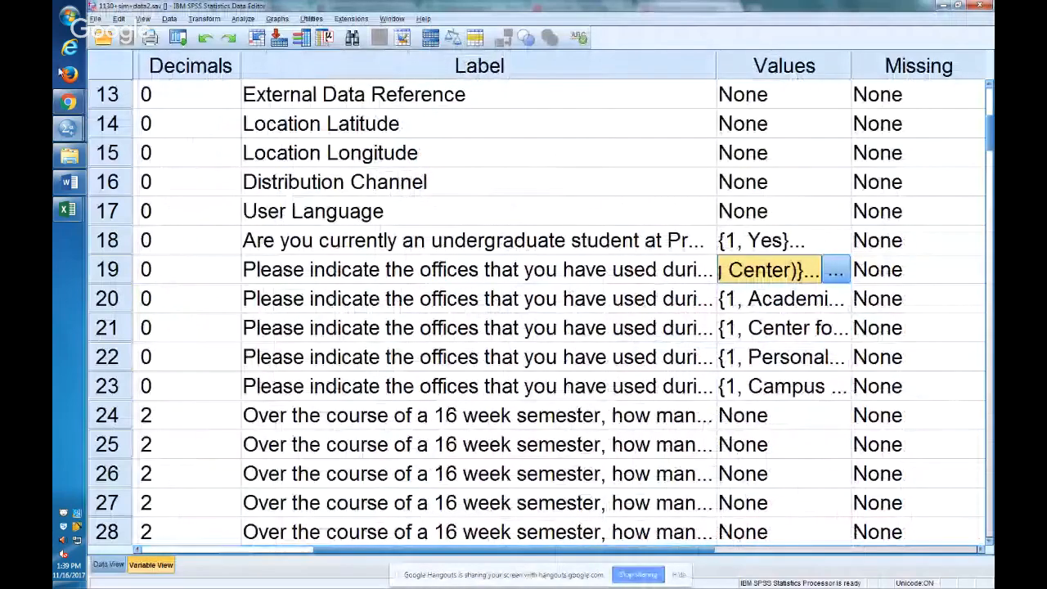
click(835, 270)
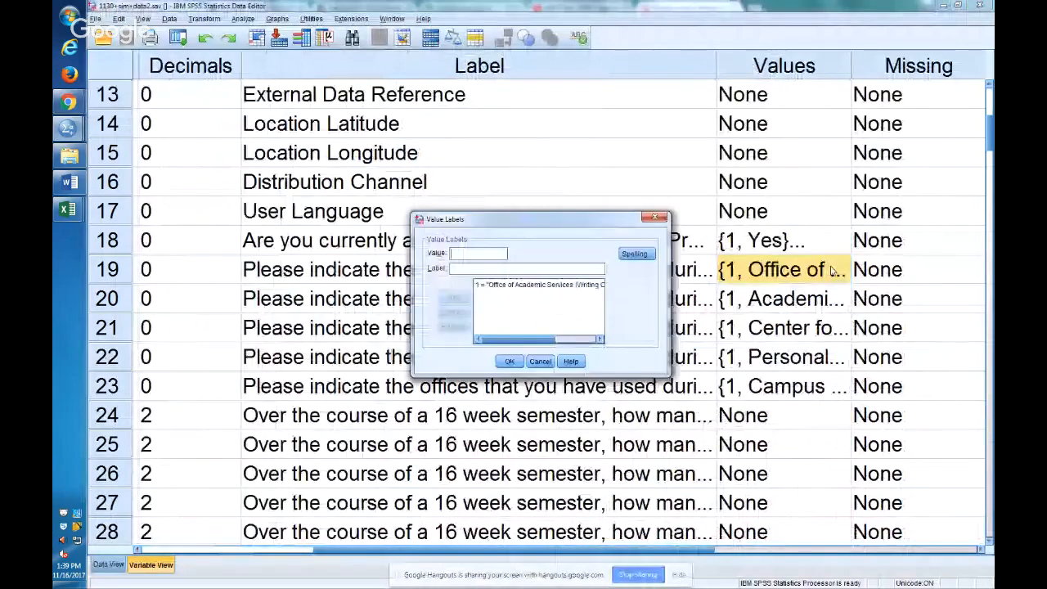
click(537, 286)
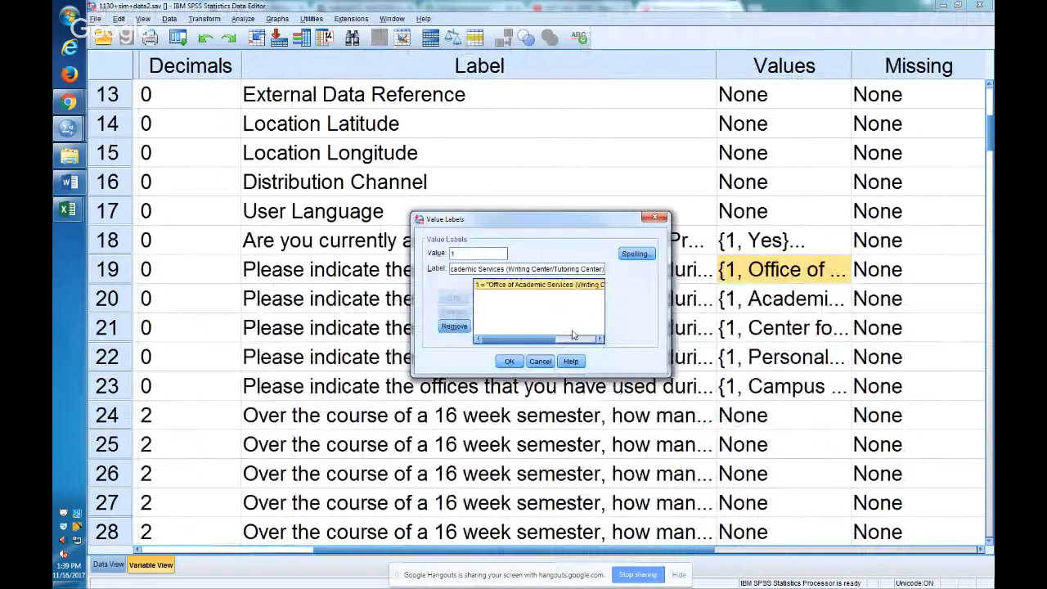
click(540, 361)
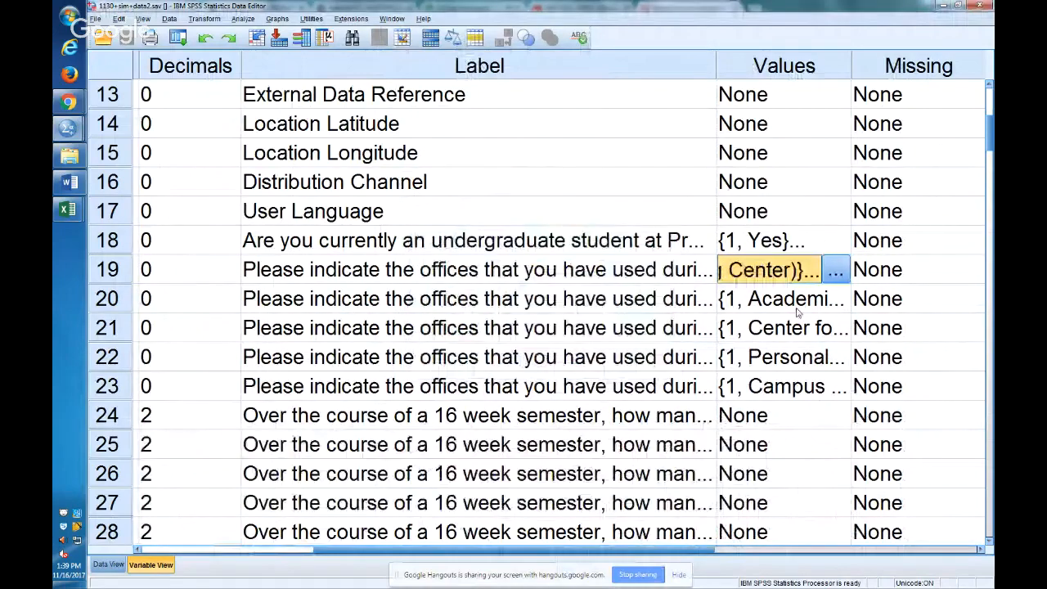
Inspect the value labels of Q2_2 through Q2_5 without changing them, and check their coded responses in the data grid.
double_click(798, 309)
click(537, 363)
double_click(842, 331)
click(542, 362)
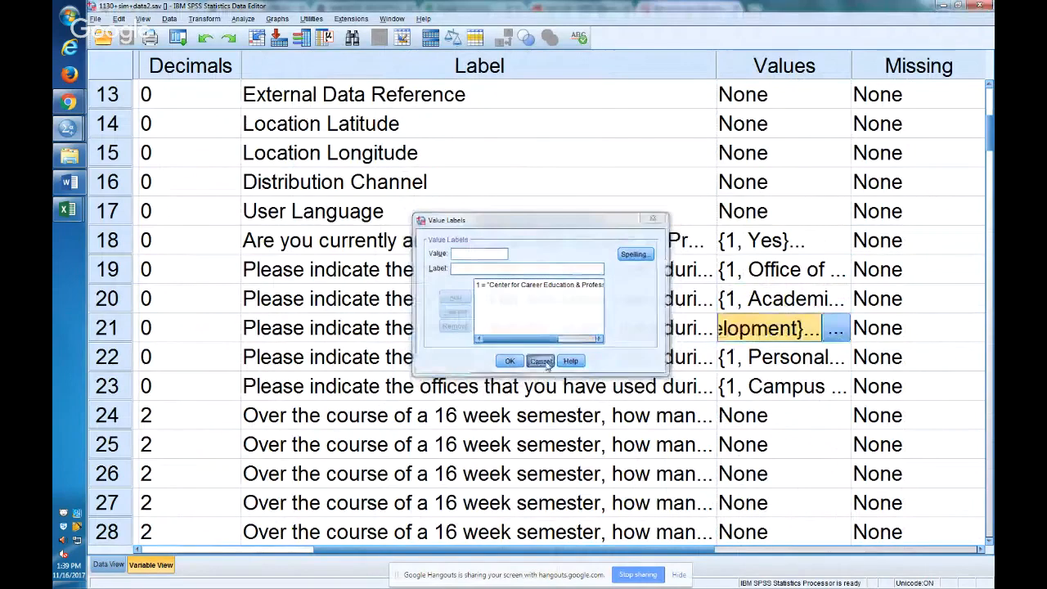
click(836, 356)
click(836, 357)
click(540, 362)
click(836, 388)
click(836, 391)
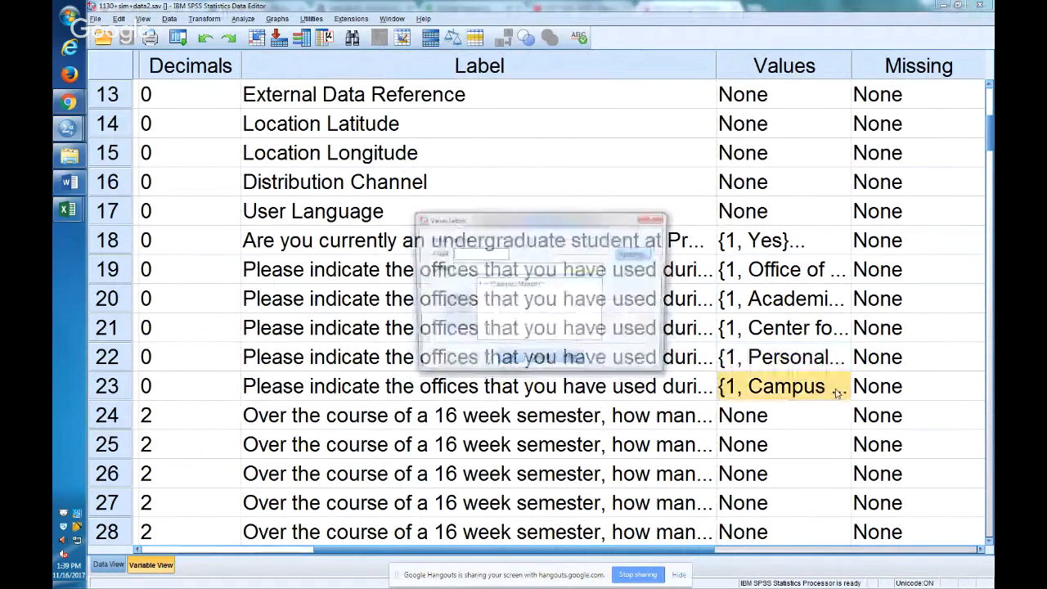
click(540, 361)
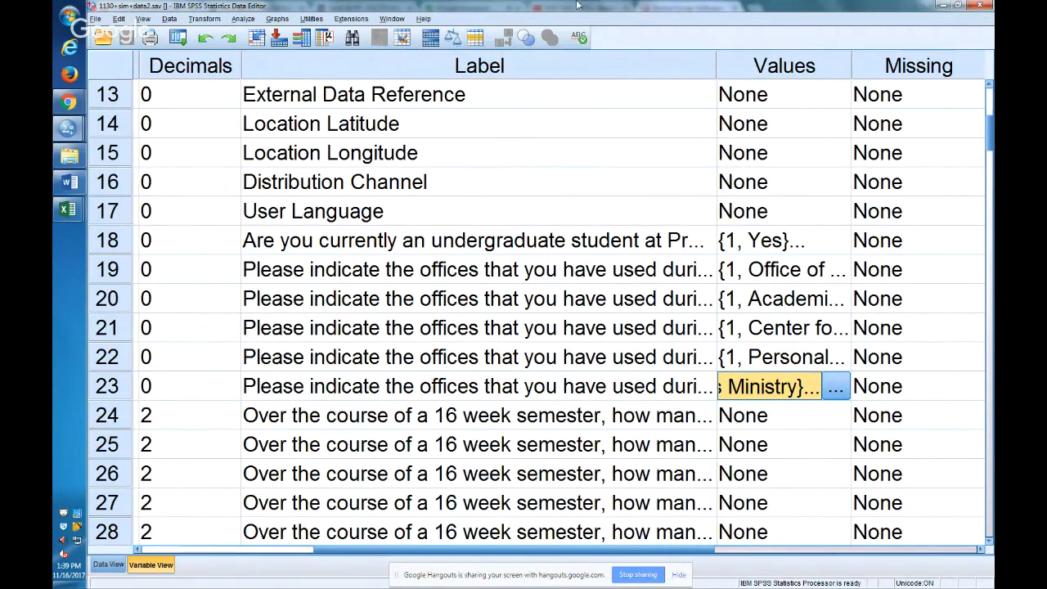
click(108, 564)
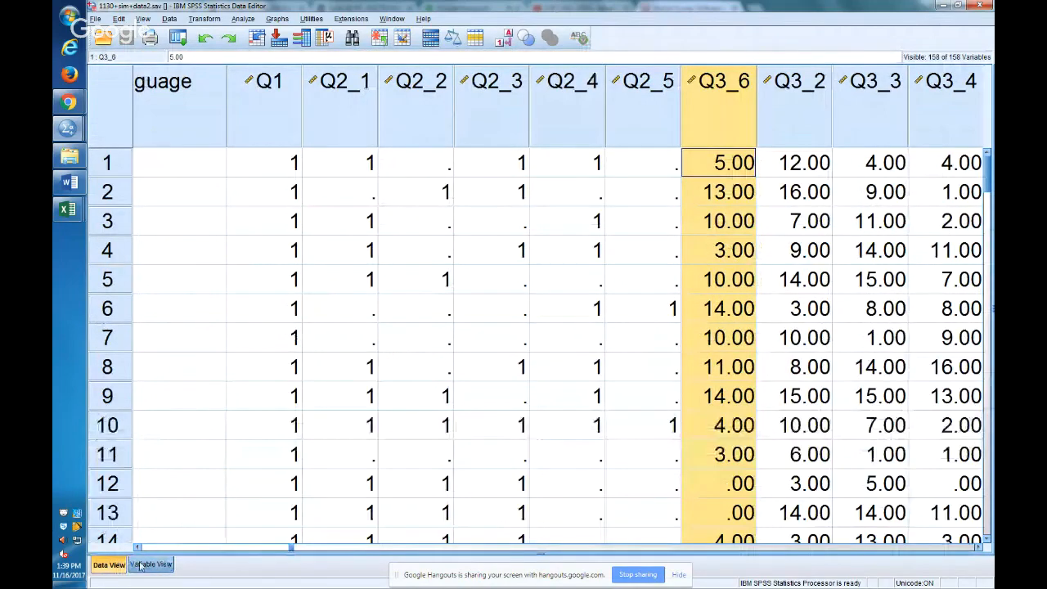
click(141, 566)
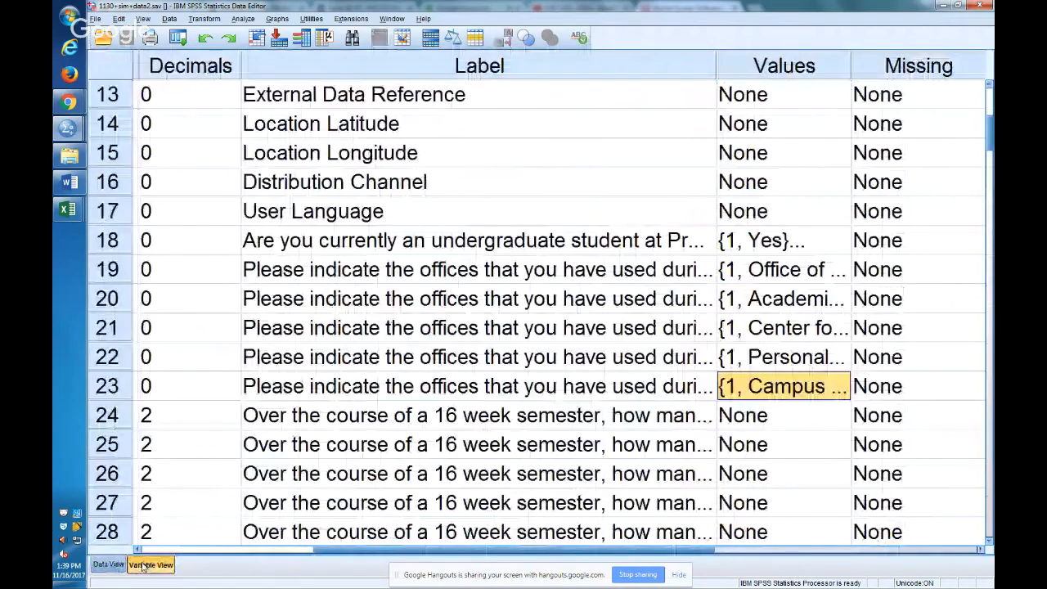
Inspect the value labels of the OAS social media frequency question in row 33, and check its label and variable name.
key(Down)
key(Down)
key(Down)
key(Down)
key(Down)
key(Down)
key(Down)
key(Down)
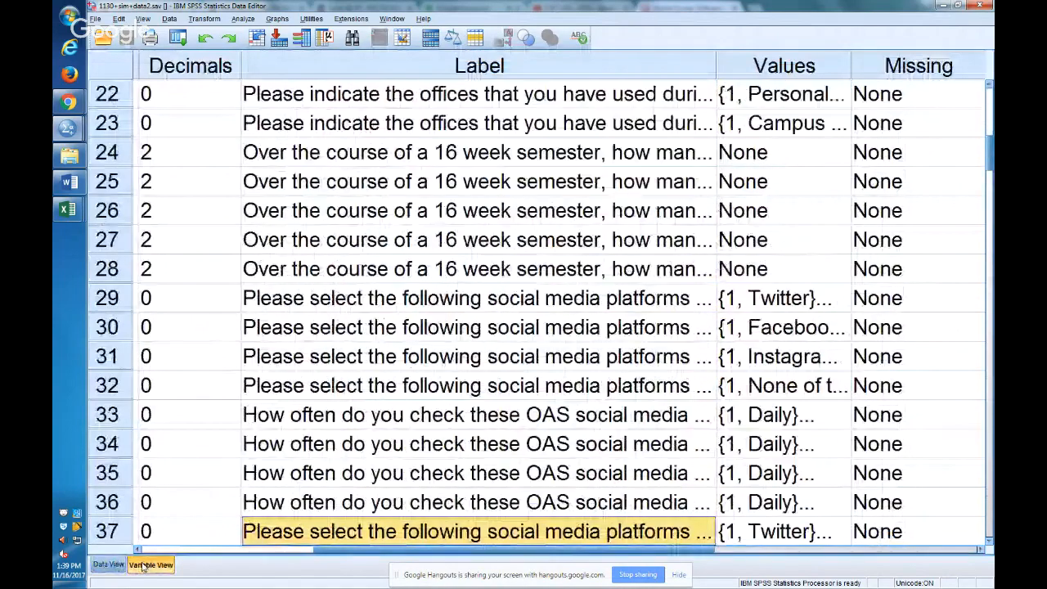
click(843, 415)
click(844, 415)
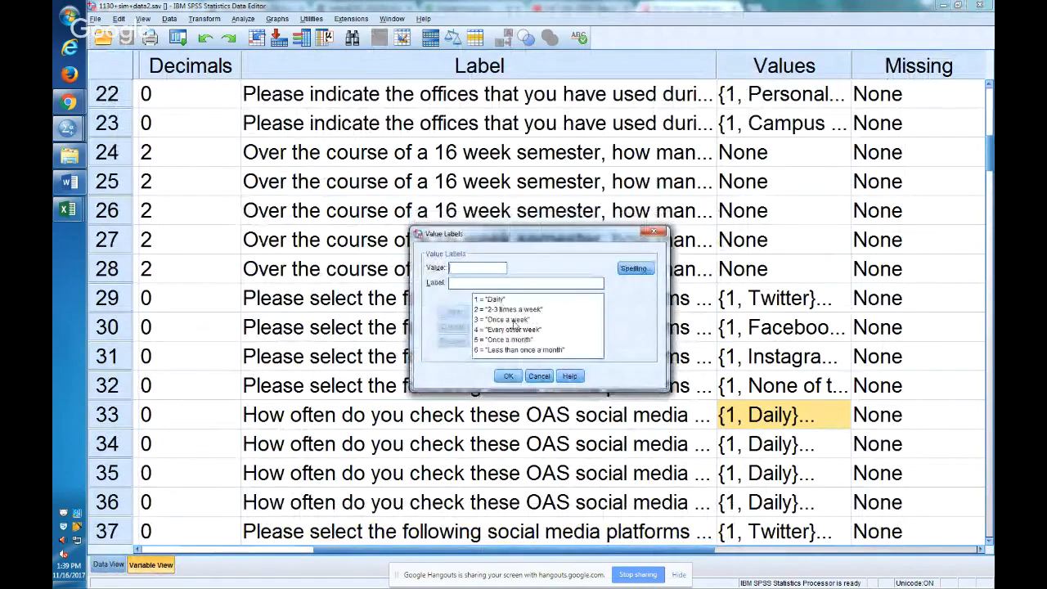
click(540, 375)
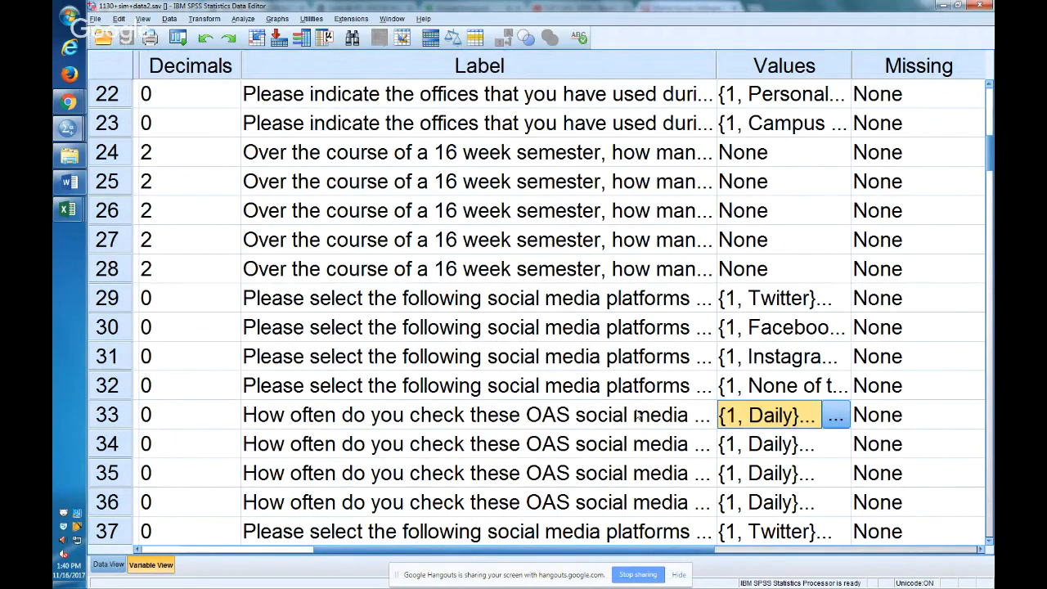
click(637, 415)
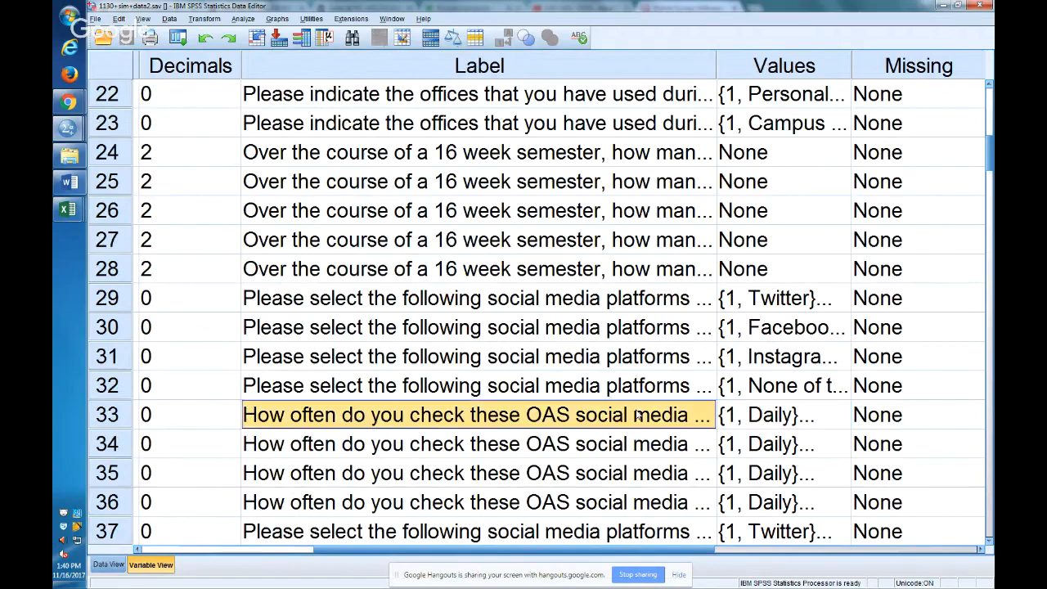
key(Home)
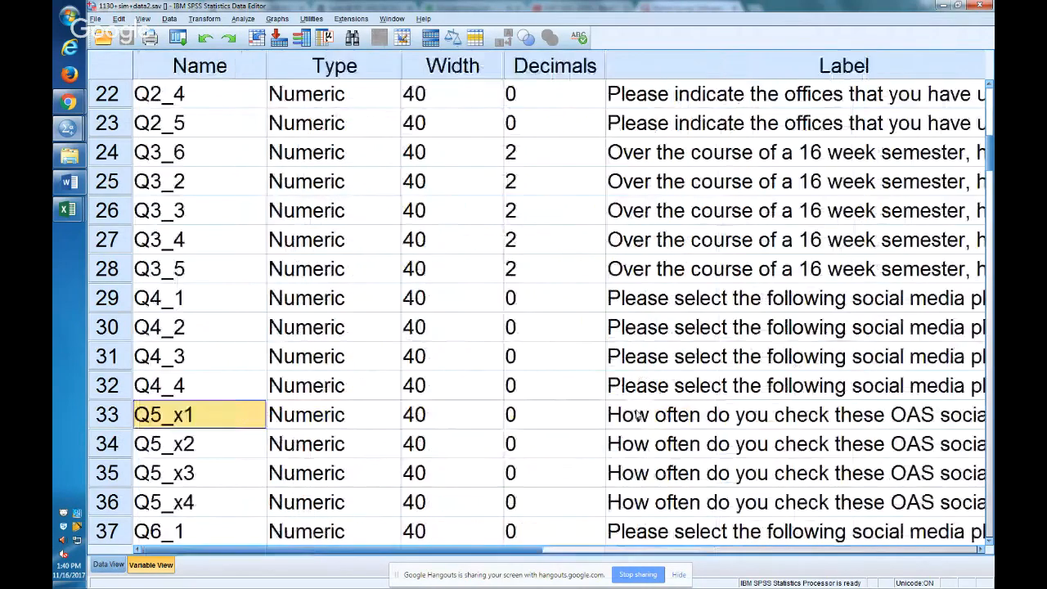
Return to the offices question and highlight its variable names Q2_1 through Q2_5 again.
key(Page_Up)
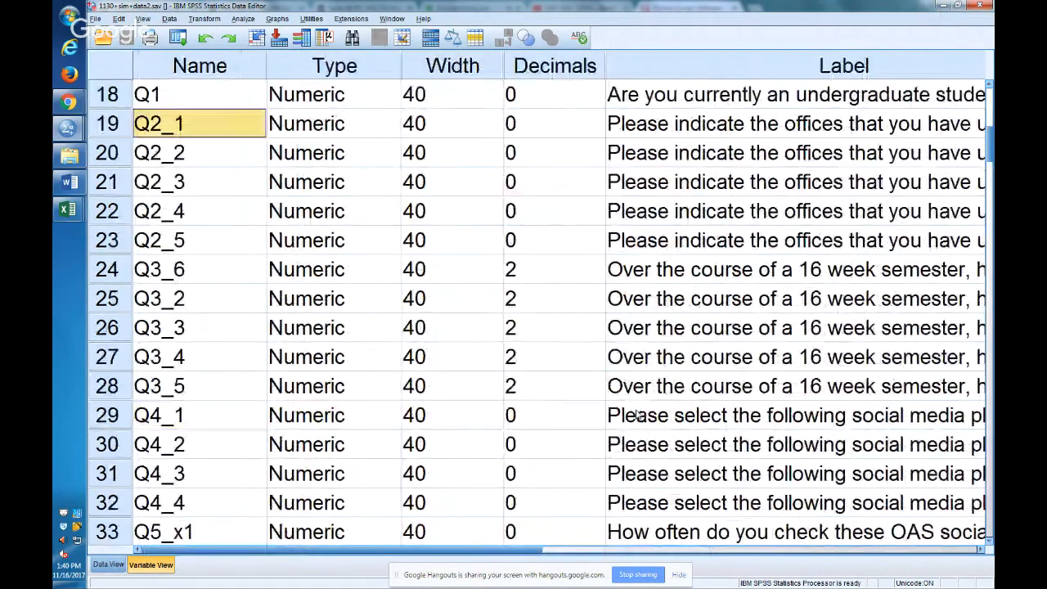
key(shift+Down)
key(shift+Down)
key(shift+Down)
key(shift+Down)
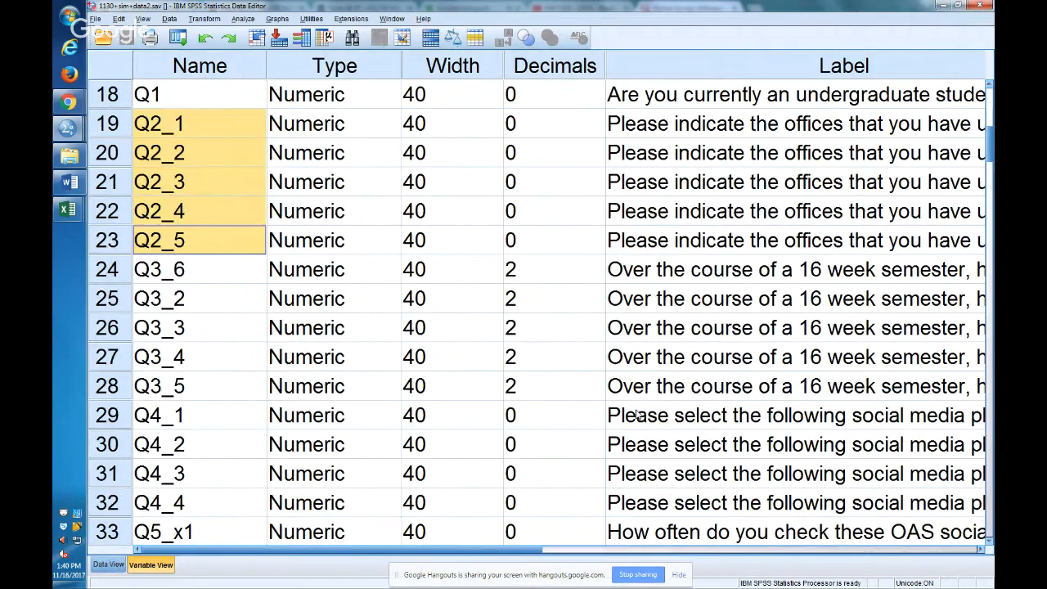
Set up a Frequencies analysis with the offices variables Q2_1 through Q2_5 as its variables.
click(244, 19)
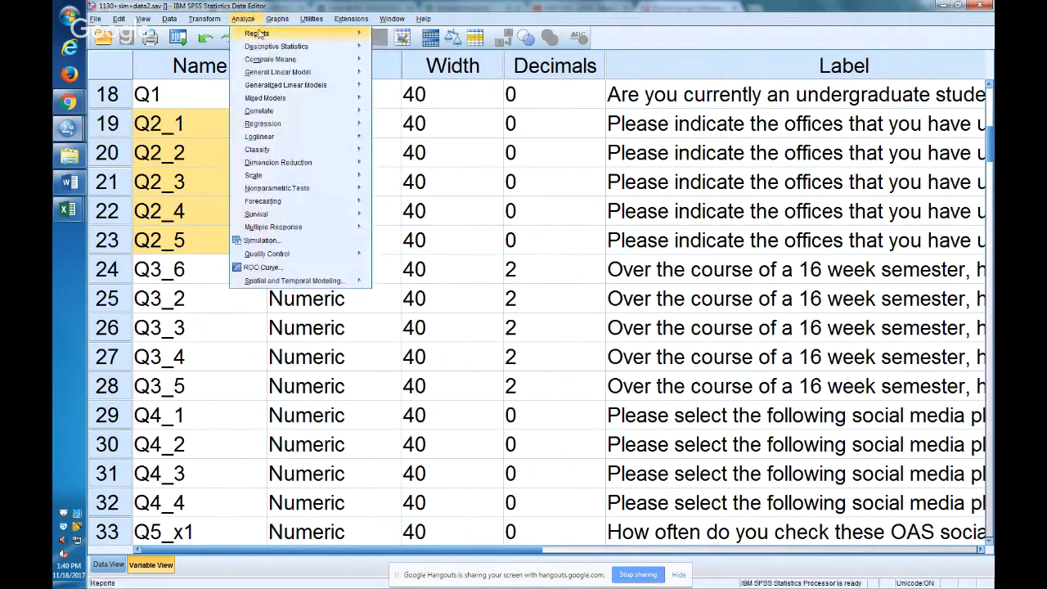
mouse_move(360, 52)
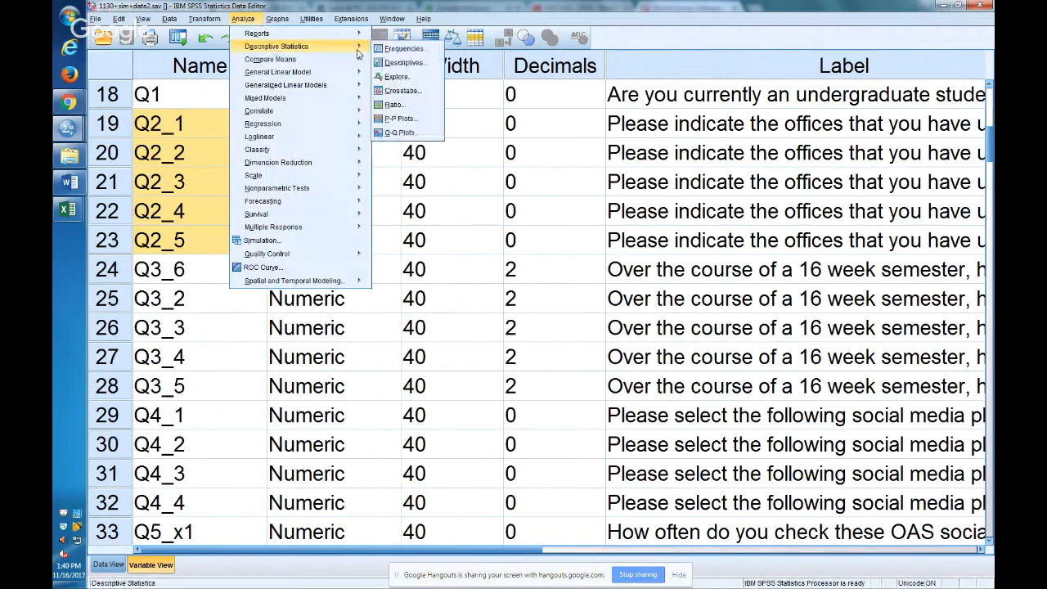
click(401, 49)
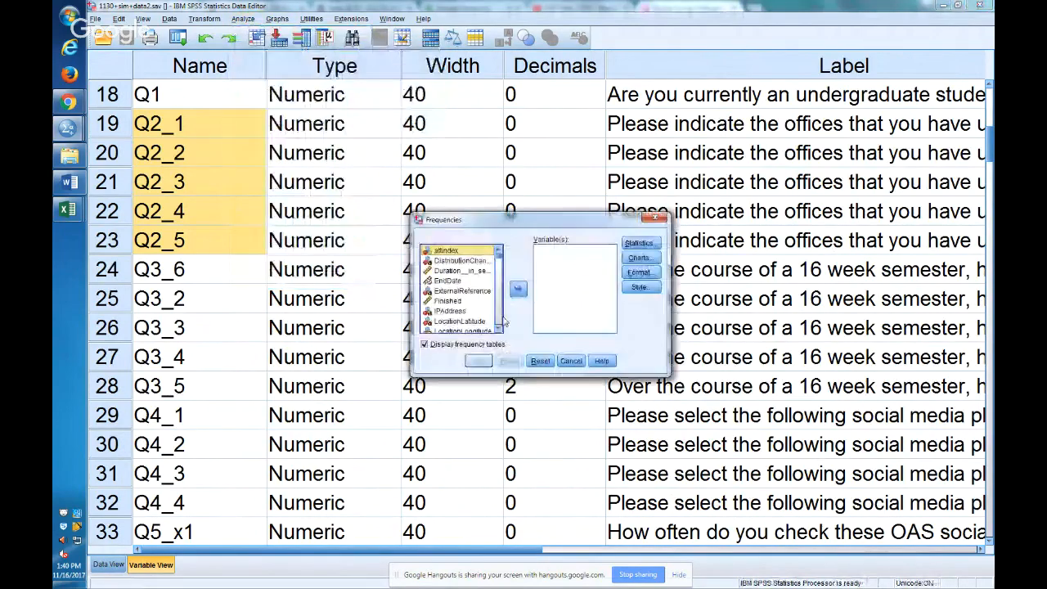
scroll(502, 332, down, 15)
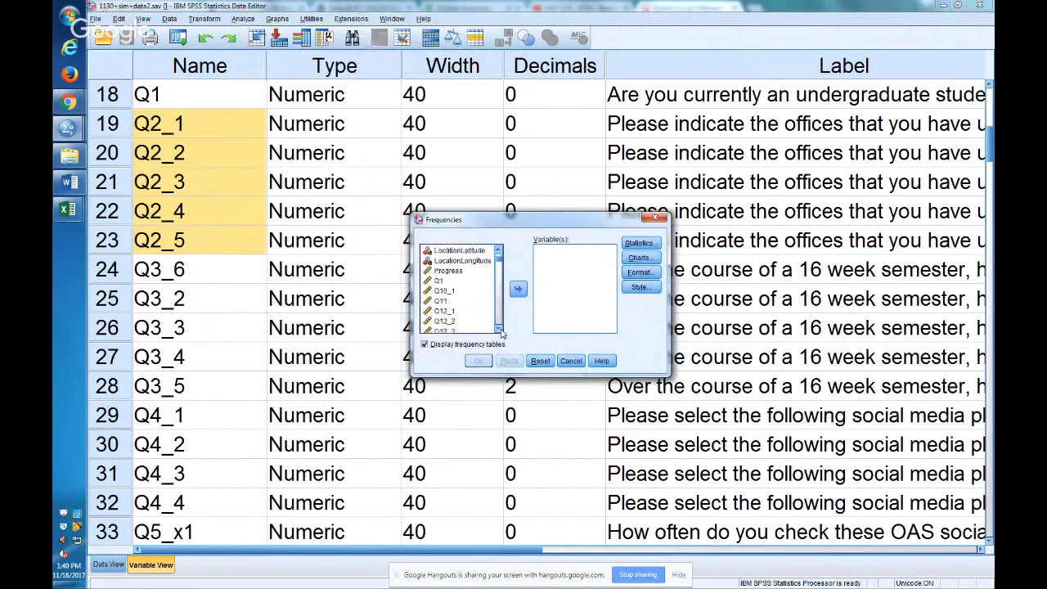
click(501, 332)
scroll(501, 332, down, 7)
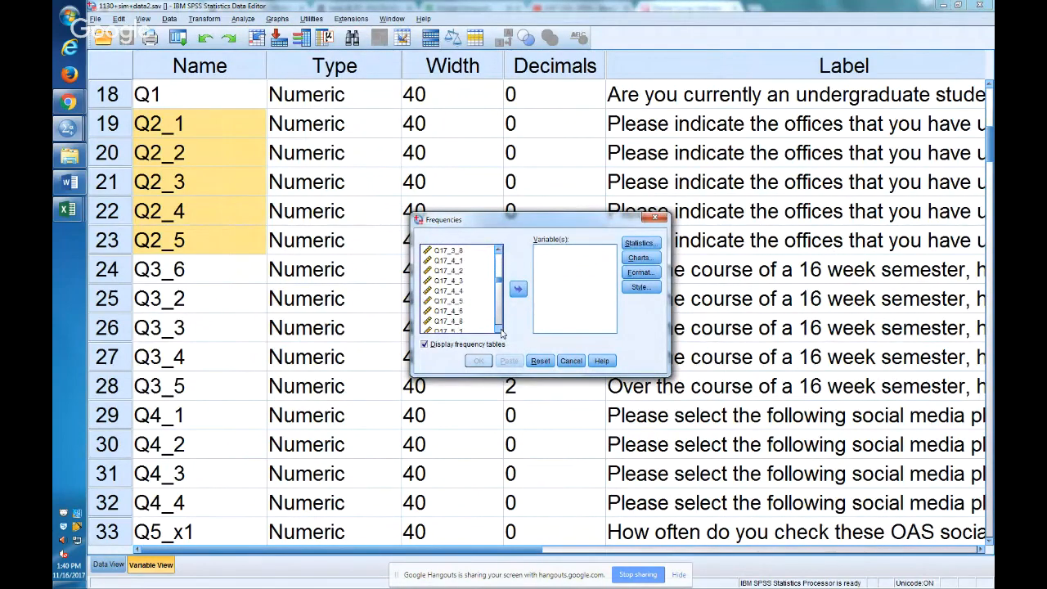
scroll(501, 332, down, 10)
scroll(501, 332, down, 10)
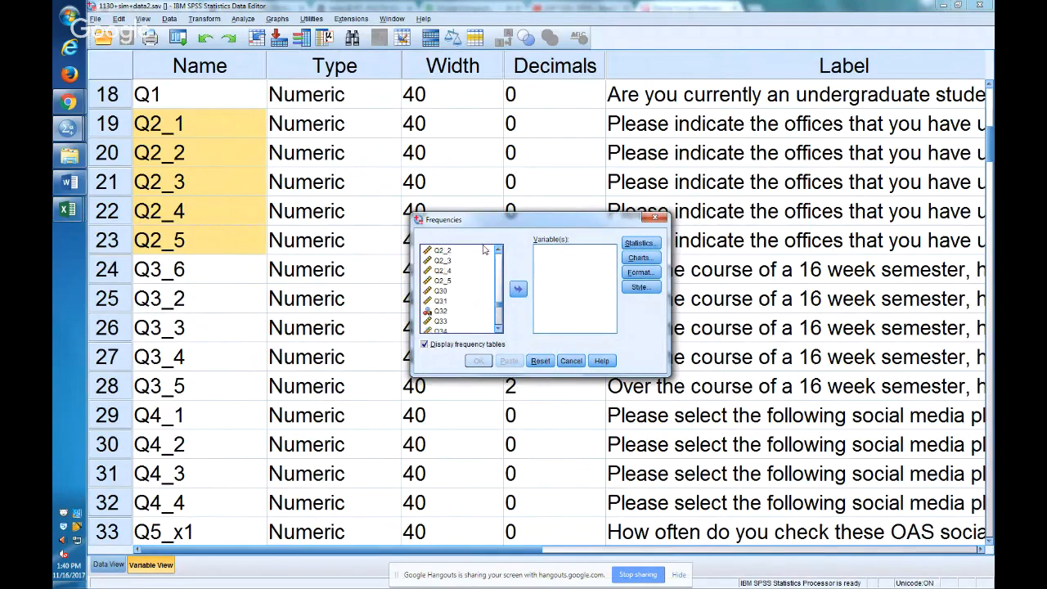
scroll(498, 250, up, 2)
click(450, 261)
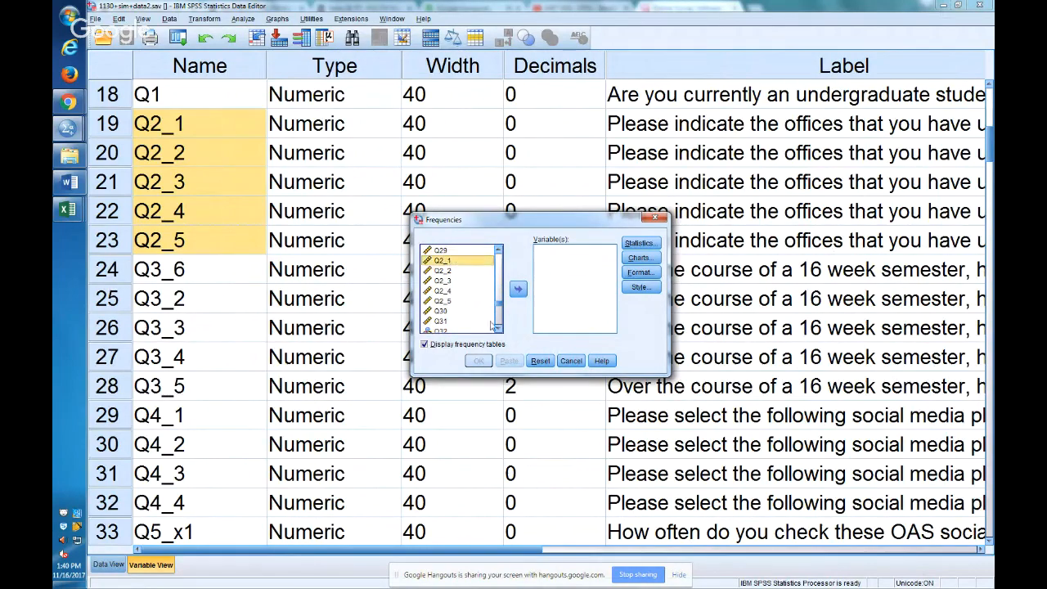
key(shift+Down)
key(shift+Down)
key(shift+Down)
key(shift+Down)
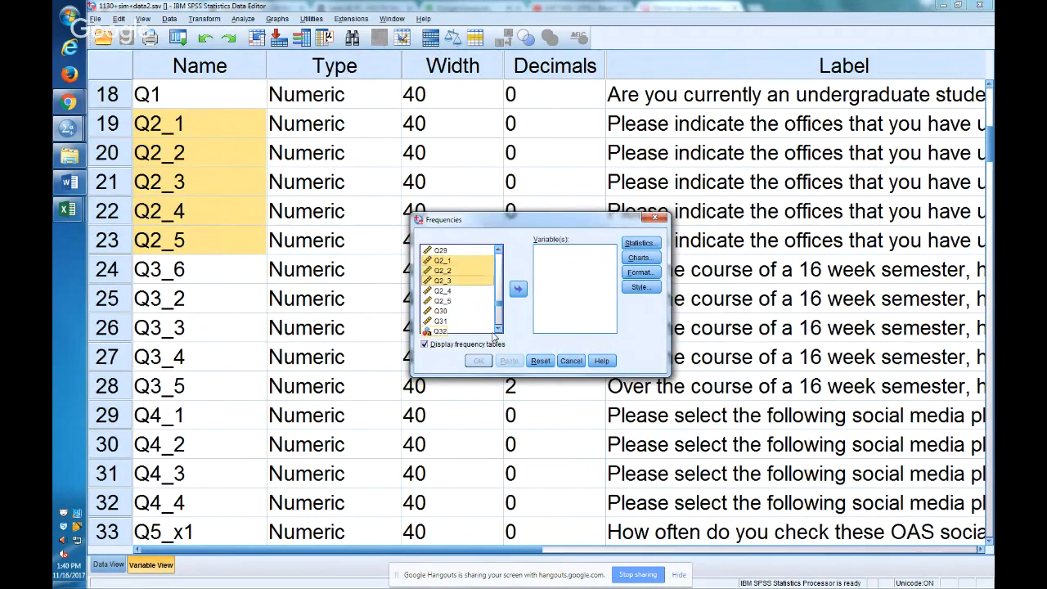
click(519, 291)
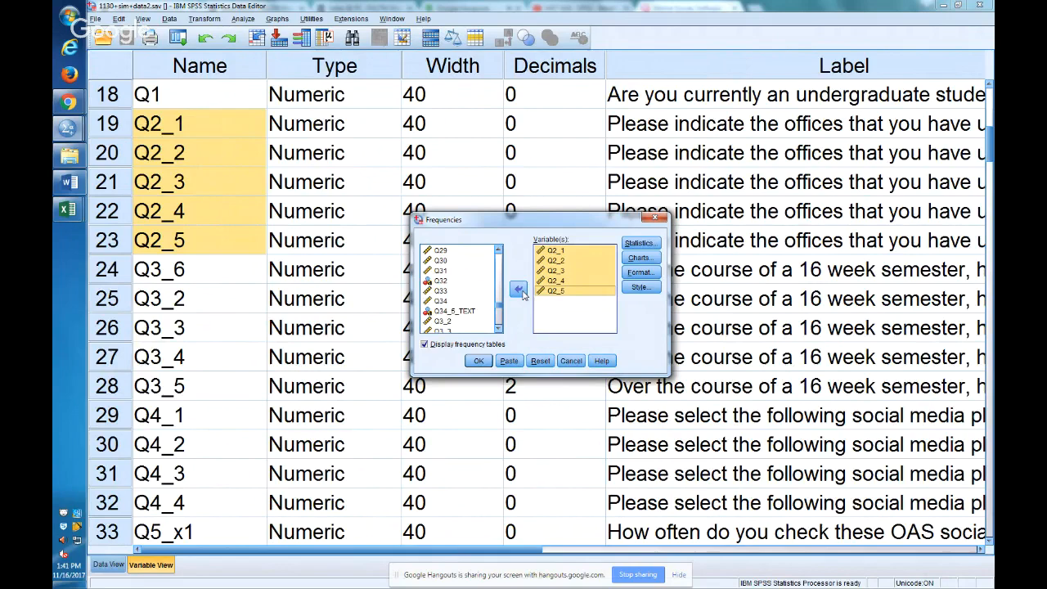
Request the mean and standard deviation in the Frequencies statistics options.
click(639, 243)
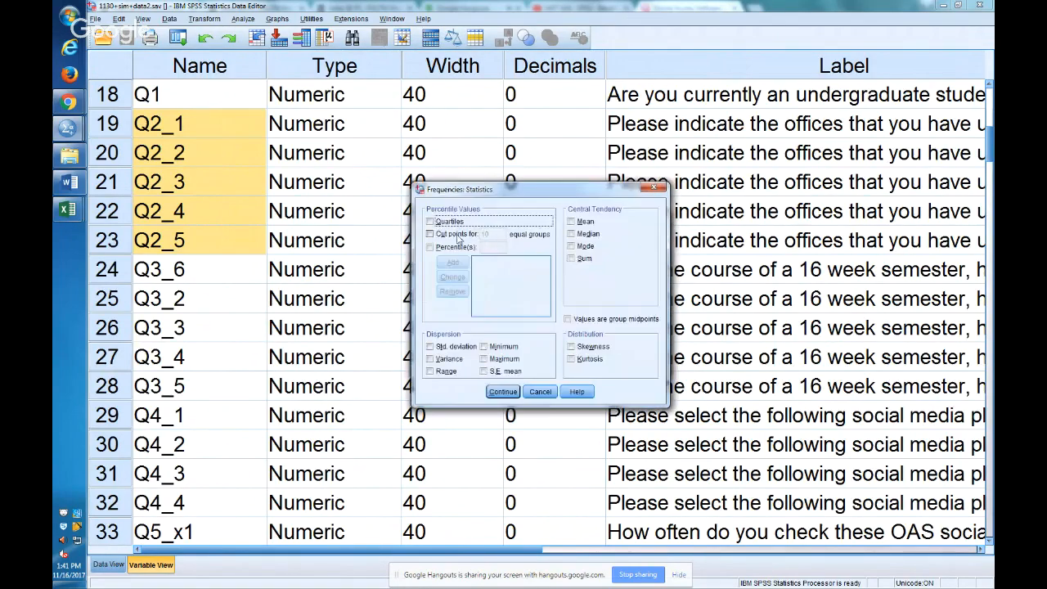
click(584, 222)
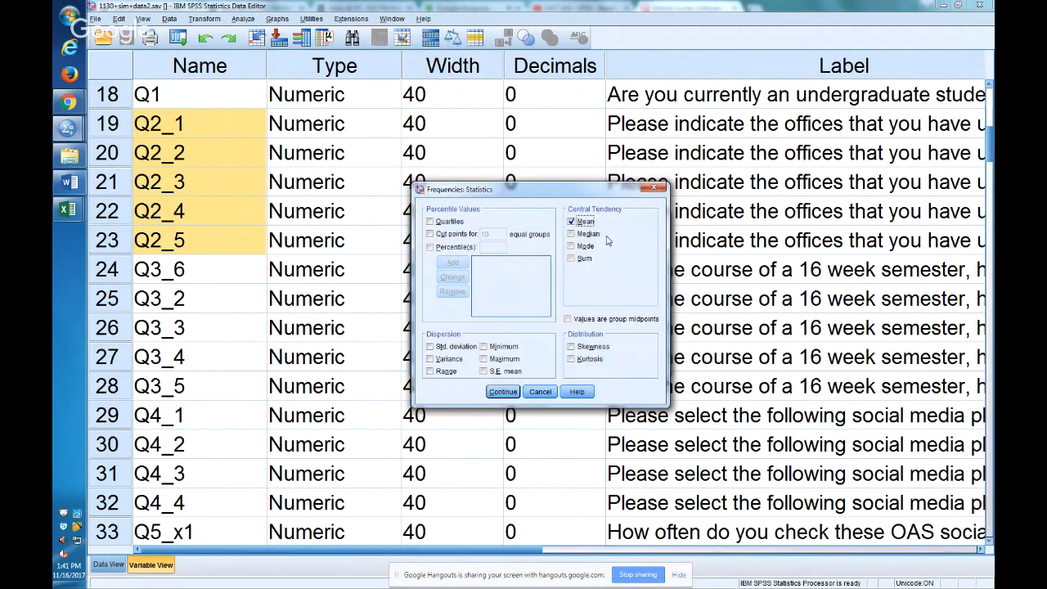
click(456, 347)
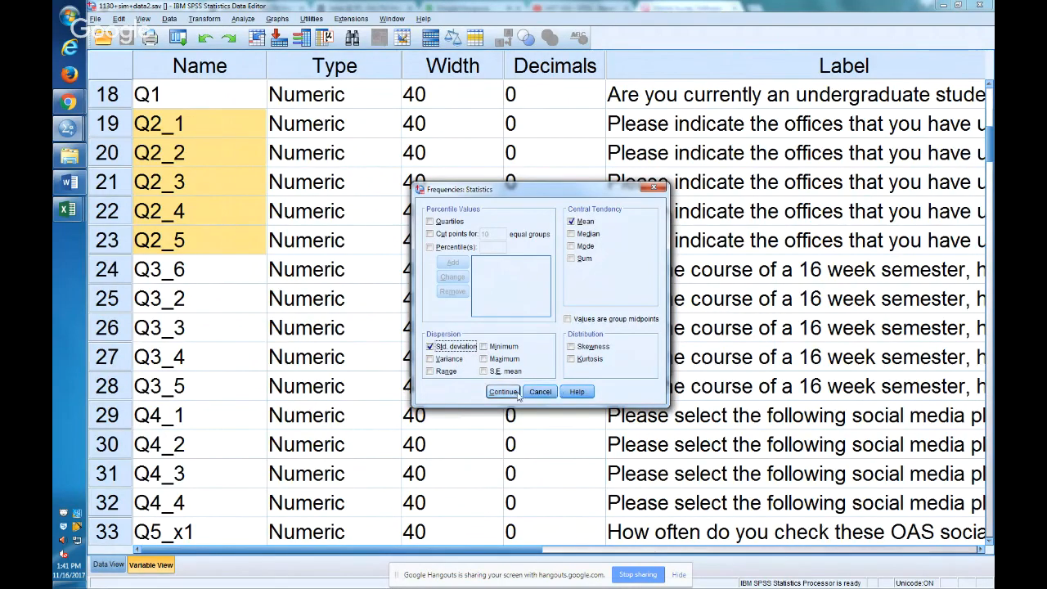
click(517, 396)
Add histograms to the Frequencies request, keep the default output format, and paste the command as syntax.
click(640, 256)
click(501, 293)
click(514, 357)
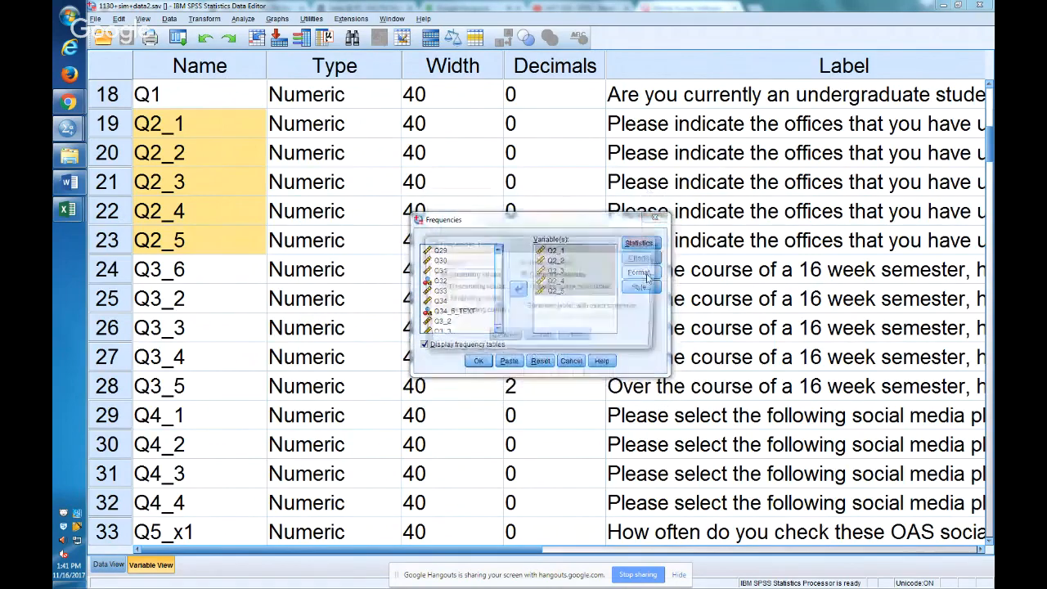
click(642, 274)
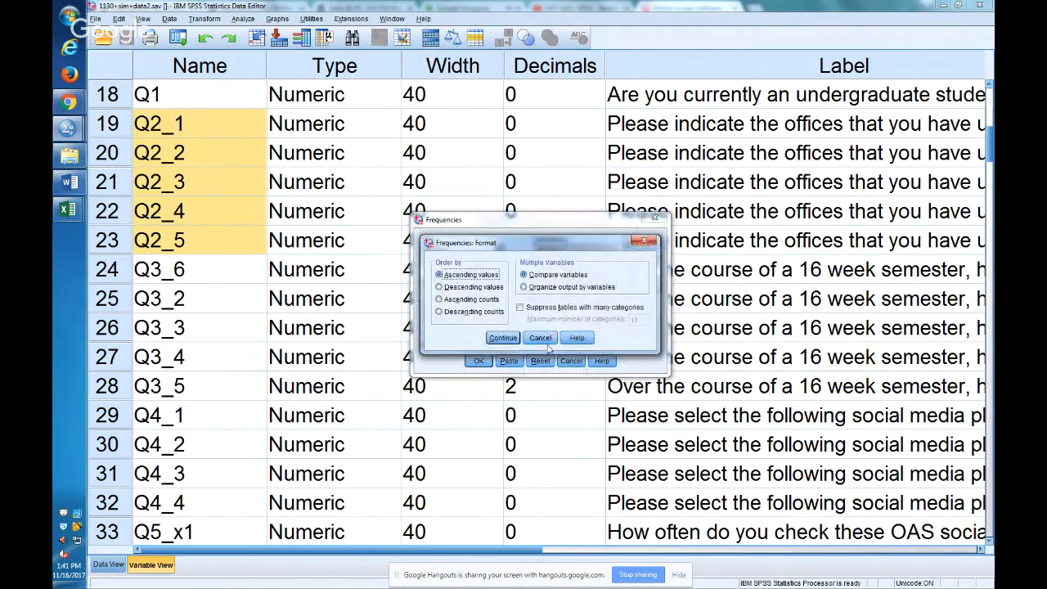
click(540, 338)
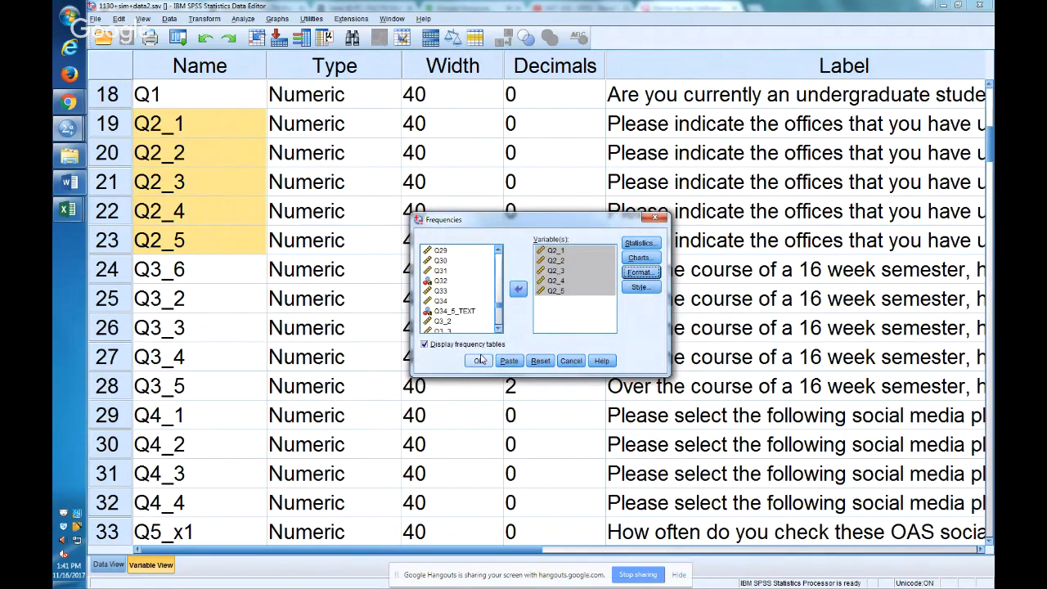
click(511, 361)
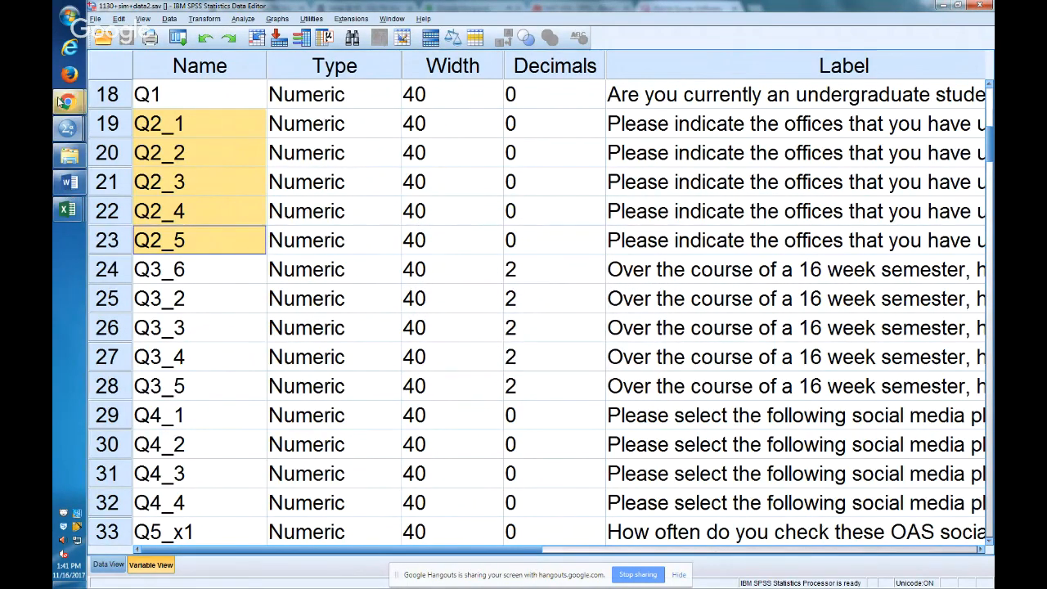
Switch to the syntax window and highlight the FREQUENCIES command's keywords, variables Q2_1 to Q2_5, statistics and histogram terms to review them.
mouse_move(69, 128)
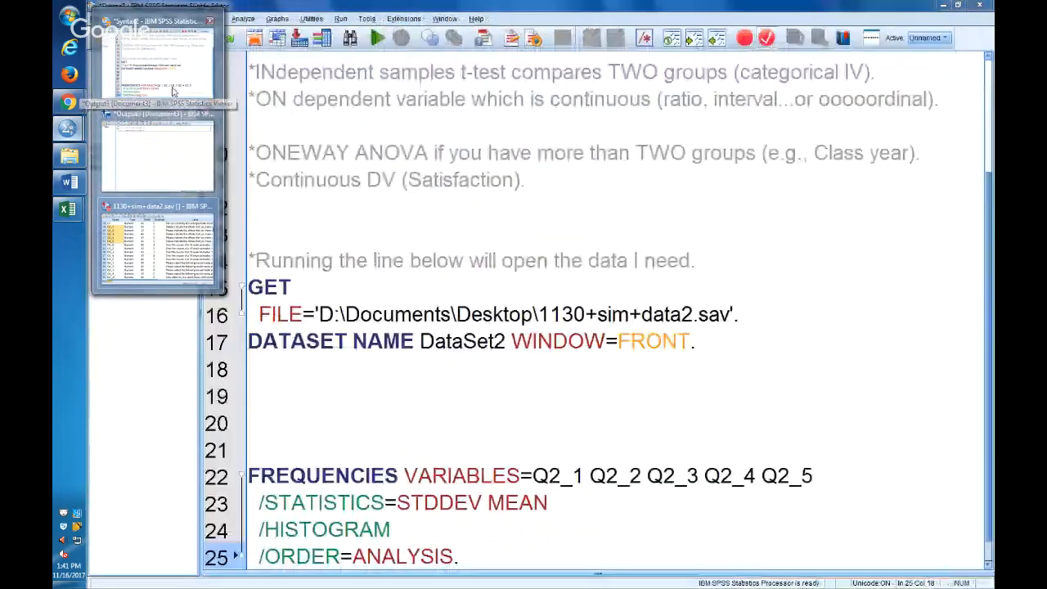
click(173, 90)
double_click(323, 448)
double_click(462, 449)
drag(533, 448, 814, 452)
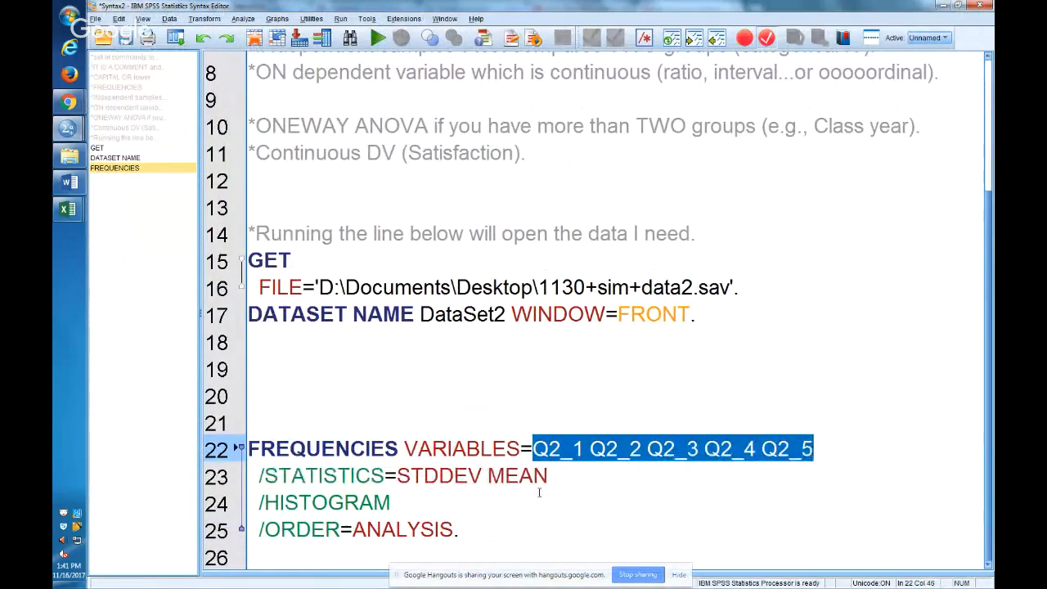
double_click(439, 475)
double_click(517, 476)
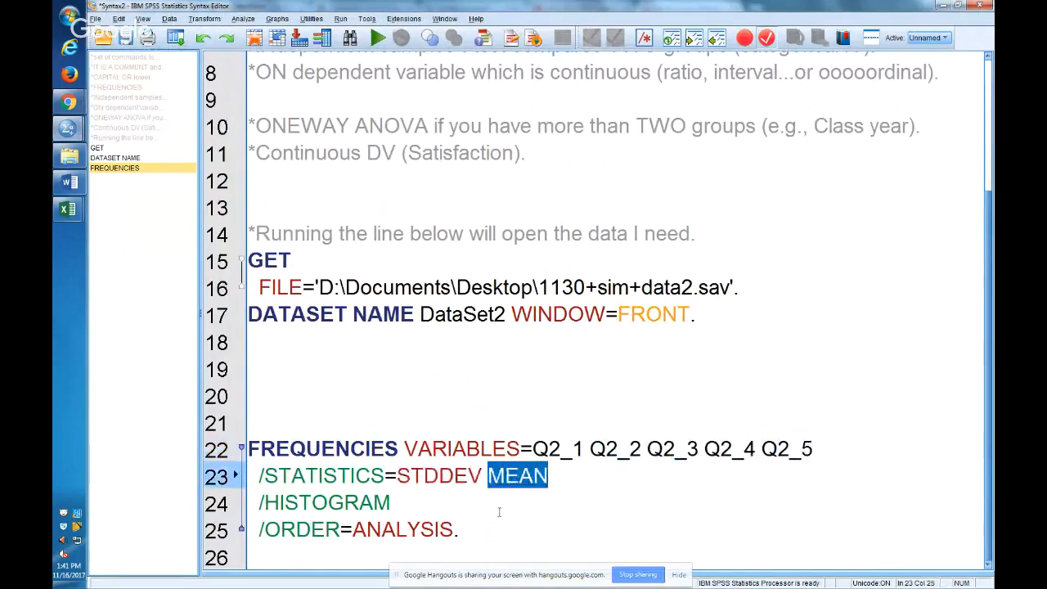
double_click(353, 502)
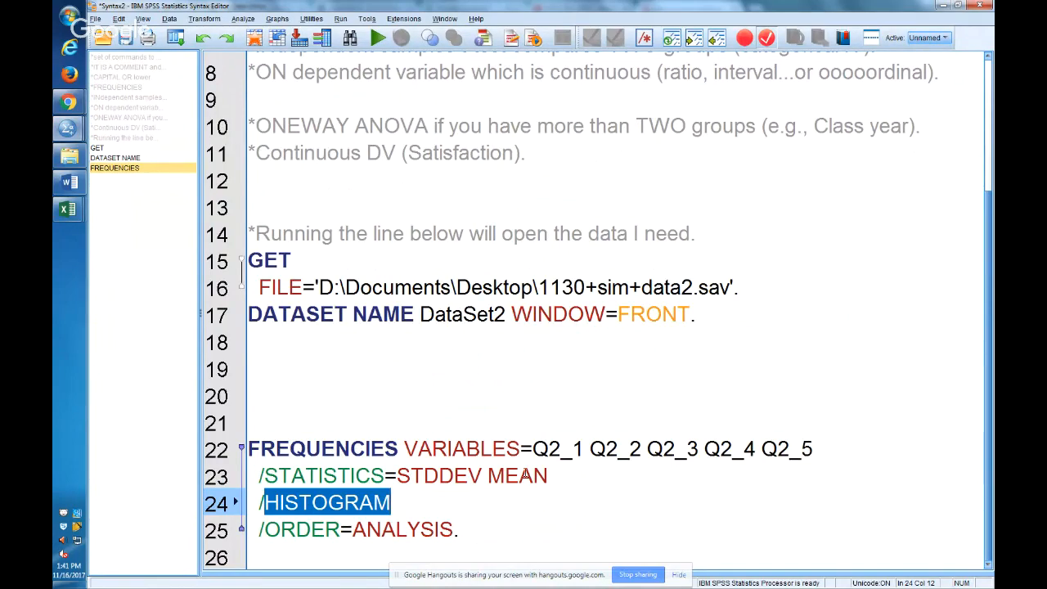
click(523, 475)
drag(489, 476, 424, 476)
Run the whole FREQUENCIES command for Q2_1 through Q2_5 from the syntax.
drag(477, 528, 295, 420)
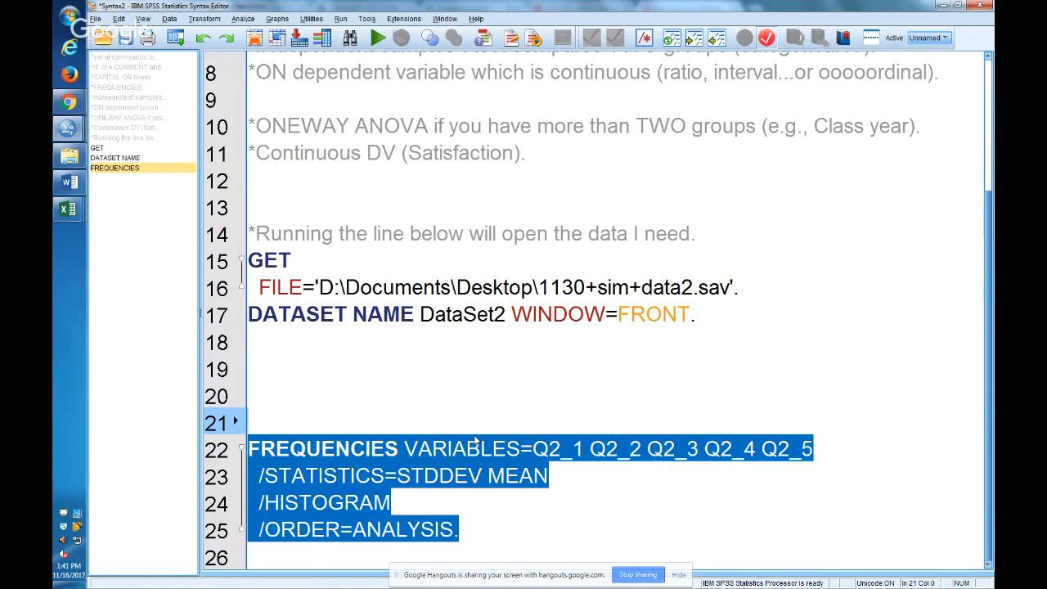
key(ctrl+r)
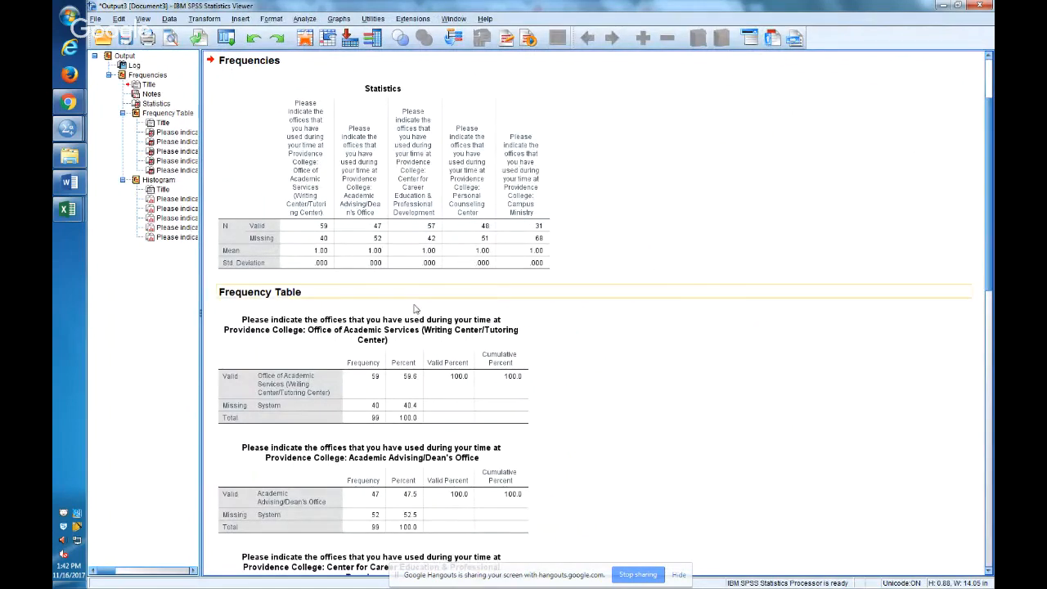
Copy the Statistics table from the frequencies output and paste it into the Book2 workbook in Excel.
click(160, 104)
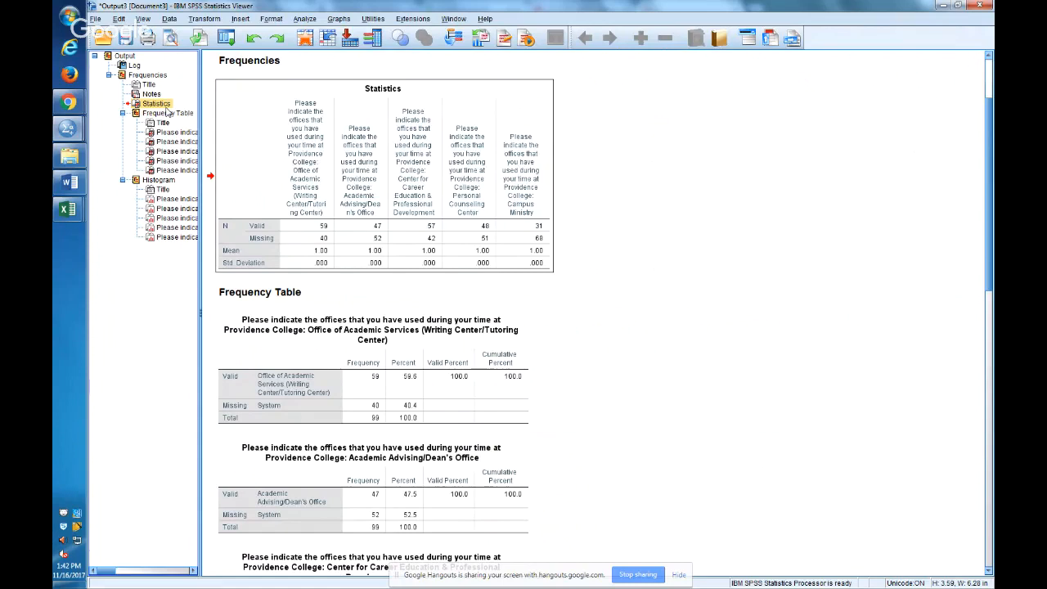
click(221, 88)
right_click(258, 157)
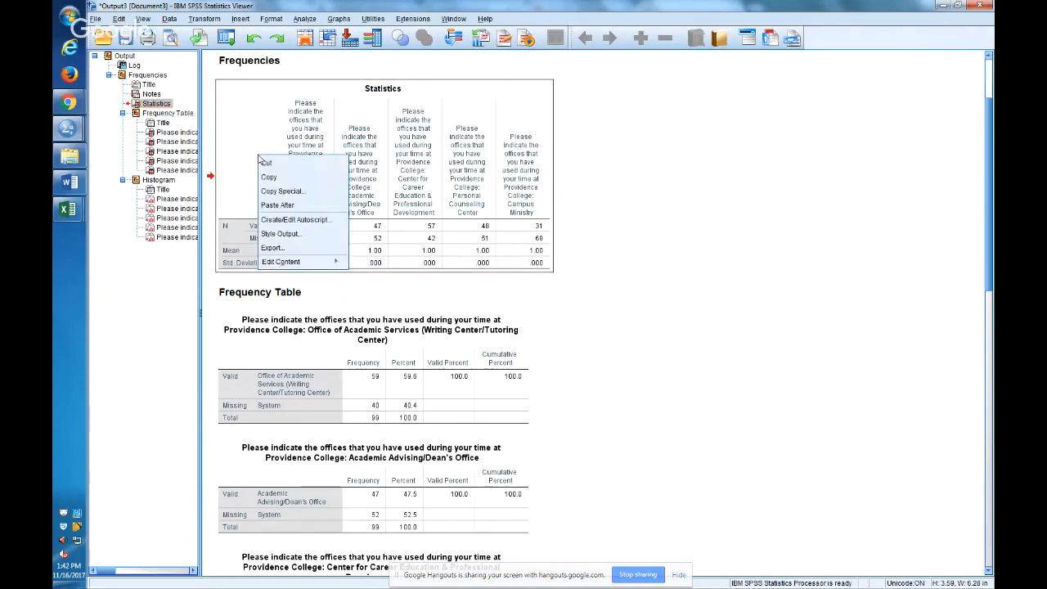
click(269, 176)
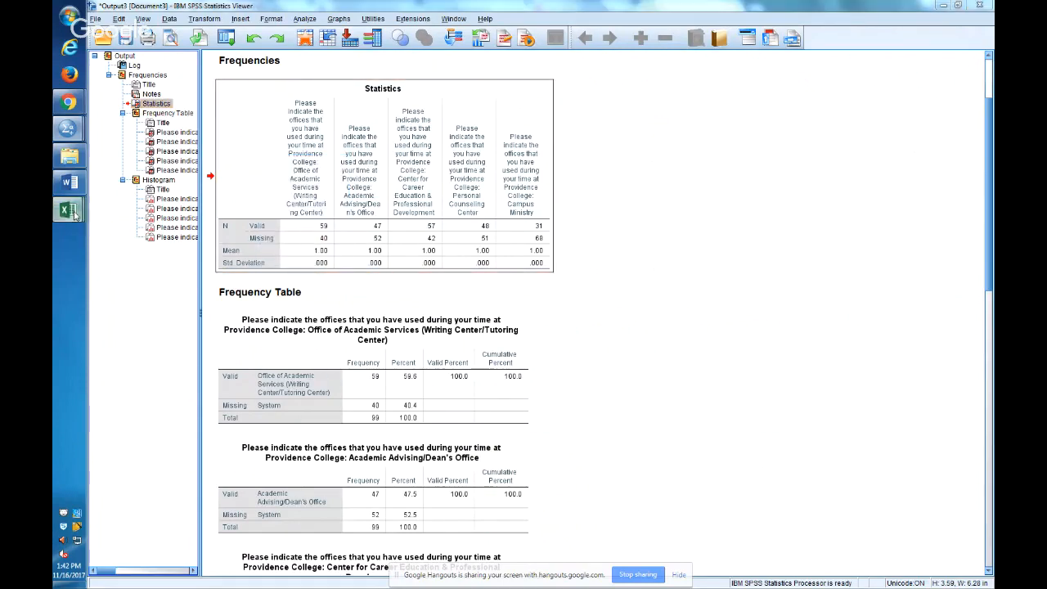
mouse_move(73, 213)
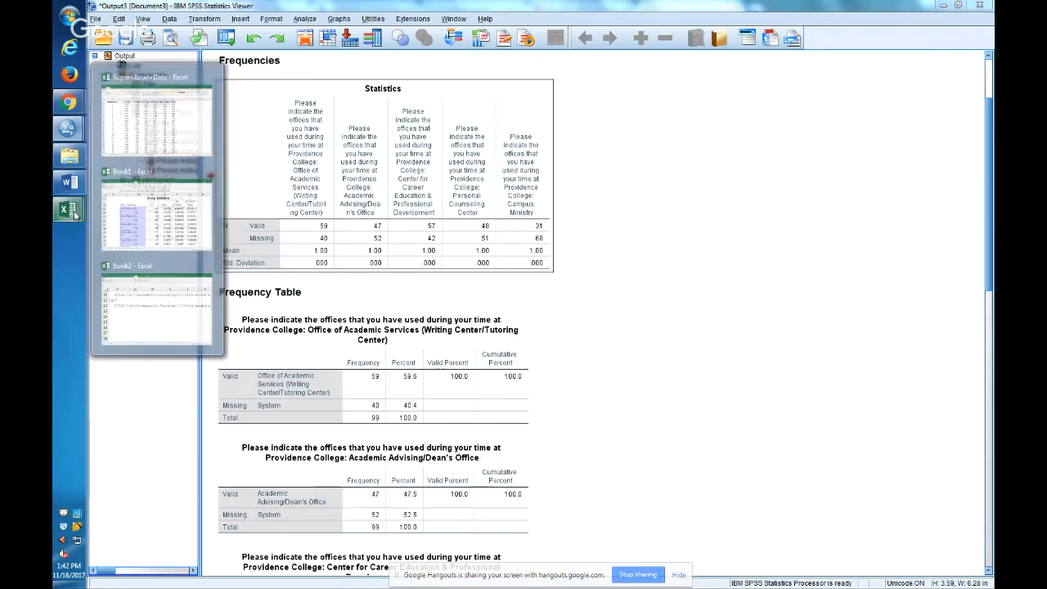
click(188, 322)
key(ctrl+v)
scroll(188, 323, down, 5)
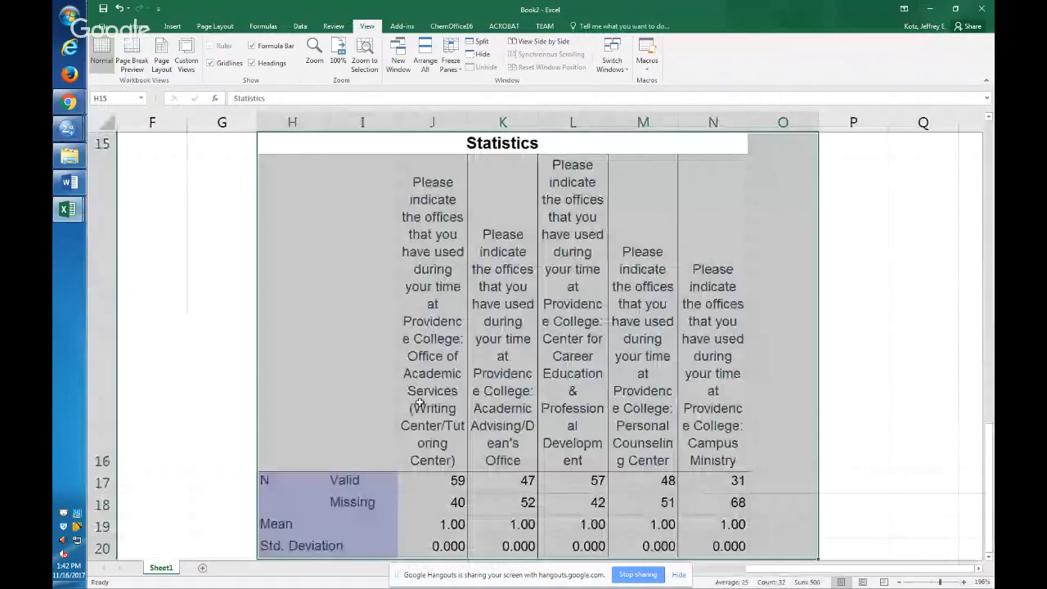
Widen the office columns of the pasted Statistics table, starting at column J, so their headings wrap less.
click(419, 403)
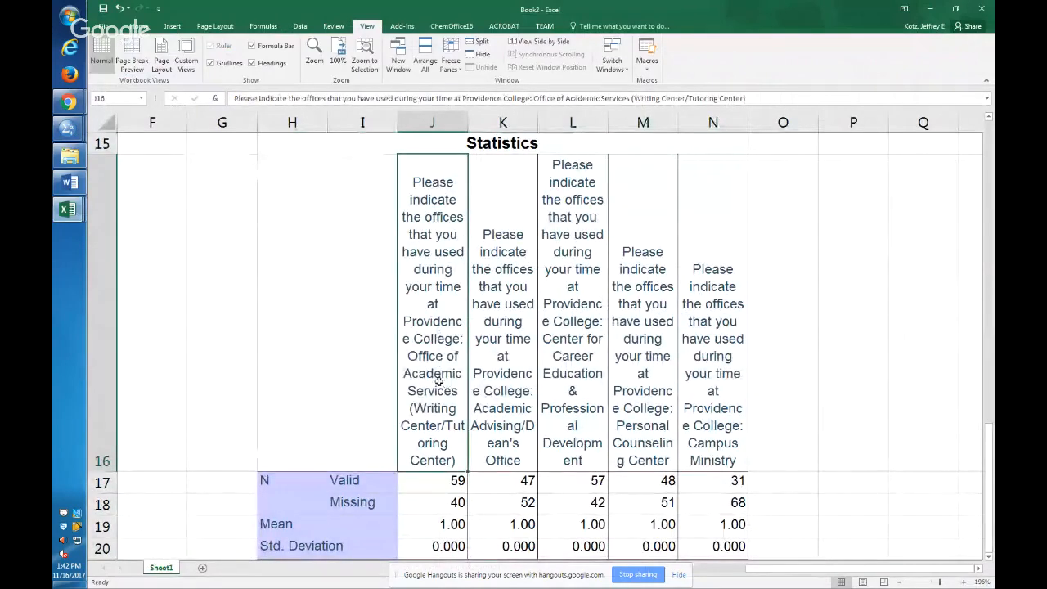
click(438, 122)
drag(437, 122, 852, 155)
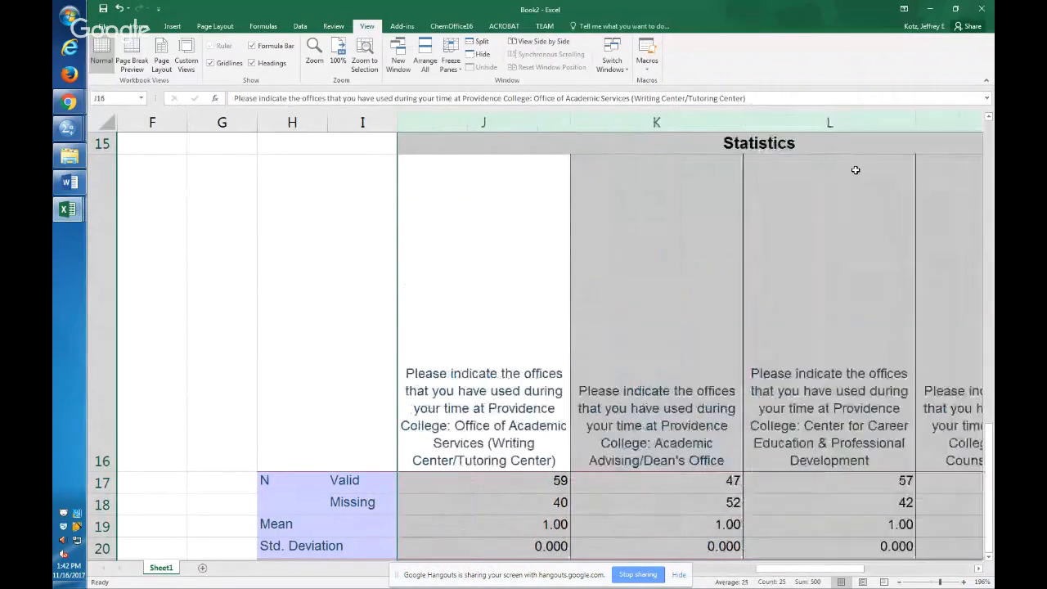
click(655, 329)
click(539, 421)
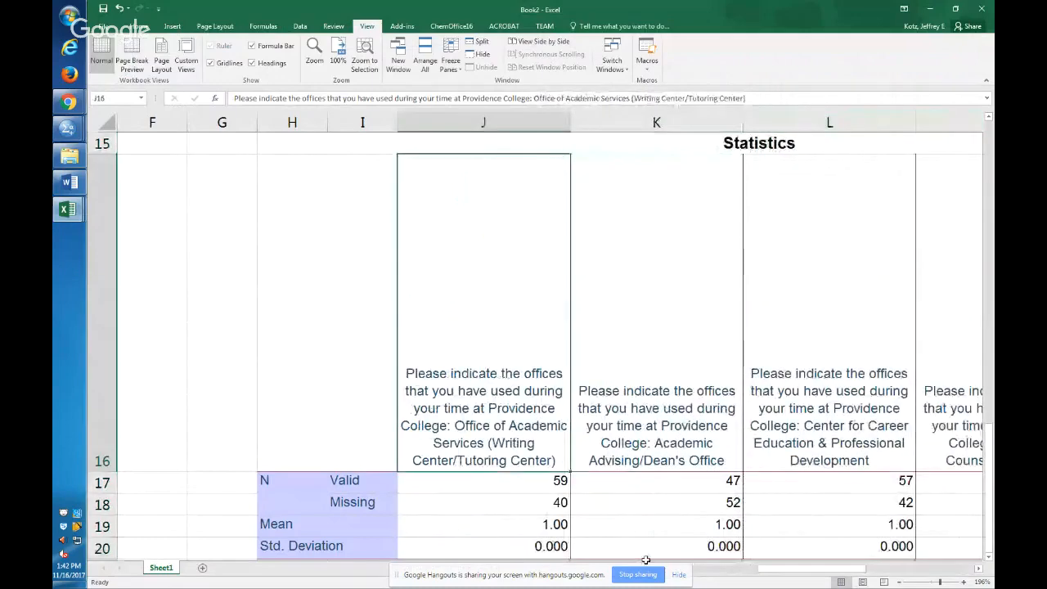
Compare the valid and missing counts of the first three offices in columns J to L, and switch back to the SPSS output.
drag(812, 578, 857, 562)
key(Down)
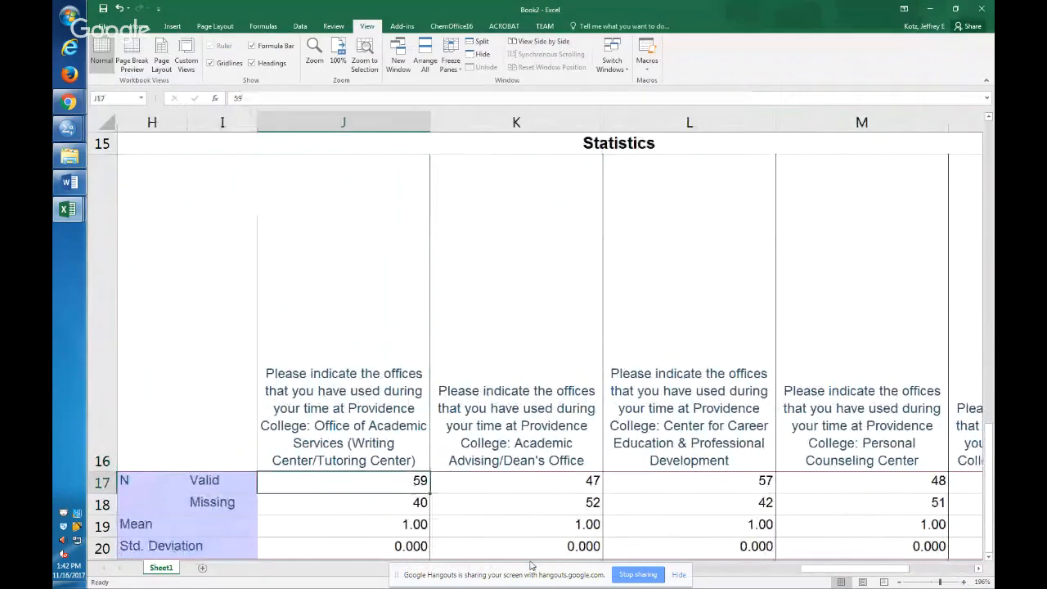
key(Down)
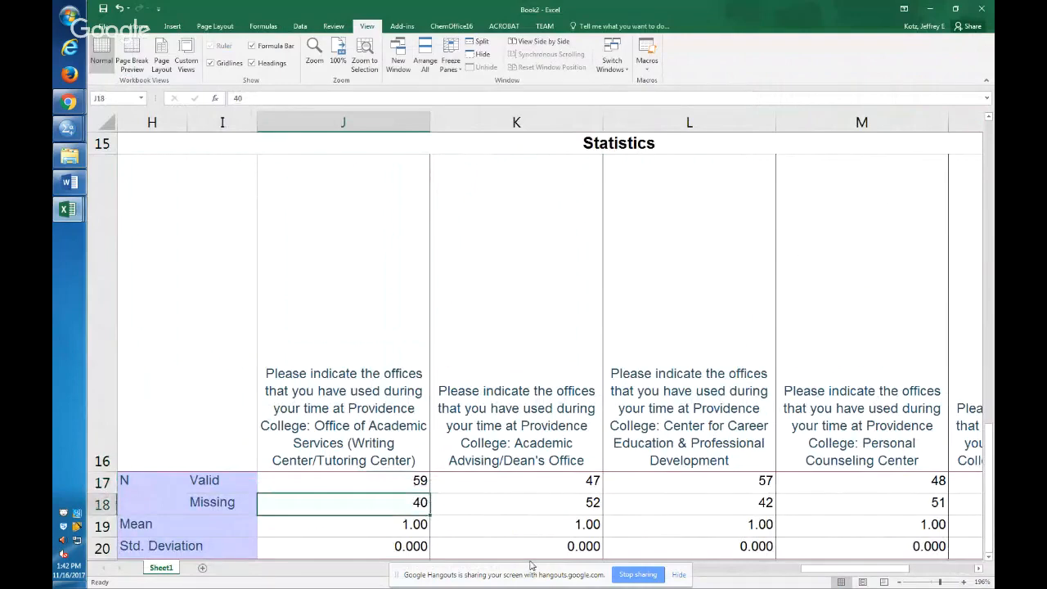
key(Up)
key(Down)
key(Right)
key(Up)
key(Down)
key(Right)
key(Up)
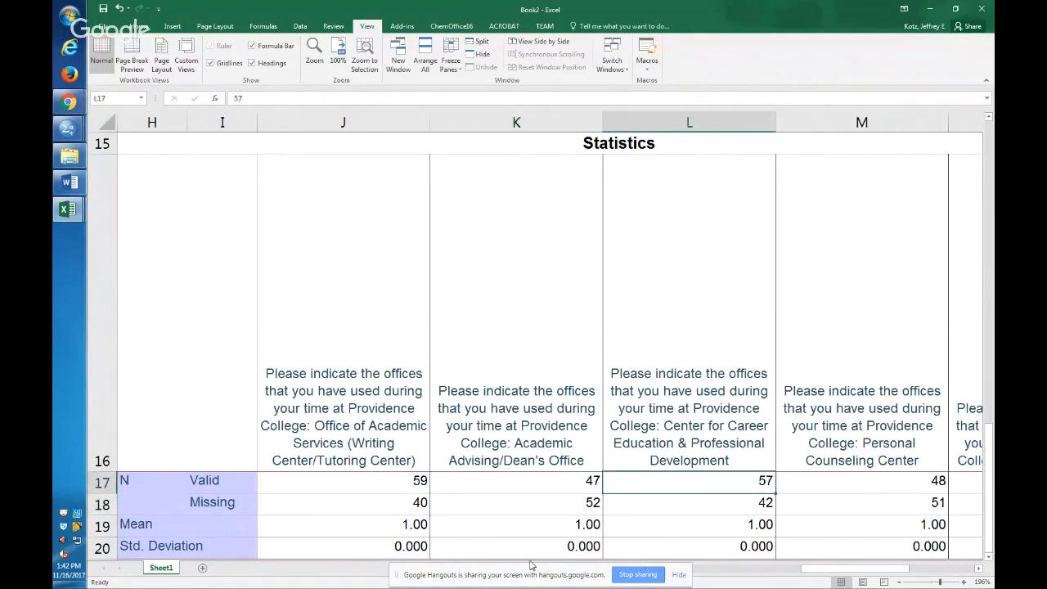
key(Down)
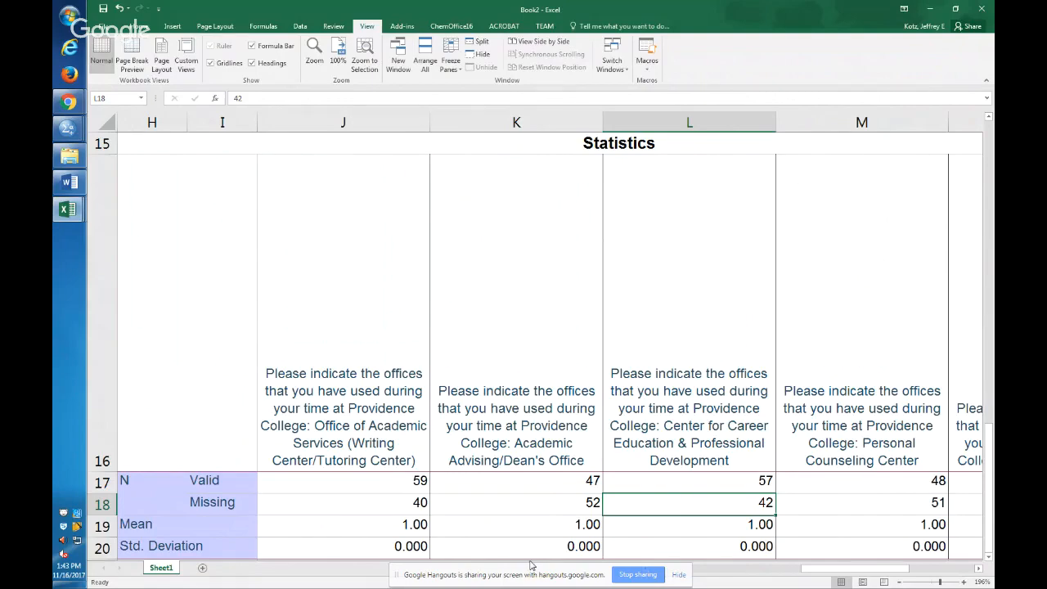
key(alt+Tab)
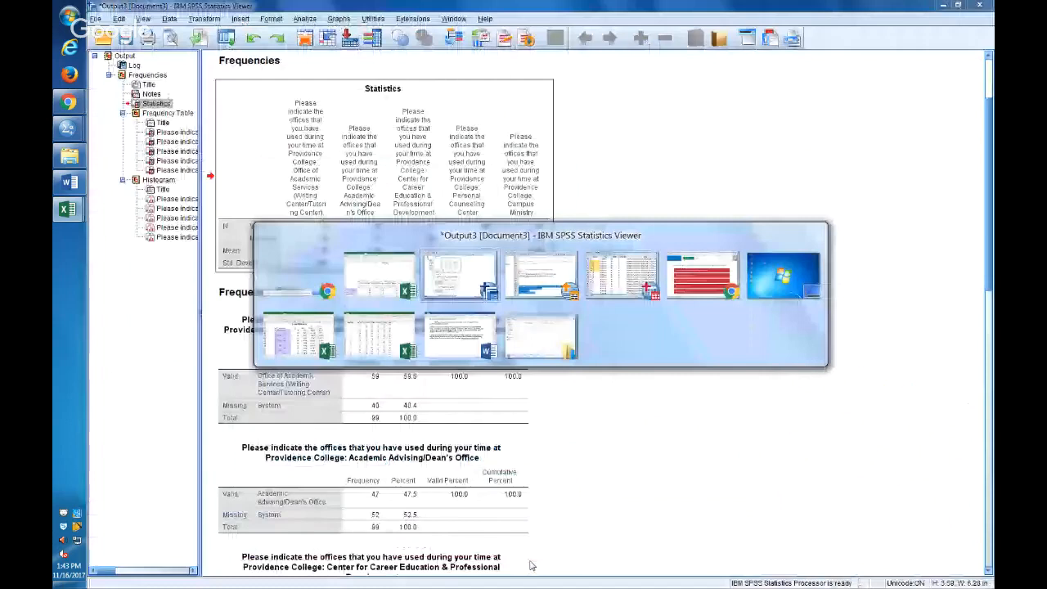
Copy the Office of Academic Services and Academic Advising/Dean's Office frequency tables and paste them at J28 of the Book2 workbook in Excel.
click(388, 500)
right_click(382, 484)
click(413, 496)
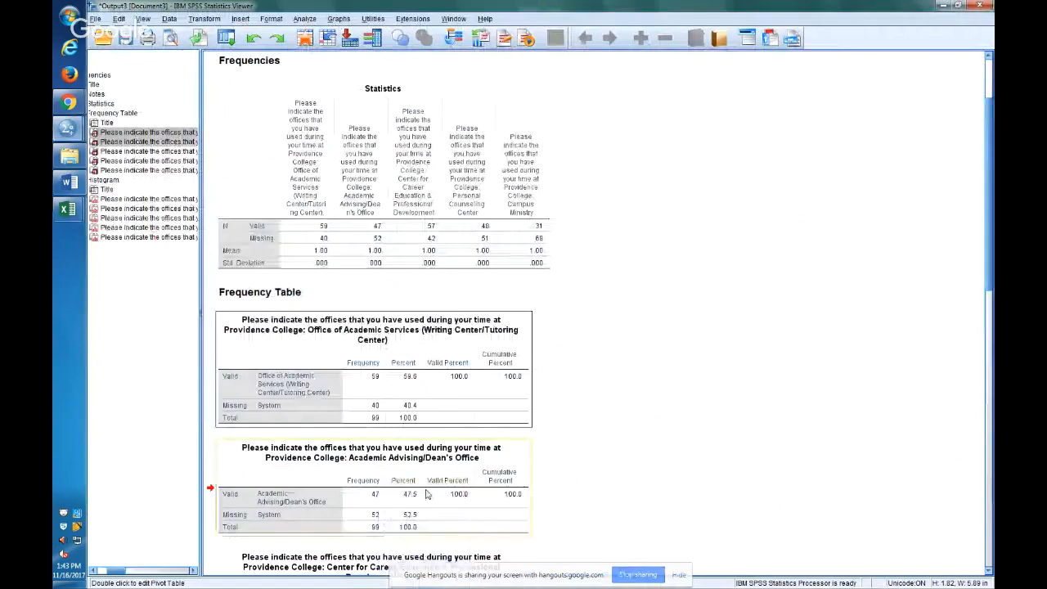
key(alt+Tab)
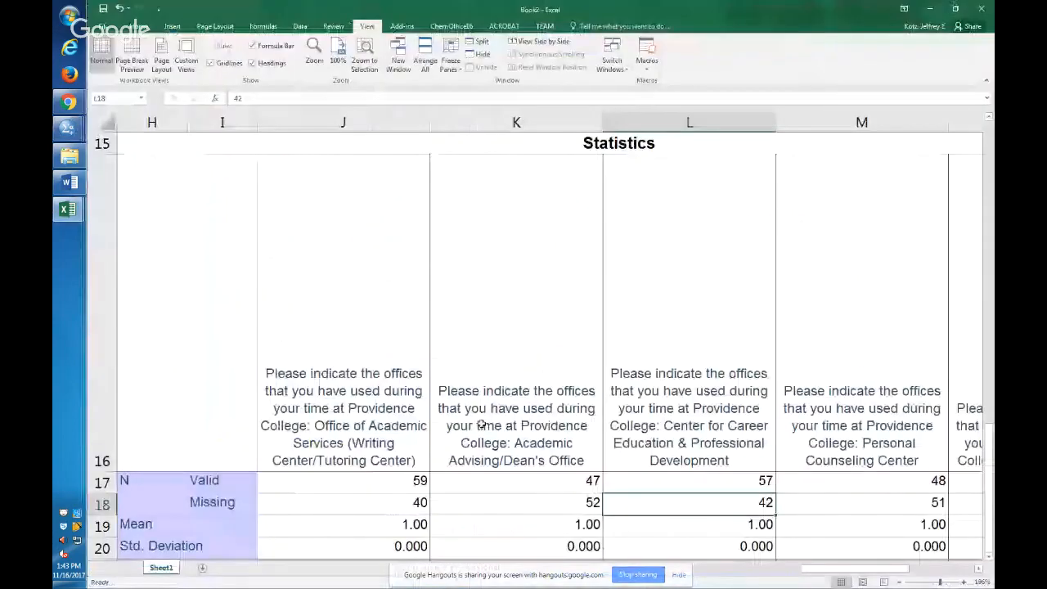
scroll(483, 425, down, 3)
right_click(356, 231)
click(397, 281)
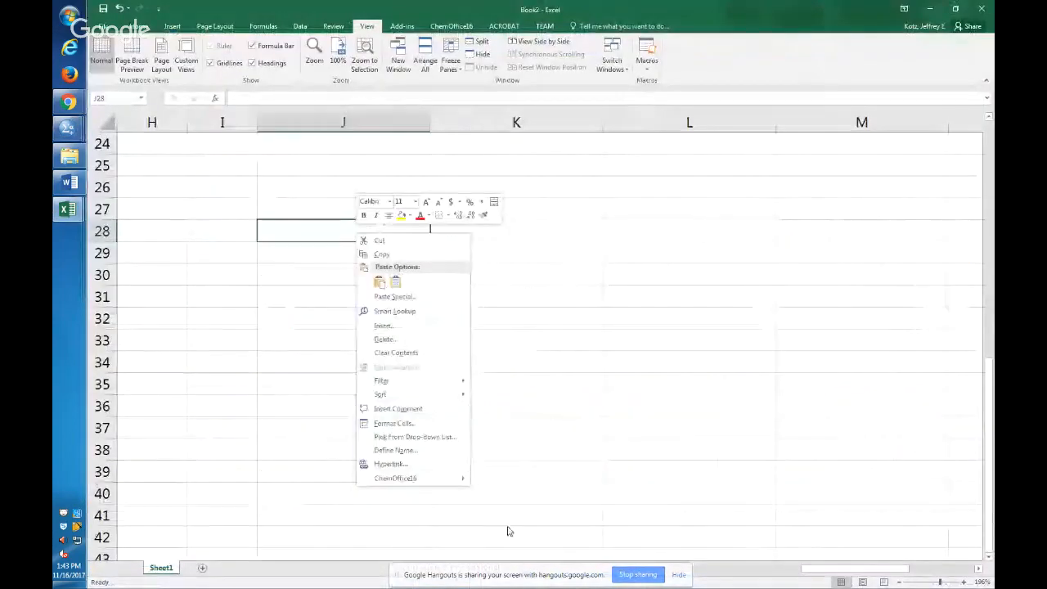
click(342, 234)
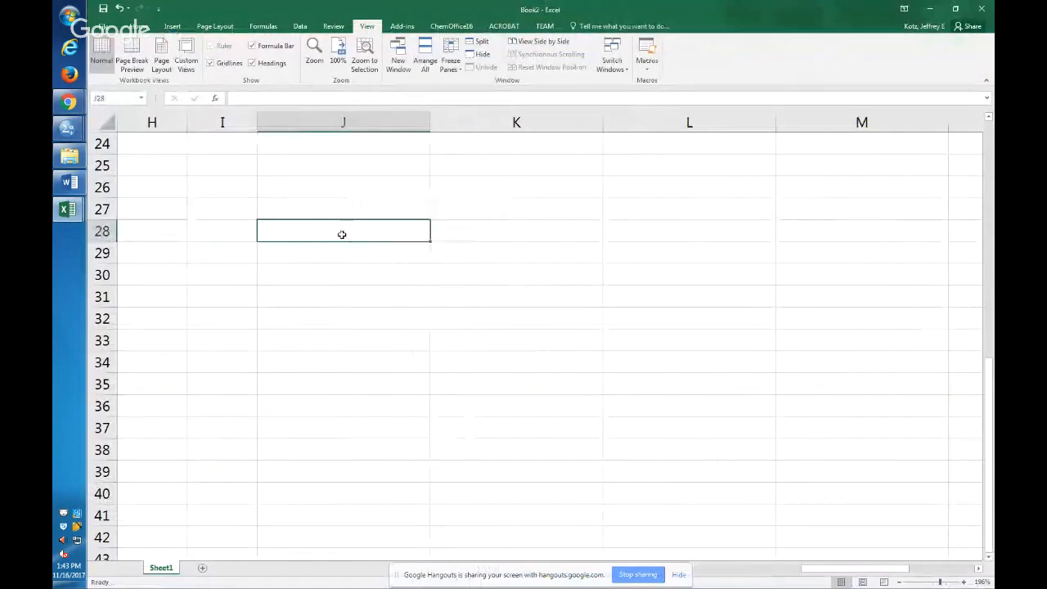
key(ctrl+v)
Examine the frequency, percent and valid percent columns of the two pasted frequency tables.
click(705, 386)
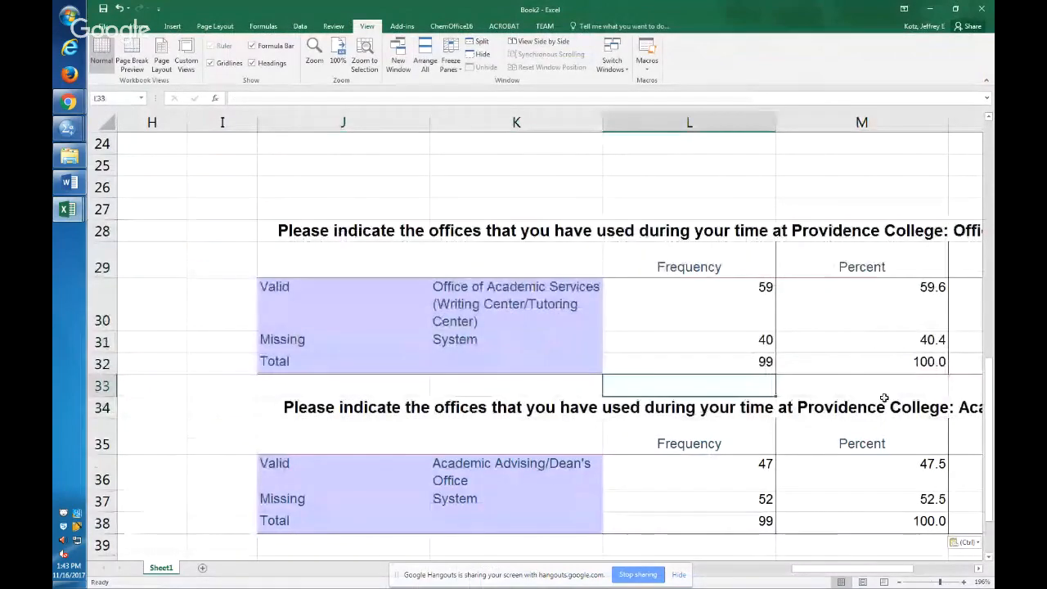
key(Right)
key(Right)
key(Left)
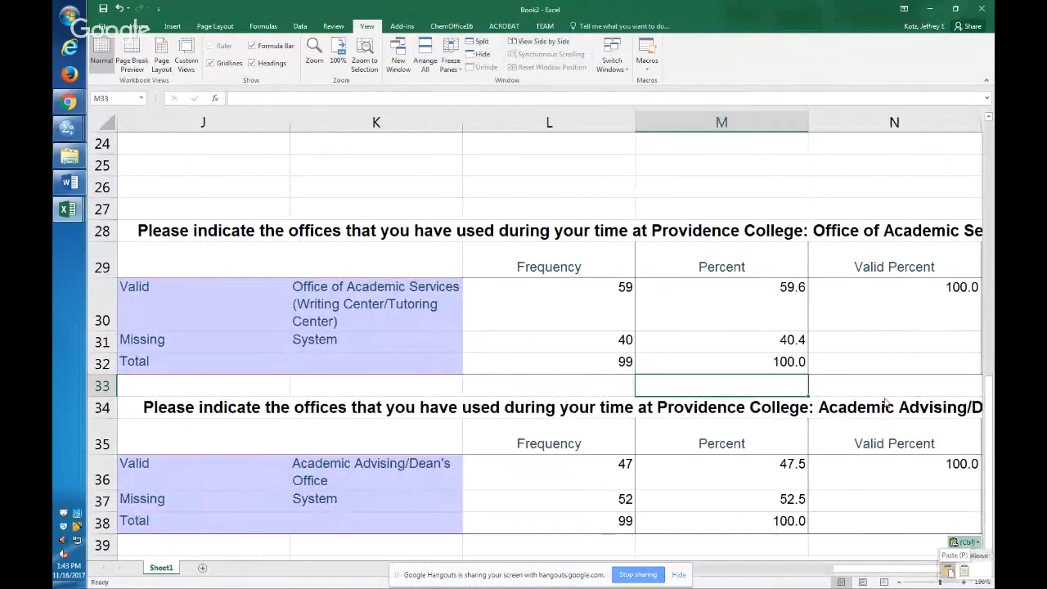
click(416, 231)
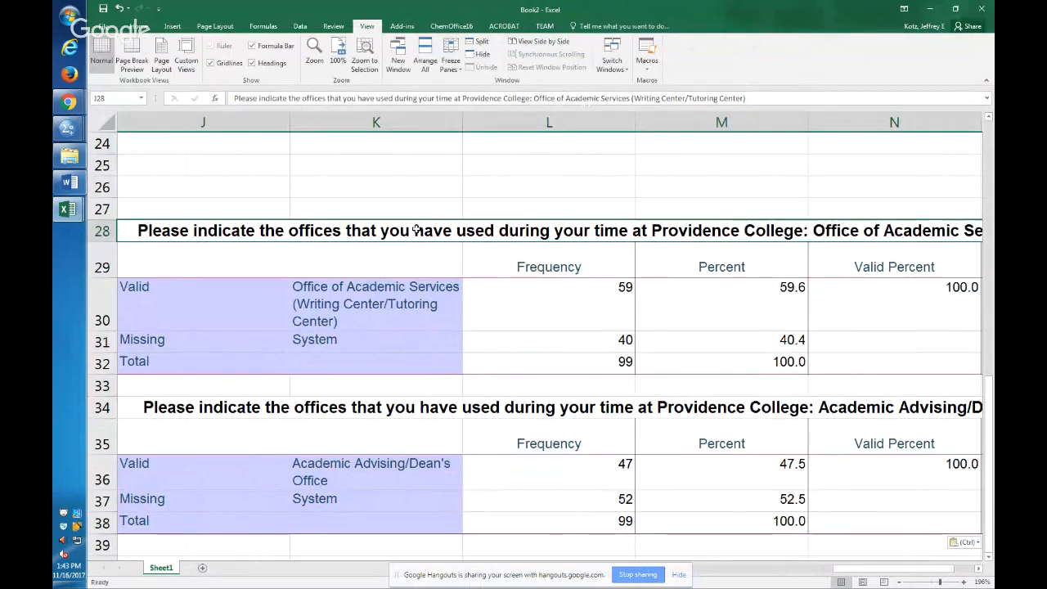
Create a column chart on its own sheet from the office headings and valid counts in J16:N17 of the Statistics table.
key(Up)
key(Up)
key(Up)
key(Up)
key(Up)
key(Up)
key(Up)
key(Up)
key(Up)
key(Up)
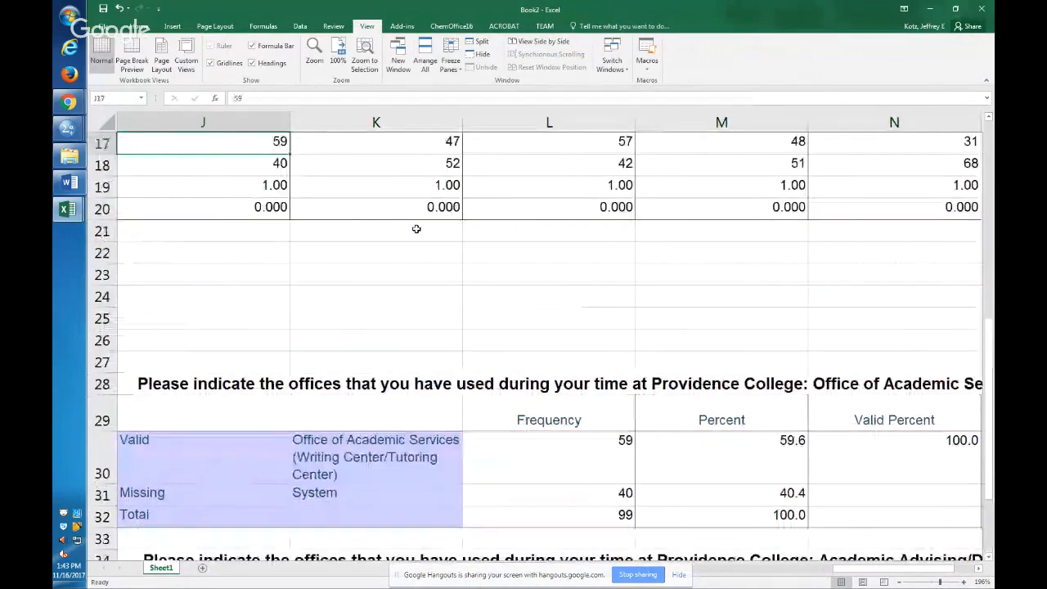
key(Down)
key(Down)
key(Down)
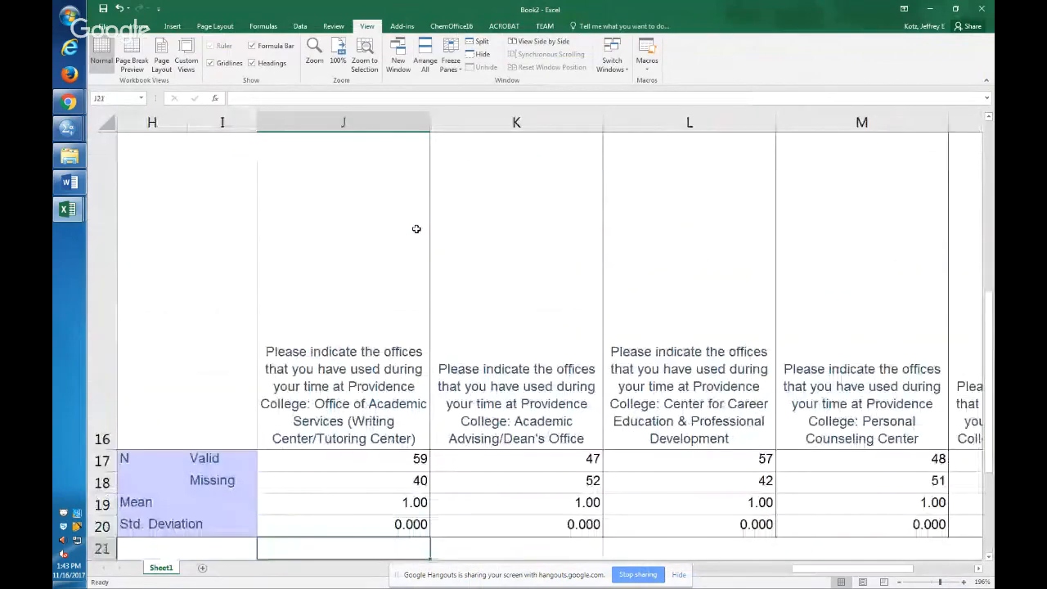
key(Up)
key(Up)
key(Up)
key(Up)
key(Up)
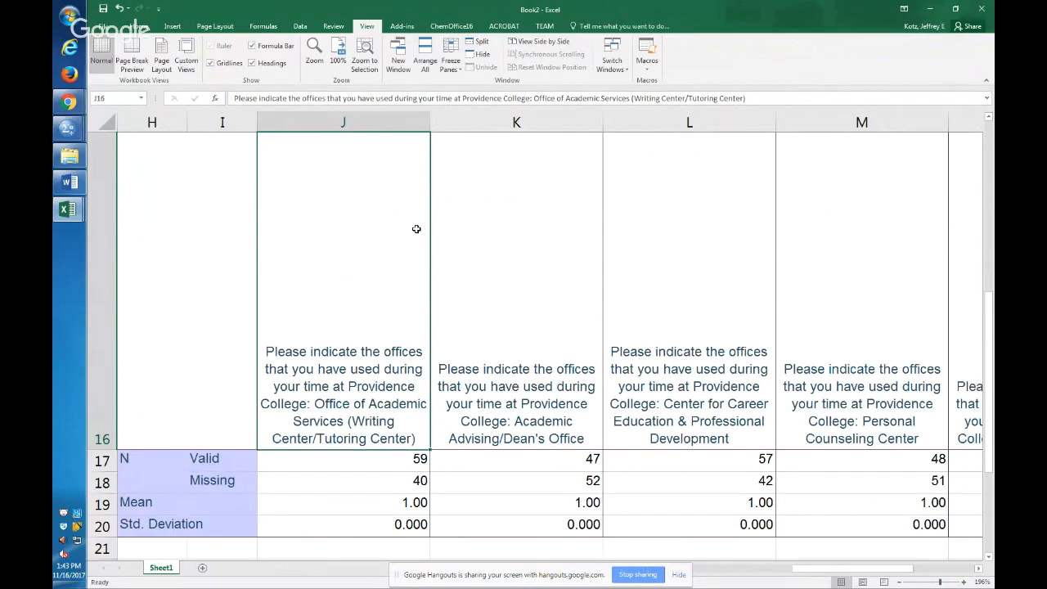
key(shift+Down)
key(shift+Right)
key(shift+Right)
key(shift+Right)
key(shift+Right)
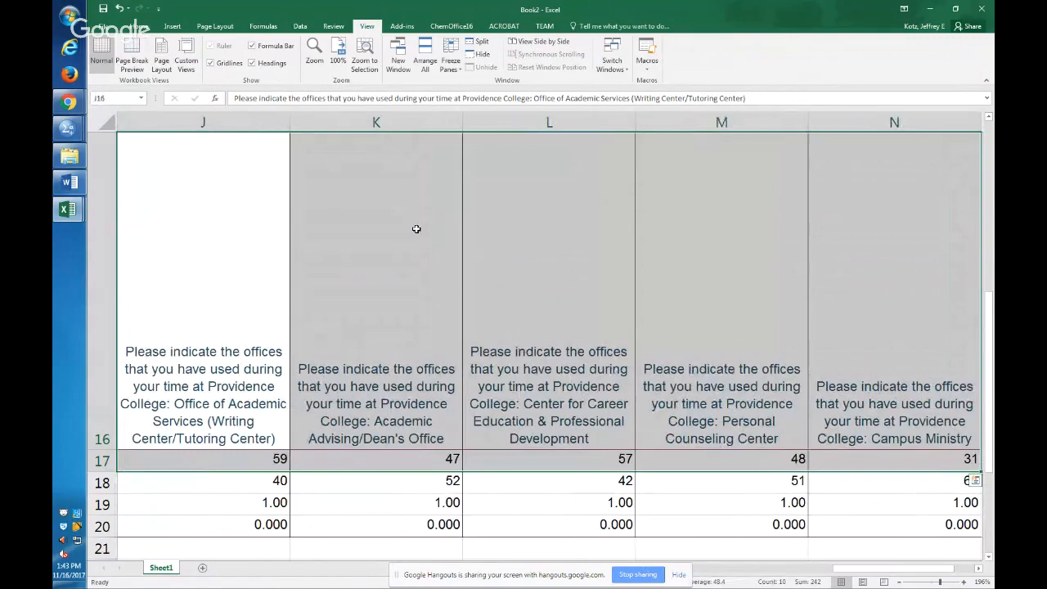
key(F11)
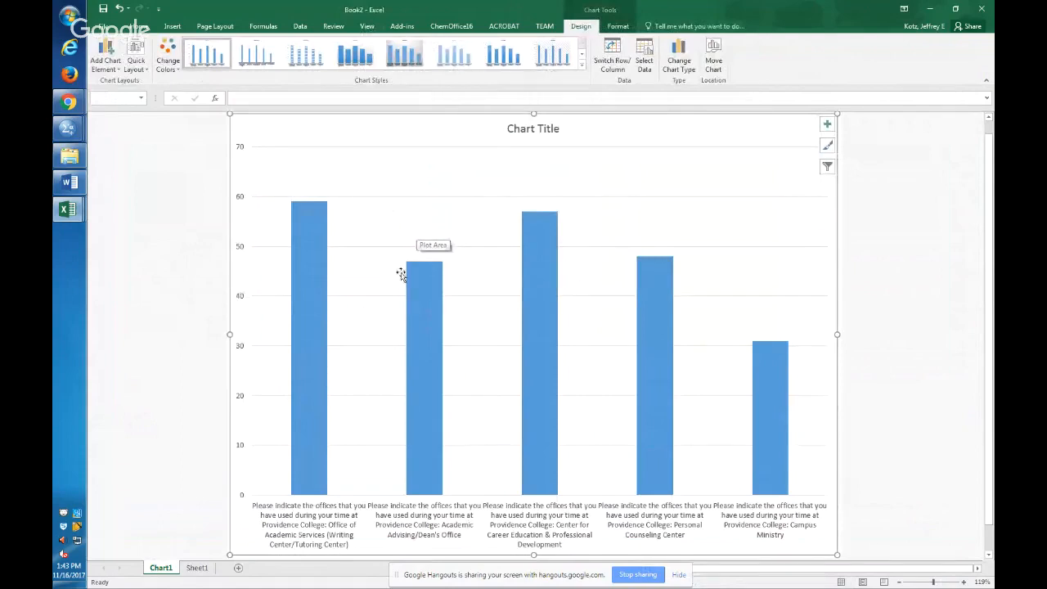
Compare the bars of the five offices in the column chart.
click(304, 235)
click(555, 242)
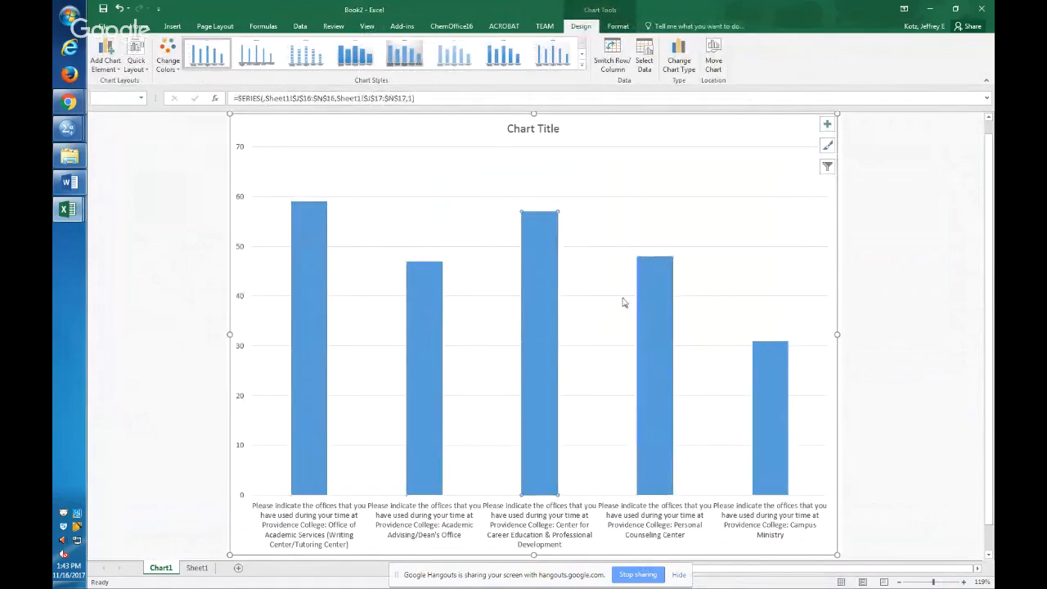
click(648, 316)
click(422, 319)
click(770, 392)
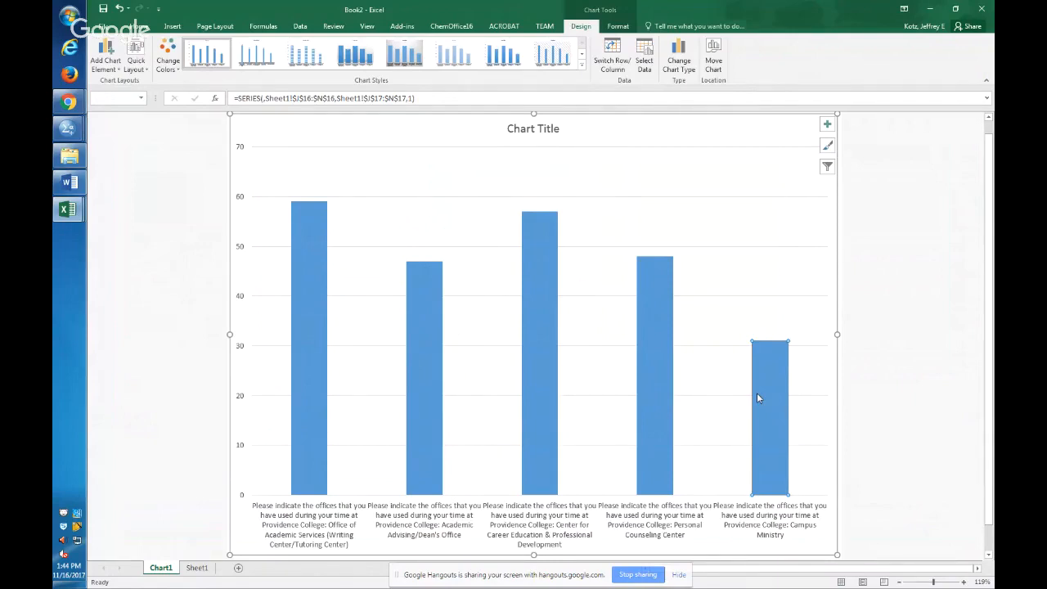
Switch to the SPSS Syntax Editor and write the short command "fre q2_1 to q2_5." on line 27.
key(alt+Tab)
key(alt+Tab)
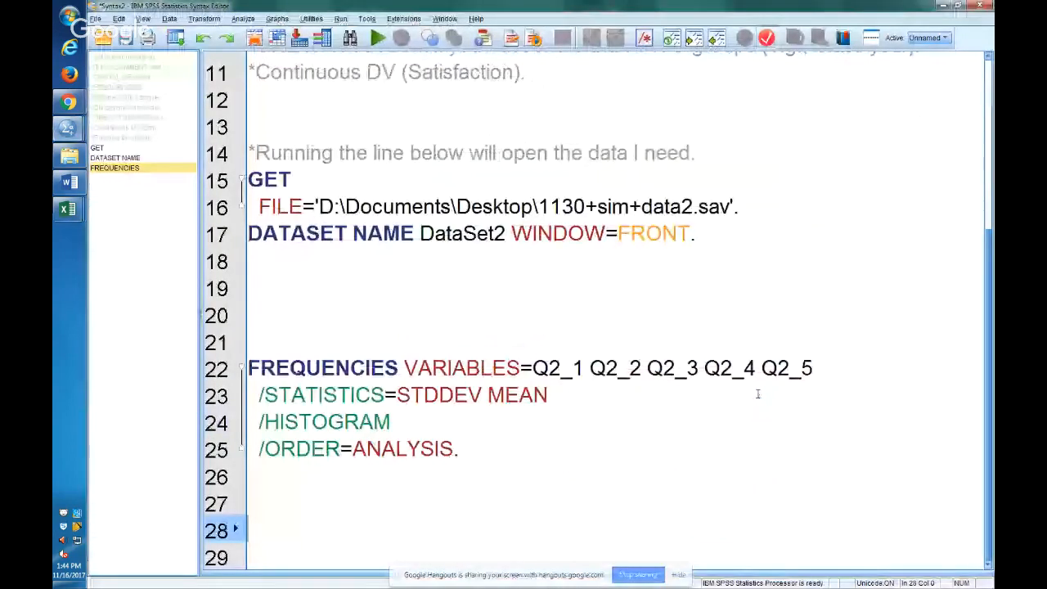
key(Up)
text(fre q2_1 to )
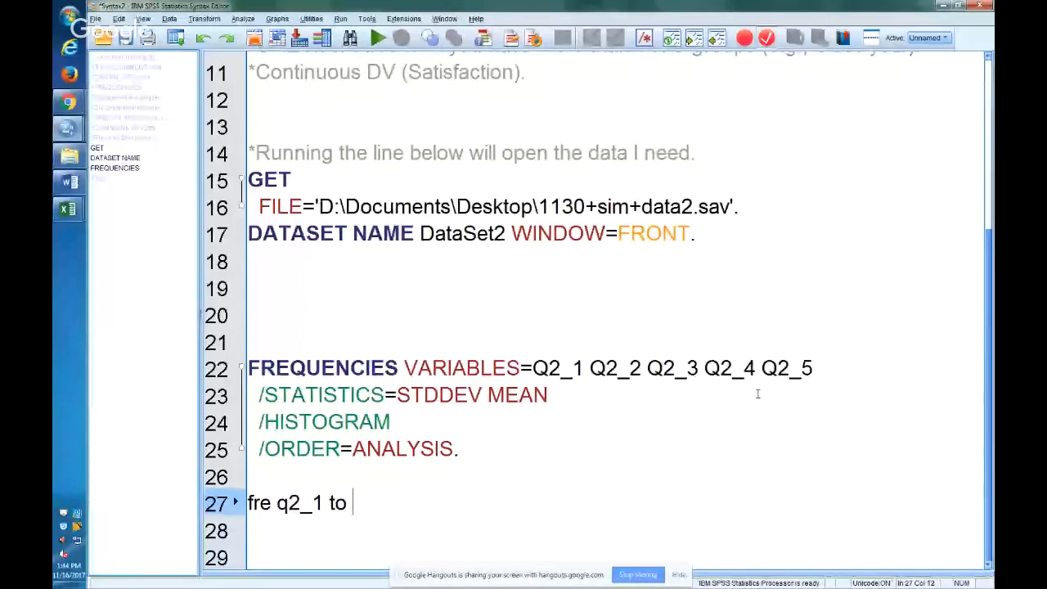
text(q2_5.)
key(Left)
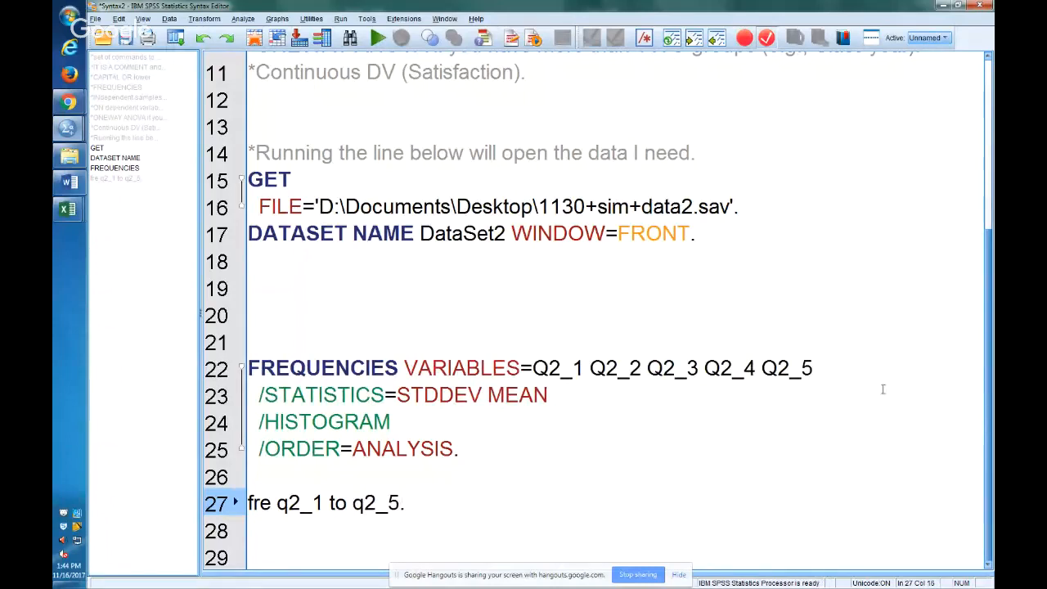
Compare the full FREQUENCIES command and its STATISTICS and HISTOGRAM subcommands with the parts of the short fre command.
drag(461, 449, 305, 369)
click(558, 458)
drag(375, 424, 279, 399)
drag(443, 415, 260, 395)
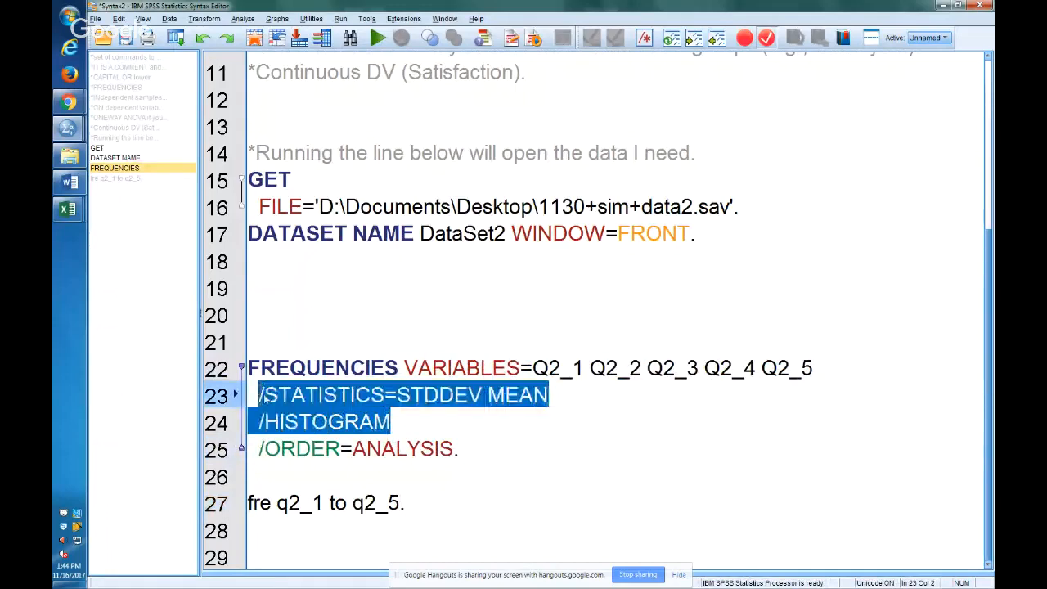
click(256, 502)
drag(293, 503, 351, 502)
click(348, 502)
key(End)
Run the "fre q2_1 to q2_5." command on line 27 and bring up the output.
drag(442, 507, 254, 509)
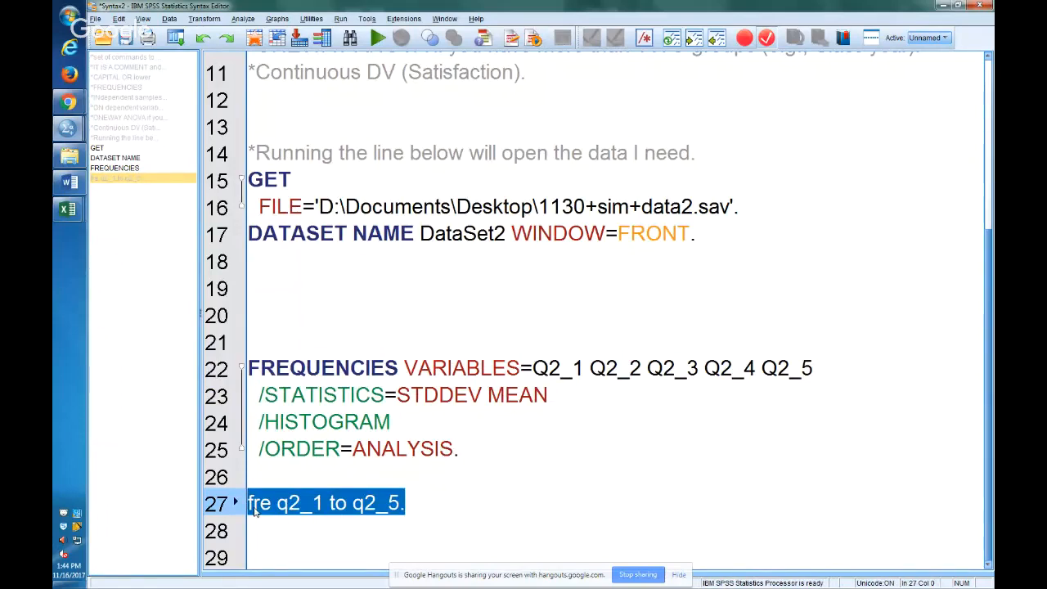
key(alt+Tab)
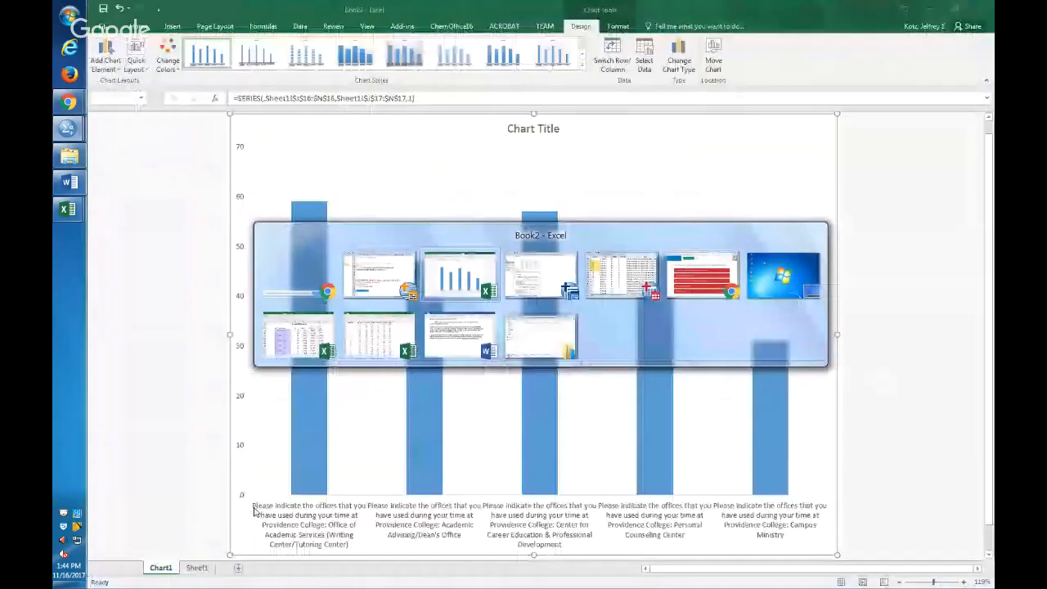
key(Escape)
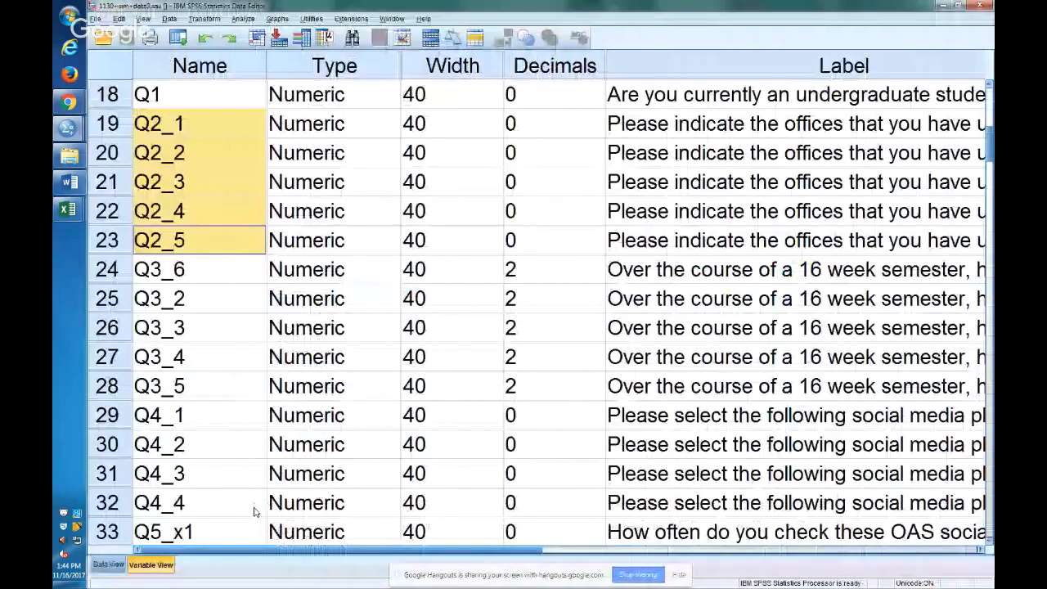
key(alt+Tab)
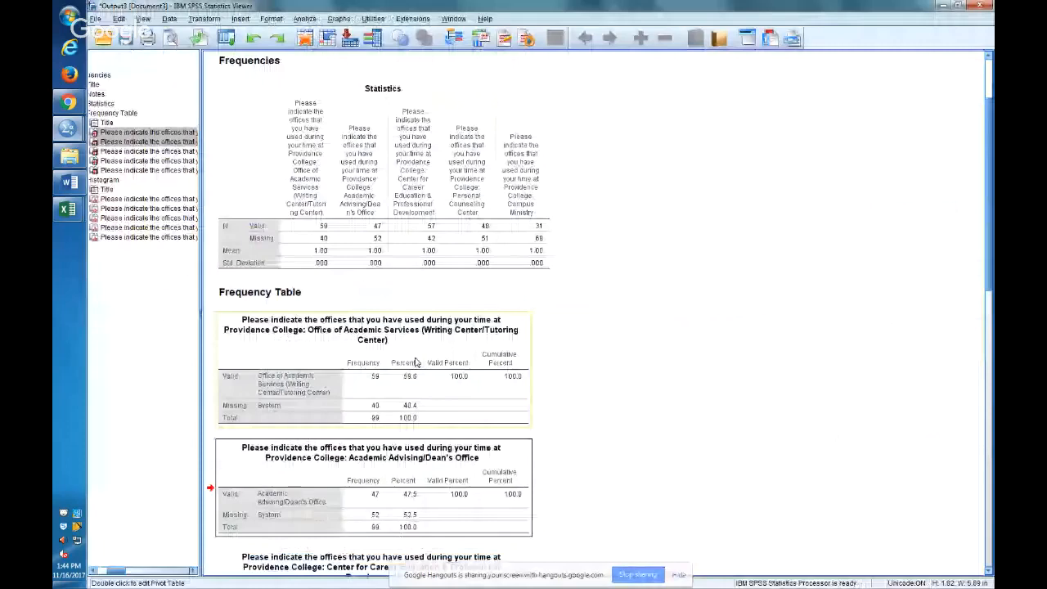
key(alt+Tab)
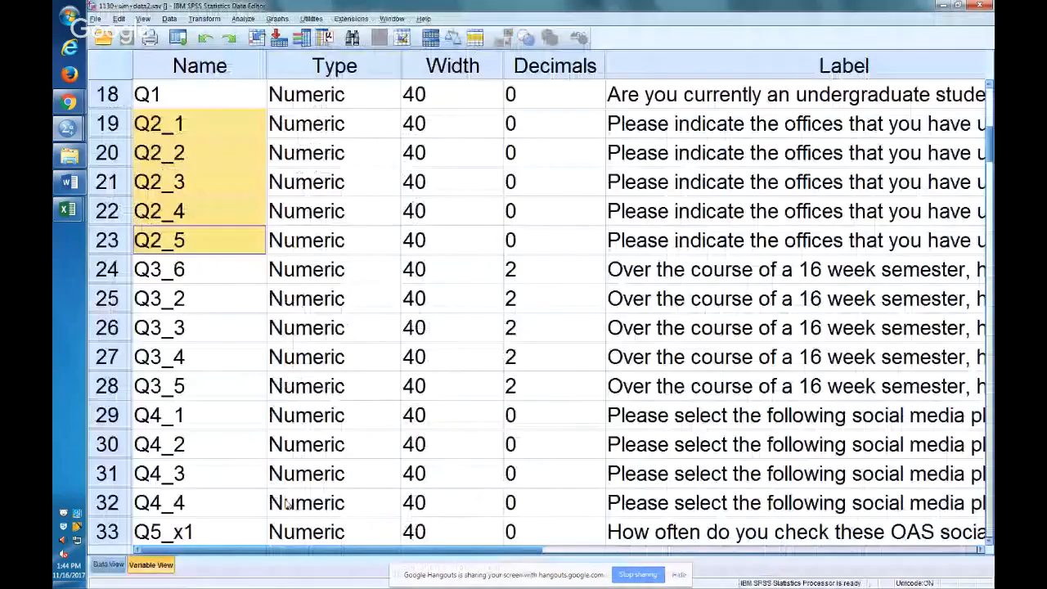
key(alt+Tab)
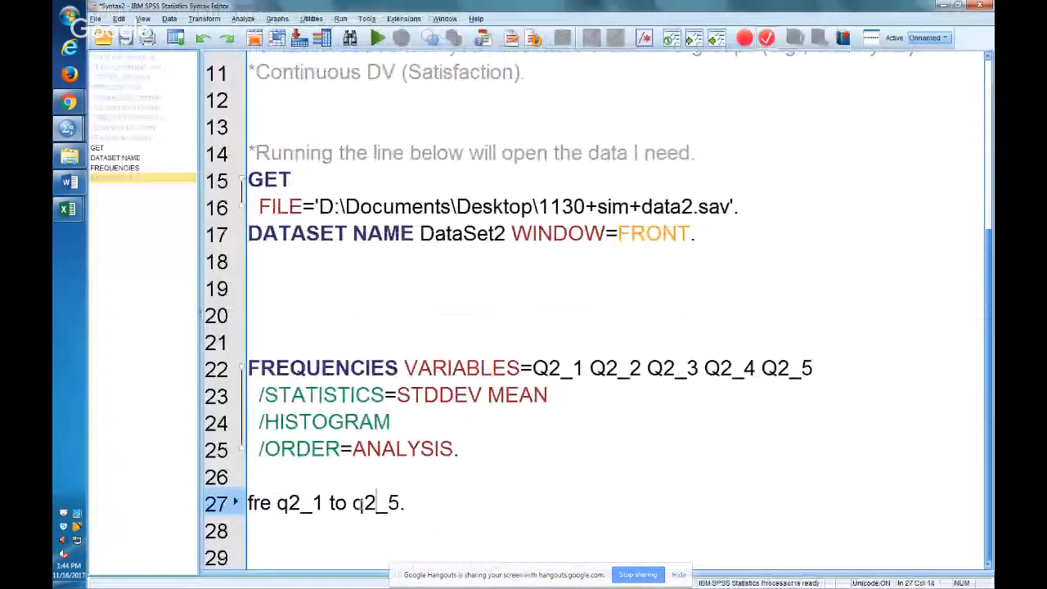
key(alt+Tab)
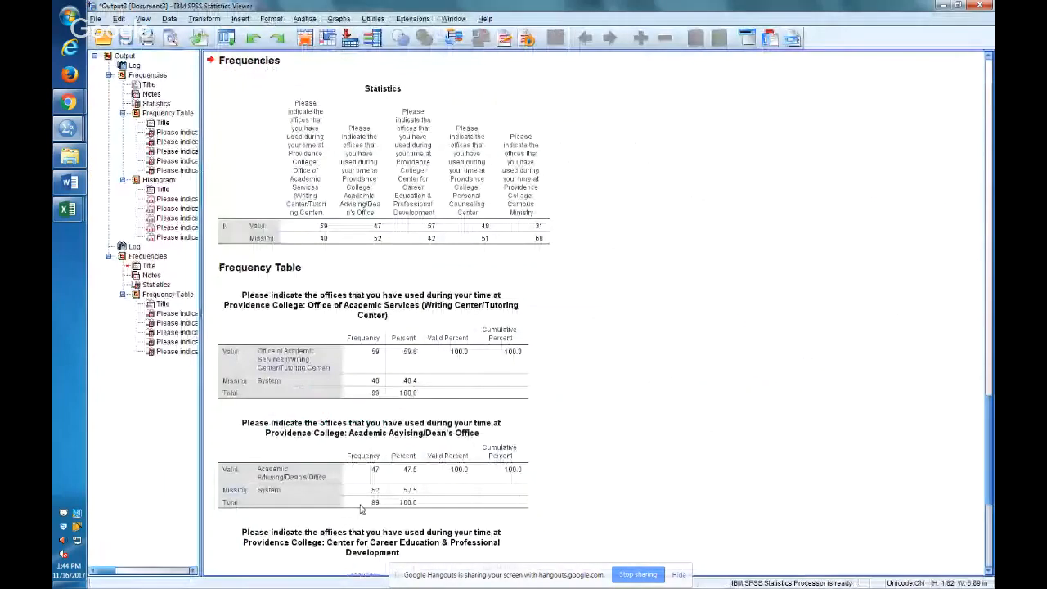
Examine the logged short command and its Statistics table in the new frequencies output.
scroll(360, 508, up, 1)
click(253, 64)
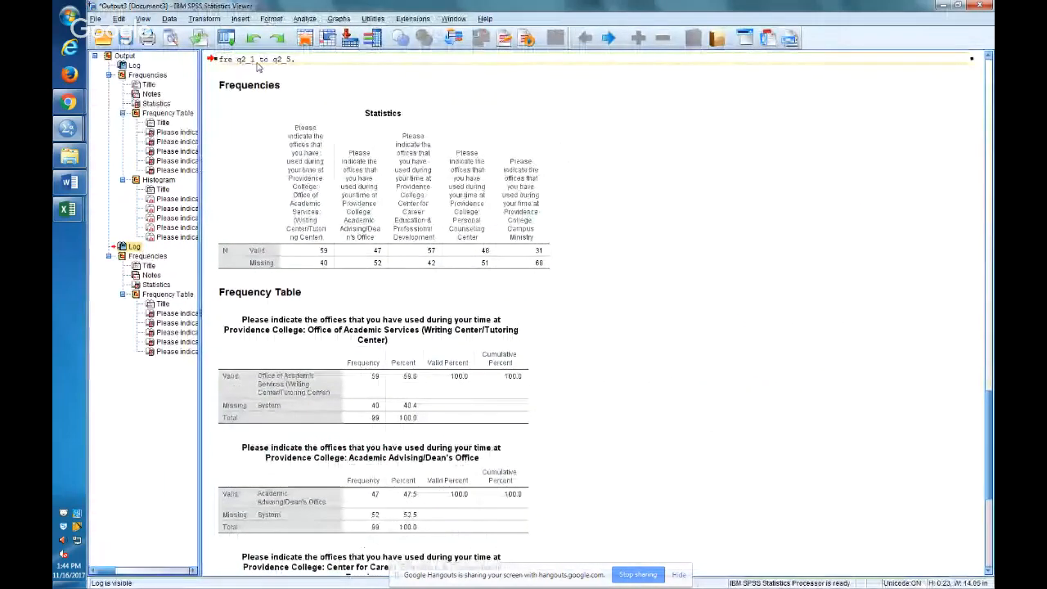
click(326, 177)
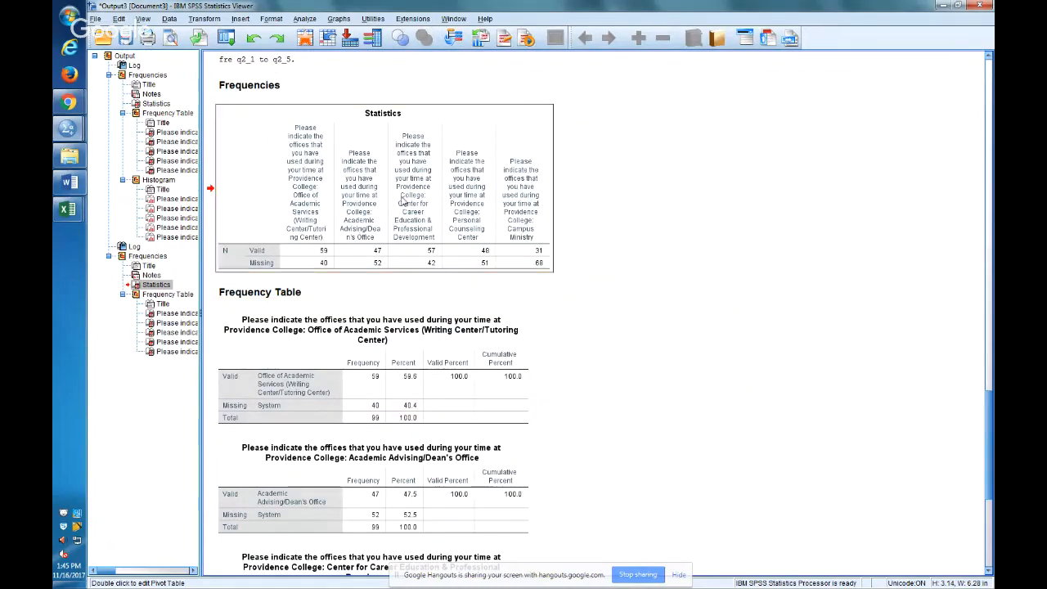
click(377, 197)
Switch back to the syntax and review the STATISTICS, HISTOGRAM and ORDER subcommands that the short command leaves out.
key(alt+Tab)
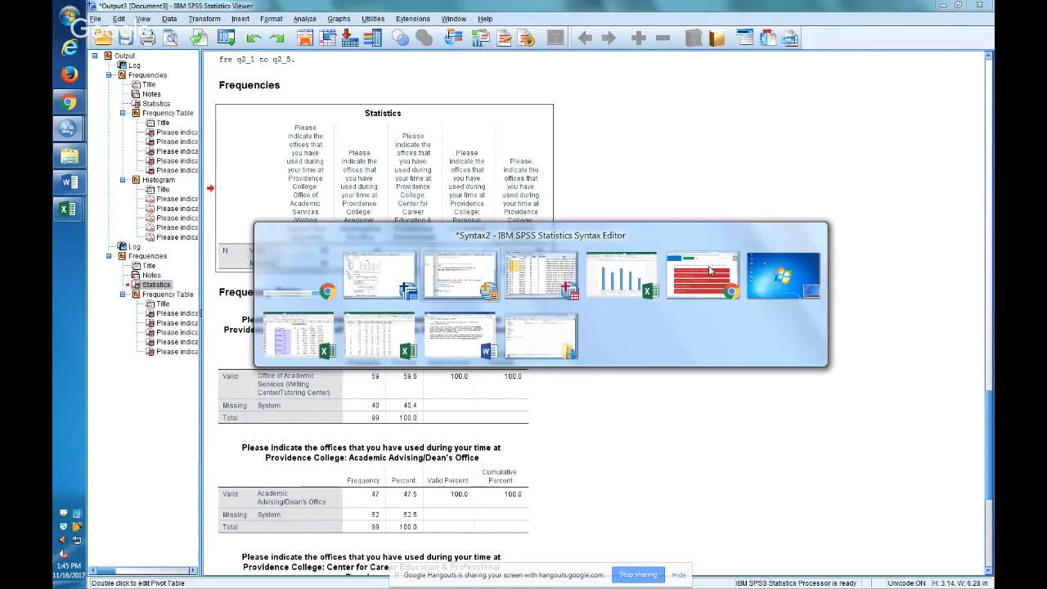
key(alt+Tab)
key(alt+Tab)
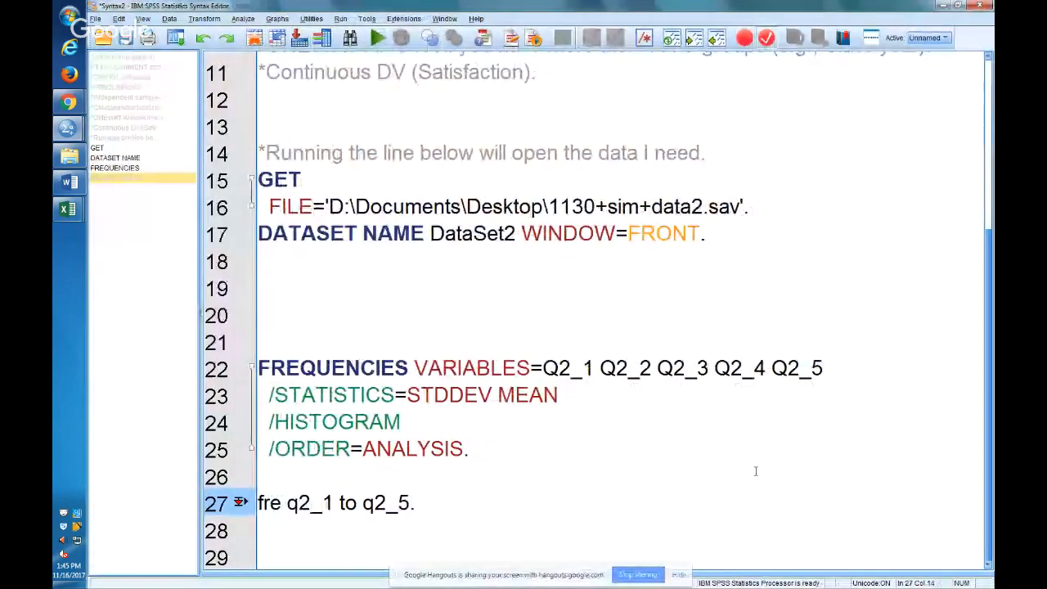
drag(479, 445, 248, 397)
click(528, 430)
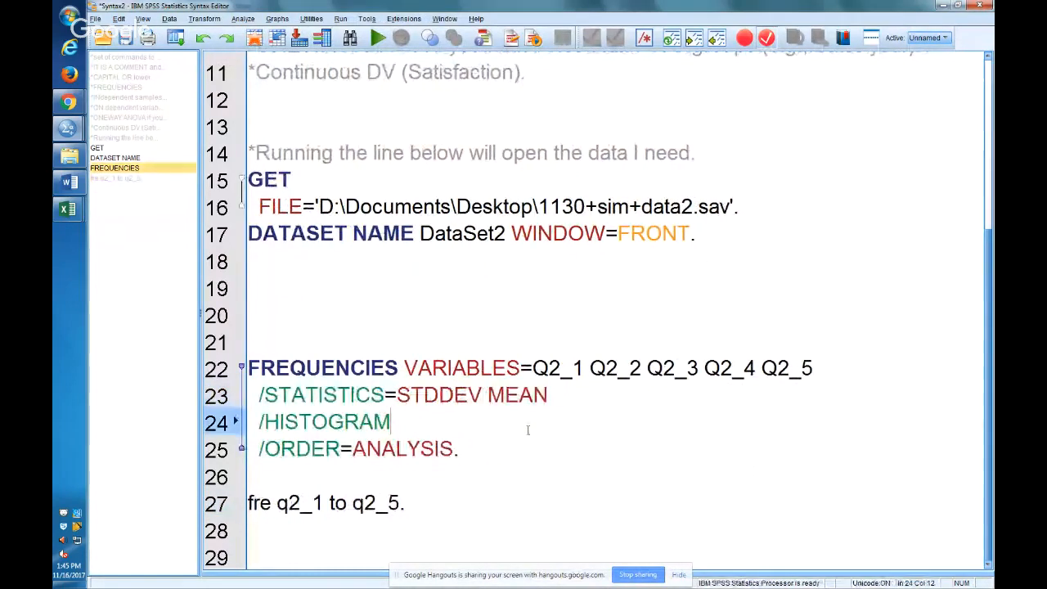
key(Down)
key(Down)
key(Down)
key(Down)
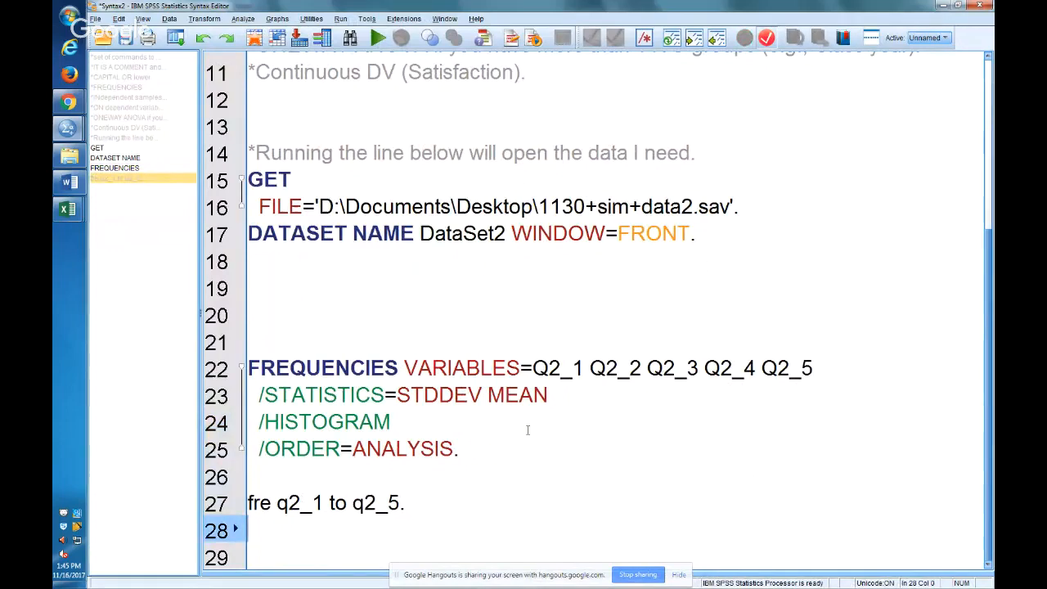
key(Down)
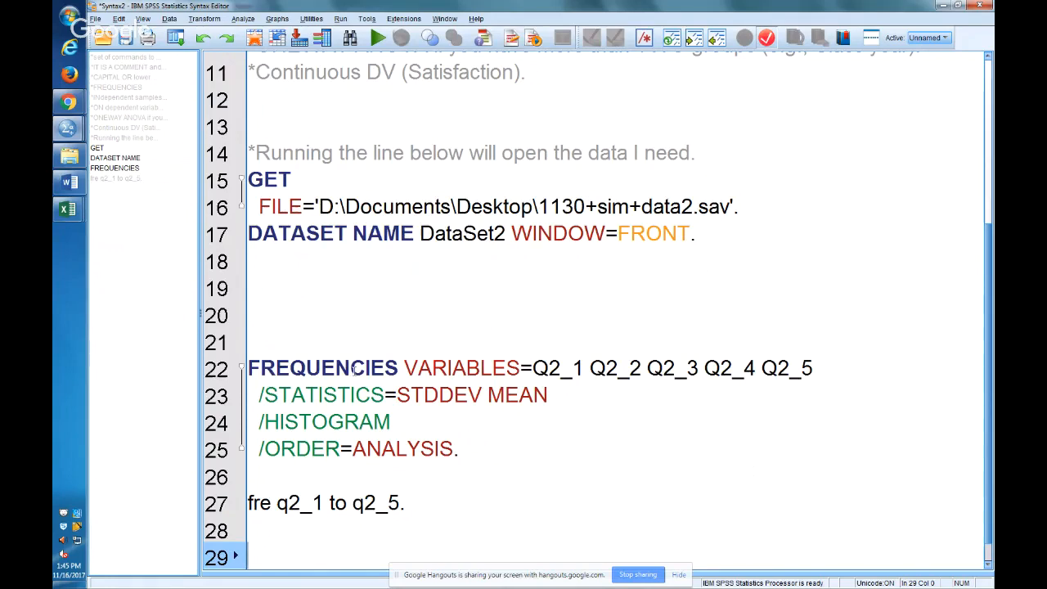
Replace the FREQUENCIES keyword on line 22 with the abbreviation fre.
click(352, 368)
double_click(353, 368)
text(fre)
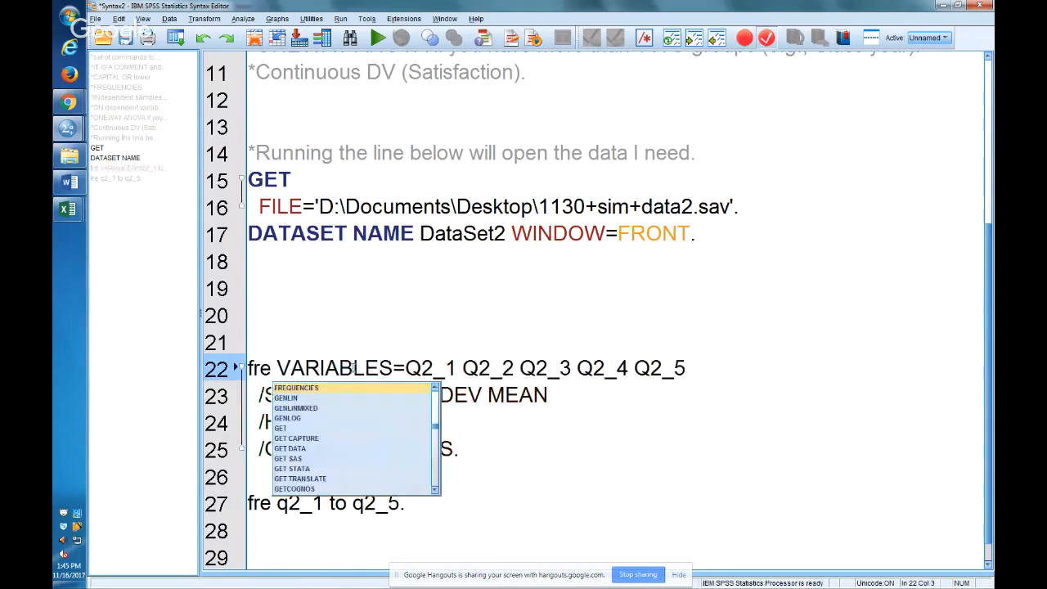
key(Escape)
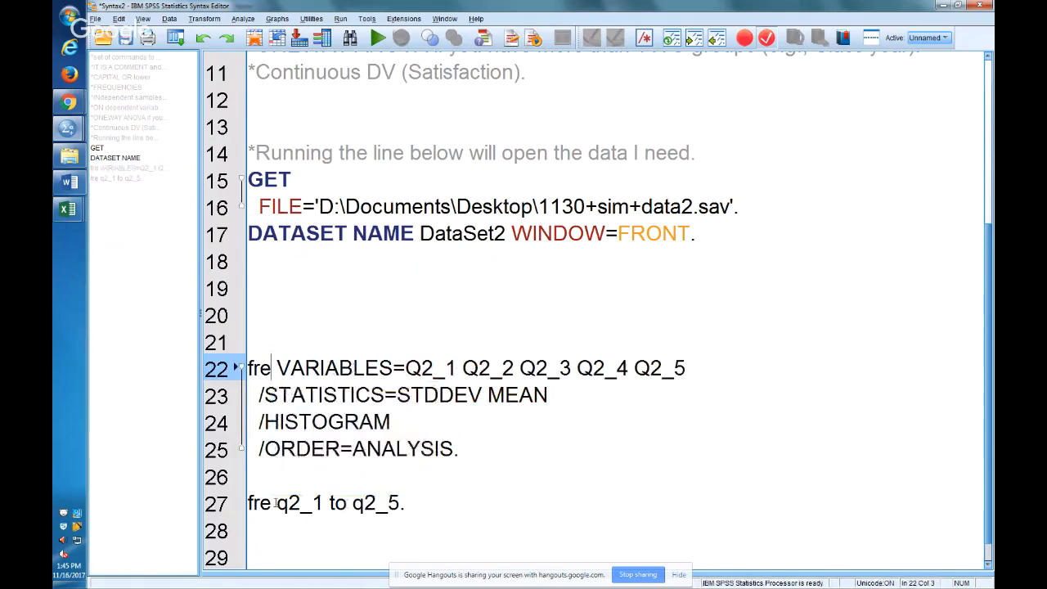
click(277, 502)
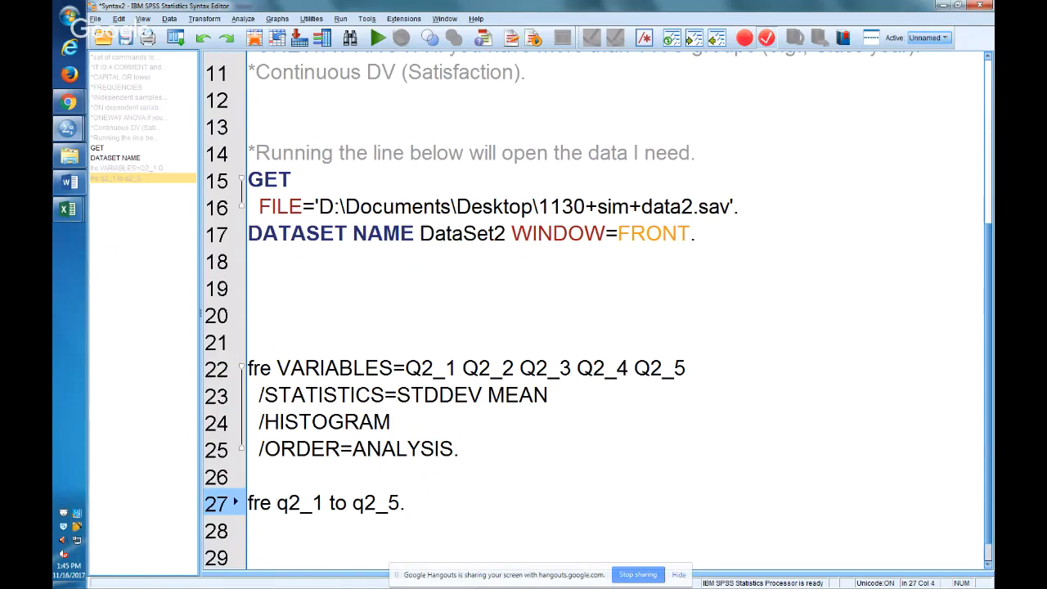
Insert "/statistics = mean" on a new line directly after fre, ahead of the variable list, and try running the command.
key(Return)
text(/statistics )
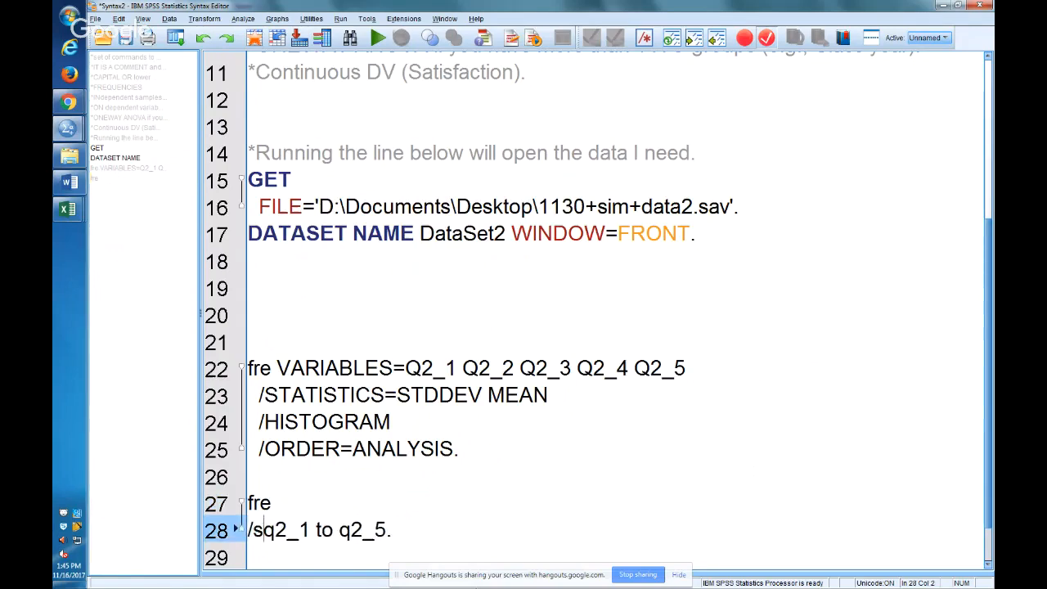
text(= mean)
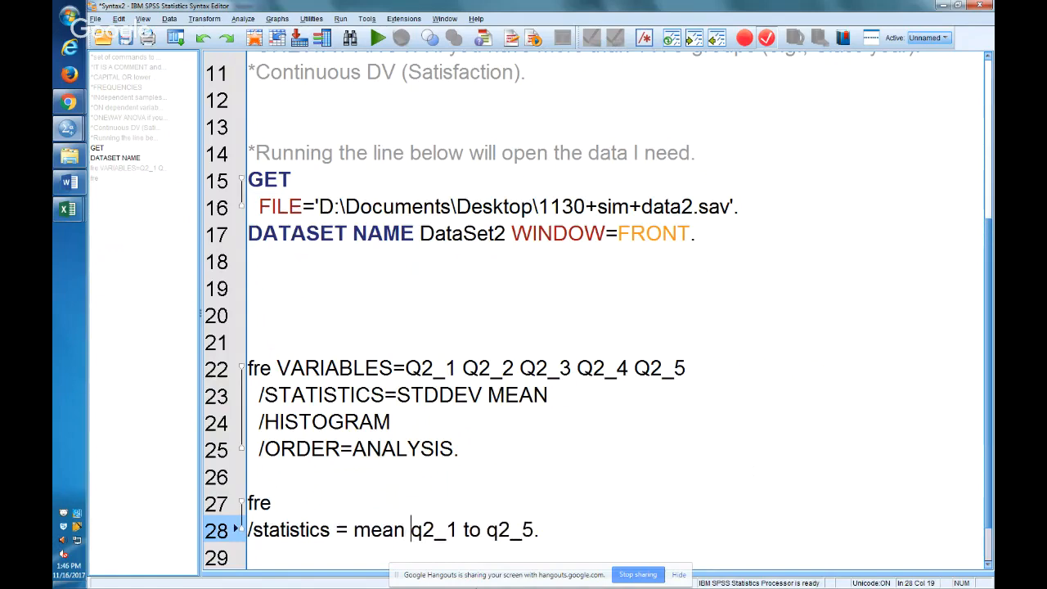
key(ctrl+r)
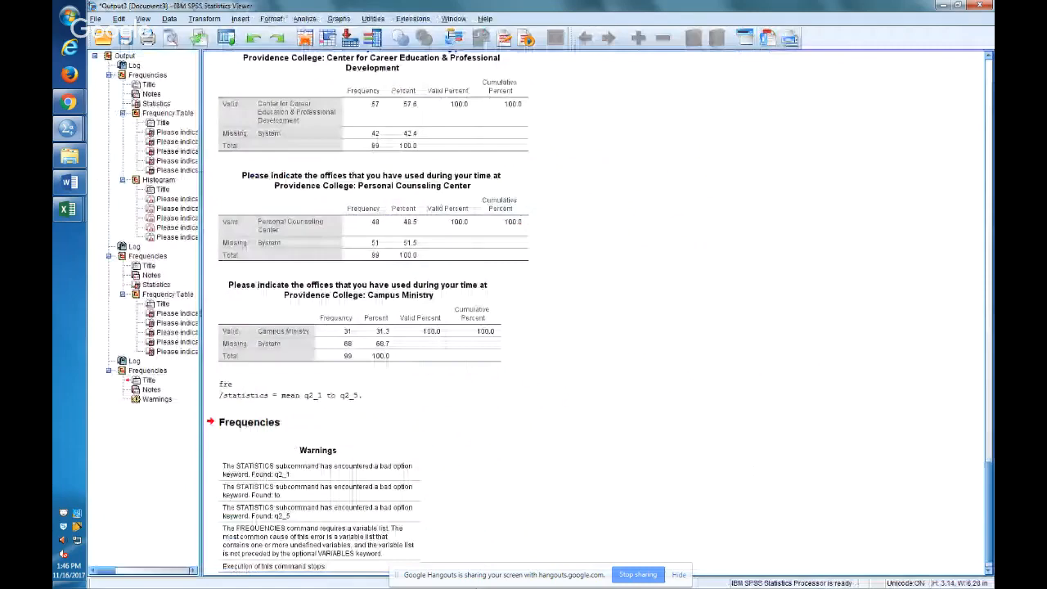
Move "q2_1 to q2_5" back behind fre on line 27, ahead of the /statistics subcommand, and run the command again.
key(alt+Tab)
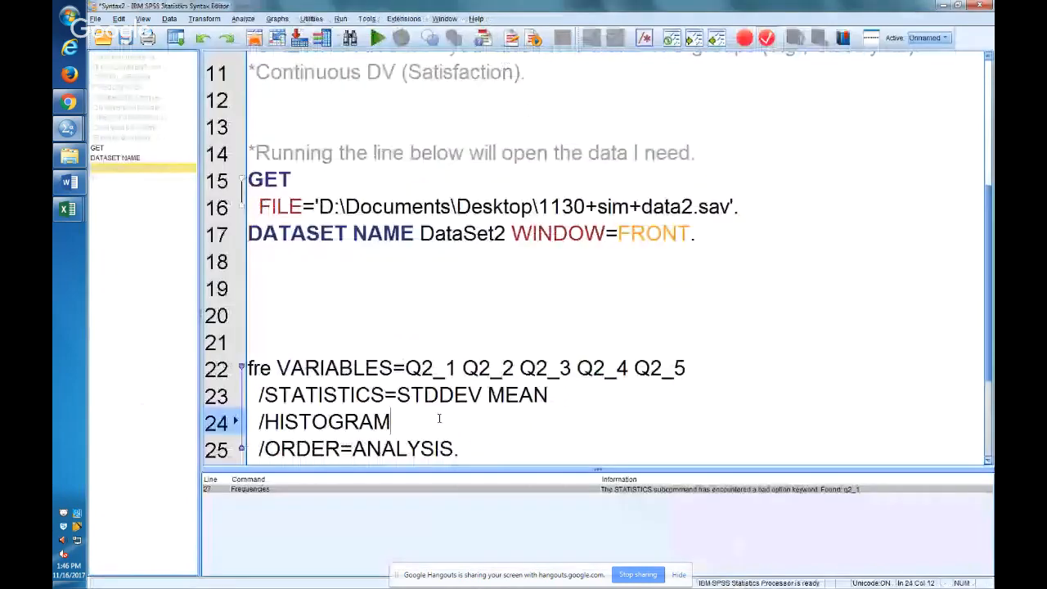
scroll(439, 419, down, 3)
click(354, 373)
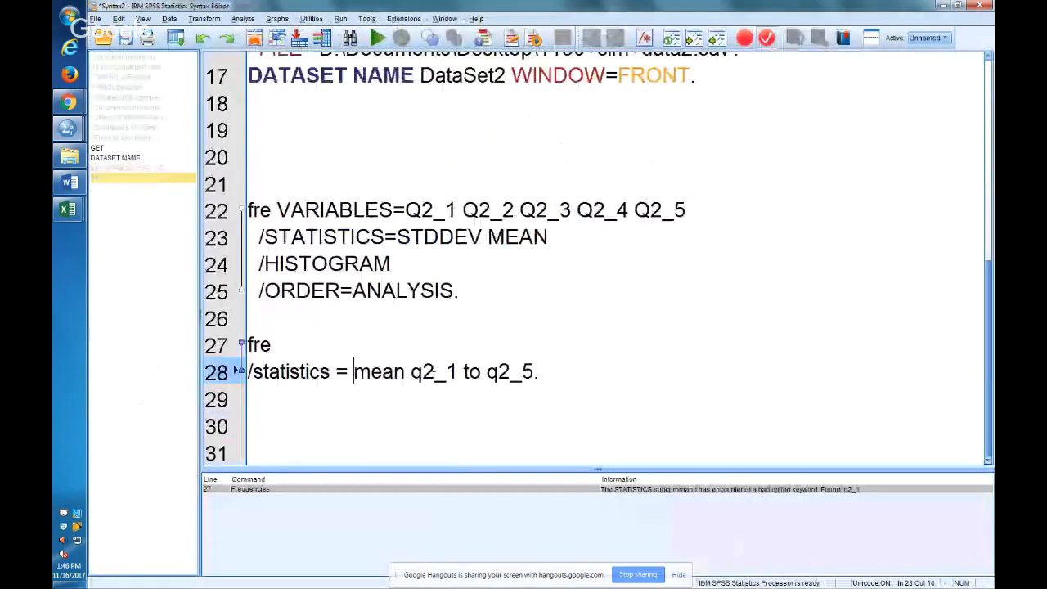
drag(410, 373, 533, 373)
key(ctrl+x)
click(270, 344)
key(ctrl+v)
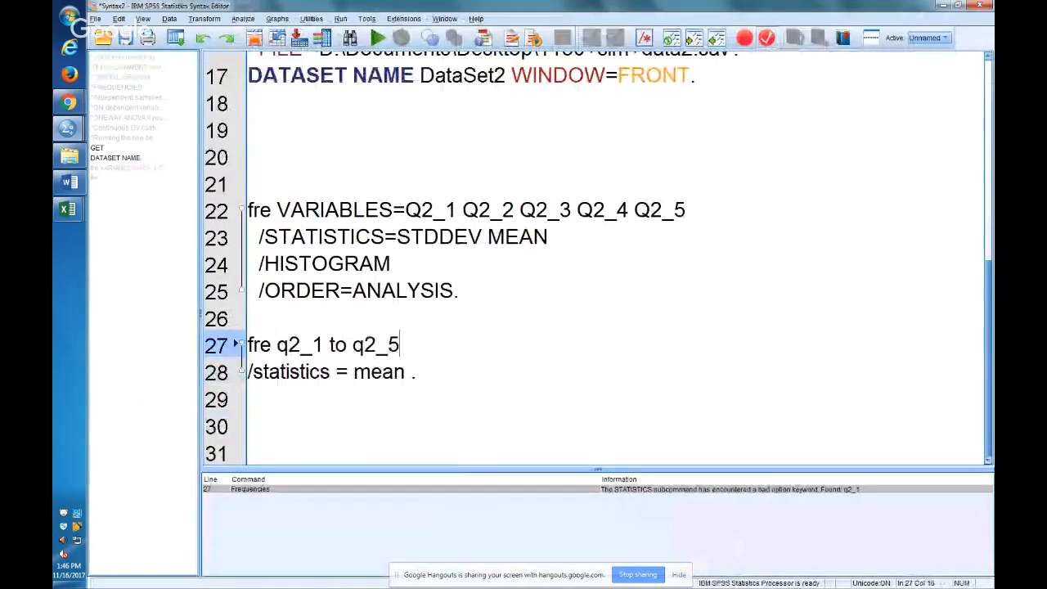
click(405, 372)
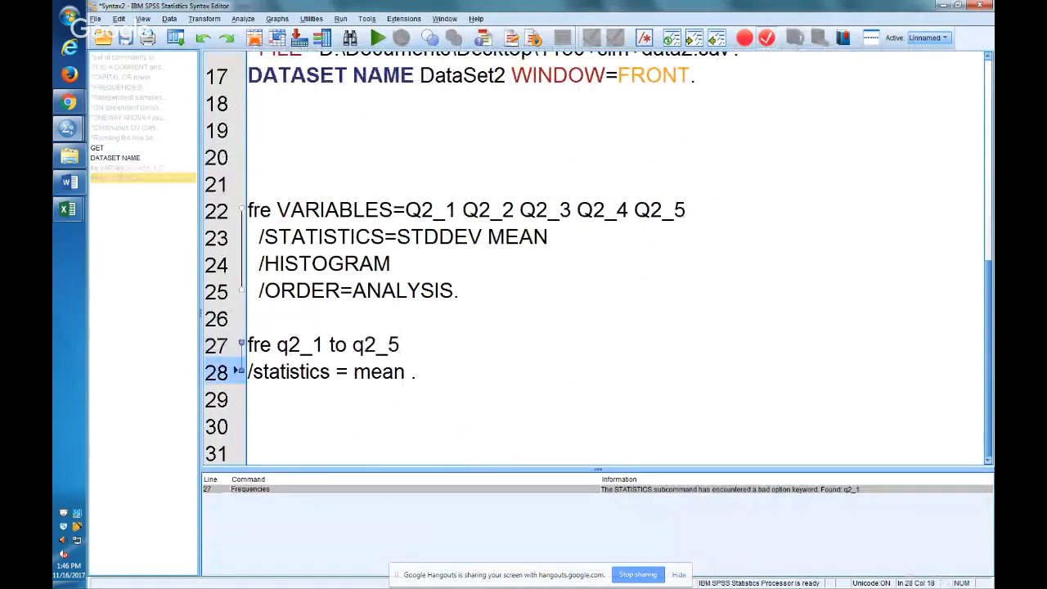
key(ctrl+r)
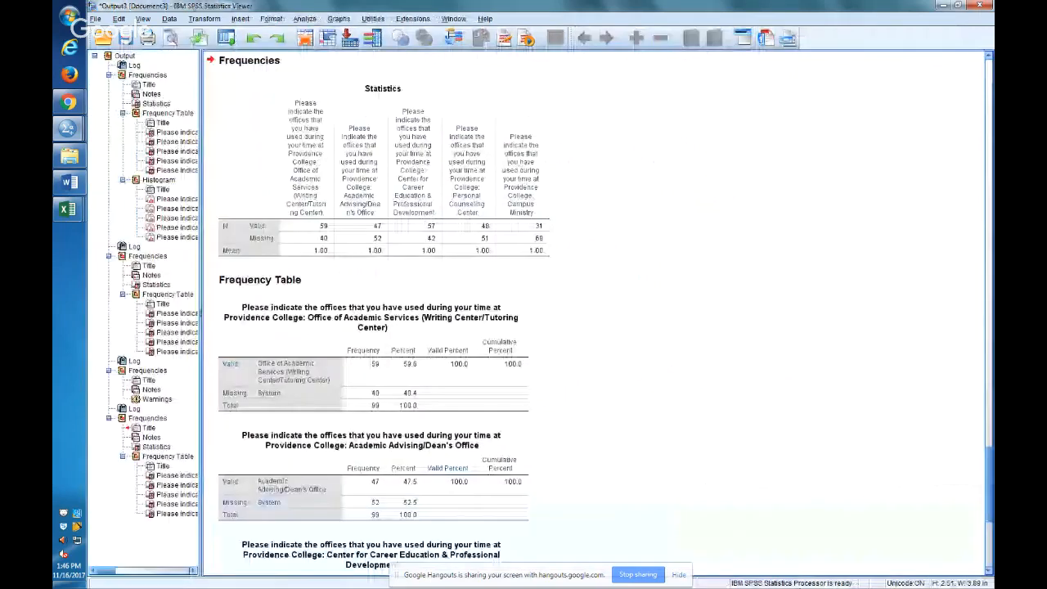
click(315, 383)
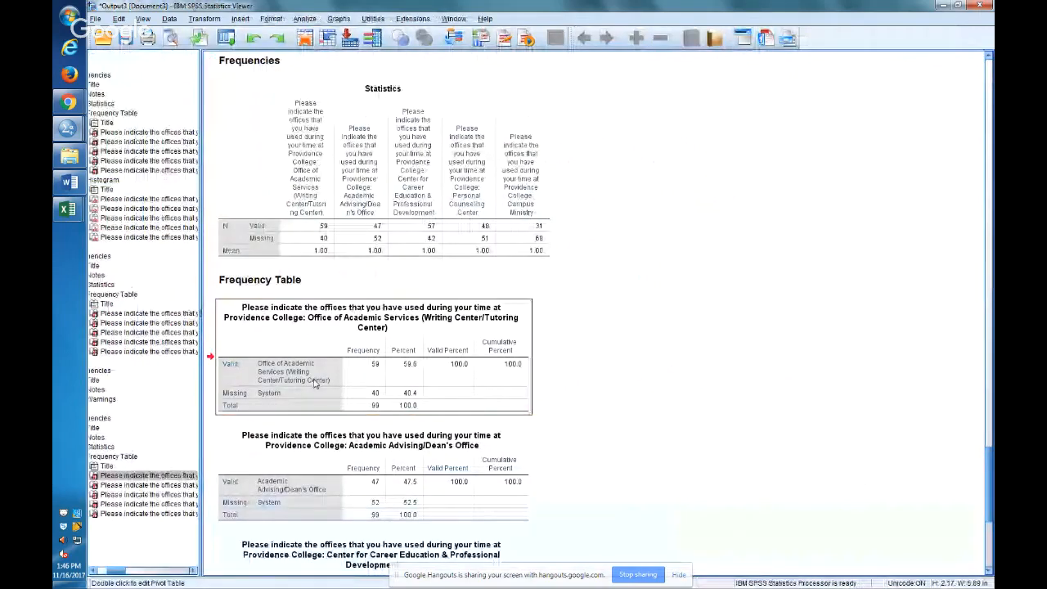
Find the "How satisfied are you with regards to the following" questions in the data file's variable list and show their variable names.
key(alt+Tab)
key(alt+Tab)
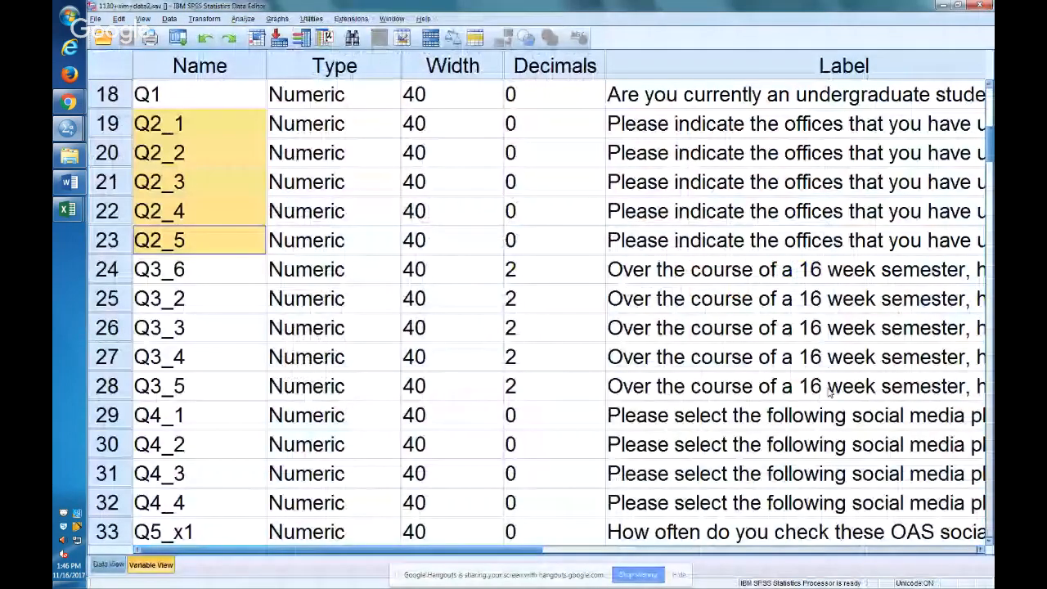
scroll(831, 393, down, 20)
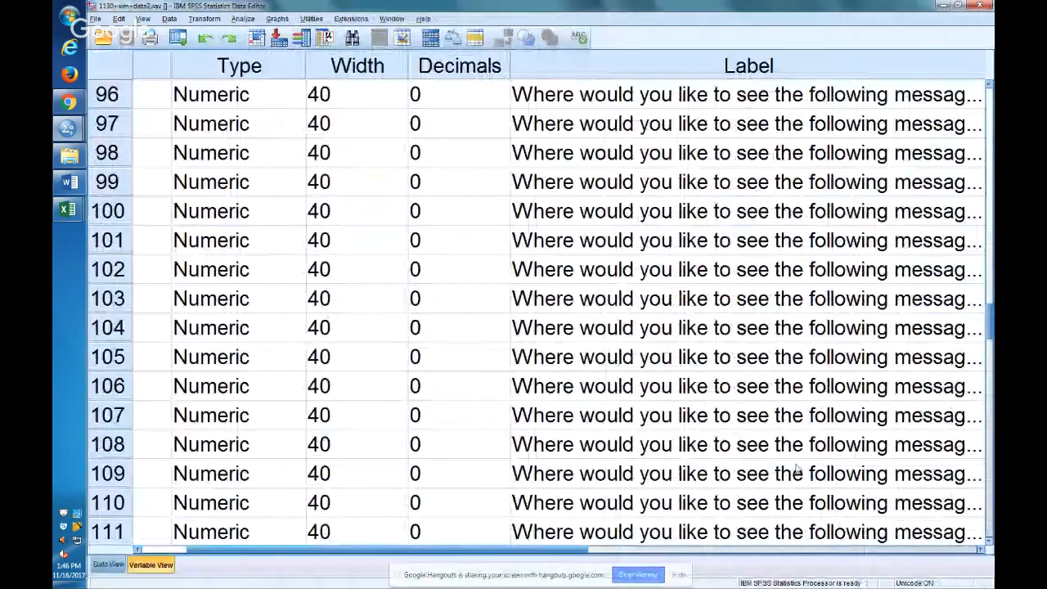
scroll(798, 469, down, 12)
click(656, 473)
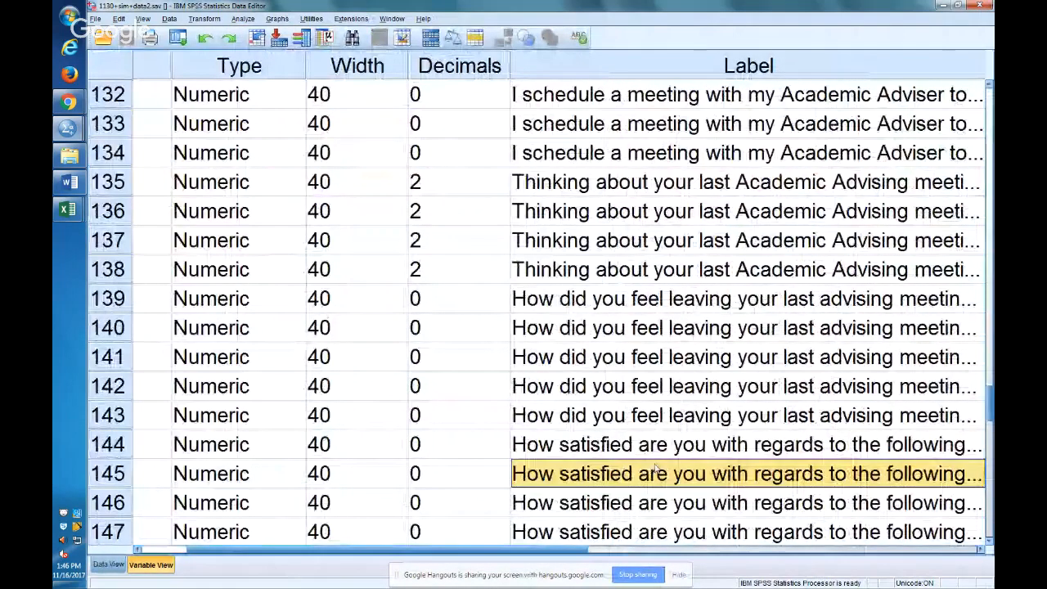
click(654, 453)
click(163, 549)
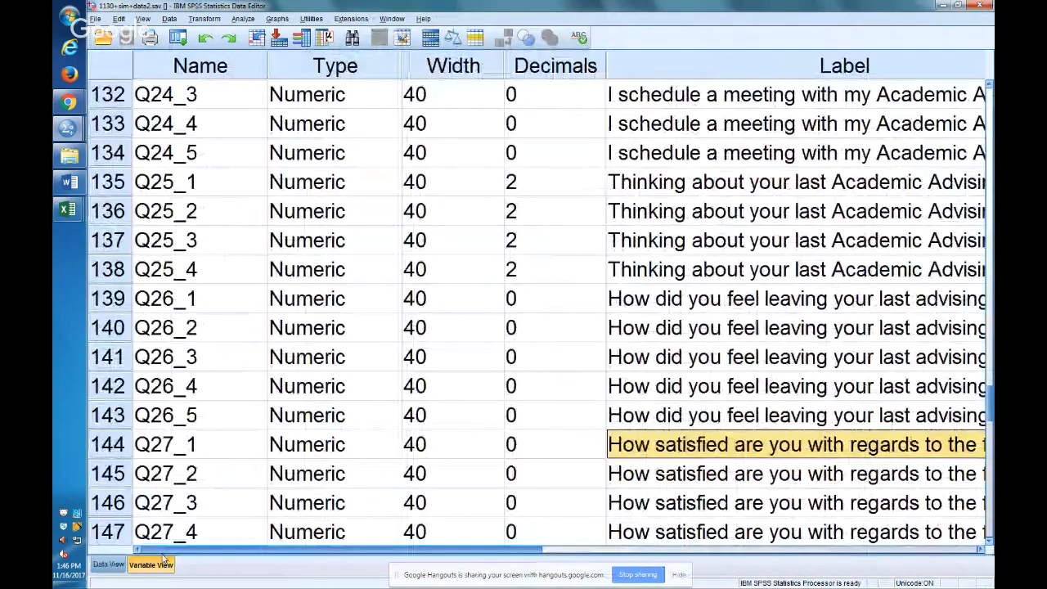
Select the variable names Q27_1 through Q27_6 and copy them.
click(168, 534)
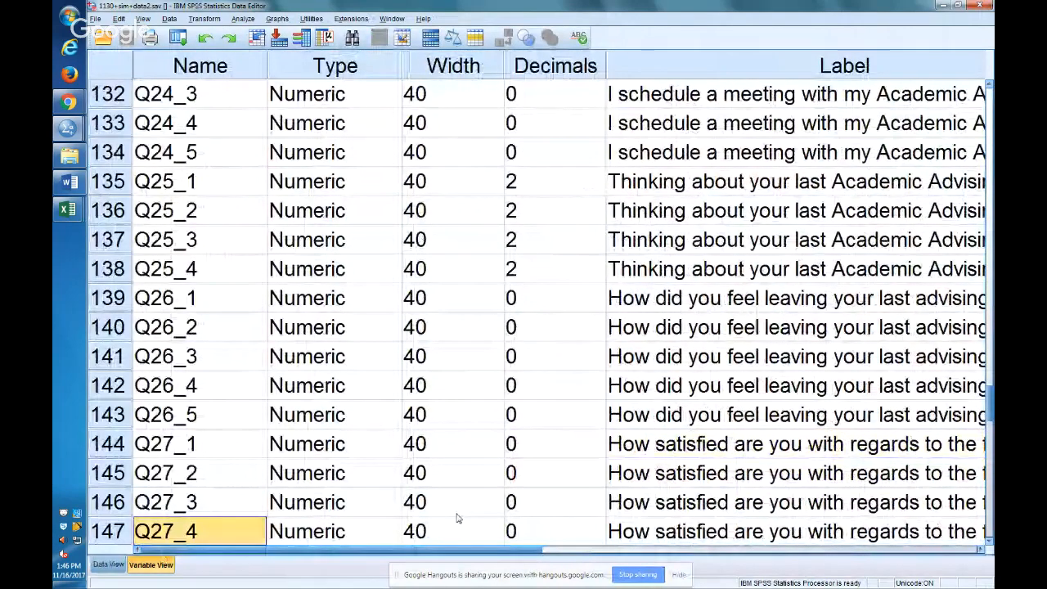
key(Down)
key(Down)
key(Down)
key(Up)
key(shift+Up)
key(shift+Up)
key(shift+Up)
key(shift+Up)
key(shift+Up)
key(ctrl+c)
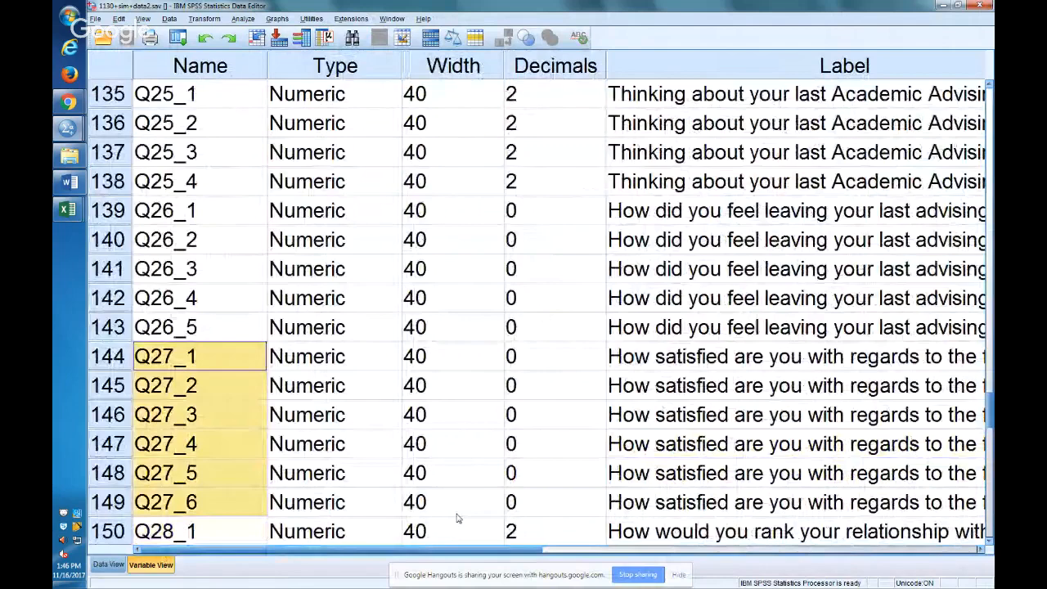
Return to the syntax and highlight the two-line fre command on lines 27 and 28 for review.
key(alt+Tab)
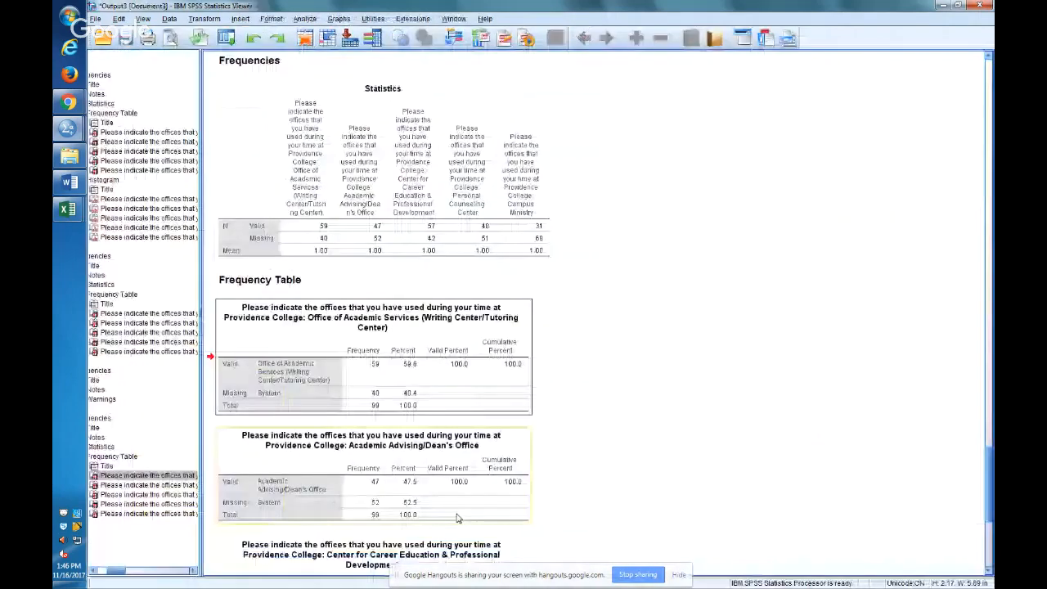
key(alt+Tab)
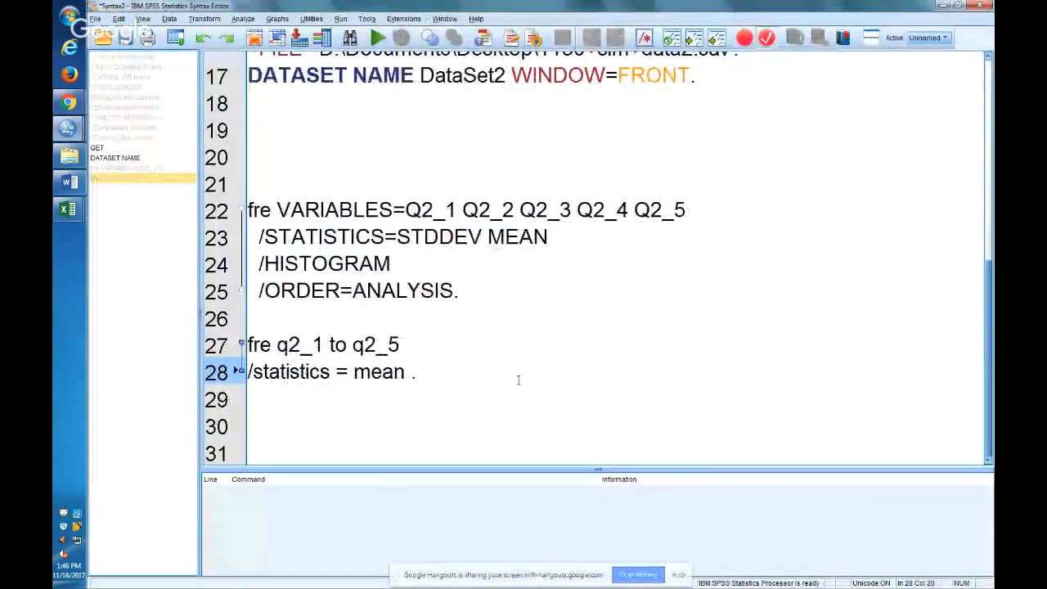
key(shift+Home)
key(shift+Up)
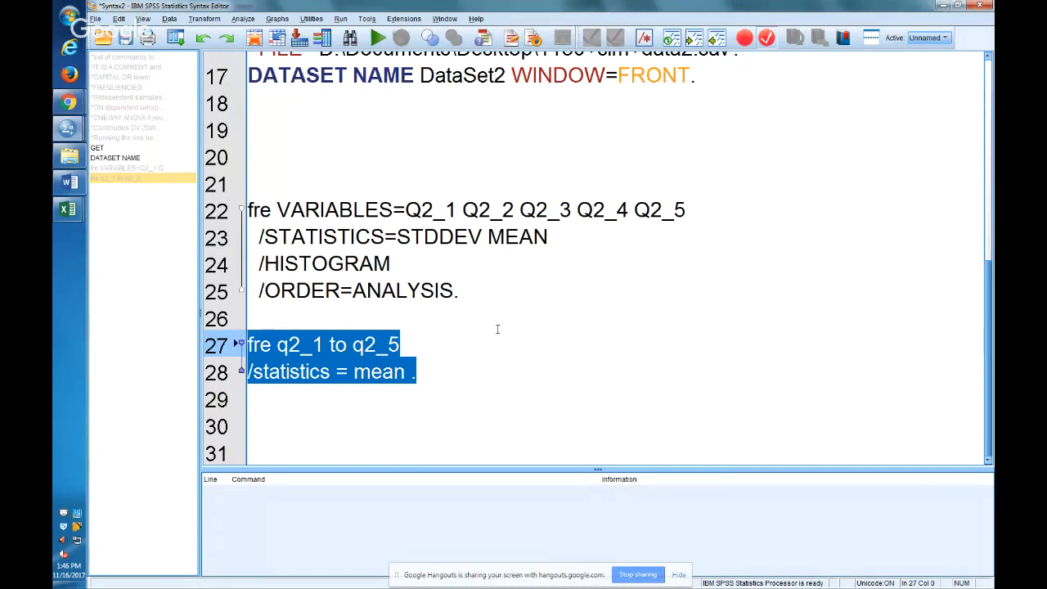
Replace "q2_1 to q2_5" after fre with the copied names Q27_1 to Q27_6, keeping the /statistics line directly below the list.
click(495, 329)
key(Down)
key(Down)
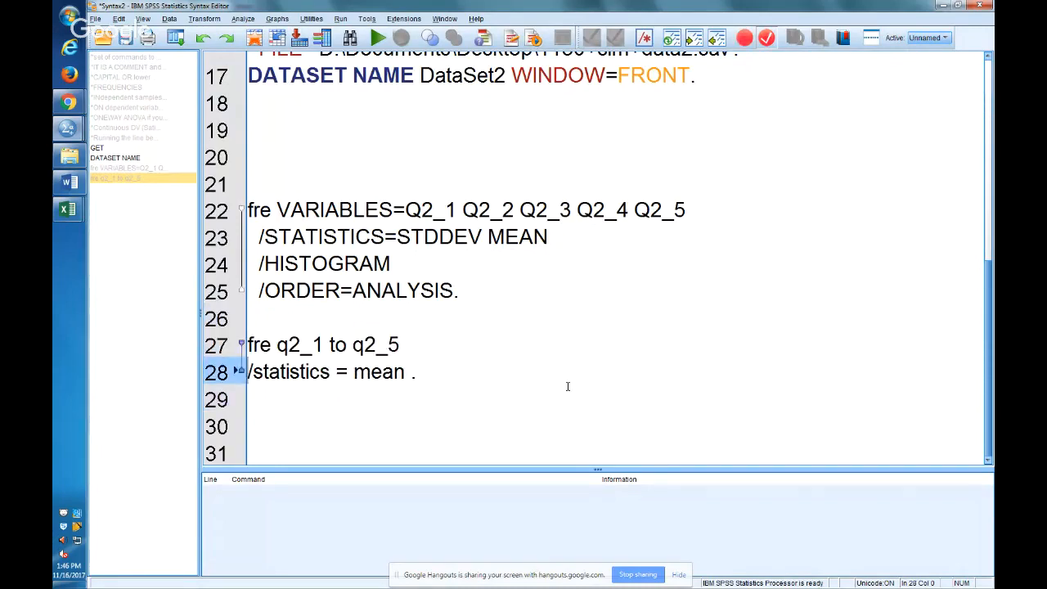
key(Left)
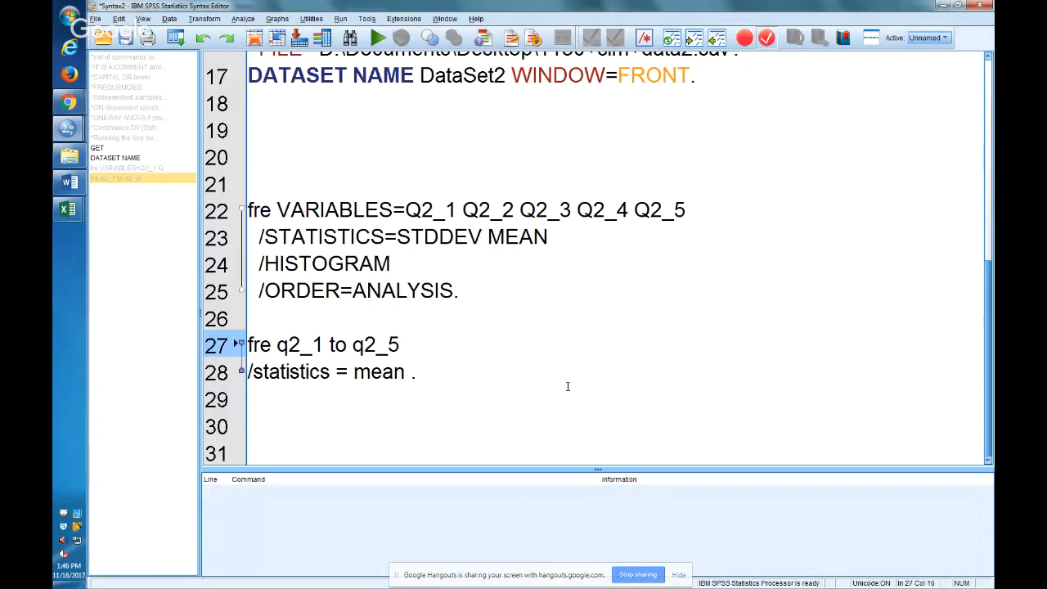
key(Return)
key(Left)
key(shift+Left)
key(shift+Left)
key(shift+Left)
key(shift+Left)
key(shift+Left)
key(shift+Left)
key(shift+Left)
key(shift+Left)
key(shift+Left)
key(shift+Left)
key(shift+Left)
key(shift+Left)
key(ctrl+v)
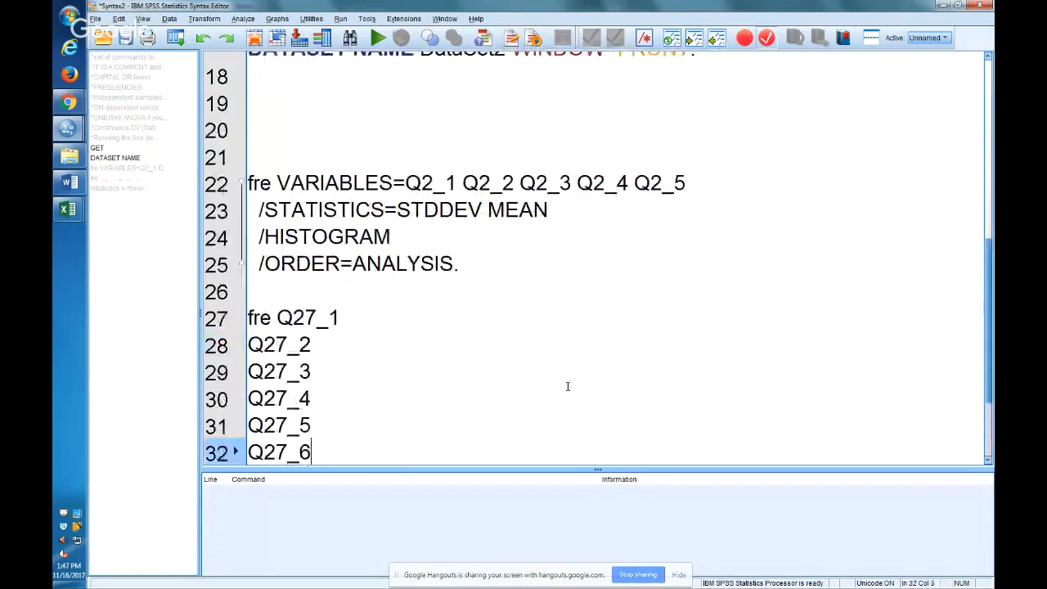
key(Down)
key(Down)
key(BackSpace)
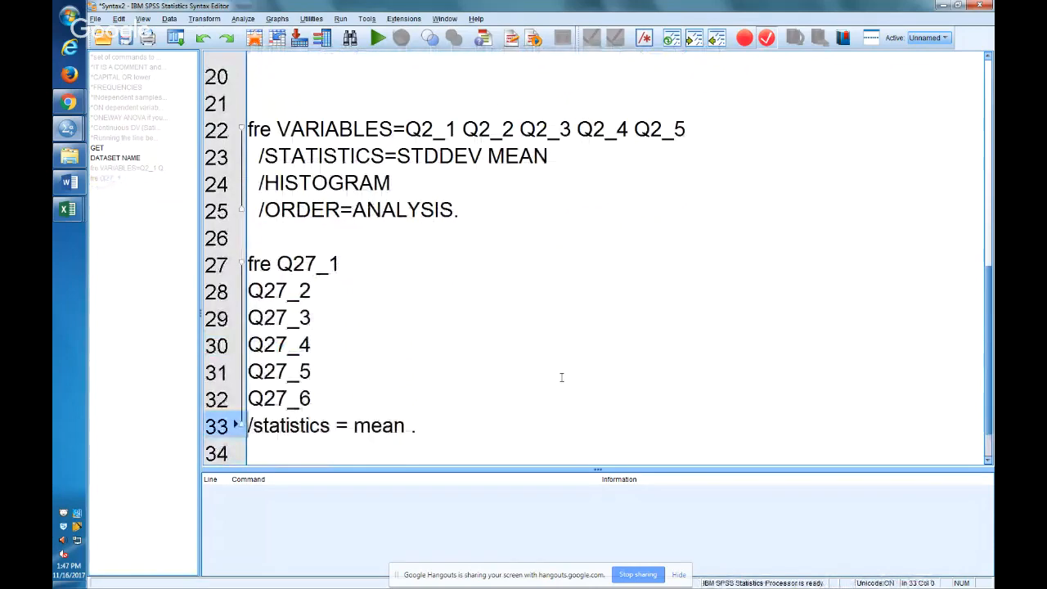
Add a /histogram subcommand on a new line after "/statistics = mean" in the Q27 command.
click(372, 260)
key(Down)
key(Down)
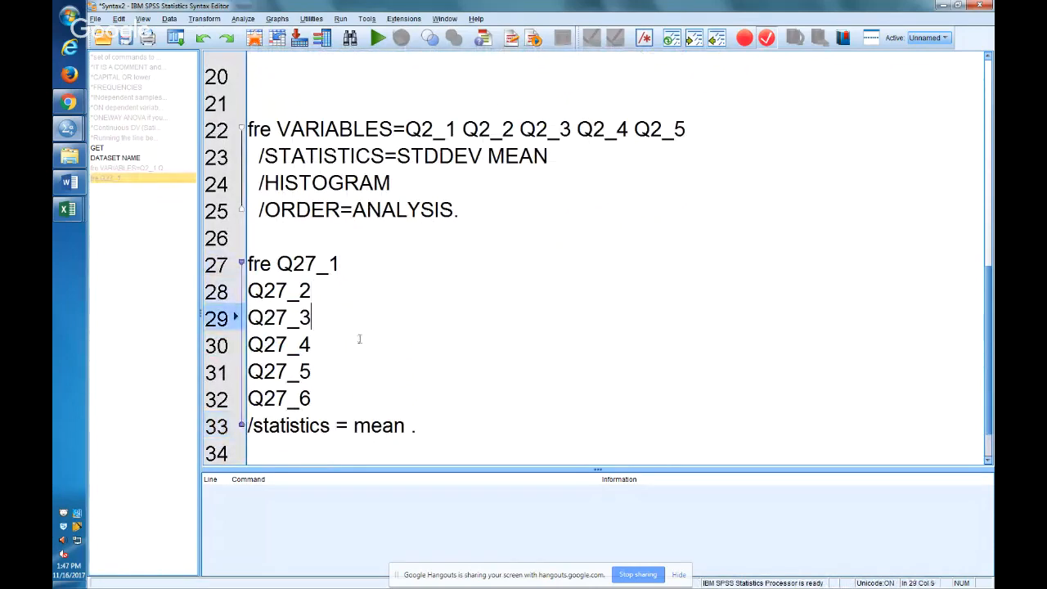
key(Down)
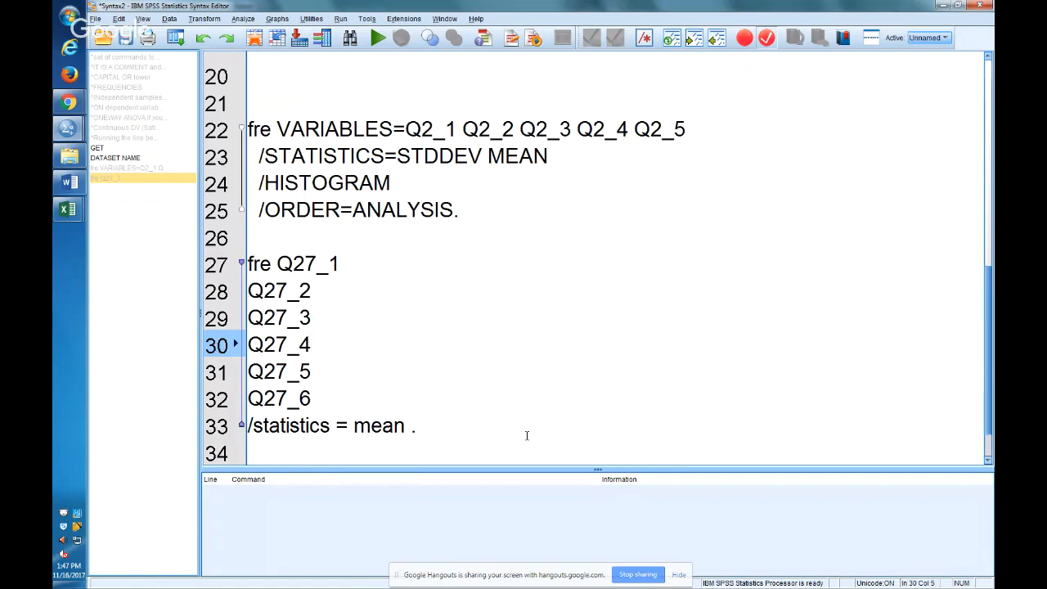
key(Down)
key(Down)
key(Down)
key(End)
key(Left)
key(Return)
text(/hi)
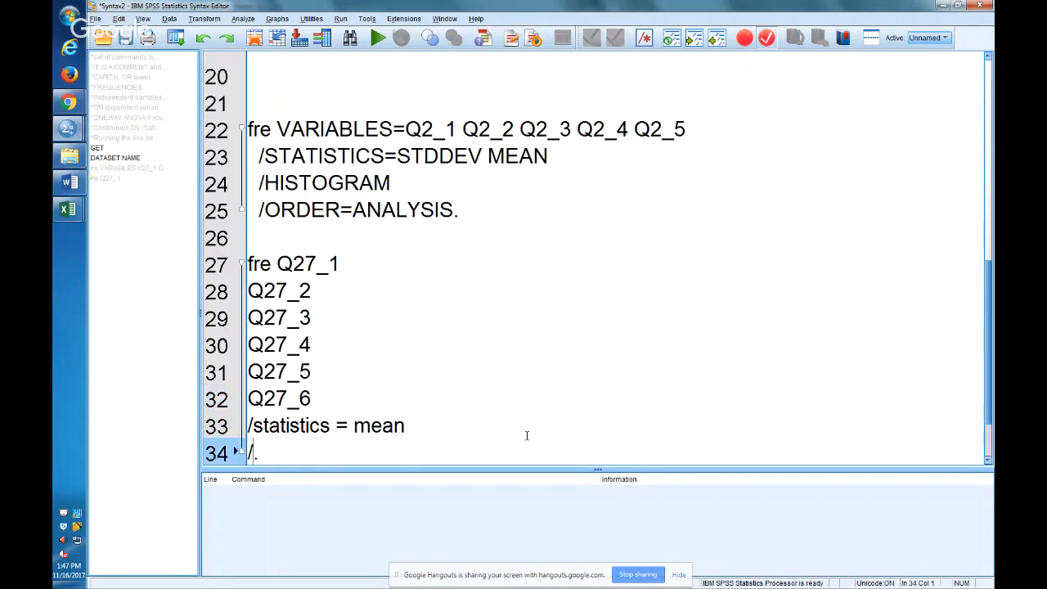
text(stogram)
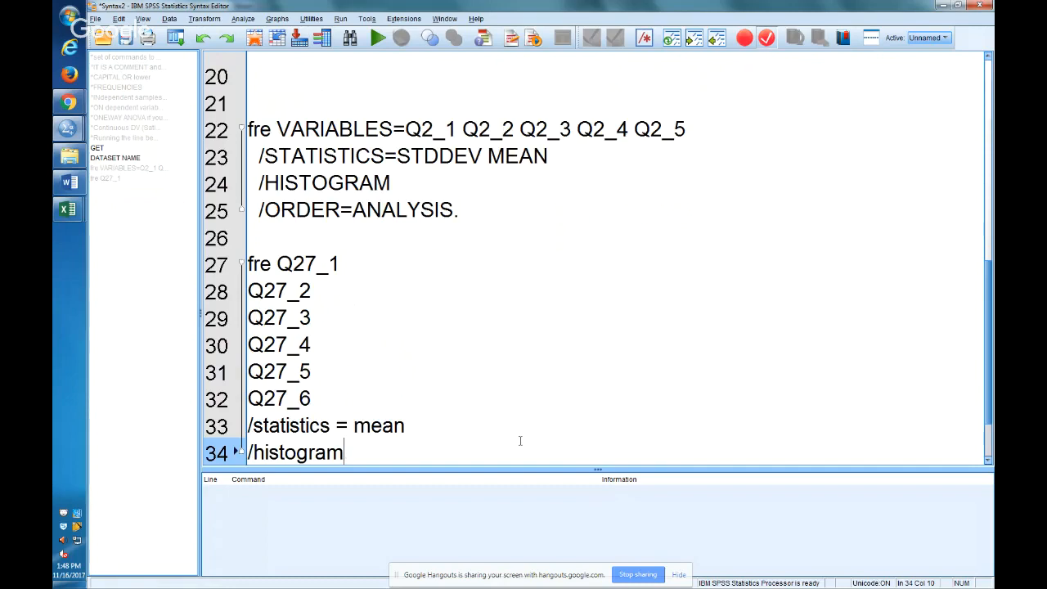
Expand the abbreviated fre on line 27 into the full FREQUENCIES keyword using the auto-complete suggestion.
click(272, 263)
text(que)
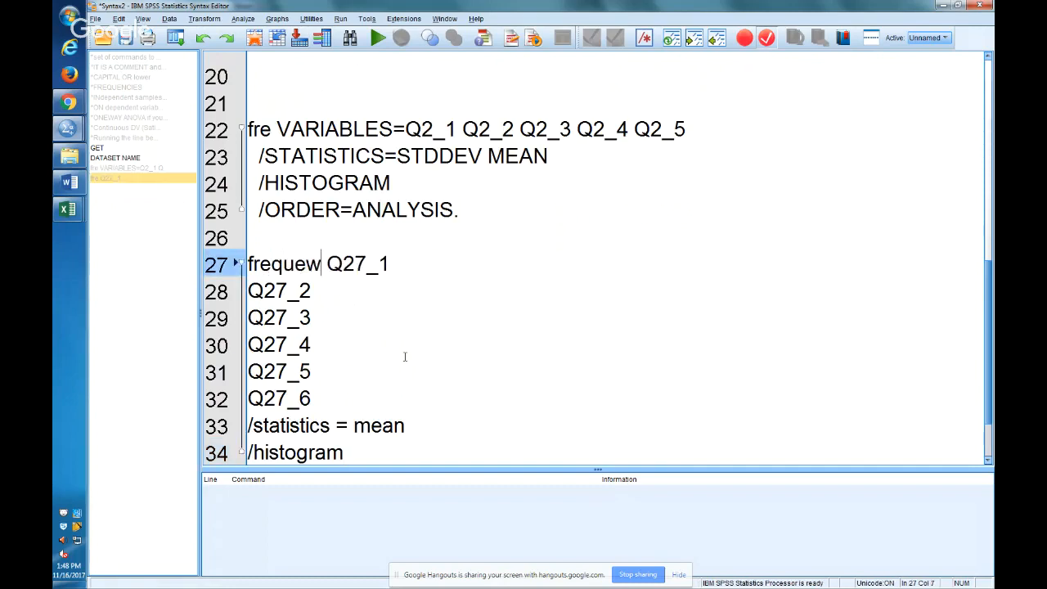
key(Return)
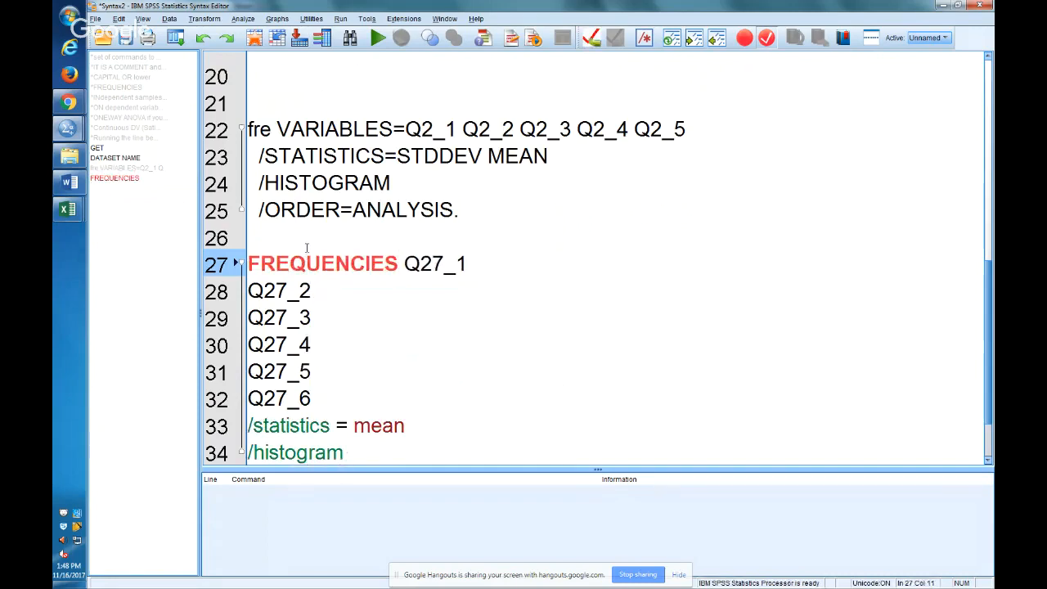
End the FREQUENCIES command with a period after /histogram and run it.
click(362, 452)
text(./)
key(BackSpace)
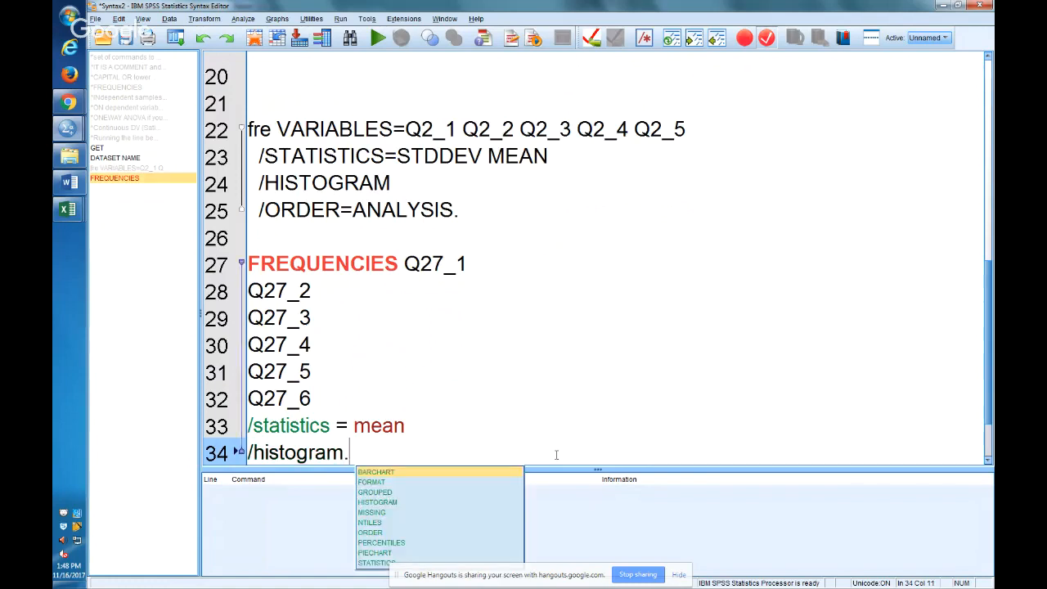
key(BackSpace)
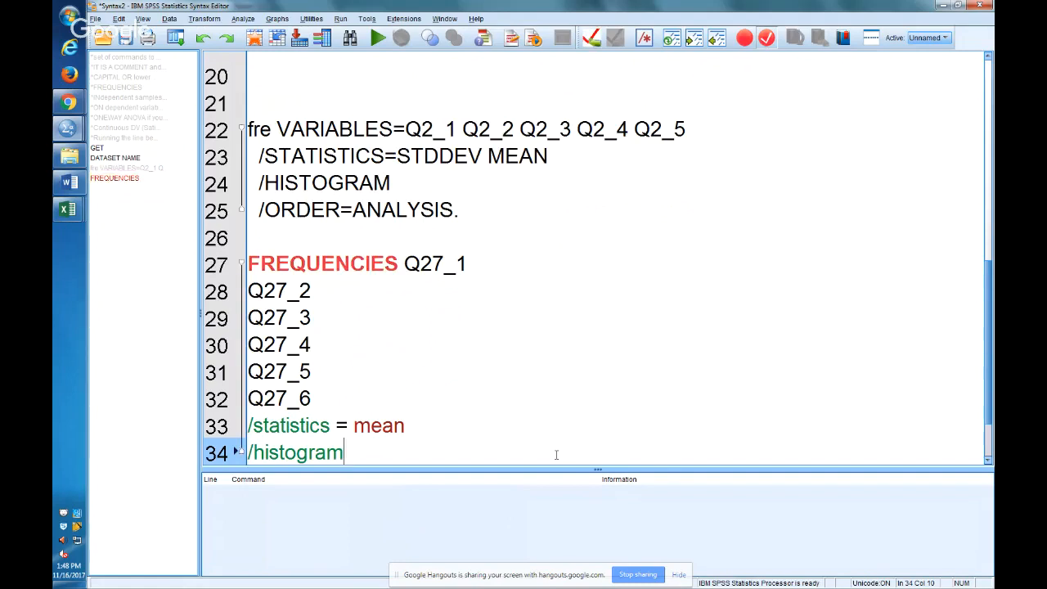
text(.)
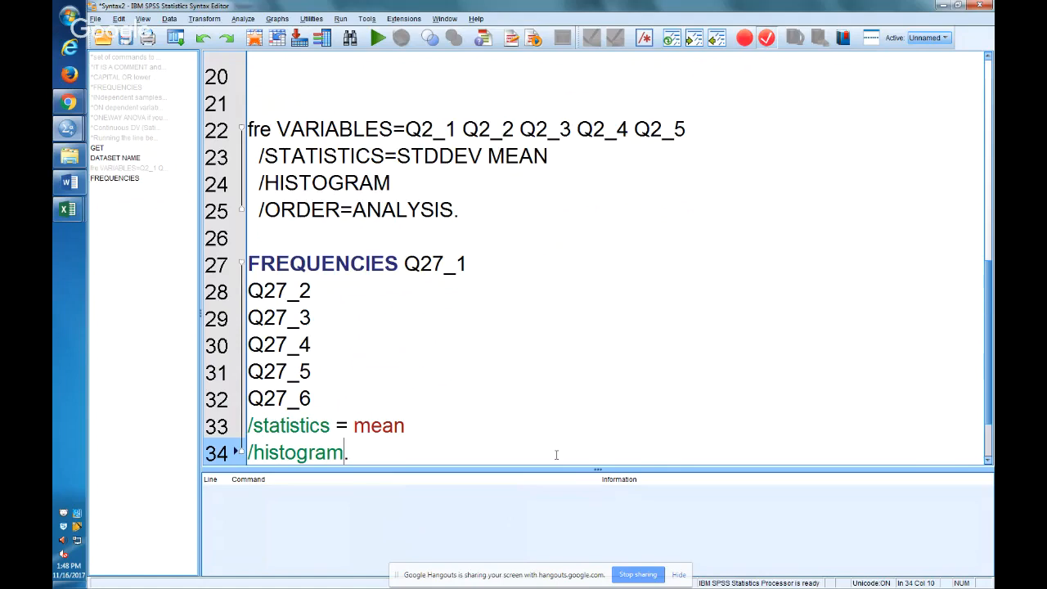
key(ctrl+r)
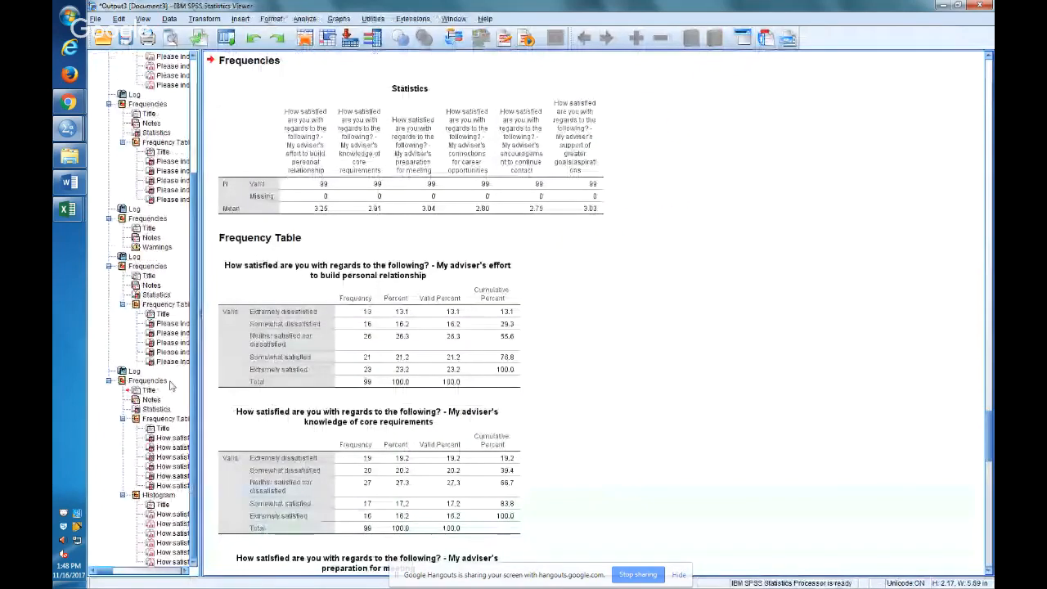
Copy the Q27 Statistics table from the output and paste it into Excel's Sheet1 starting at cell K50.
click(134, 371)
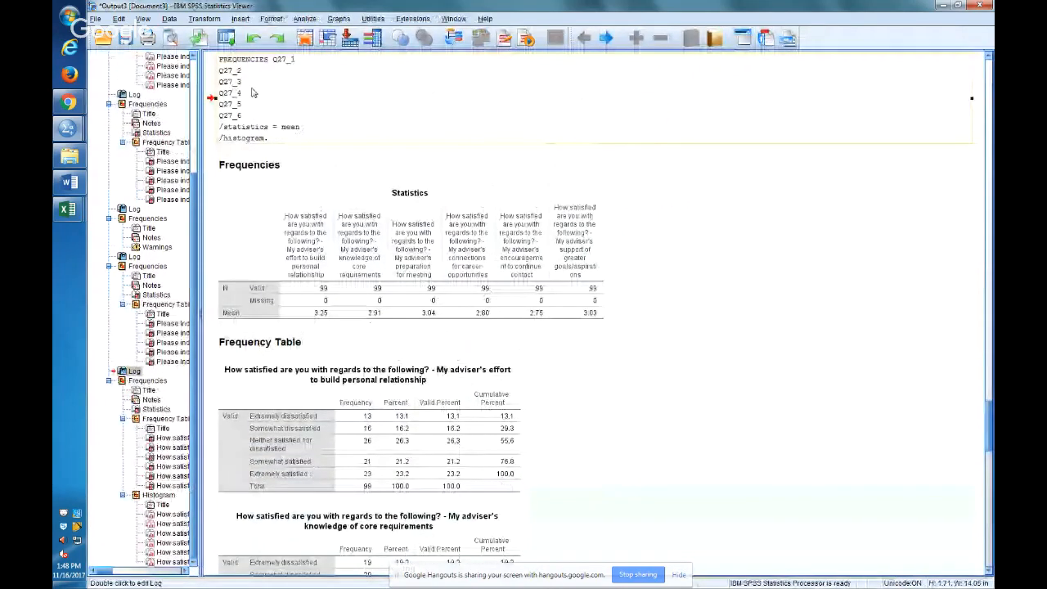
click(370, 313)
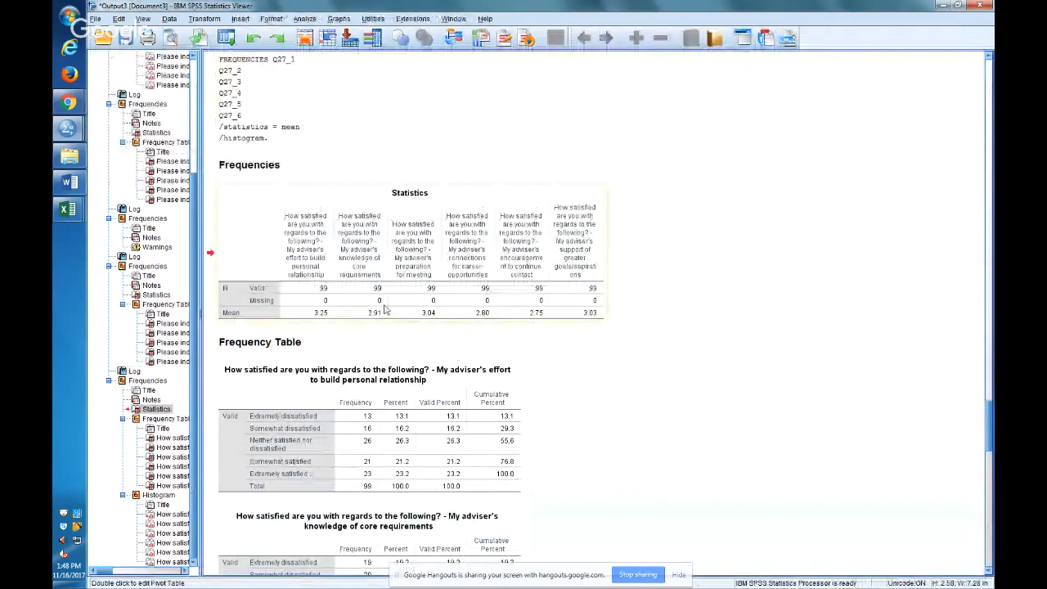
right_click(431, 288)
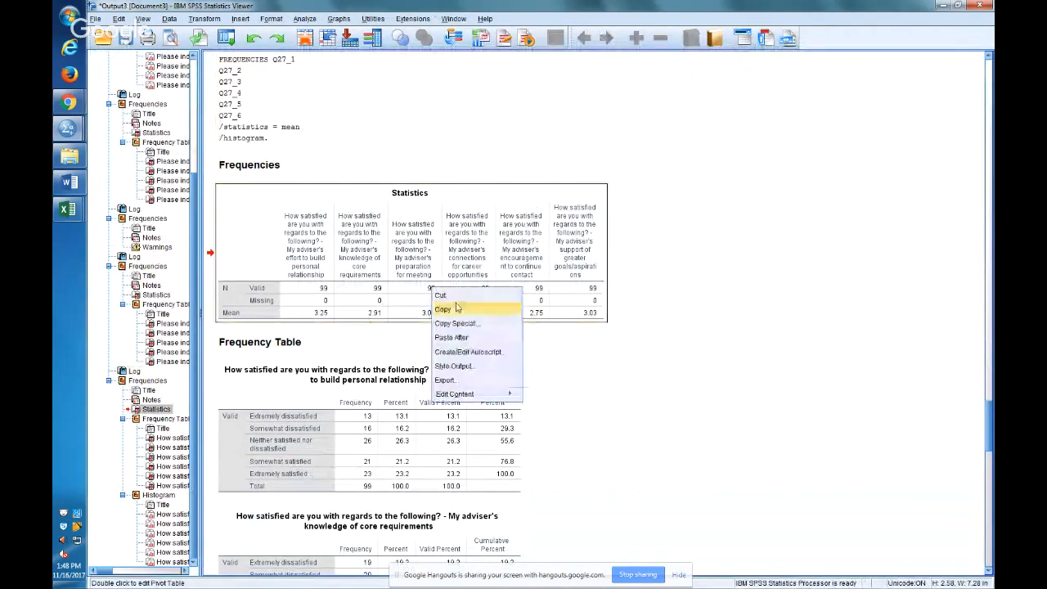
click(445, 309)
key(alt+Tab)
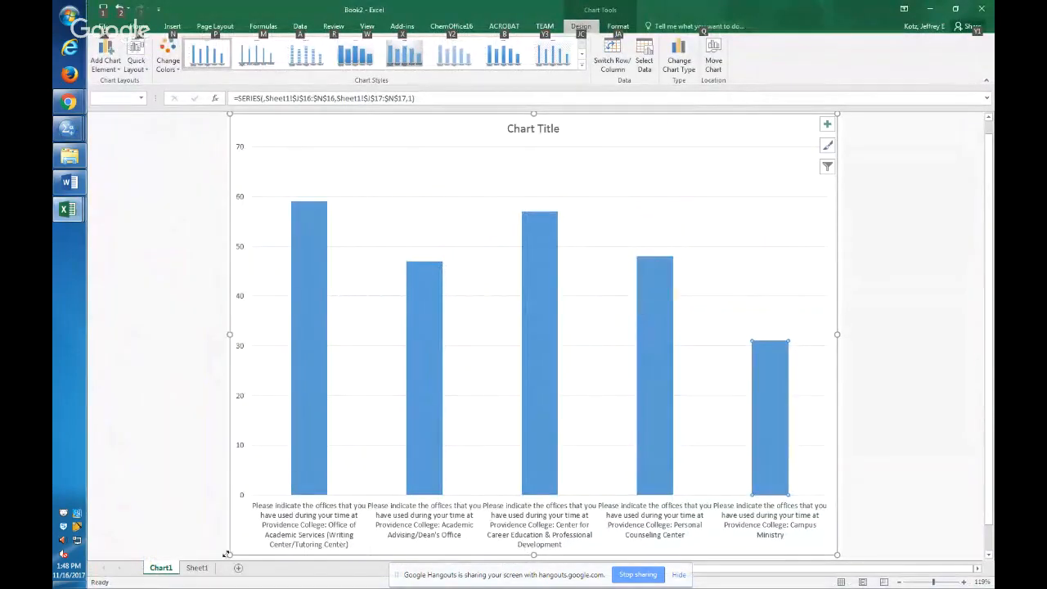
click(205, 567)
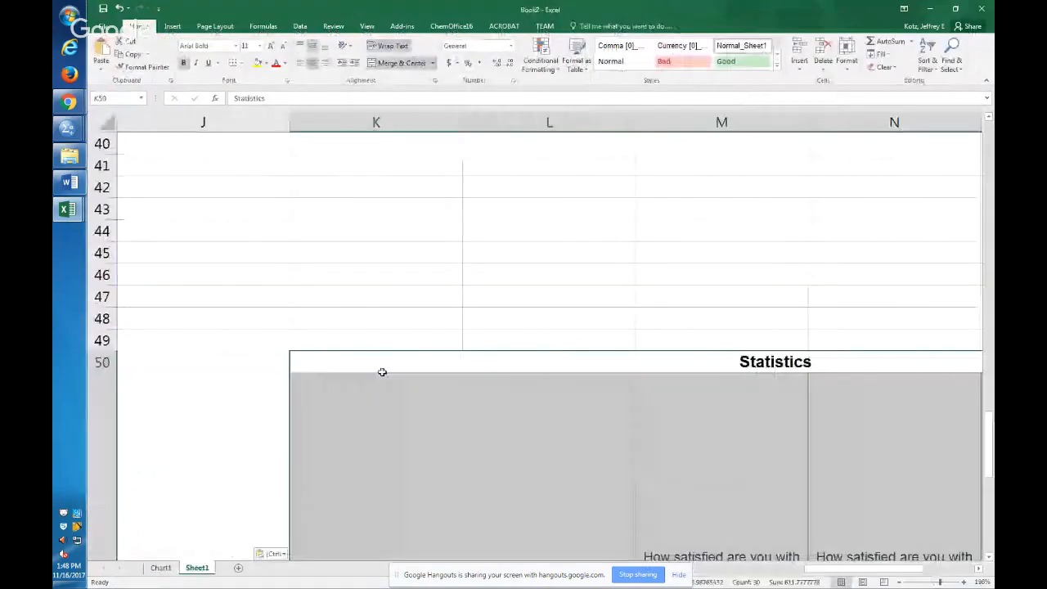
key(alt+w)
key(g)
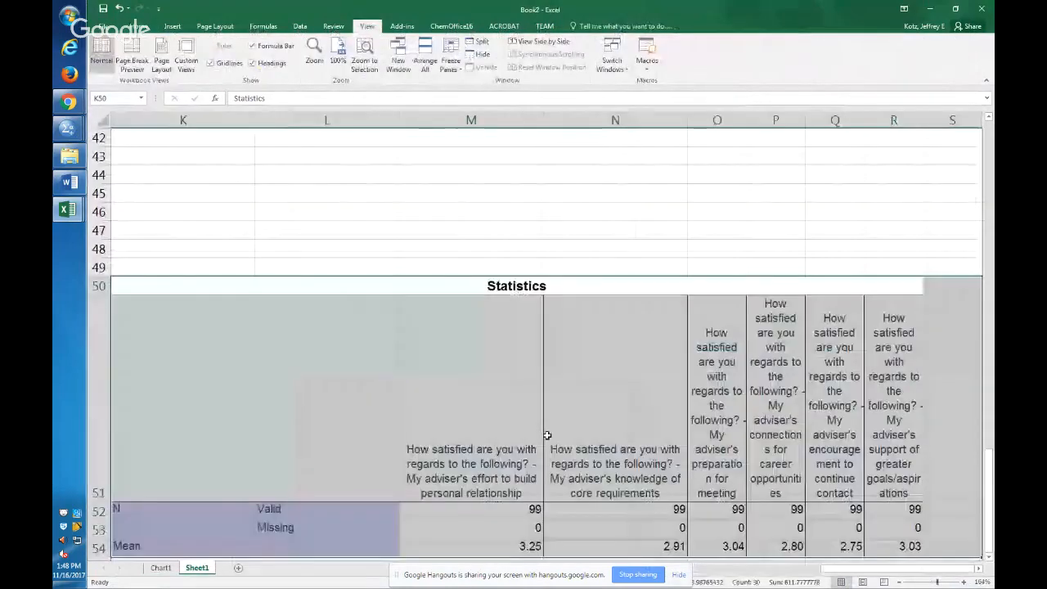
Examine the question headers in row 51 of the pasted Statistics table, along with the valid count below the first one.
scroll(544, 435, down, 2)
click(477, 316)
click(536, 399)
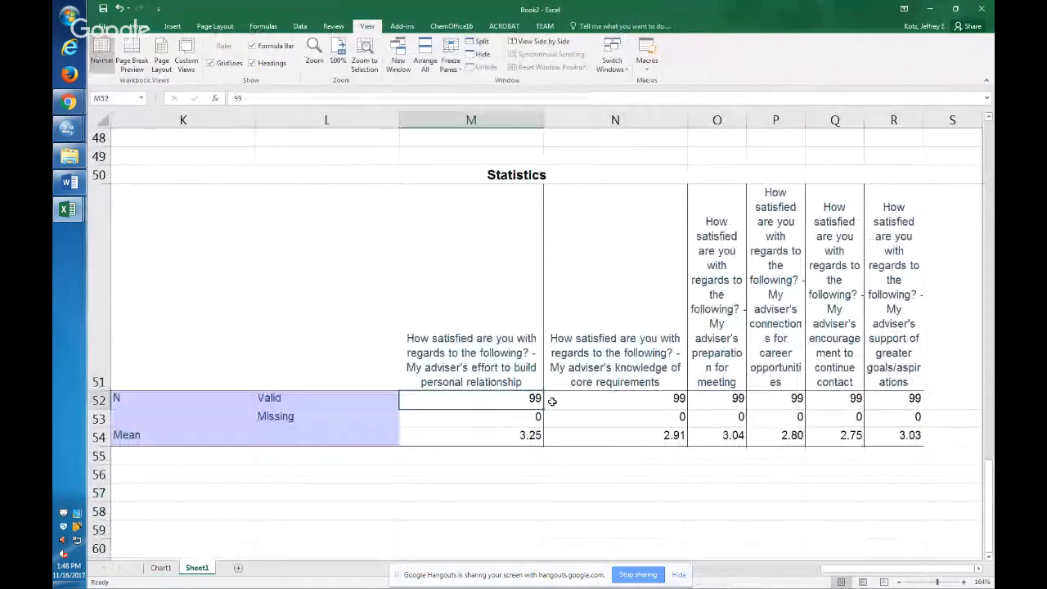
click(591, 345)
click(716, 346)
click(772, 347)
click(879, 354)
click(826, 358)
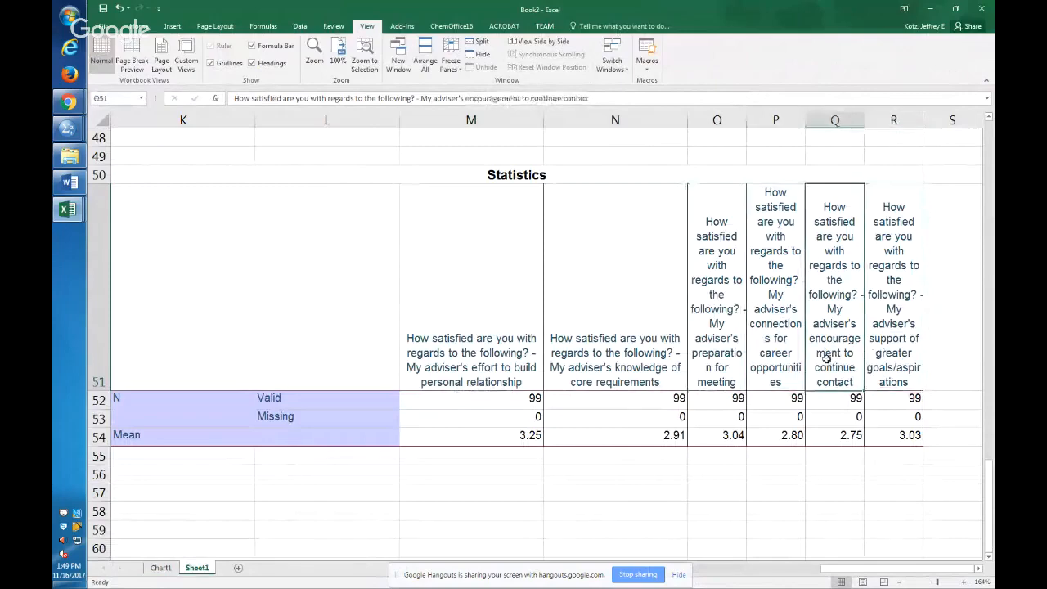
Copy the SPSS frequency table for the adviser's effort to build personal relationship and paste it into Excel's Sheet1 at cell M57.
key(alt+Tab)
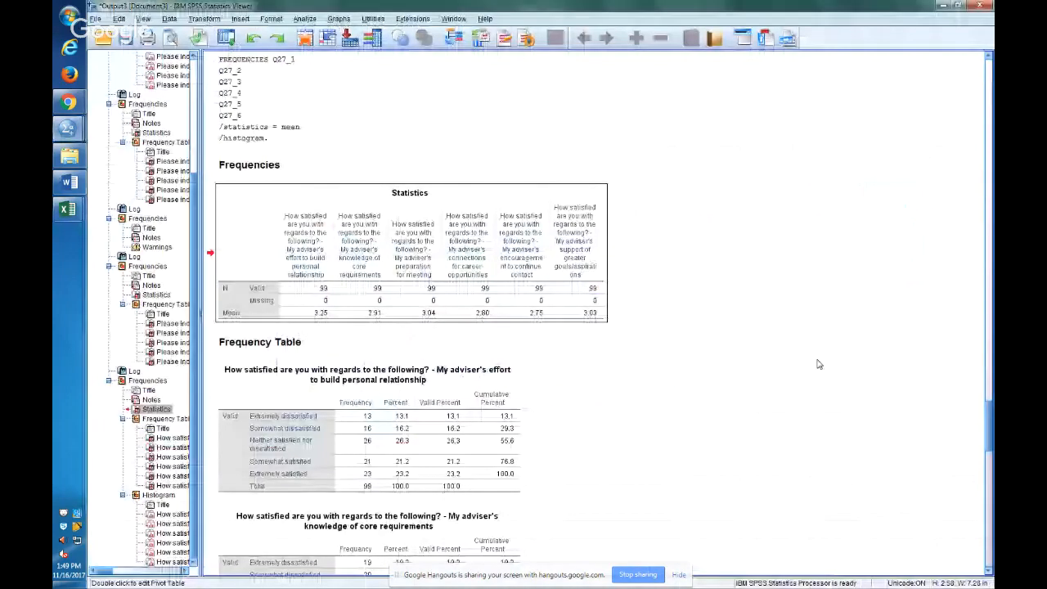
right_click(378, 394)
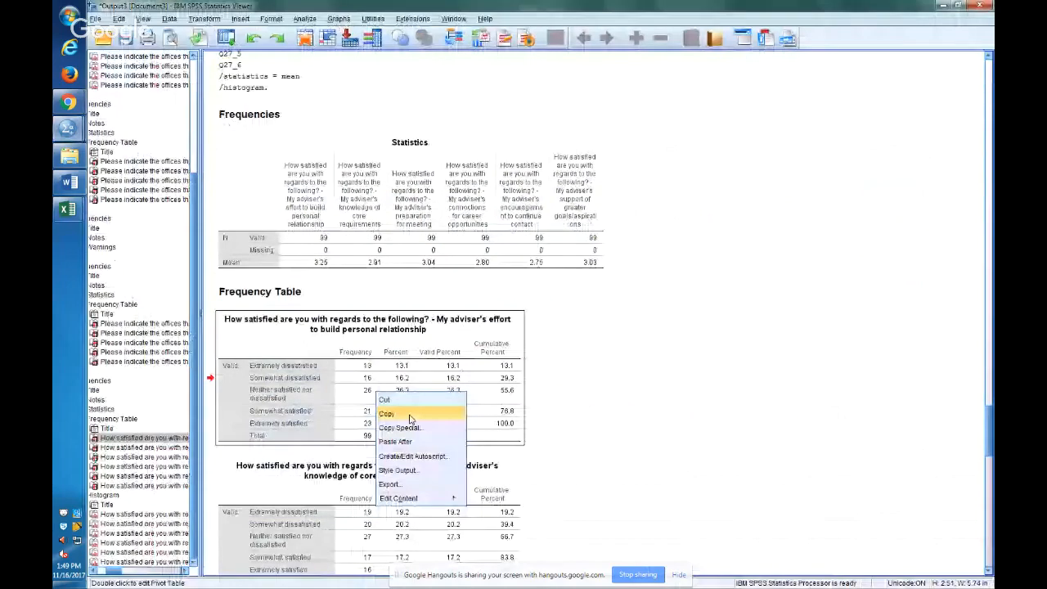
click(411, 418)
key(alt+Tab)
click(461, 497)
key(ctrl+v)
key(alt+w)
key(g)
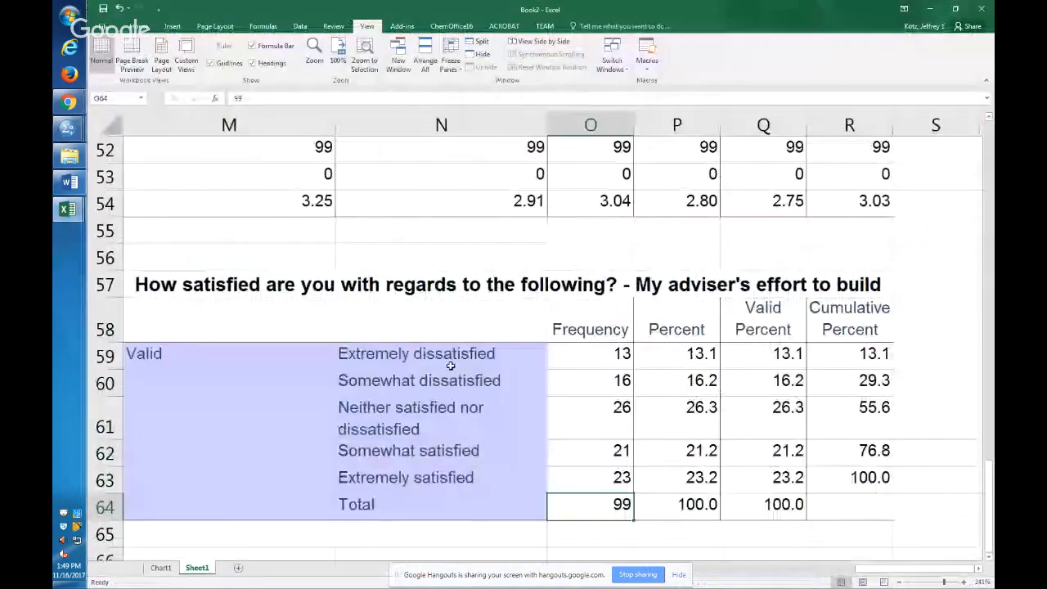
Unmerge the blank header cell M58 and enter "sat" in N58 above the satisfaction labels.
click(450, 353)
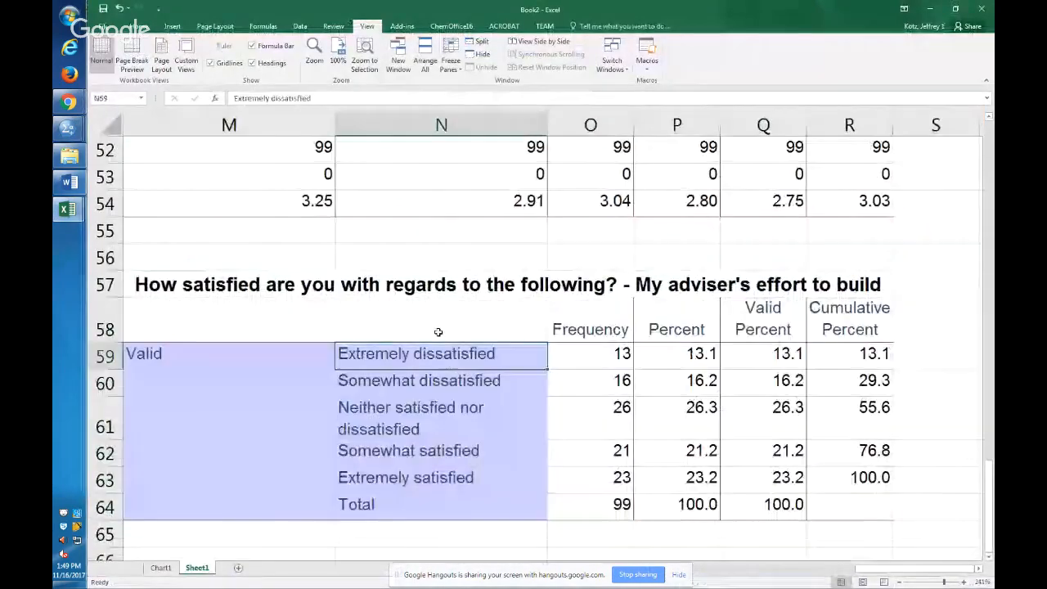
click(439, 322)
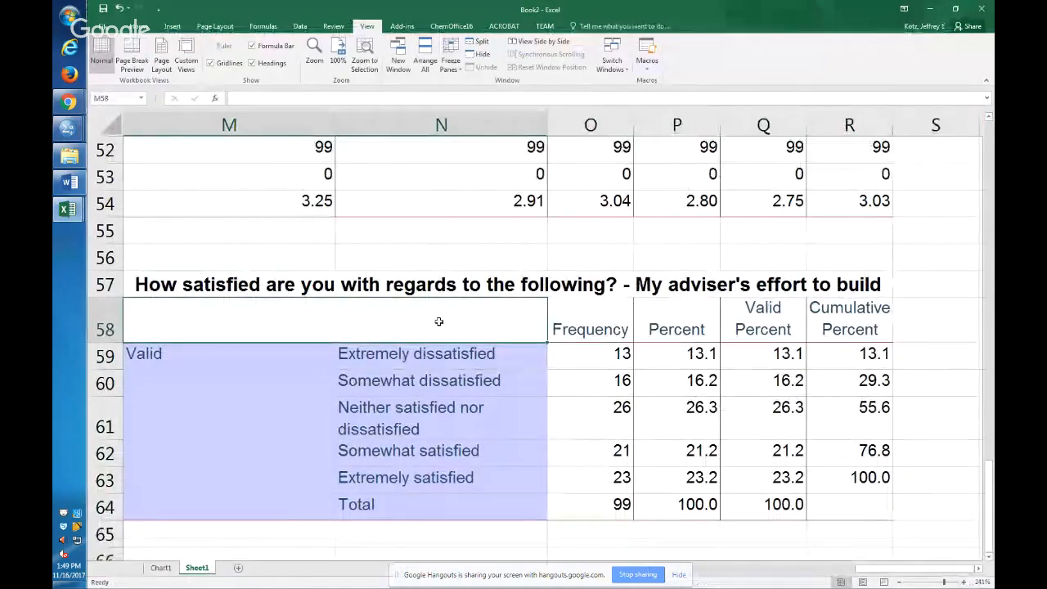
key(alt+h)
key(m)
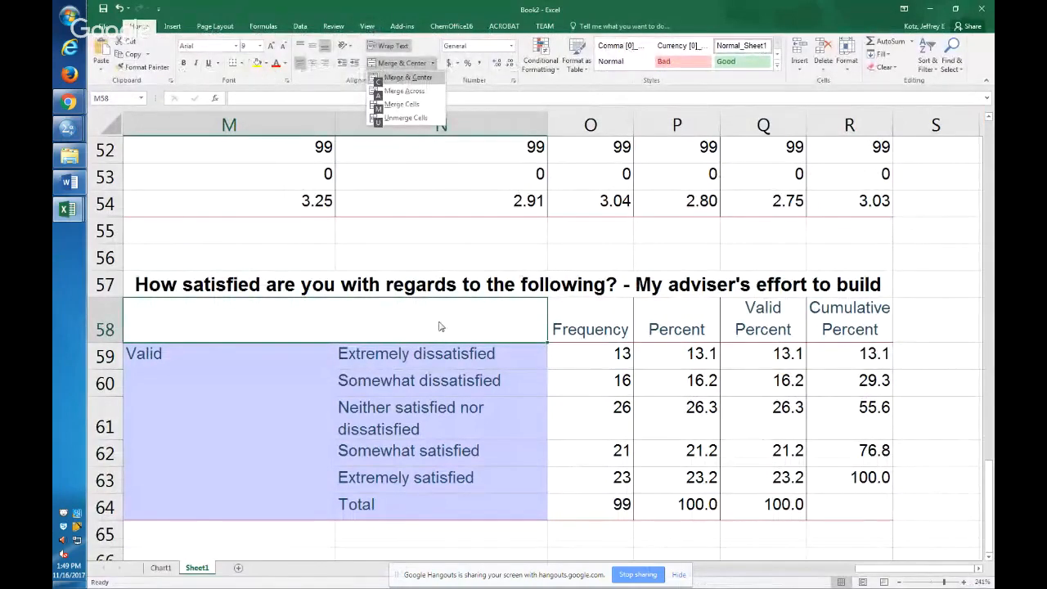
key(u)
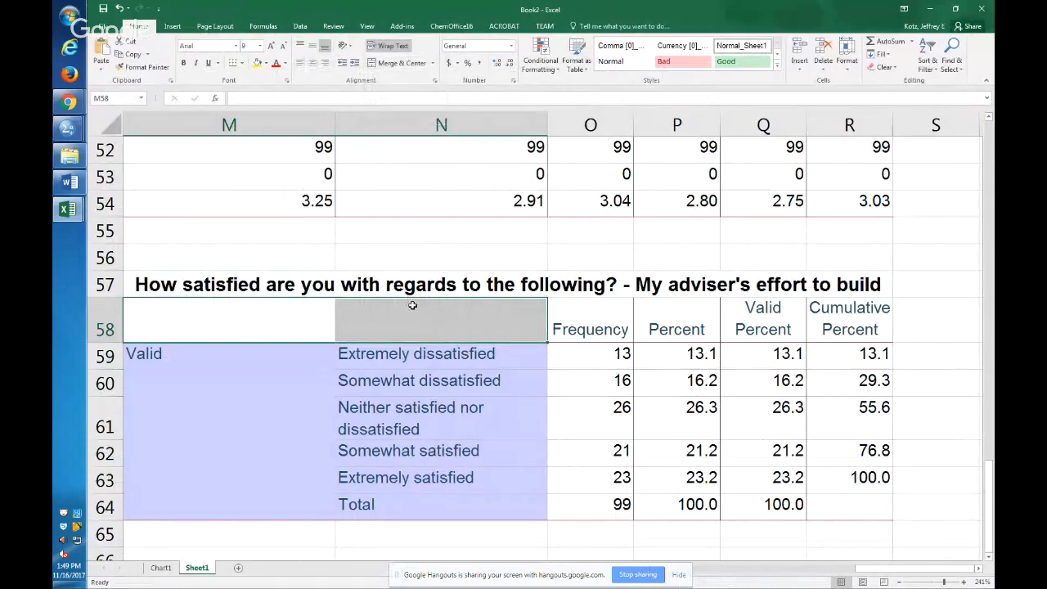
click(438, 321)
text(sat)
key(Return)
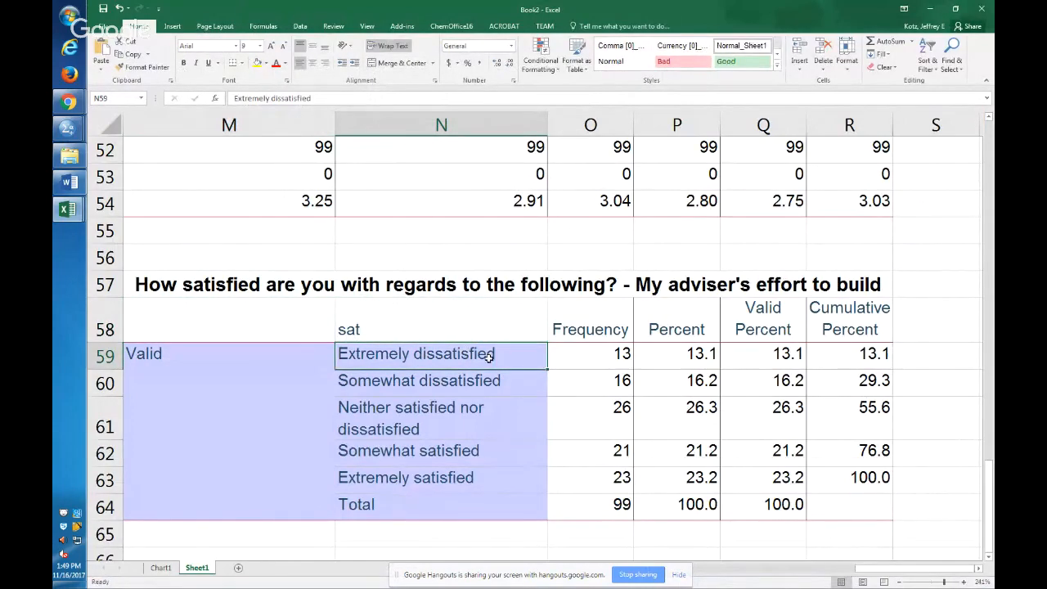
Check the first satisfaction labels against their frequencies and read the full question title in row 57.
click(618, 354)
click(455, 354)
click(552, 385)
click(467, 382)
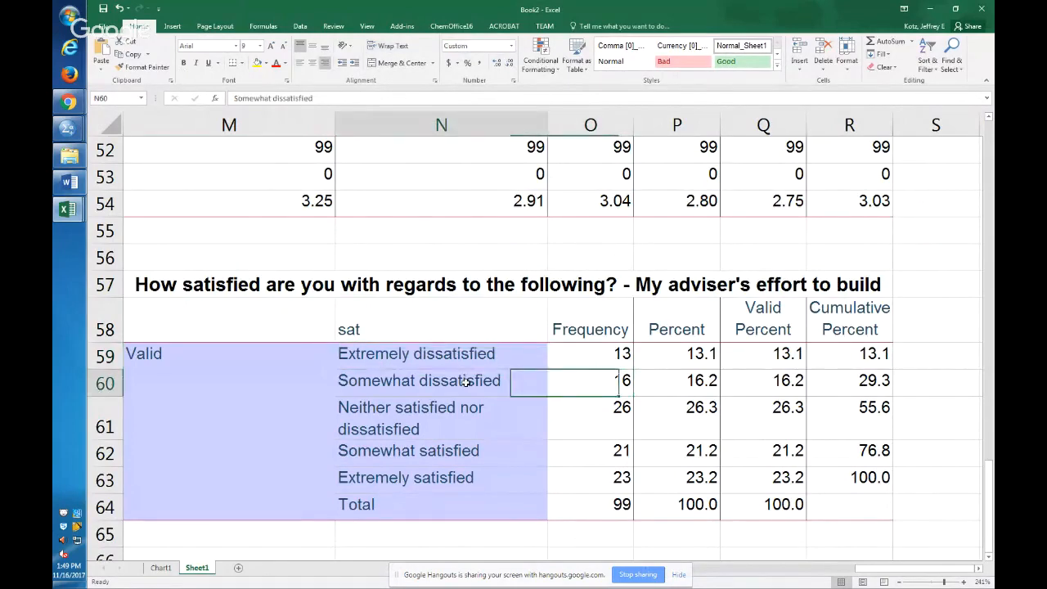
click(687, 285)
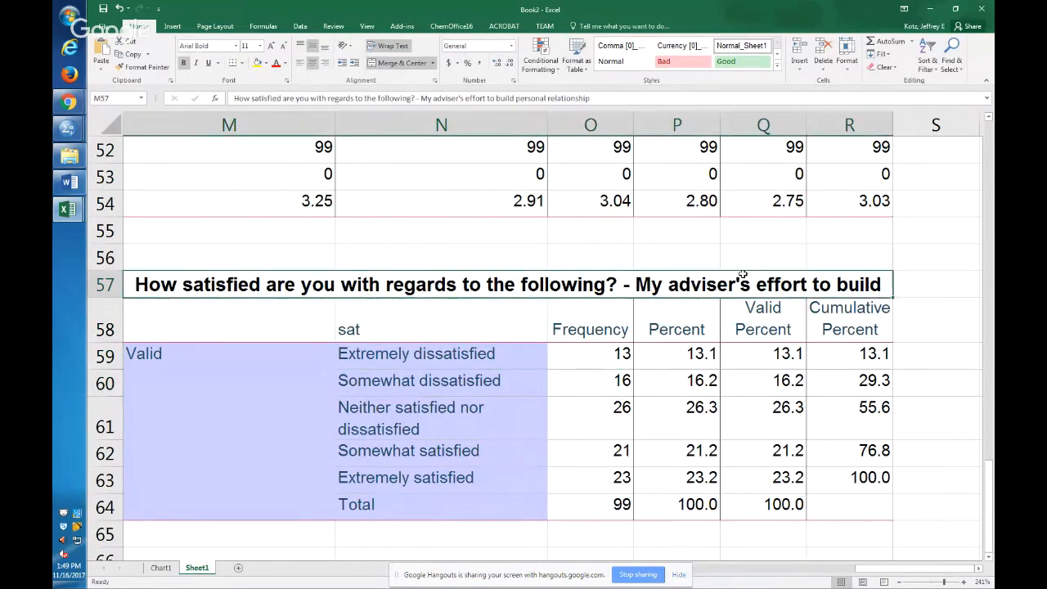
drag(496, 98, 624, 103)
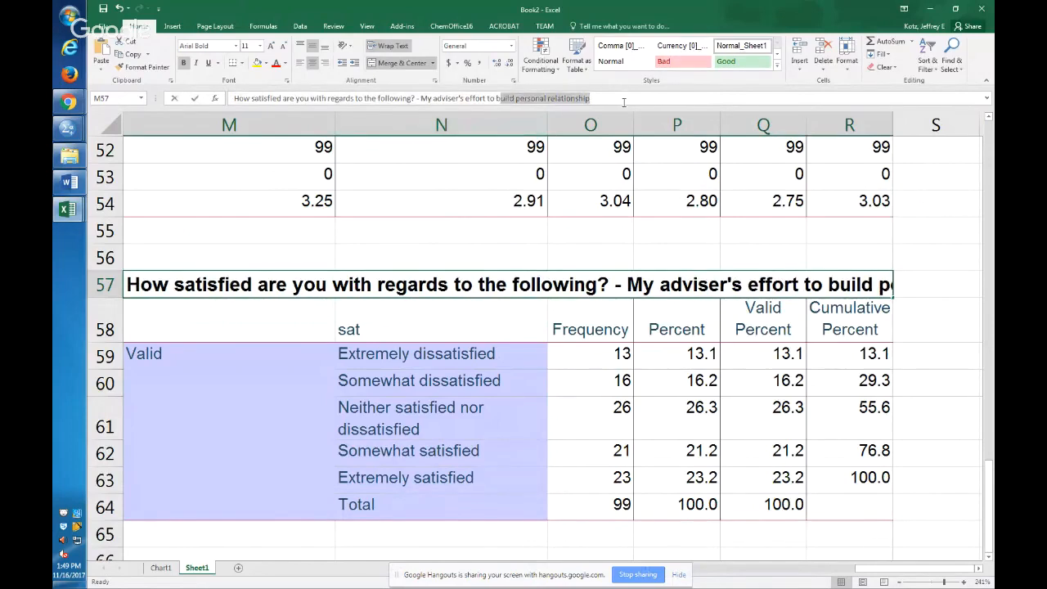
key(Delete)
Create a column chart on its own sheet from the satisfaction labels and frequencies in N58:O63, excluding the Total row.
click(553, 477)
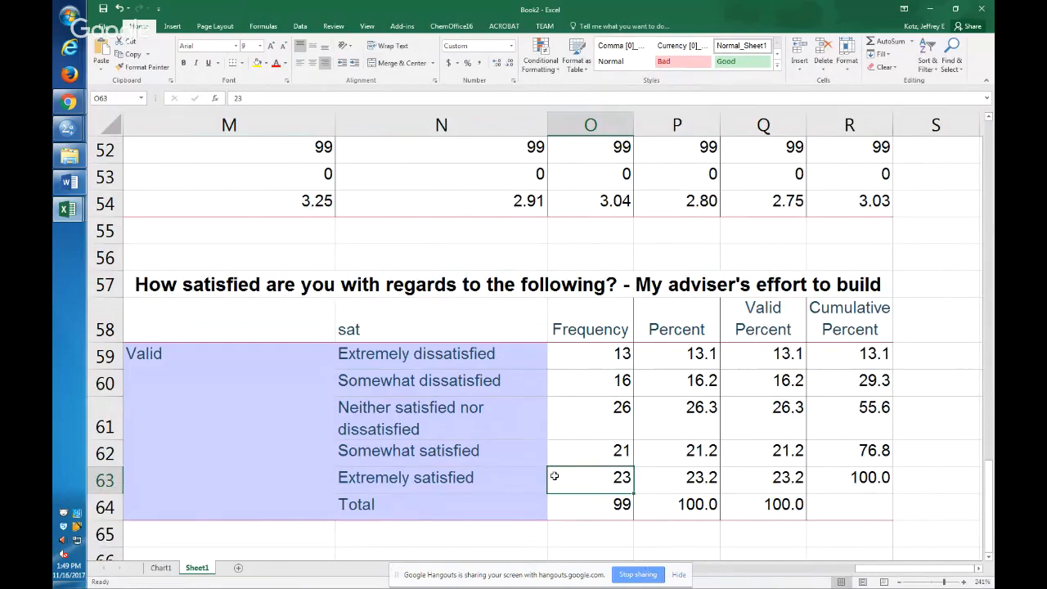
drag(554, 477, 479, 327)
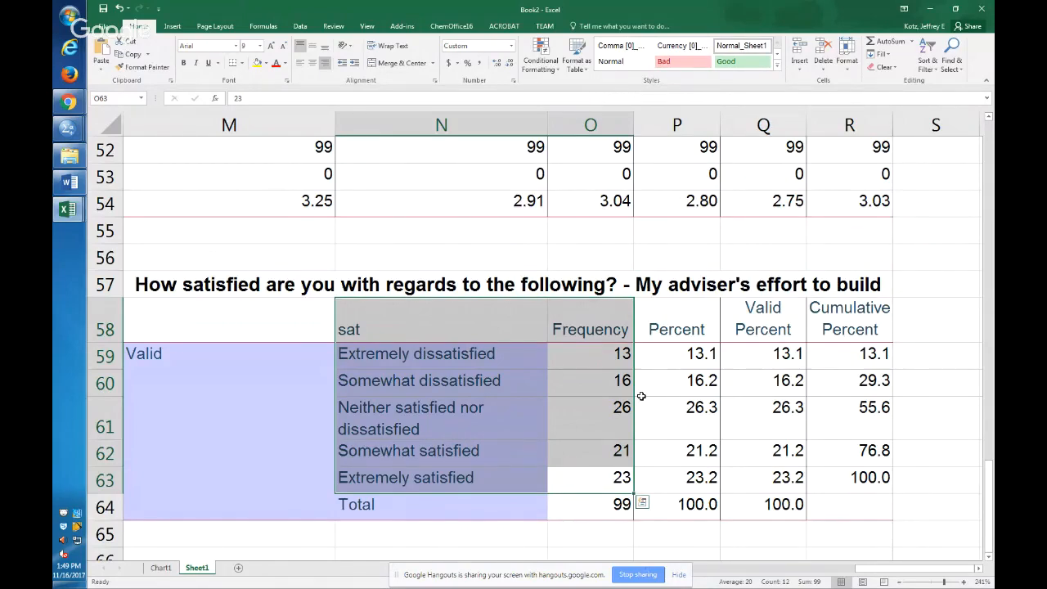
click(575, 443)
drag(453, 490, 593, 329)
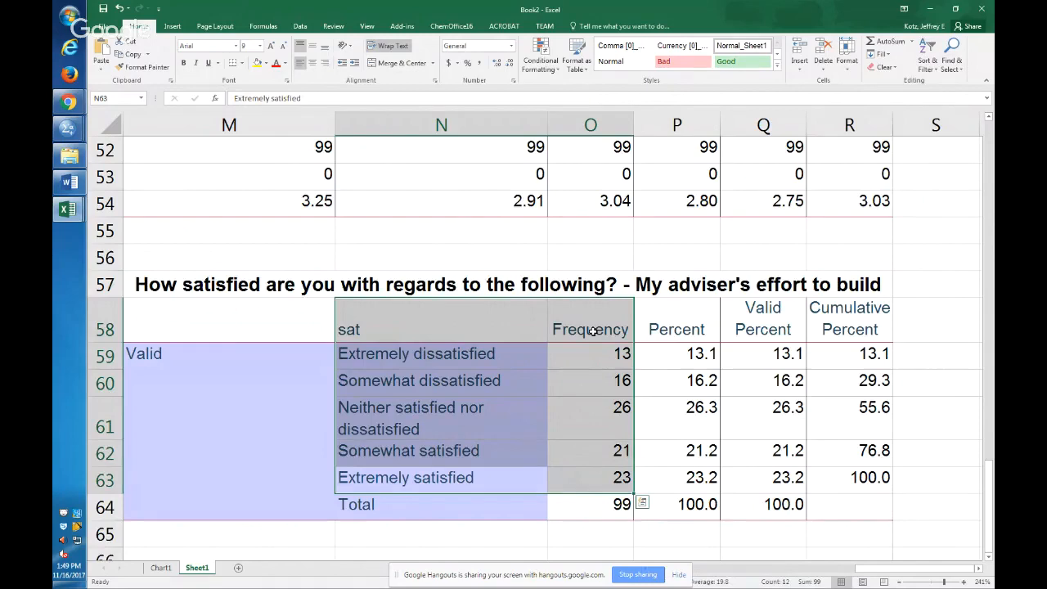
key(F11)
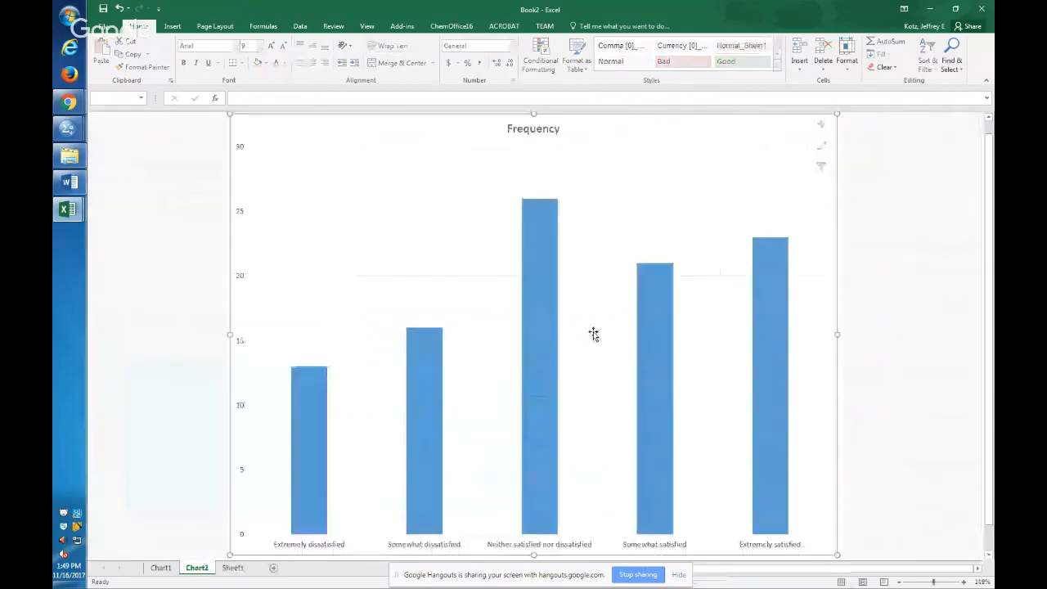
Set the gap width of the chart's Frequency series to 0% so the columns touch like a histogram.
click(536, 327)
double_click(536, 327)
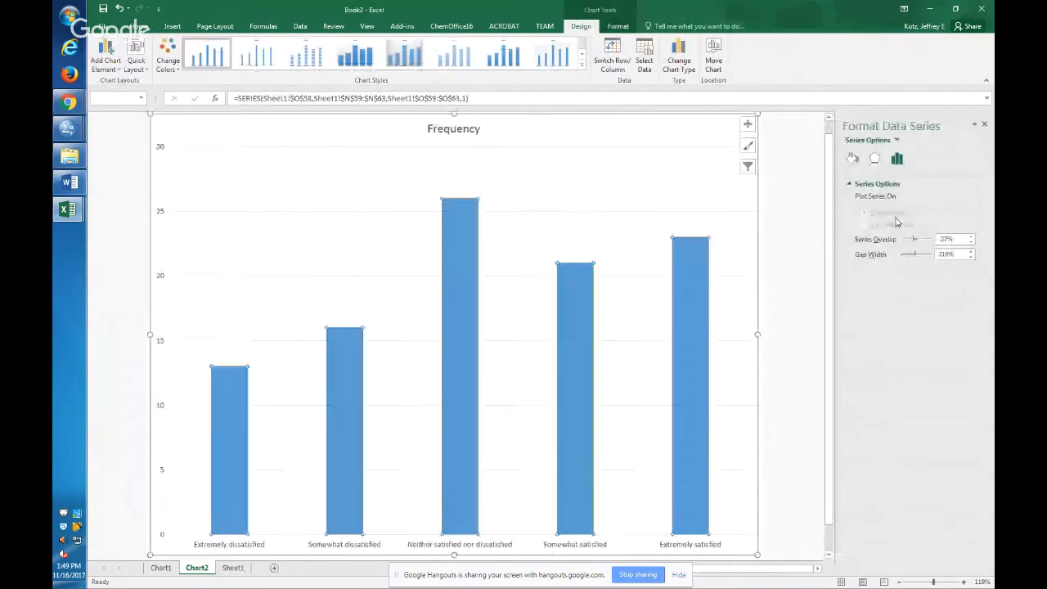
drag(915, 255, 835, 254)
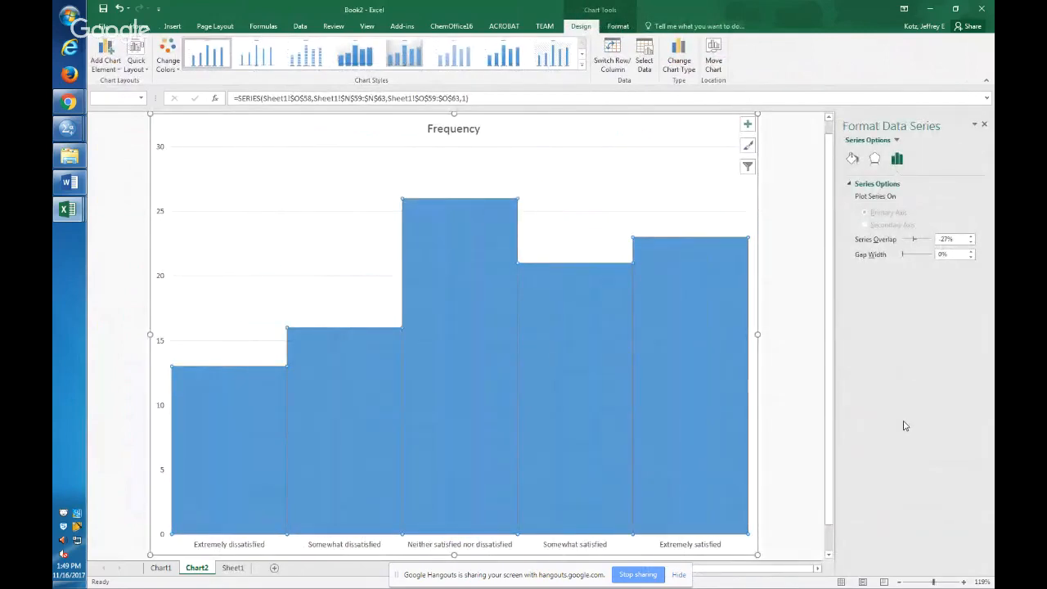
Switch to the SPSS output and enlarge the histogram for the adviser's effort to build personal relationship.
key(alt+Tab)
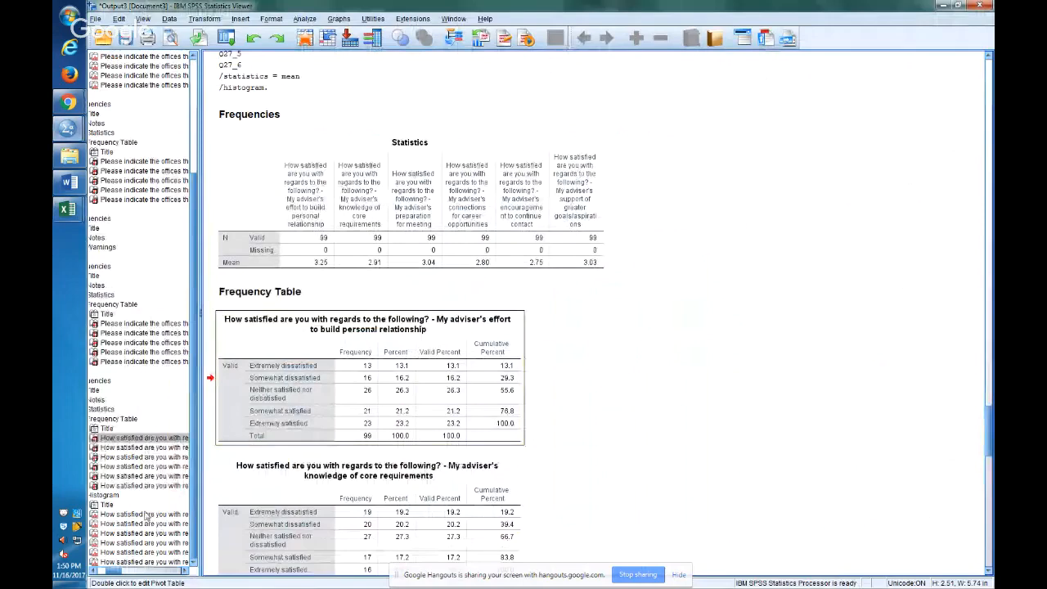
click(250, 88)
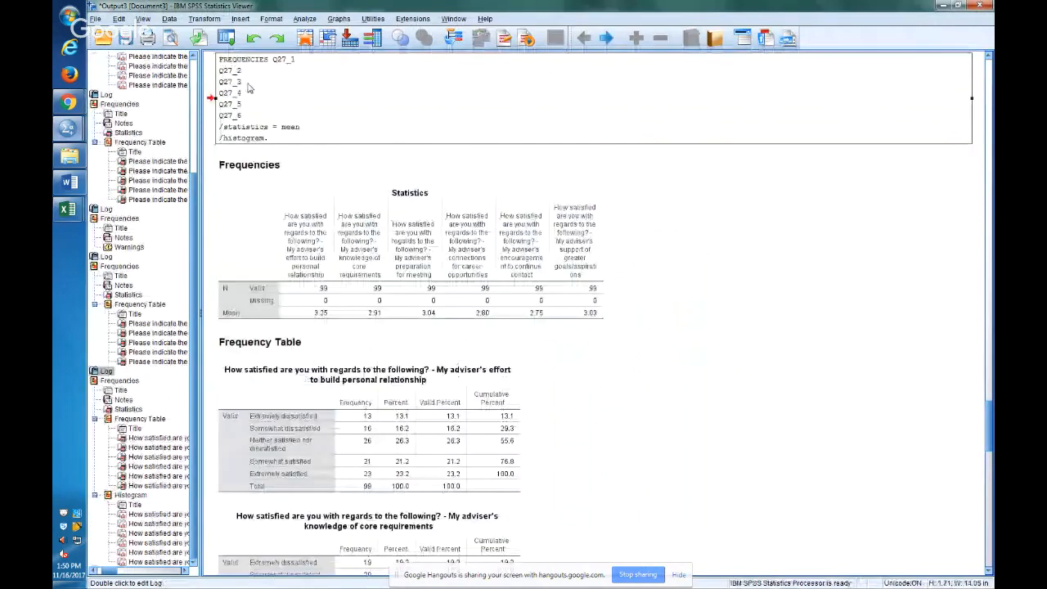
click(131, 495)
click(140, 514)
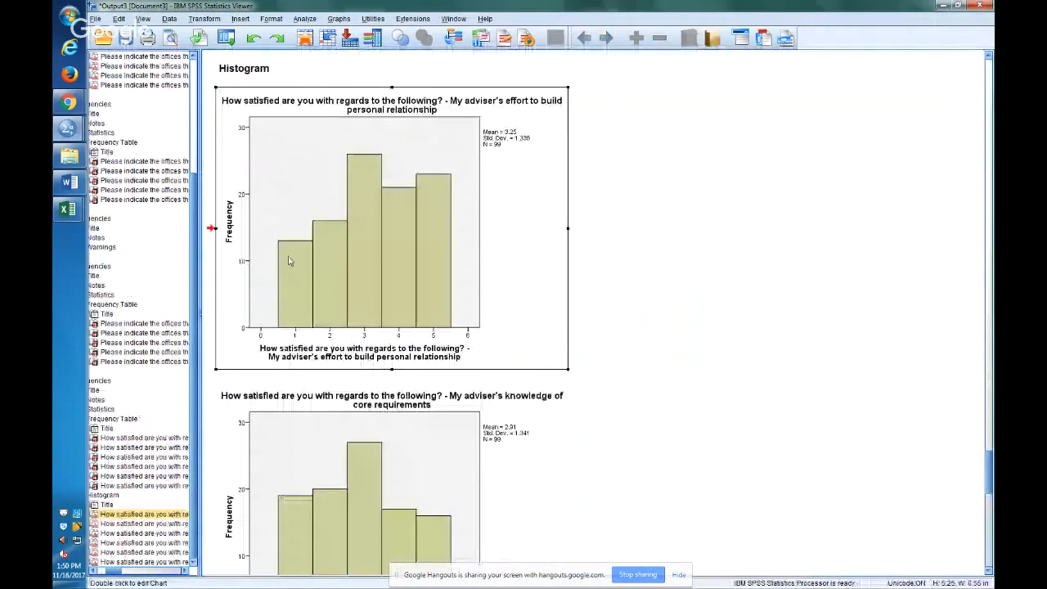
drag(567, 368, 862, 538)
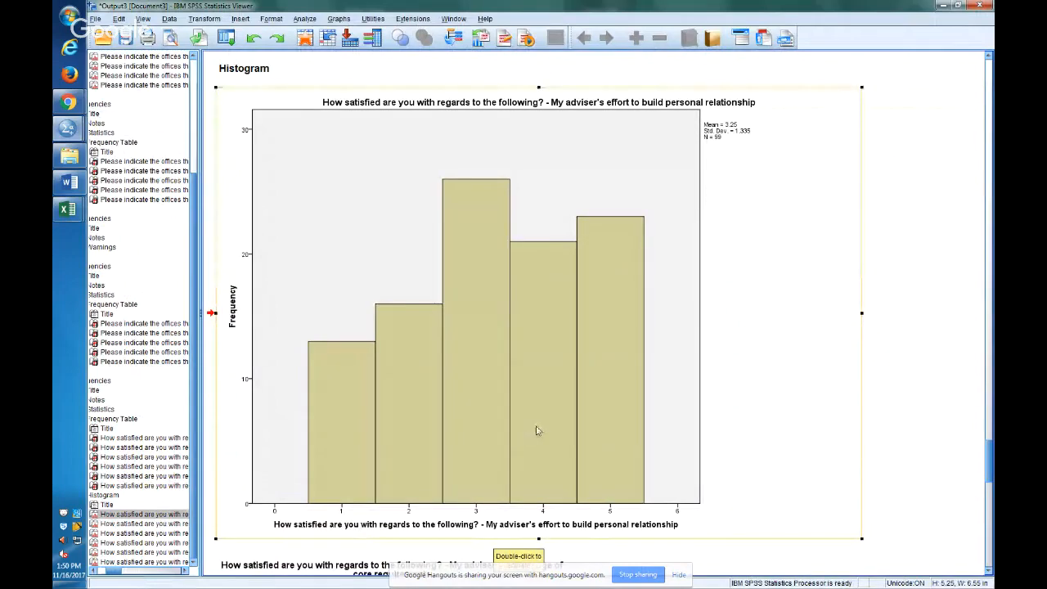
Compare the enlarged SPSS histogram with the Excel chart, and review the histograms of the other satisfaction items.
key(alt+Tab)
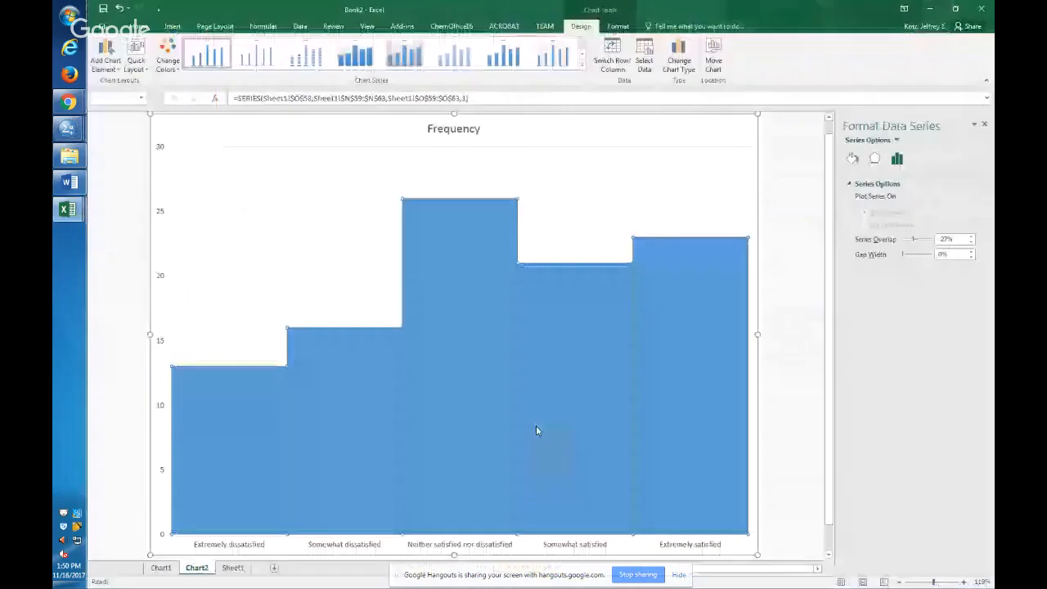
key(alt+Tab)
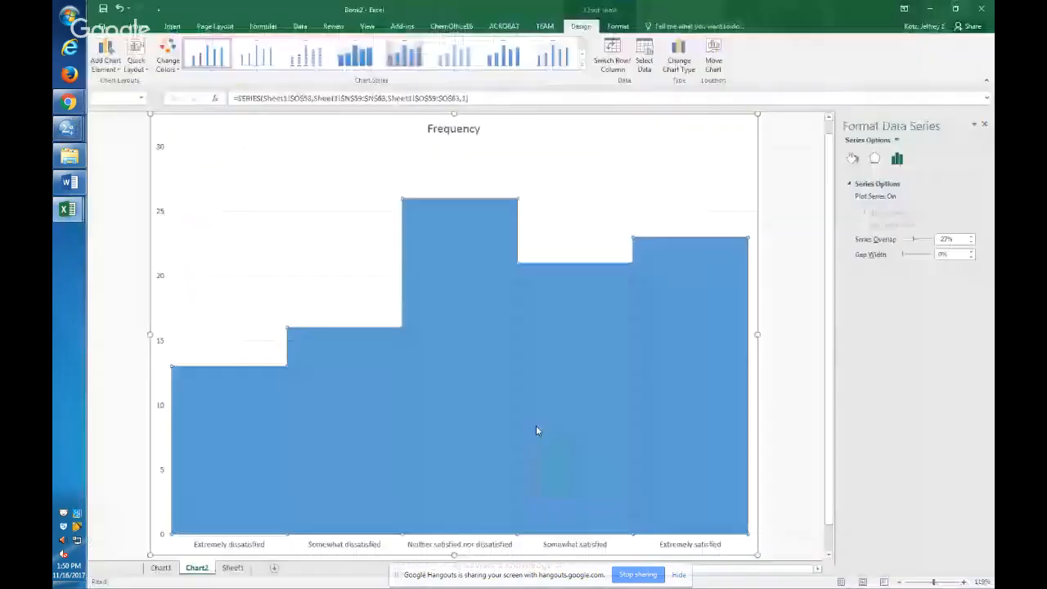
key(alt+Tab)
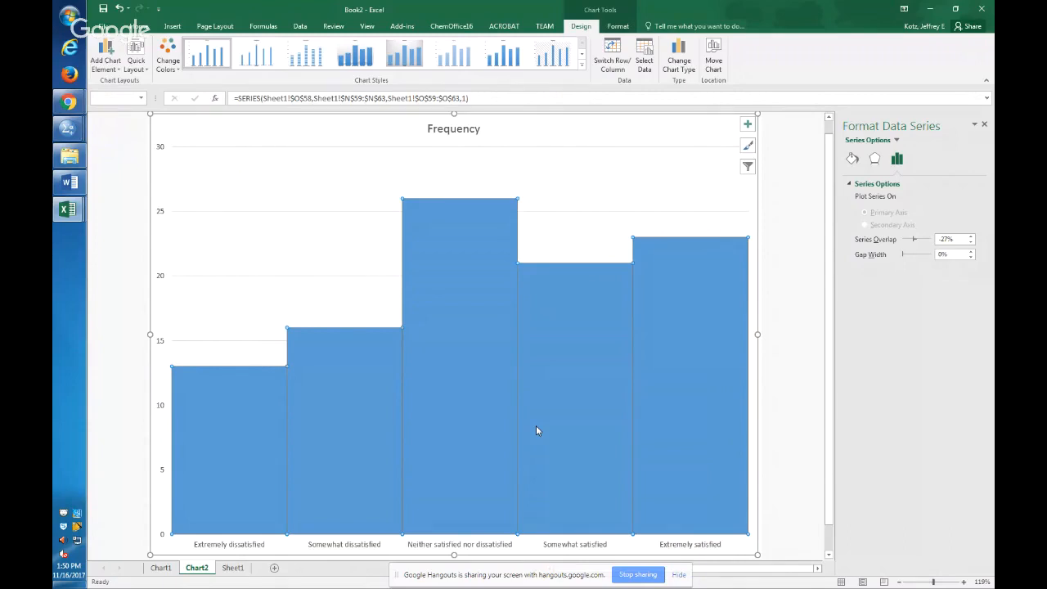
key(alt+Tab)
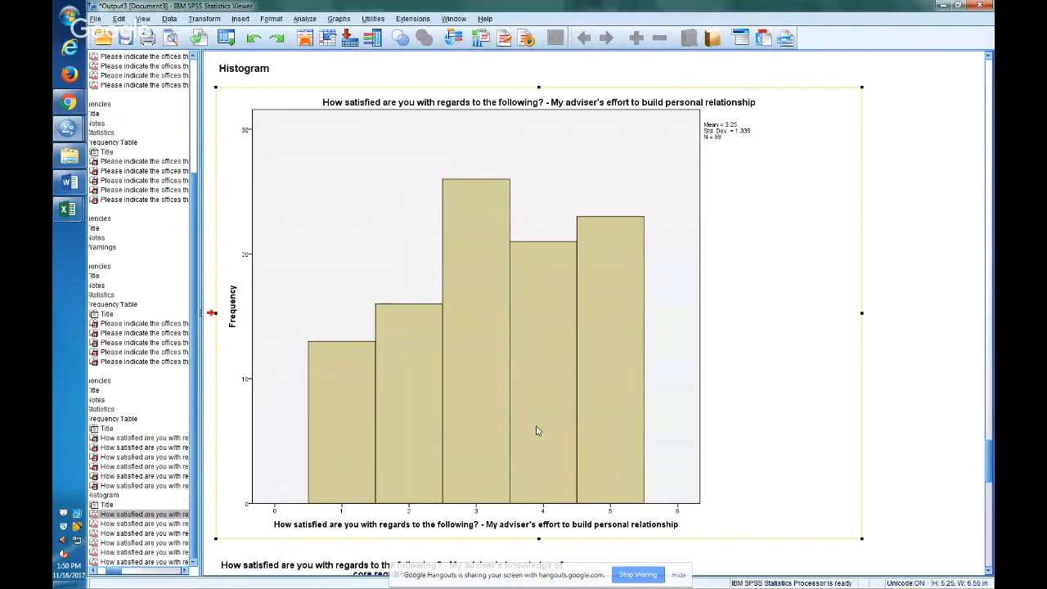
scroll(537, 430, down, 10)
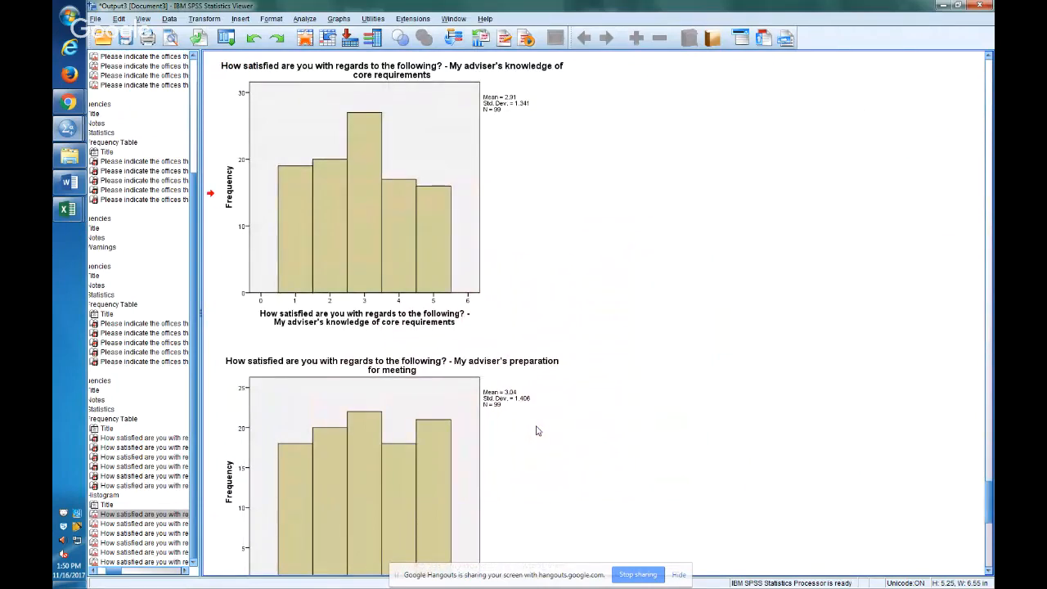
scroll(536, 431, down, 15)
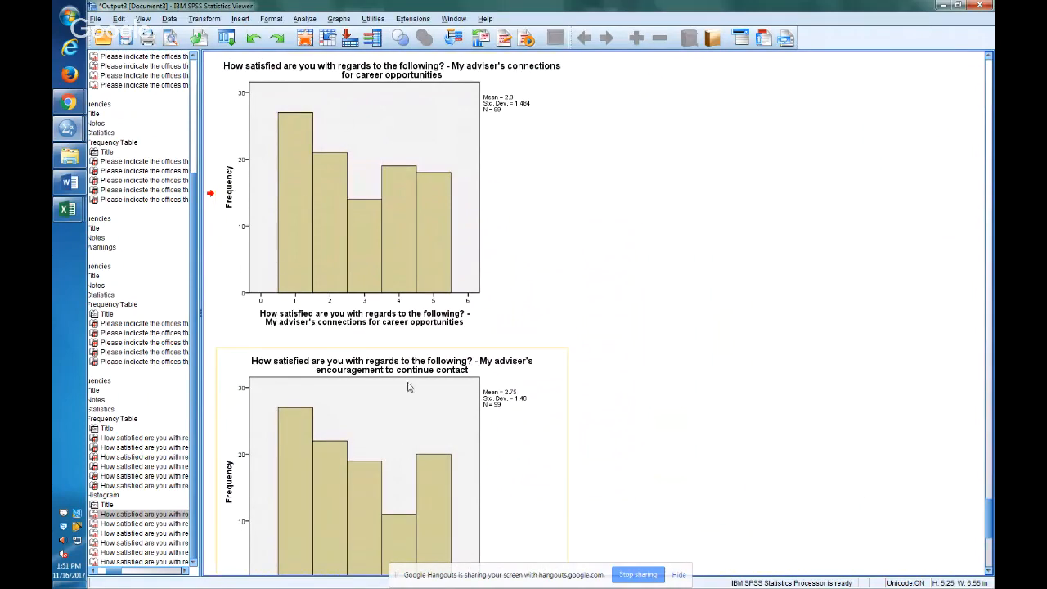
Enlarge the histogram for the adviser's support of greater goals/aspirations.
scroll(402, 453, down, 5)
click(427, 483)
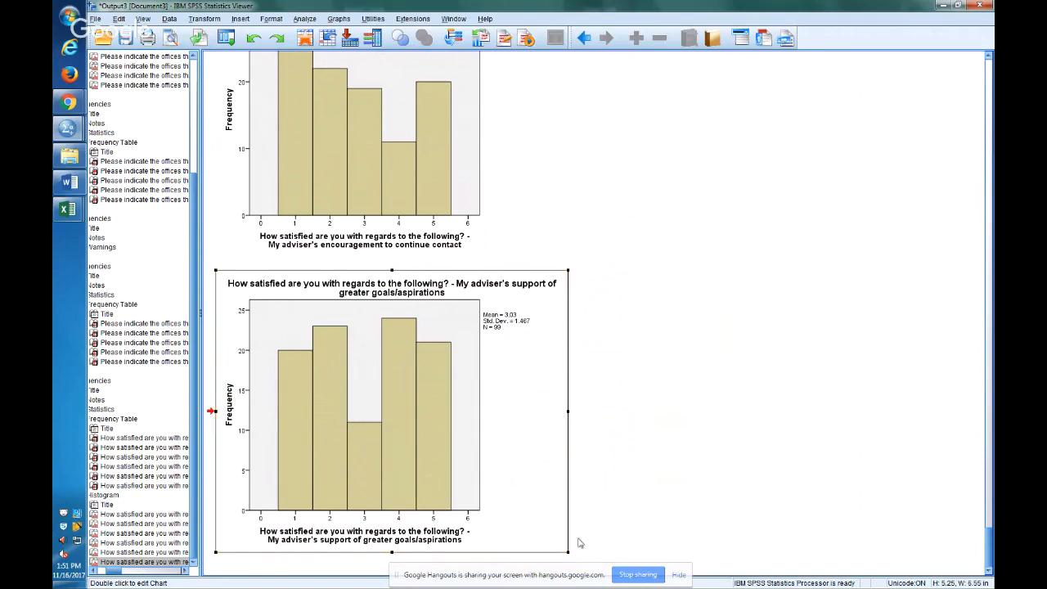
drag(568, 552, 754, 588)
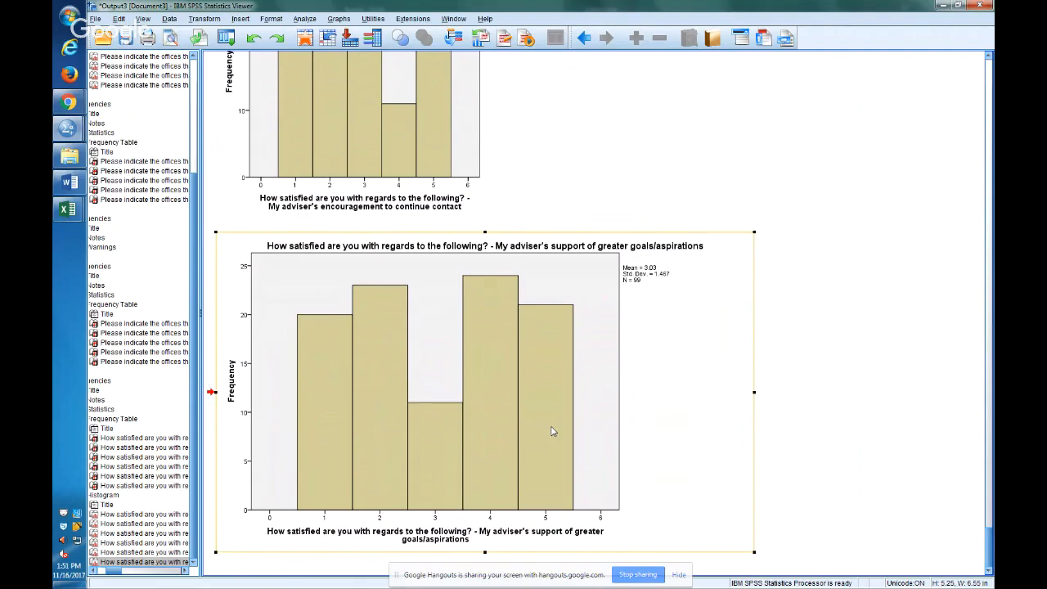
Switch to the SPSS syntax and start a one-sample t-test with a test value of 3.
key(alt+Tab)
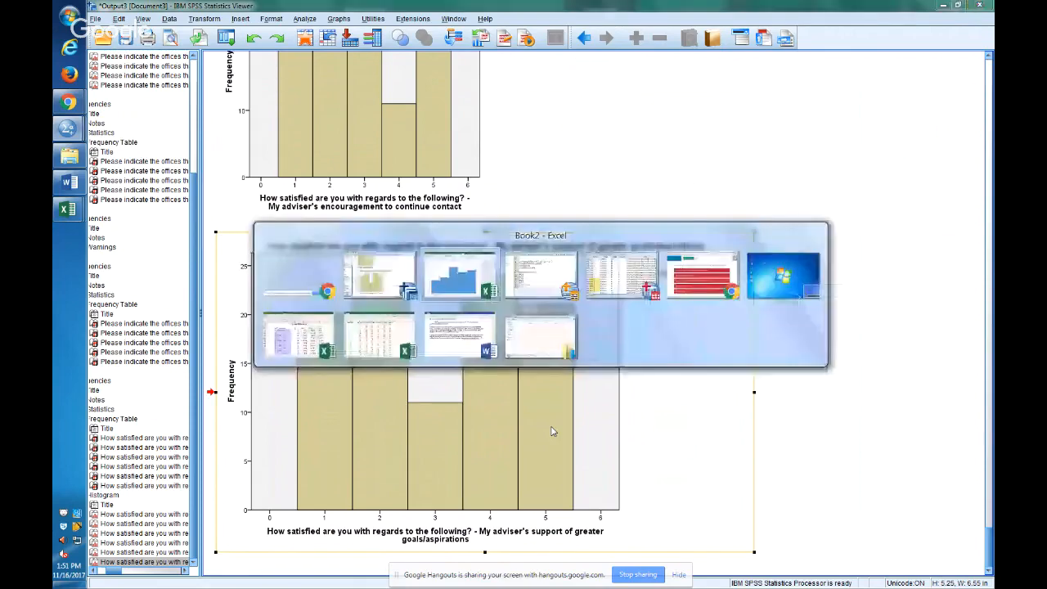
key(alt+Tab)
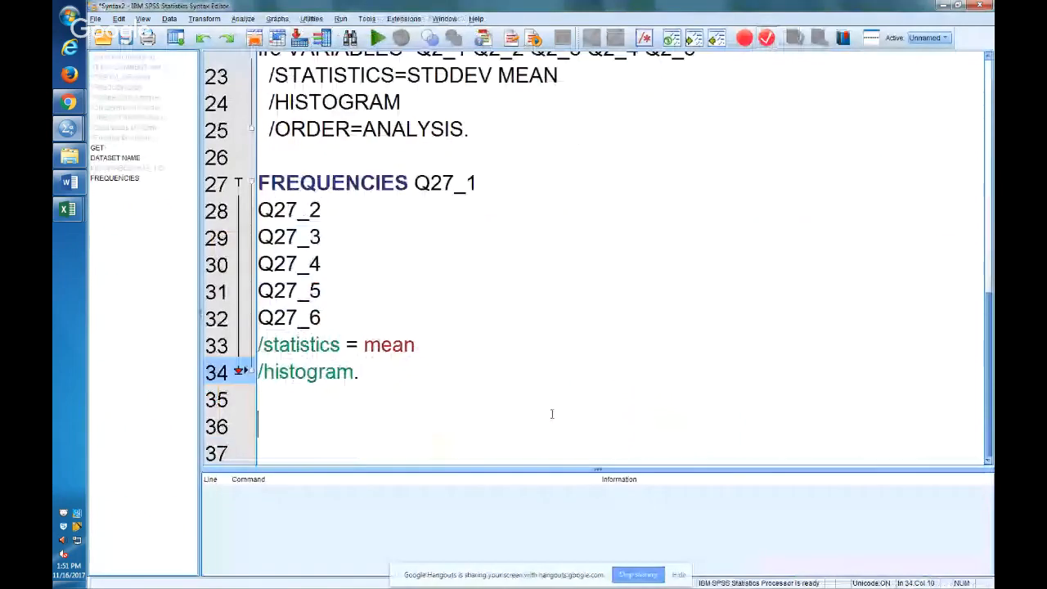
click(243, 18)
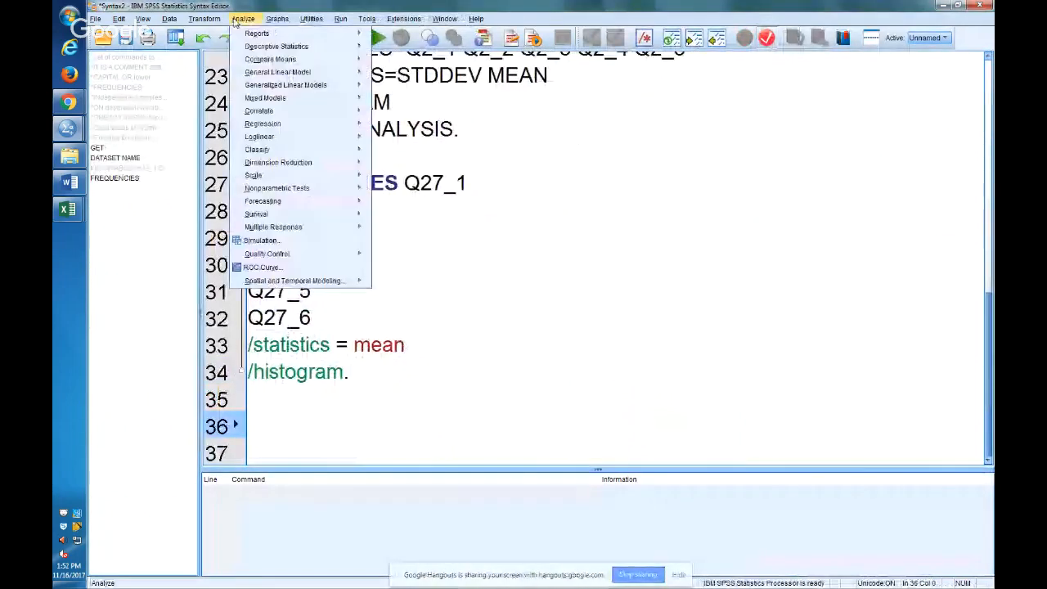
mouse_move(219, 26)
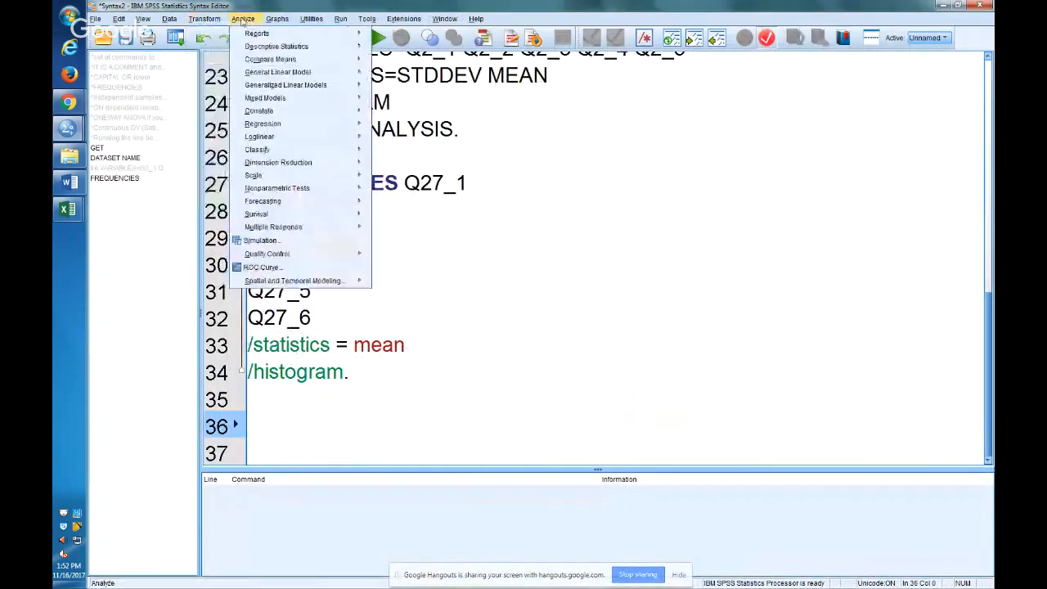
mouse_move(351, 52)
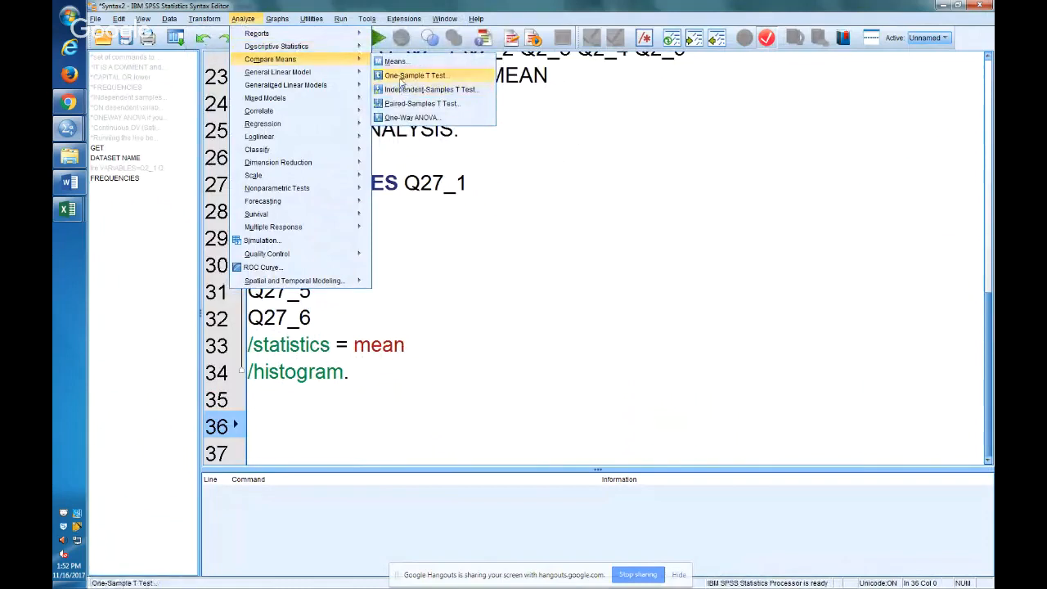
click(401, 77)
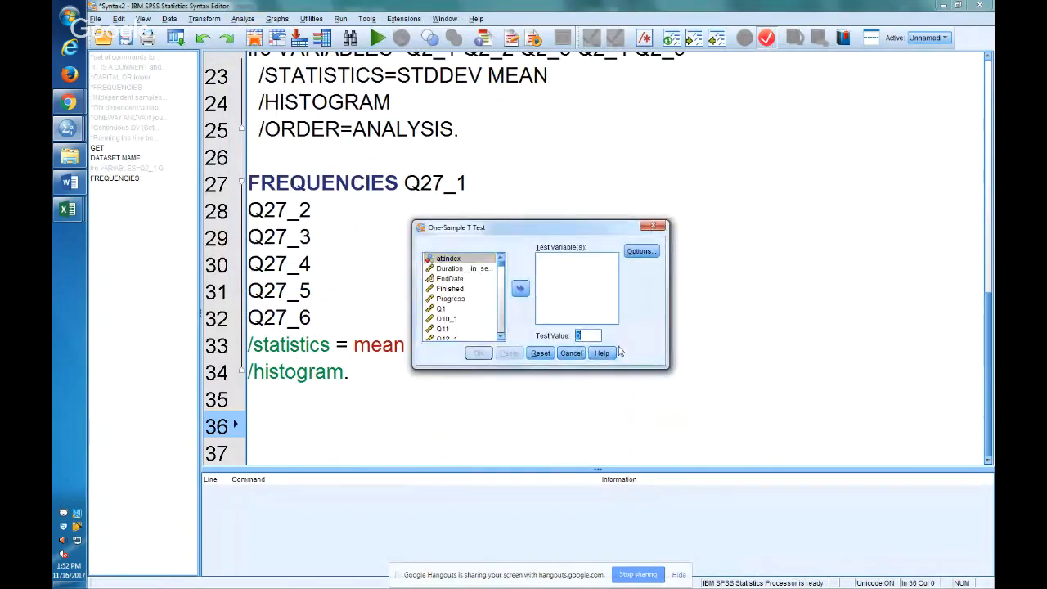
text(3)
Add Q25_1 as the test variable and paste the one-sample t-test command into the syntax.
scroll(502, 329, down, 10)
scroll(503, 329, down, 10)
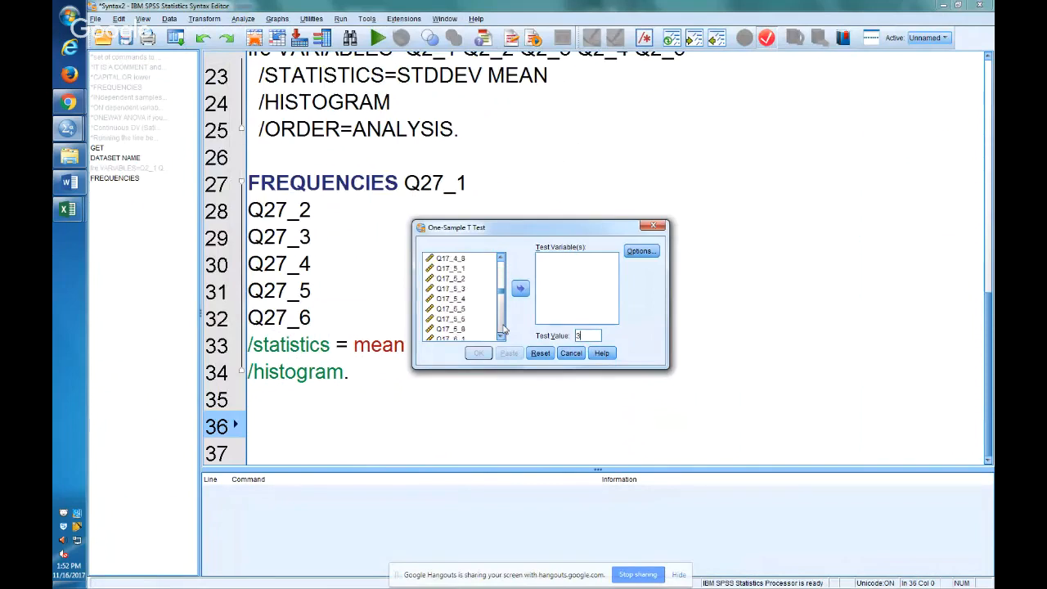
click(447, 309)
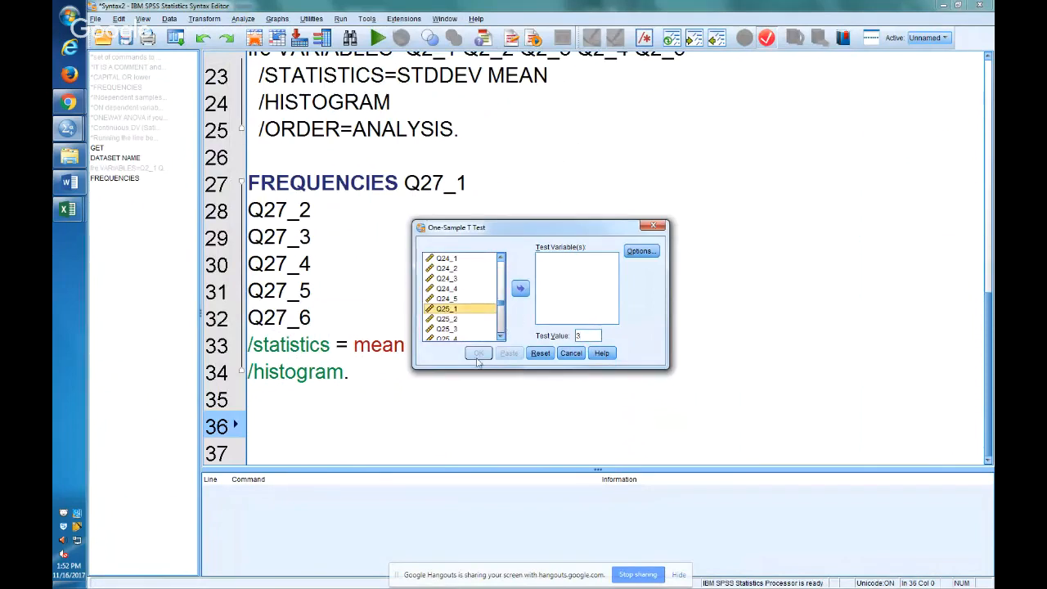
click(521, 288)
key(Tab)
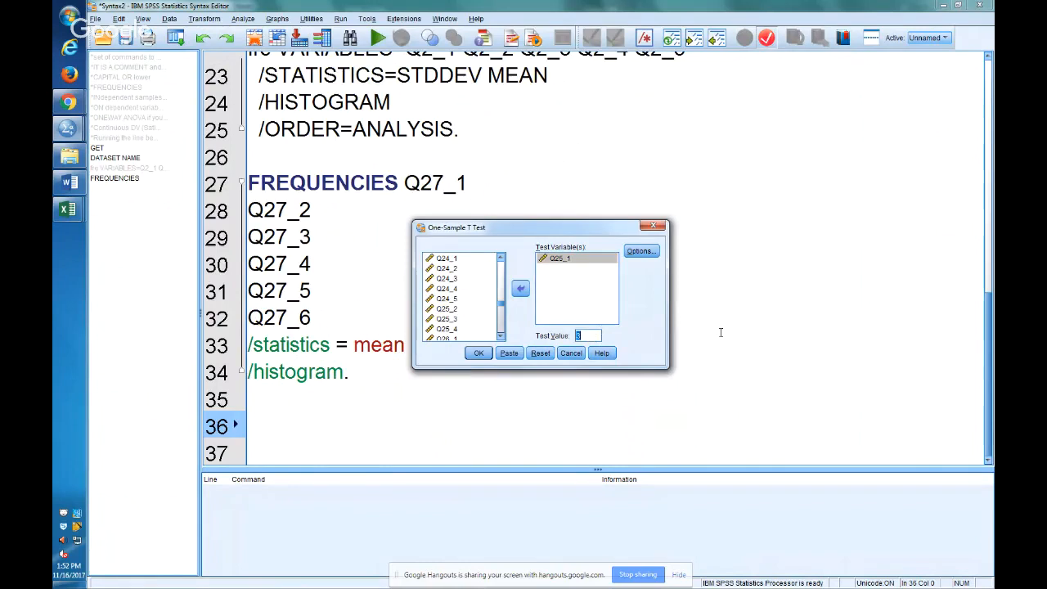
click(509, 353)
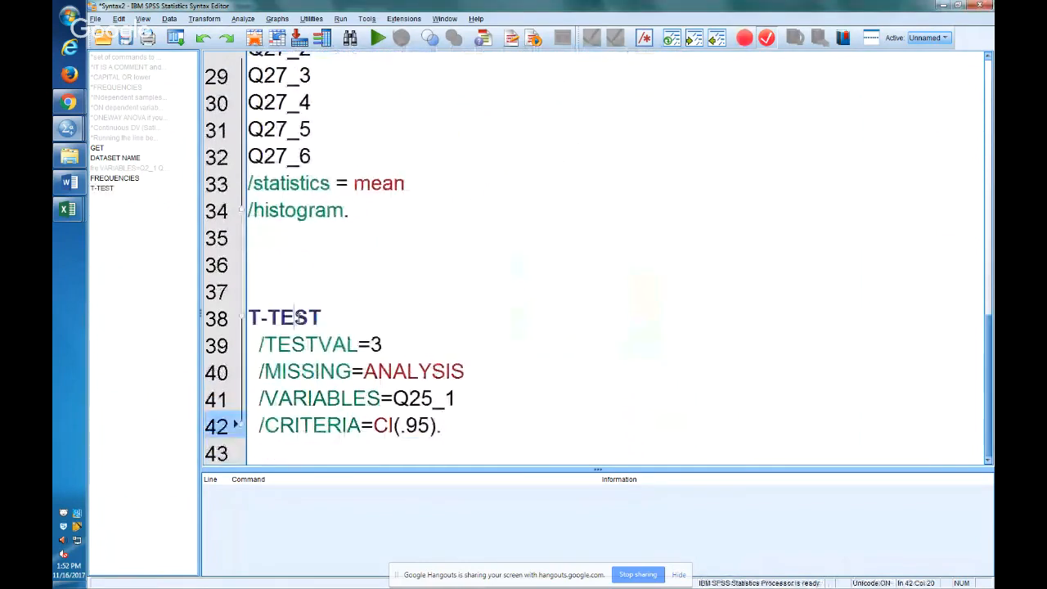
Review the test value and variable in the pasted T-TEST command, and run it.
drag(402, 350, 360, 345)
drag(500, 404, 393, 401)
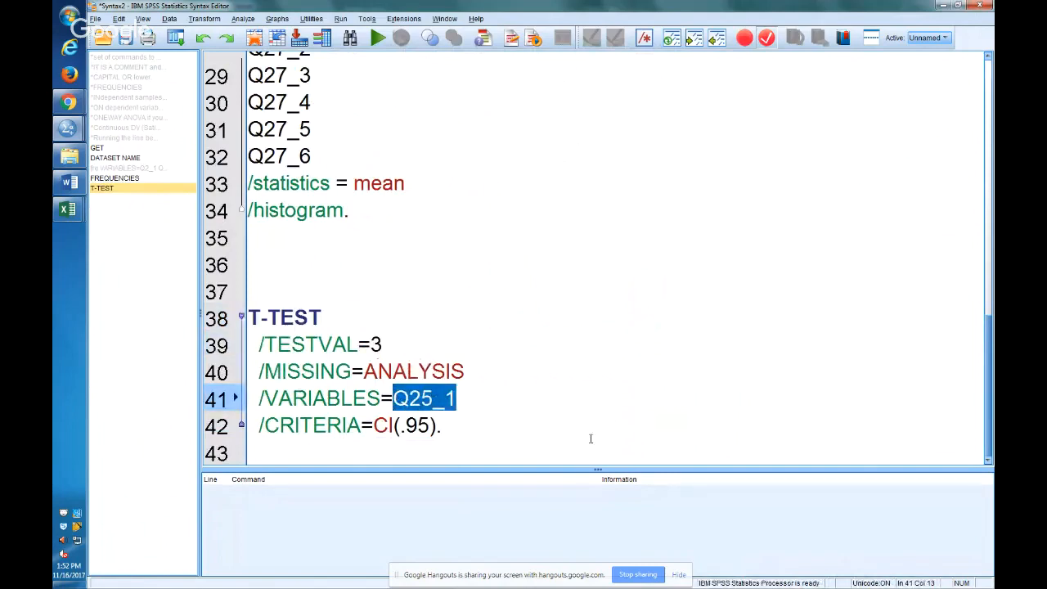
key(Up)
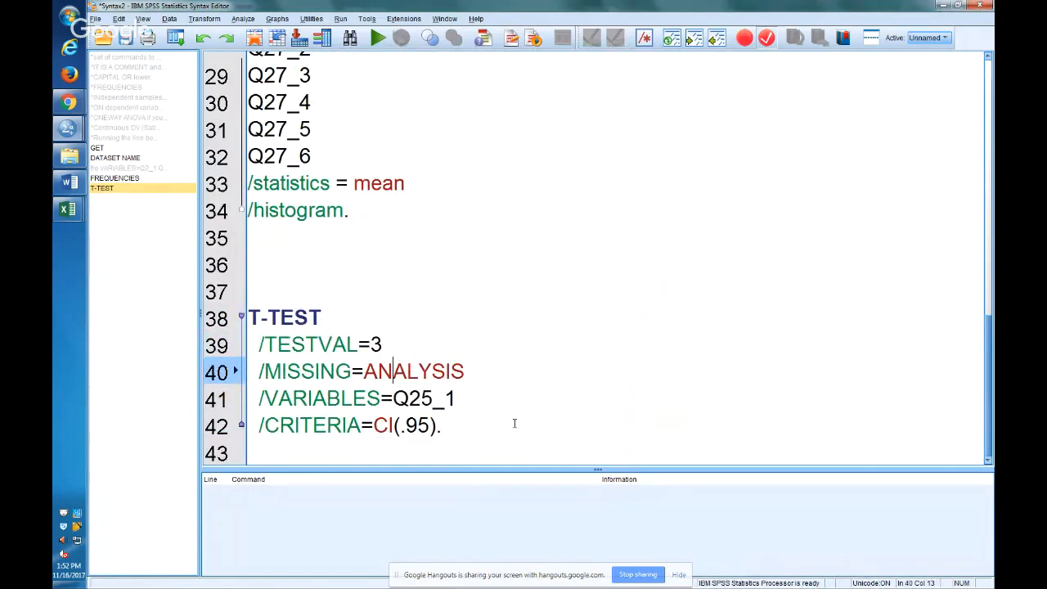
key(ctrl+r)
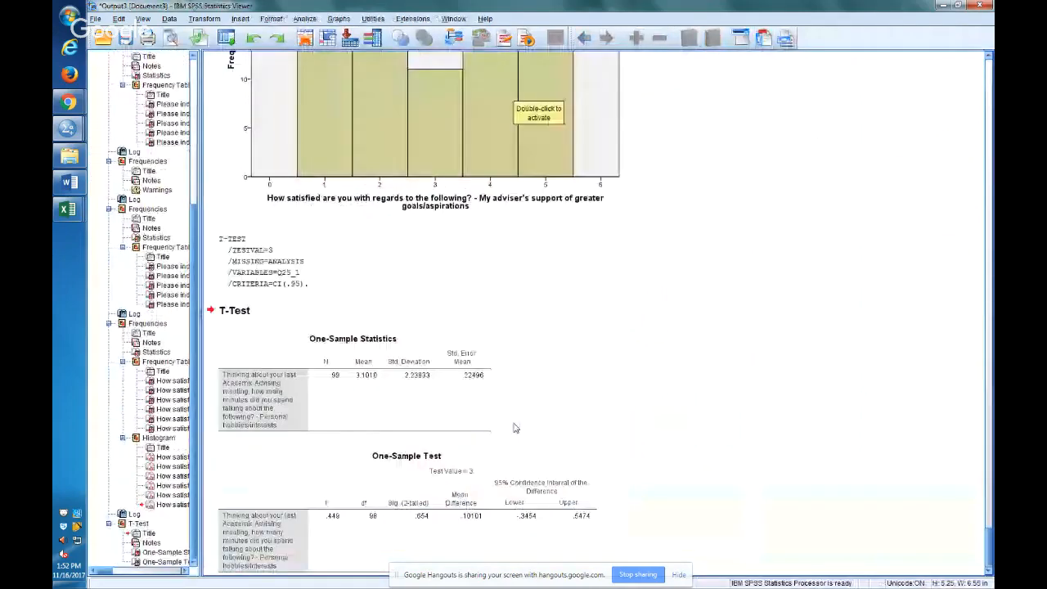
Copy the One-Sample Test table from the output and paste it into Sheet1 of the Excel workbook at N69, below the frequency table.
click(386, 502)
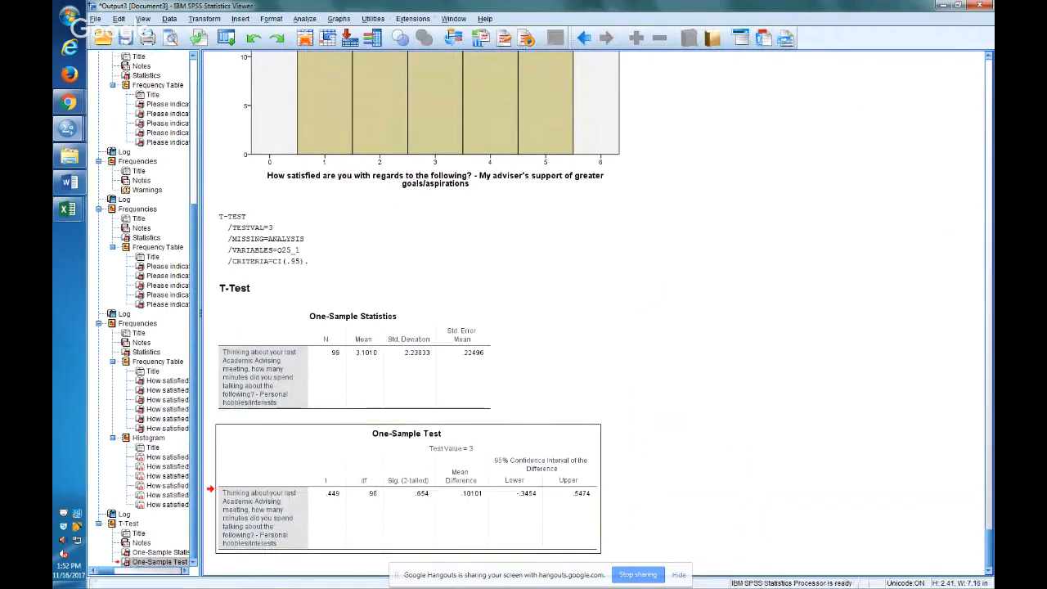
right_click(403, 427)
click(424, 450)
key(alt+Tab)
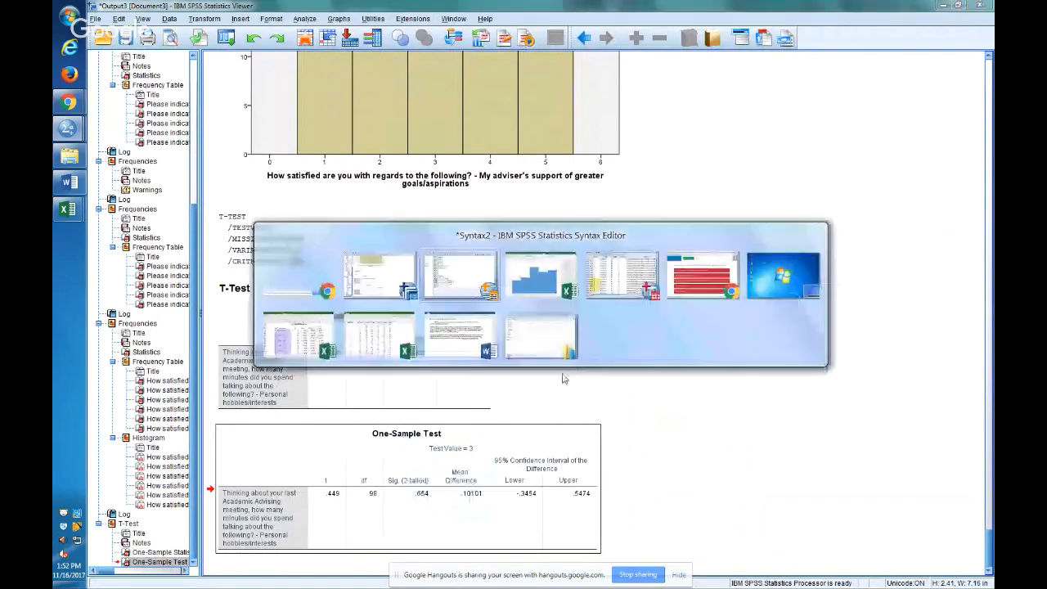
click(520, 275)
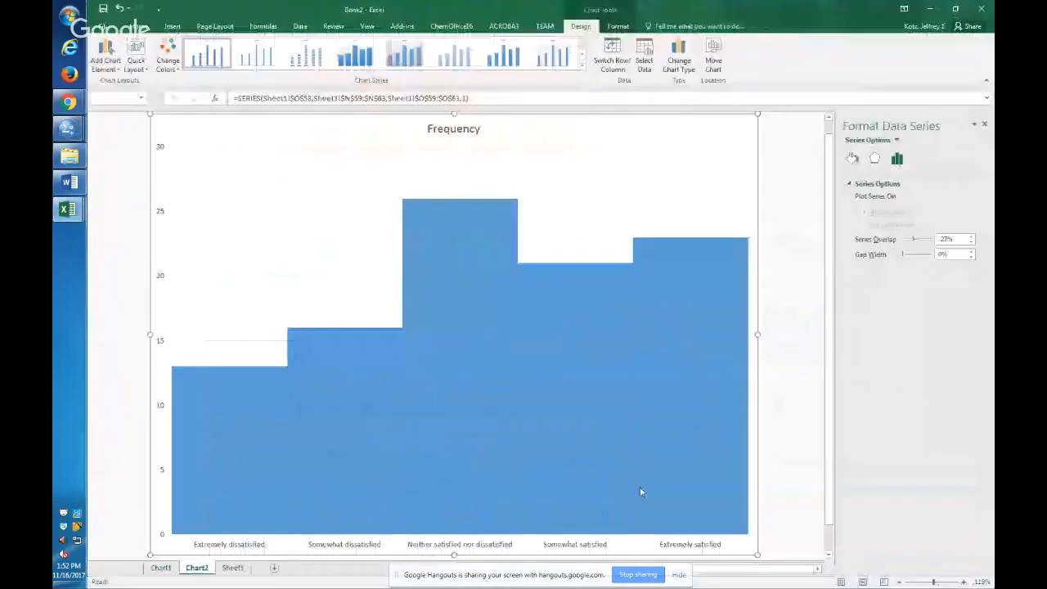
click(233, 568)
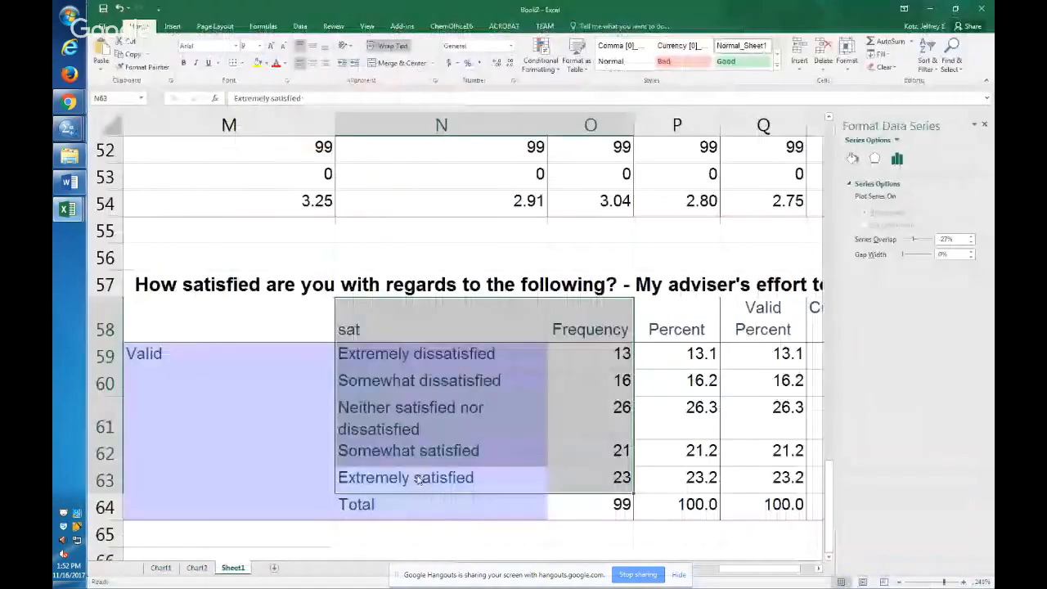
scroll(417, 479, down, 3)
click(499, 386)
key(ctrl+v)
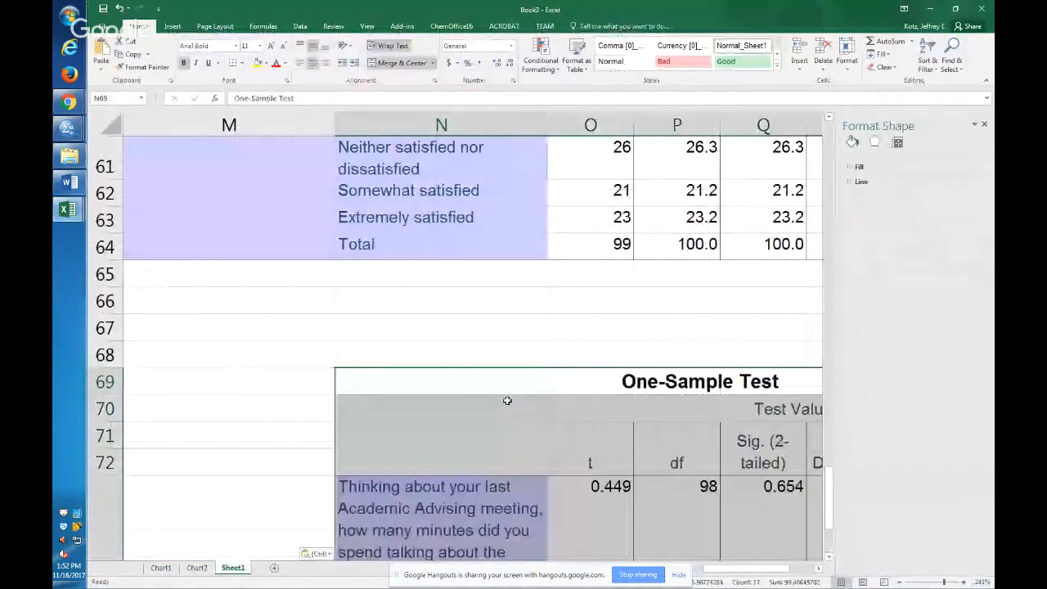
Zoom to the pasted One-Sample Test table, examine its Sig. (2-tailed) value in Q73, and close the Format Shape pane.
key(alt+w)
key(g)
click(482, 446)
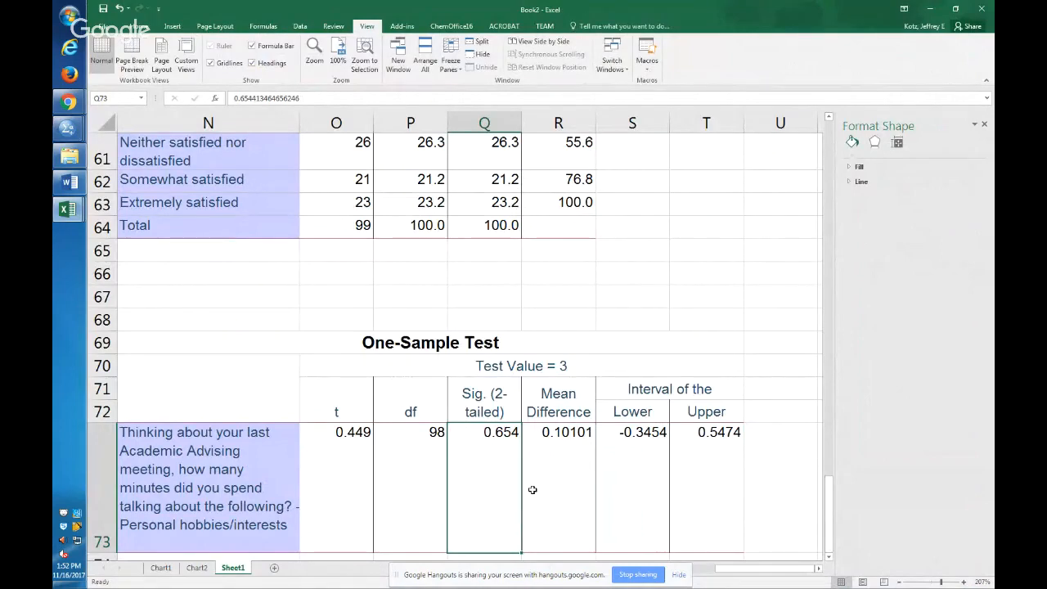
click(984, 124)
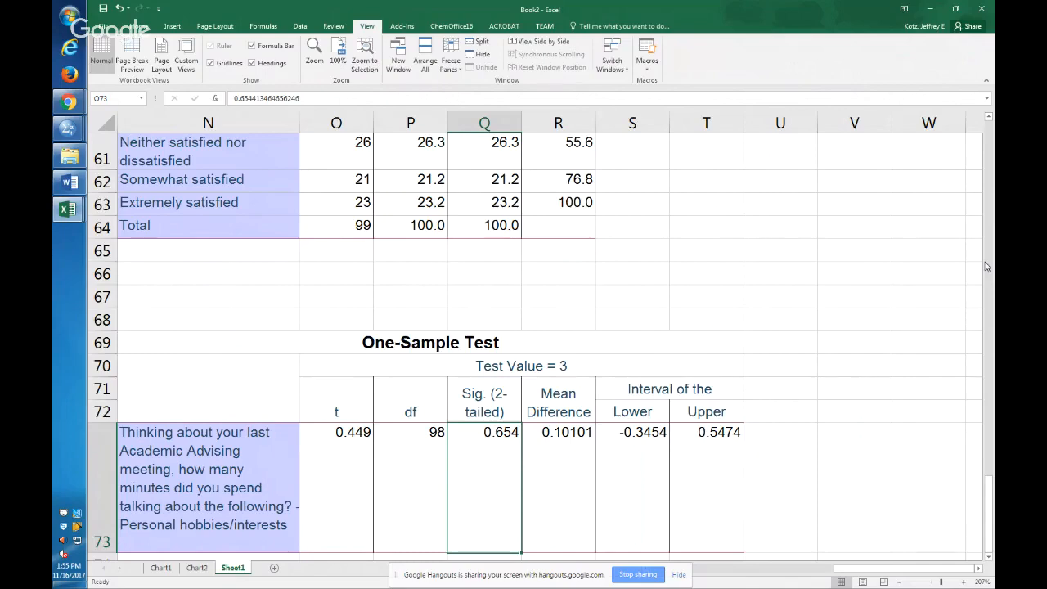
Switch back to the SPSS syntax and highlight the comments on the independent samples t-test in lines 7 and 8.
key(alt+Tab)
key(alt+Tab)
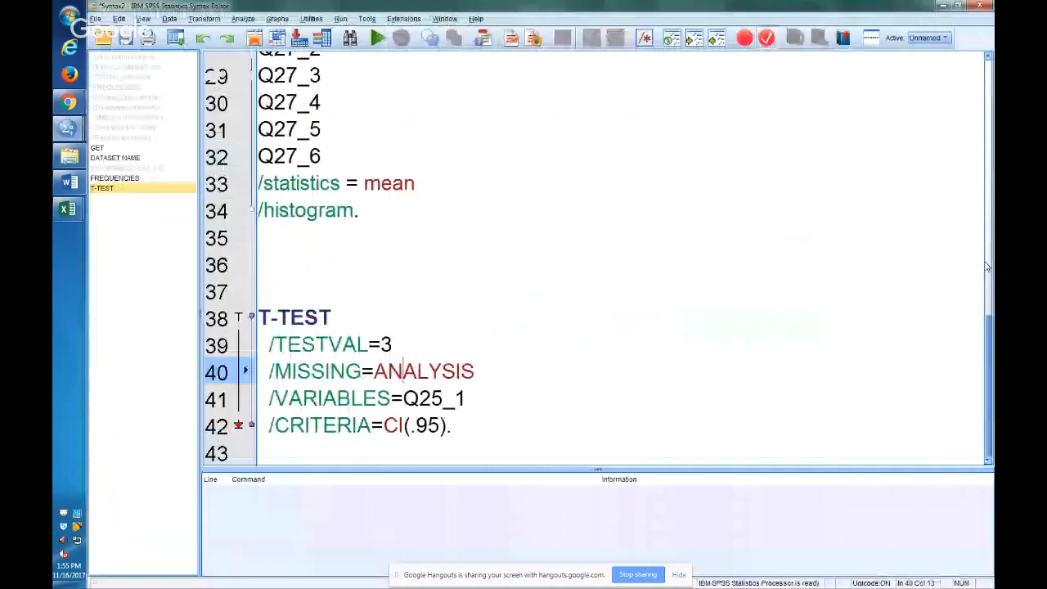
click(987, 266)
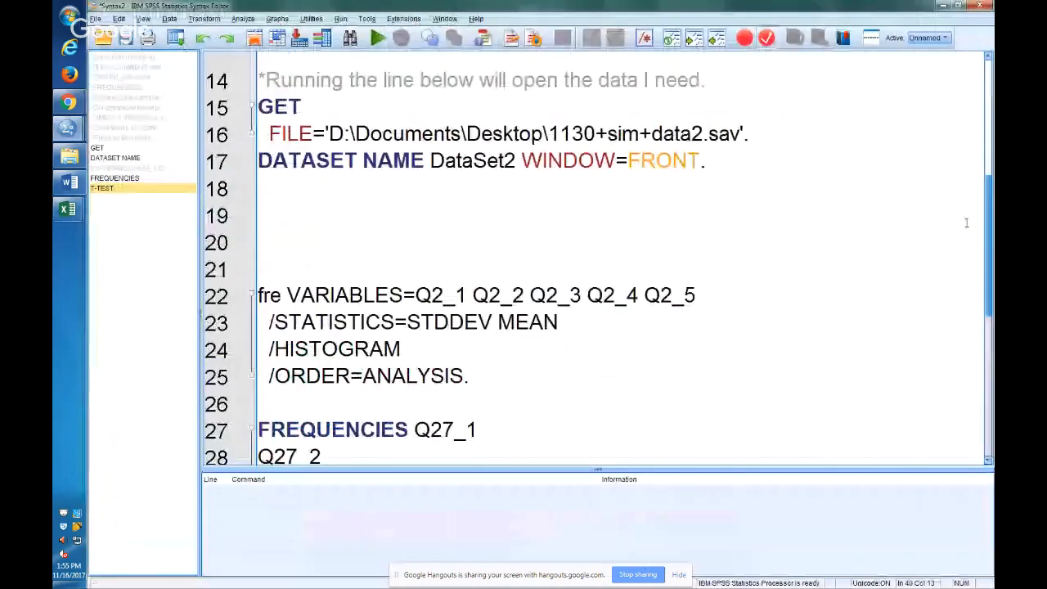
scroll(966, 222, up, 5)
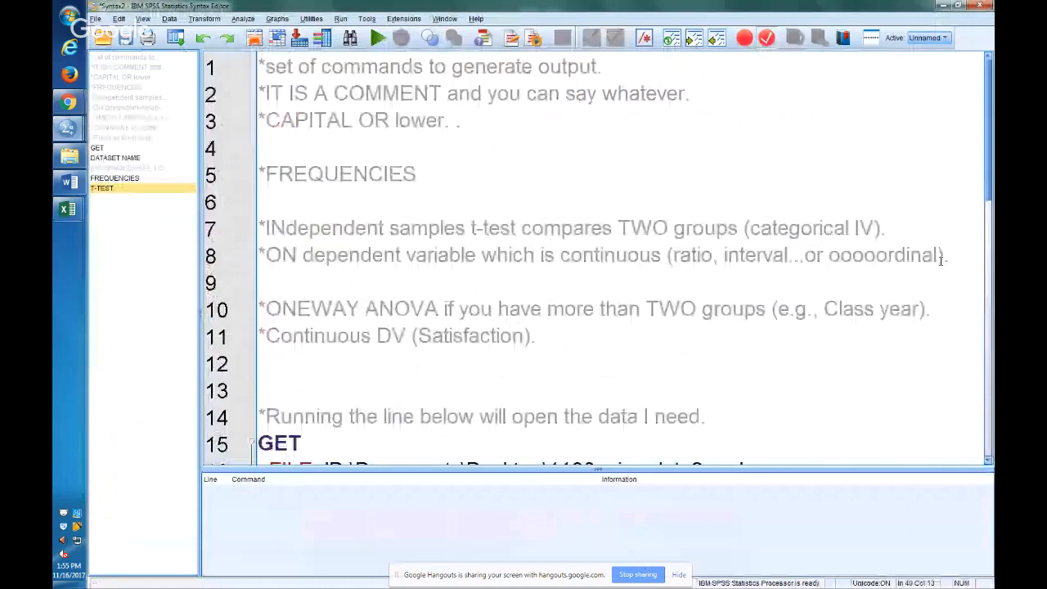
drag(941, 261, 465, 197)
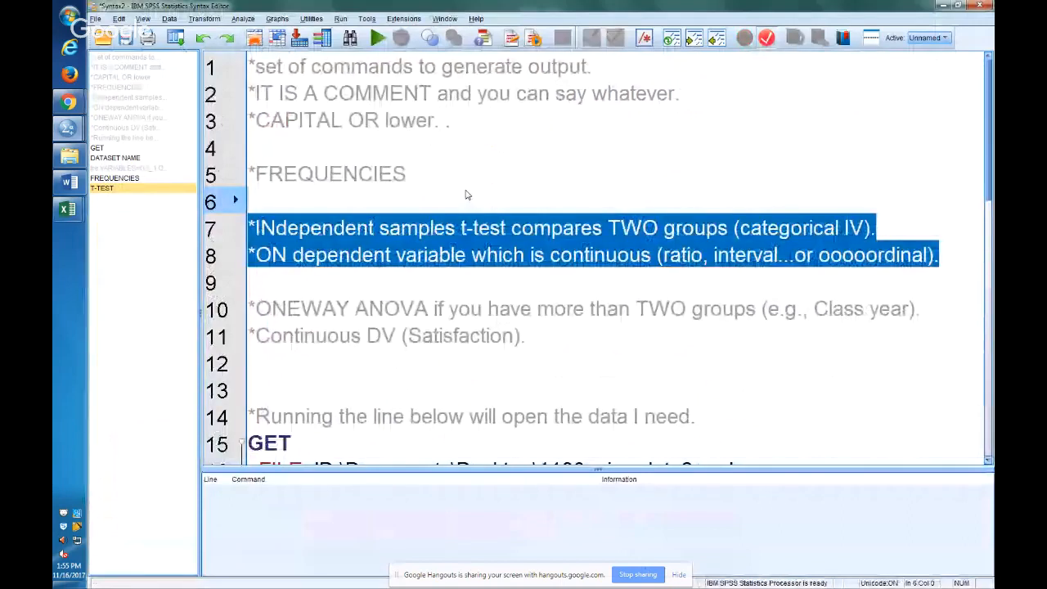
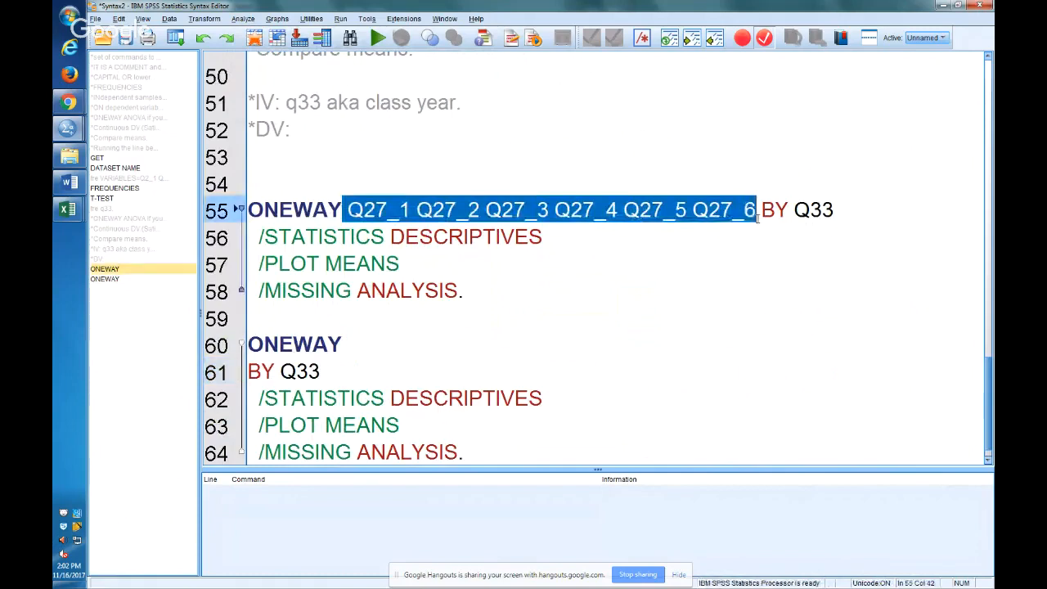
Paste the variables Q27_1 through Q27_6 after ONEWAY on line 60 of the second command.
click(427, 342)
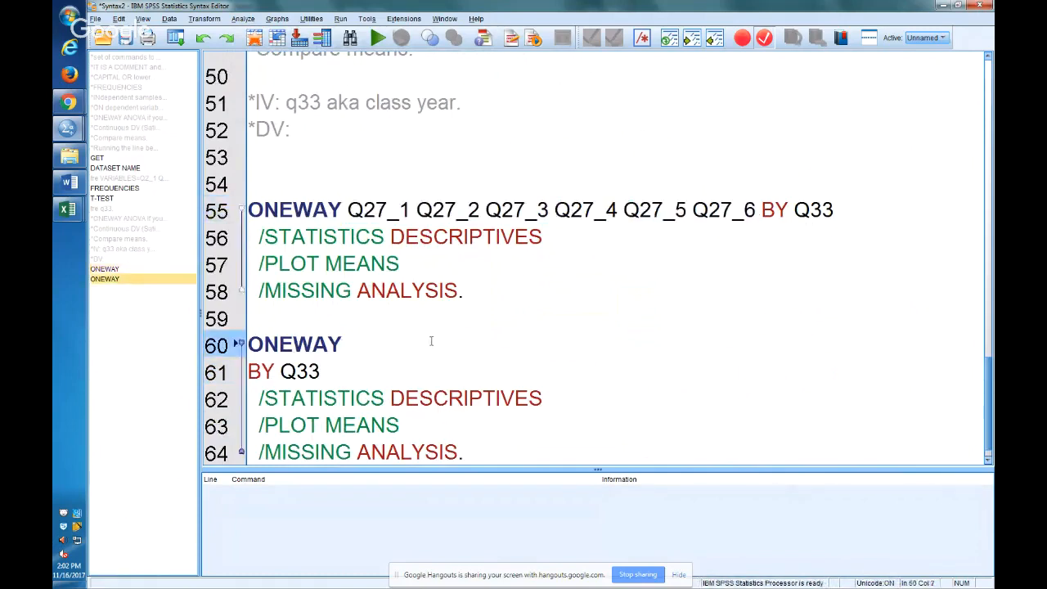
text(Q27_1 Q27_2 Q27_3 Q27_4 Q27_5 Q27_6)
scroll(475, 406, down, 1)
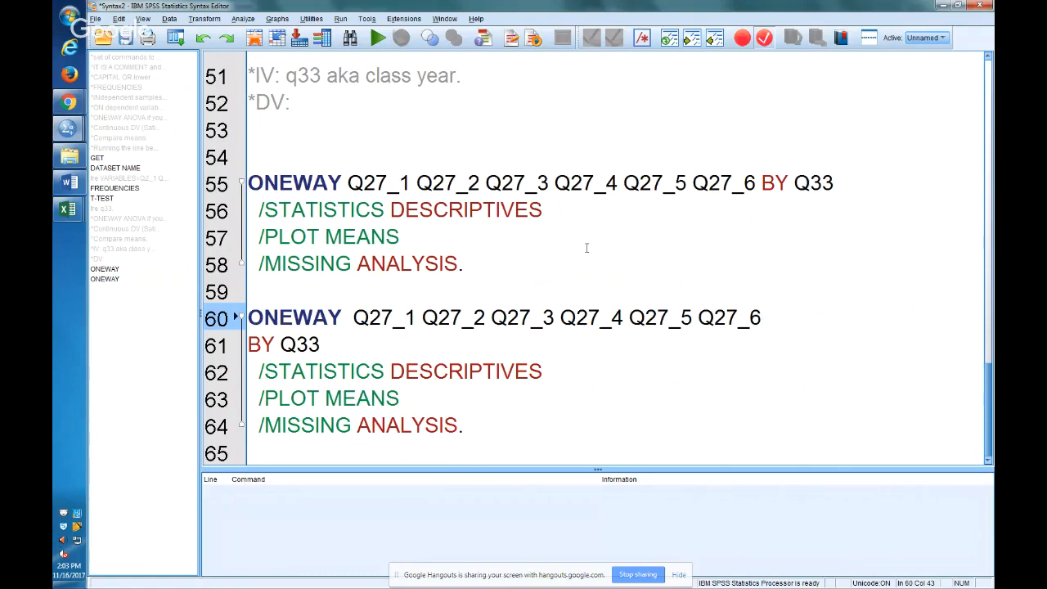
Run the first ONEWAY command for Q27_1 to Q27_6 by Q33 and select the Descriptives table in its output.
click(433, 215)
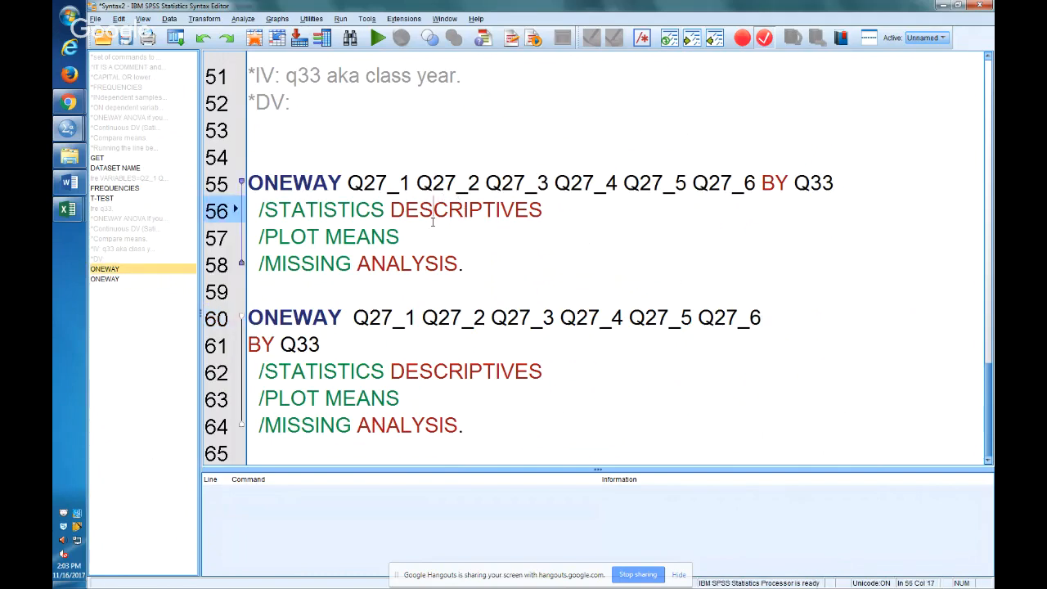
key(ctrl+r)
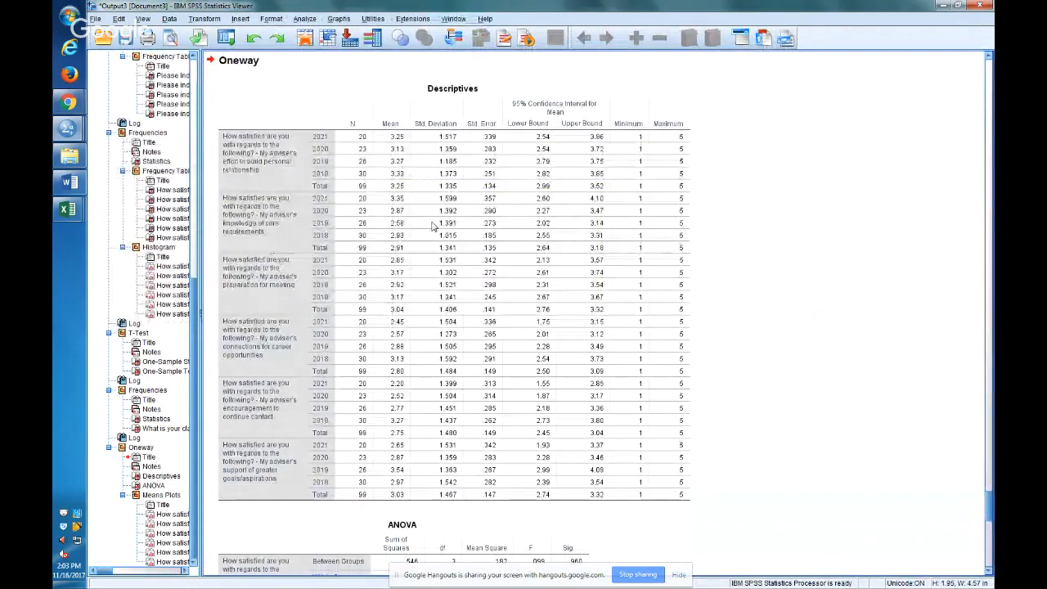
click(433, 226)
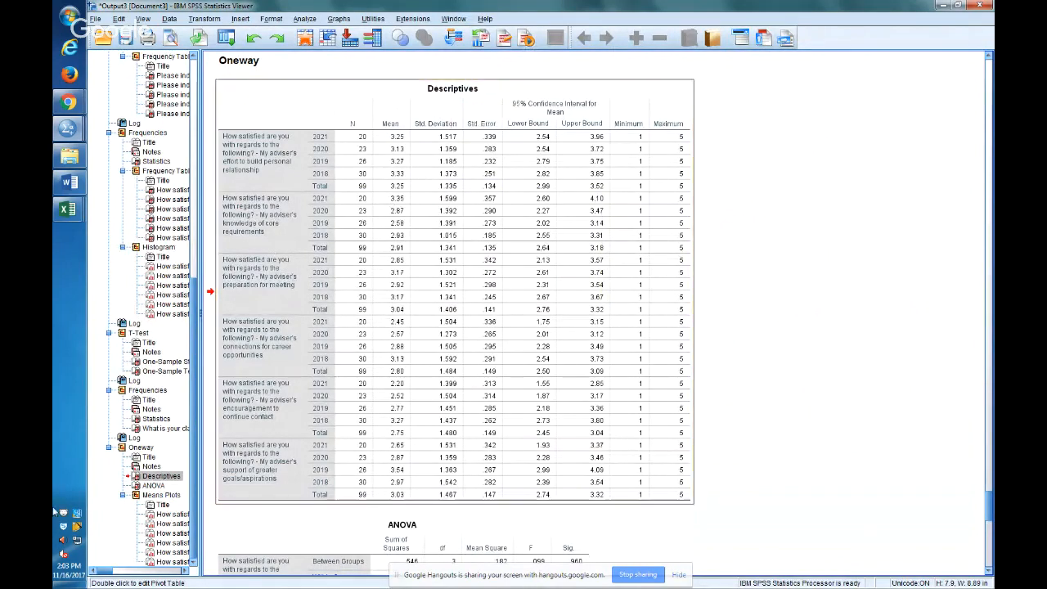
Copy the ANOVA table from the Oneway output and paste it into a new sheet of the Excel workbook Book2 at H8.
click(152, 485)
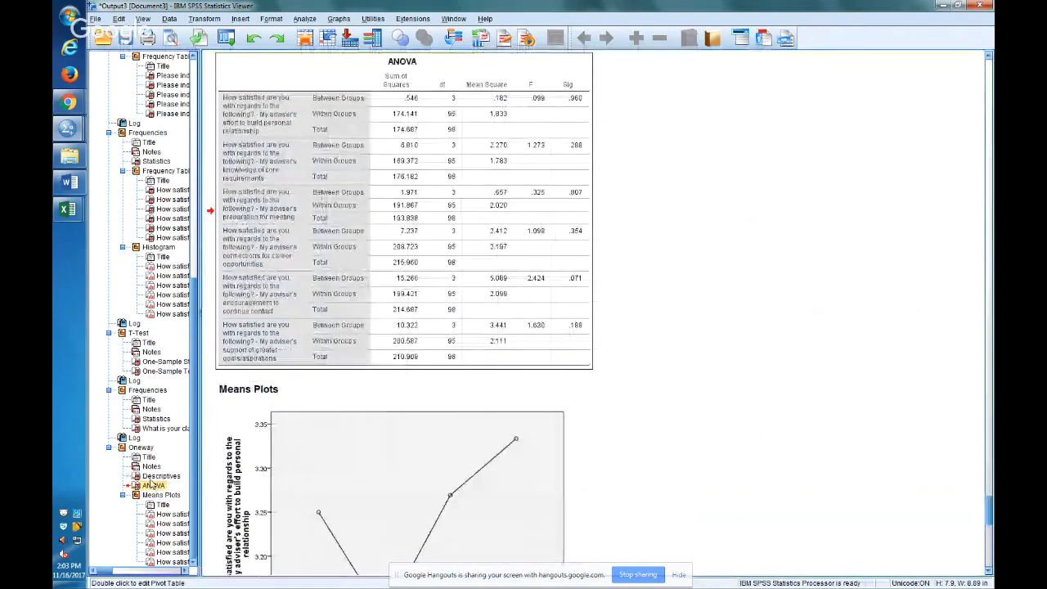
right_click(395, 194)
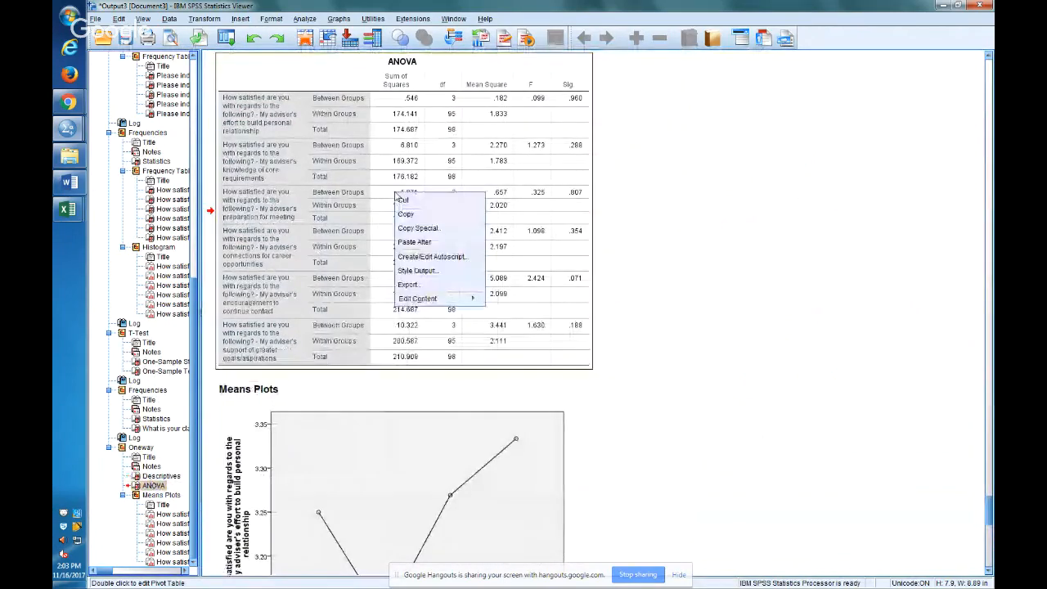
click(434, 216)
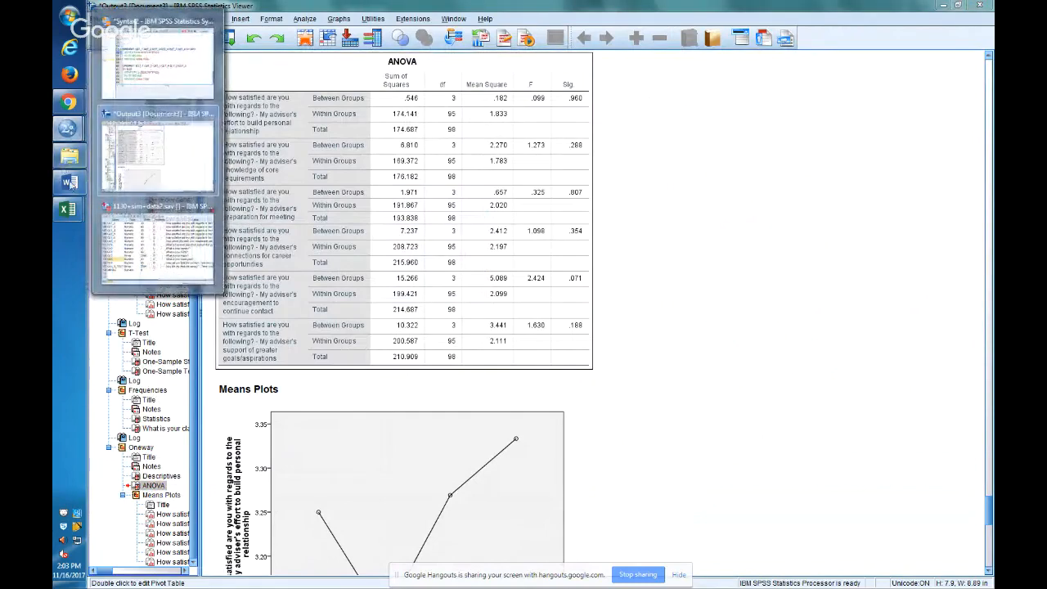
mouse_move(67, 210)
mouse_move(171, 296)
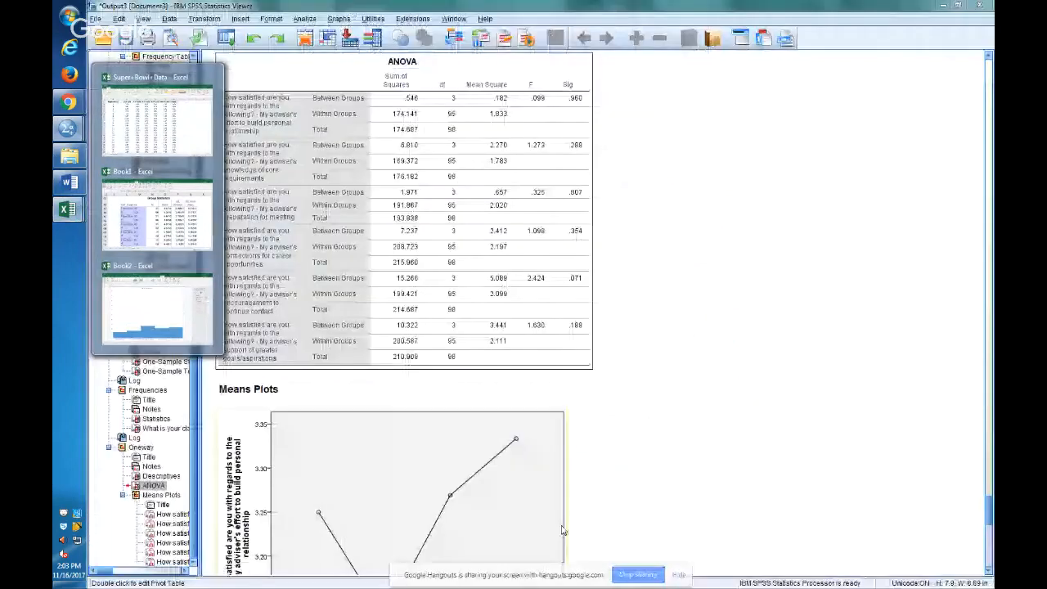
click(150, 288)
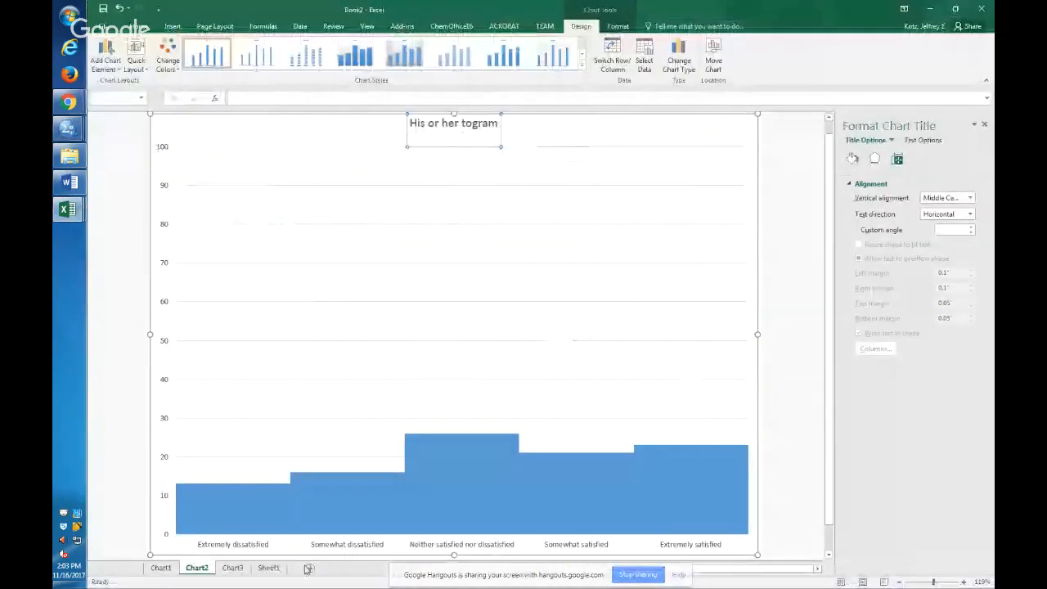
click(308, 568)
click(357, 204)
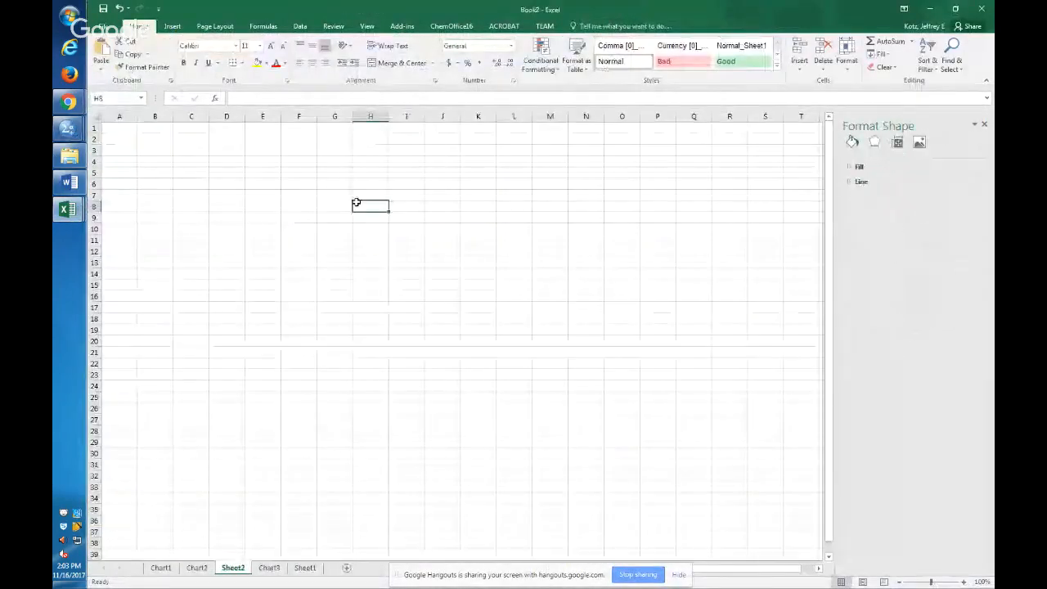
key(ctrl+v)
Zoom to the pasted ANOVA table, widen columns H and I to fit the row labels, and close the Format Shape pane.
key(alt+w)
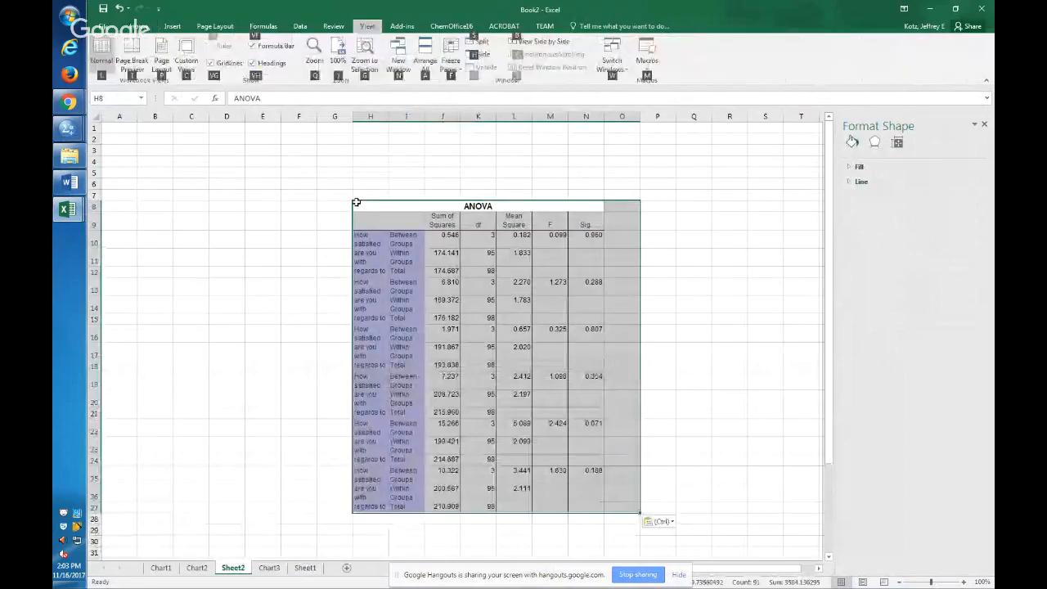
key(g)
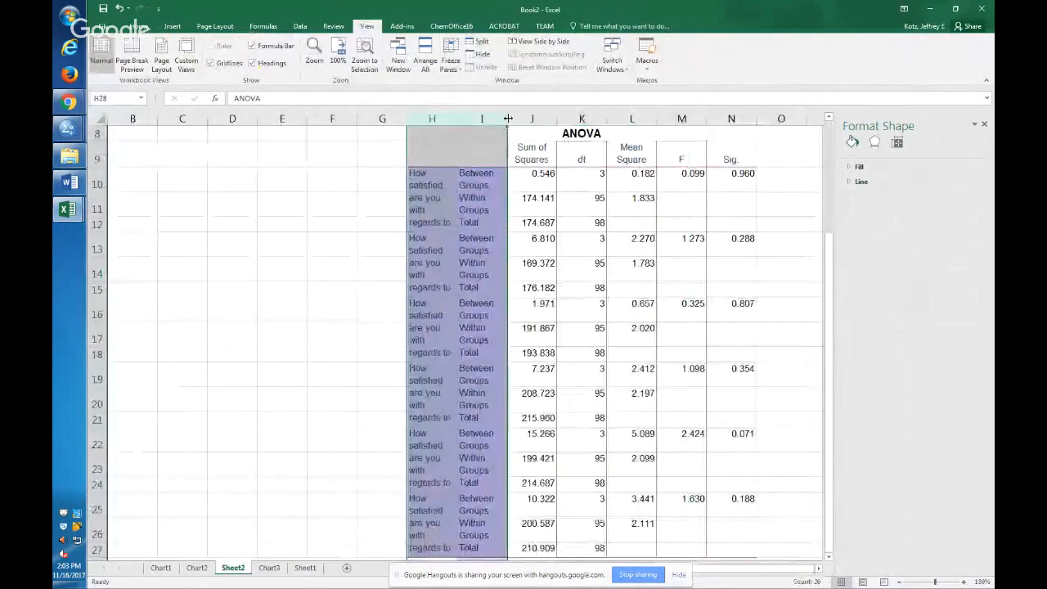
drag(508, 118, 542, 121)
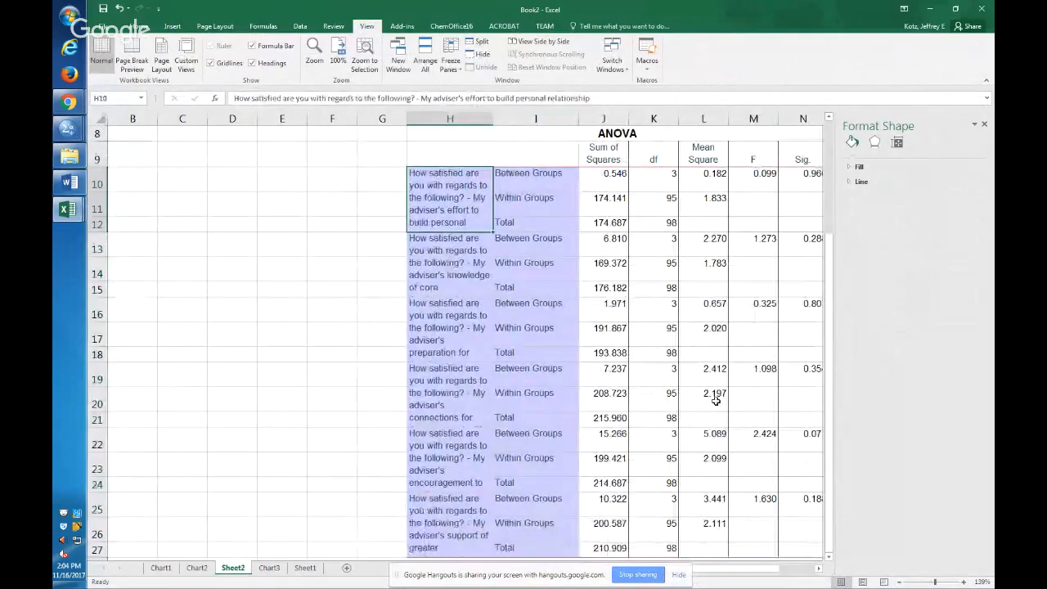
click(984, 123)
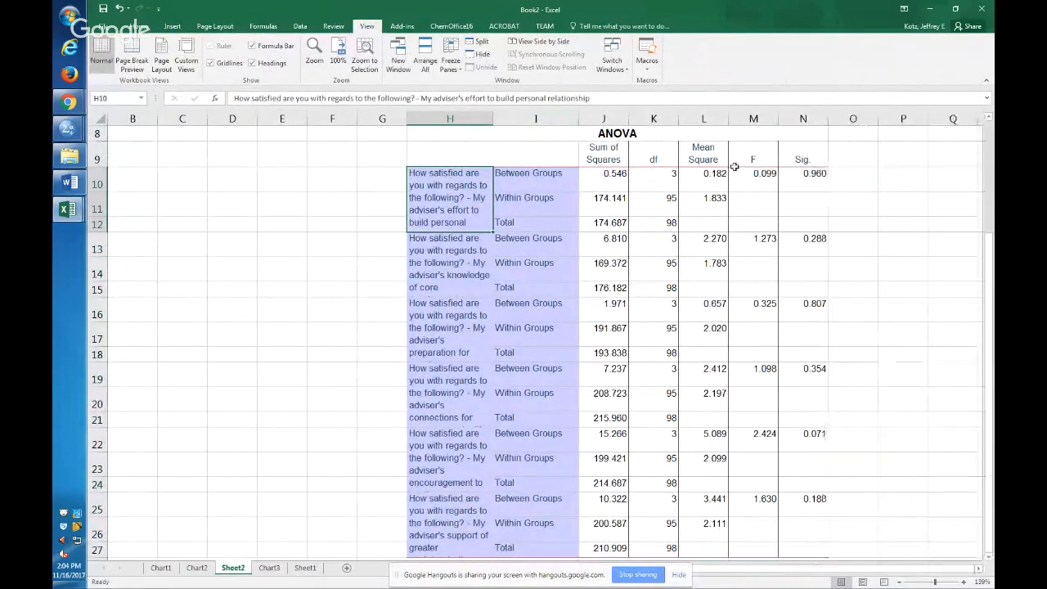
Zoom to the first item's rows H10:N12 and review the survey item labels in column H from H10 to H19.
drag(803, 223, 425, 193)
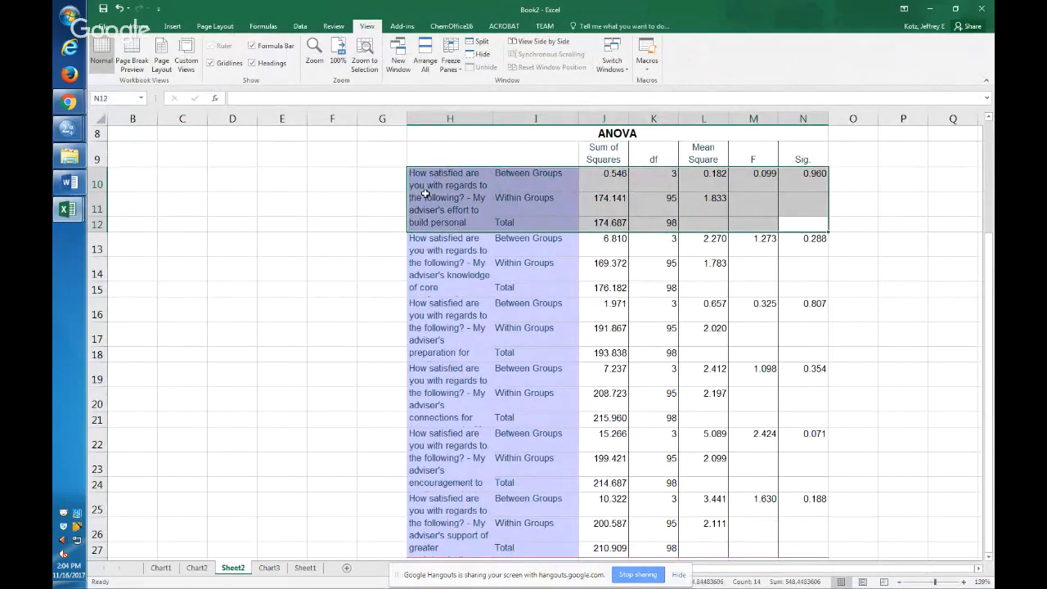
key(alt+w)
key(g)
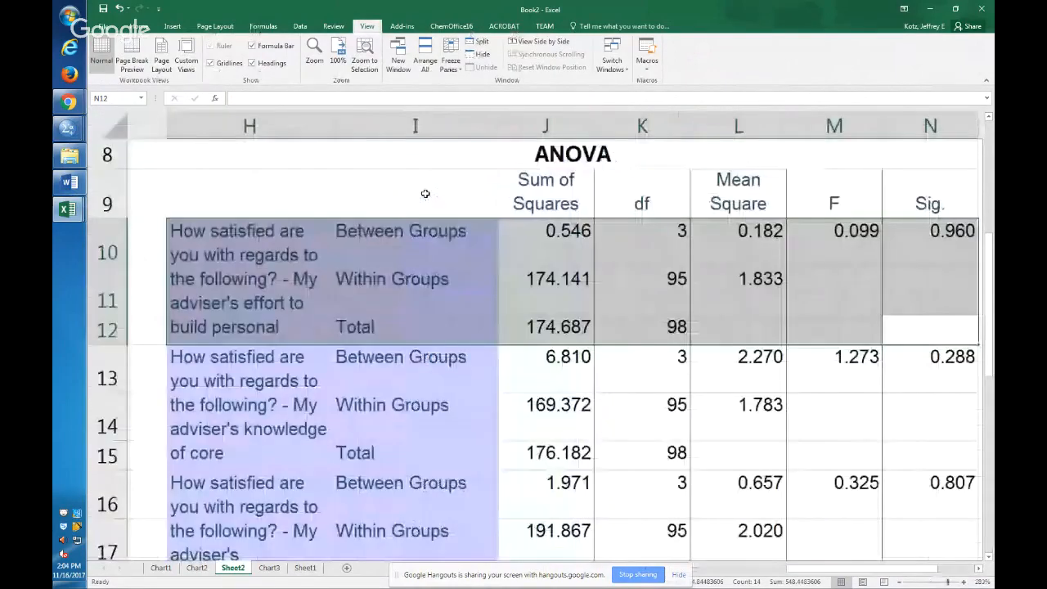
click(274, 329)
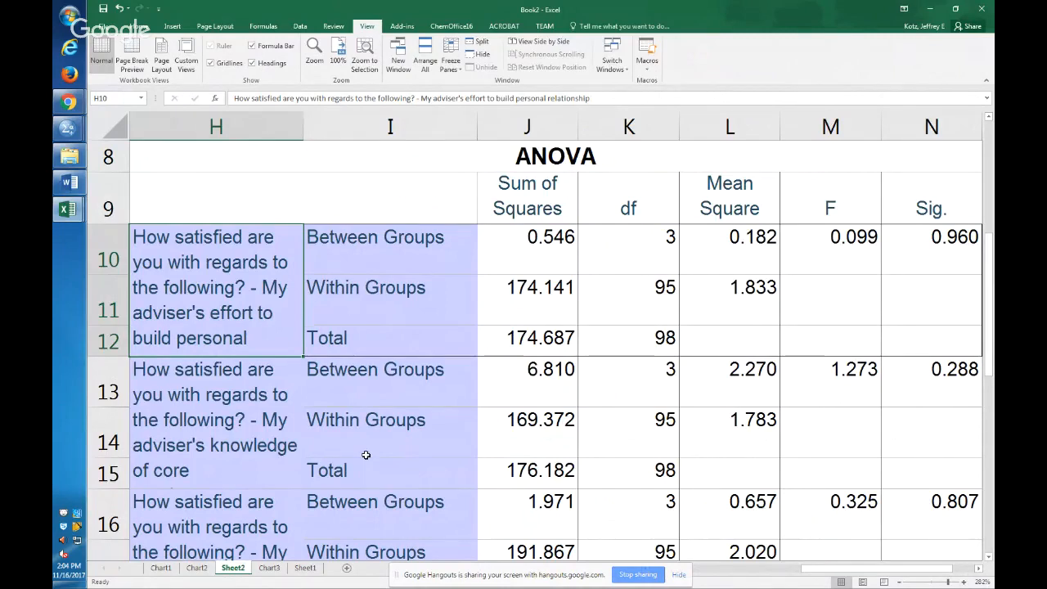
key(Down)
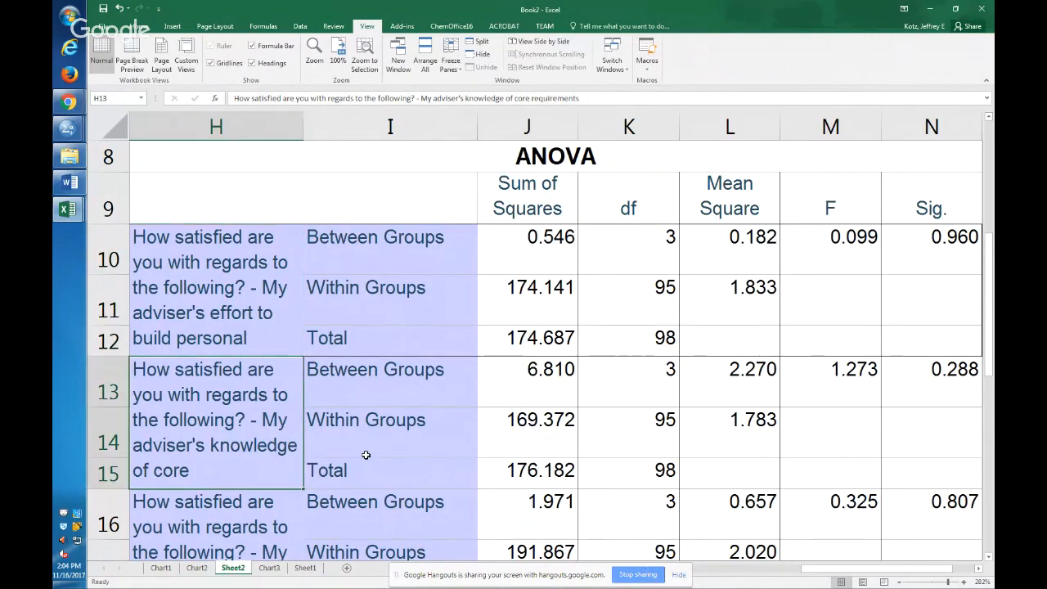
key(Down)
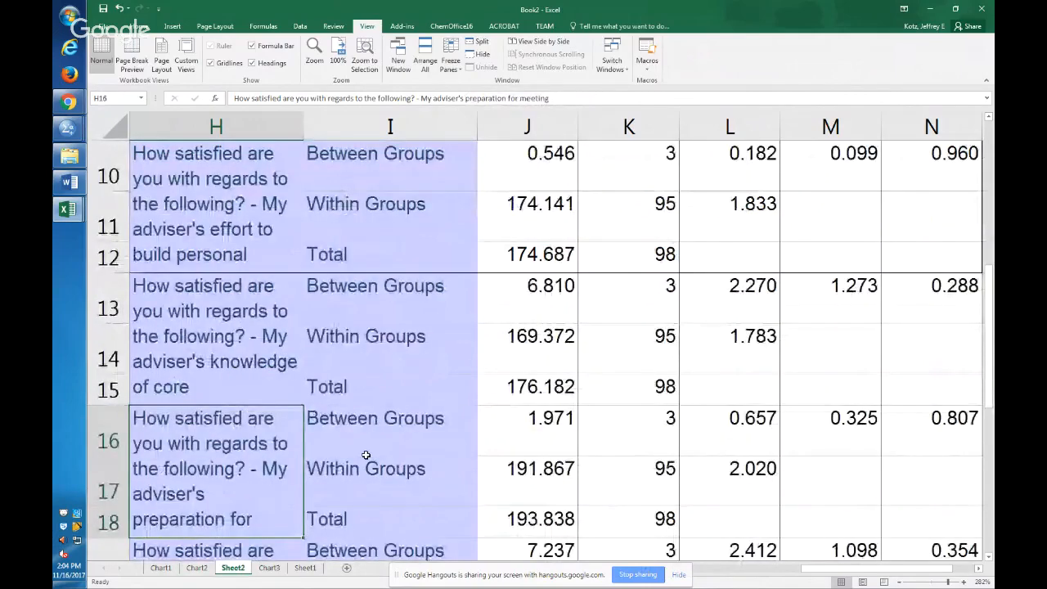
key(Down)
scroll(366, 455, down, 1)
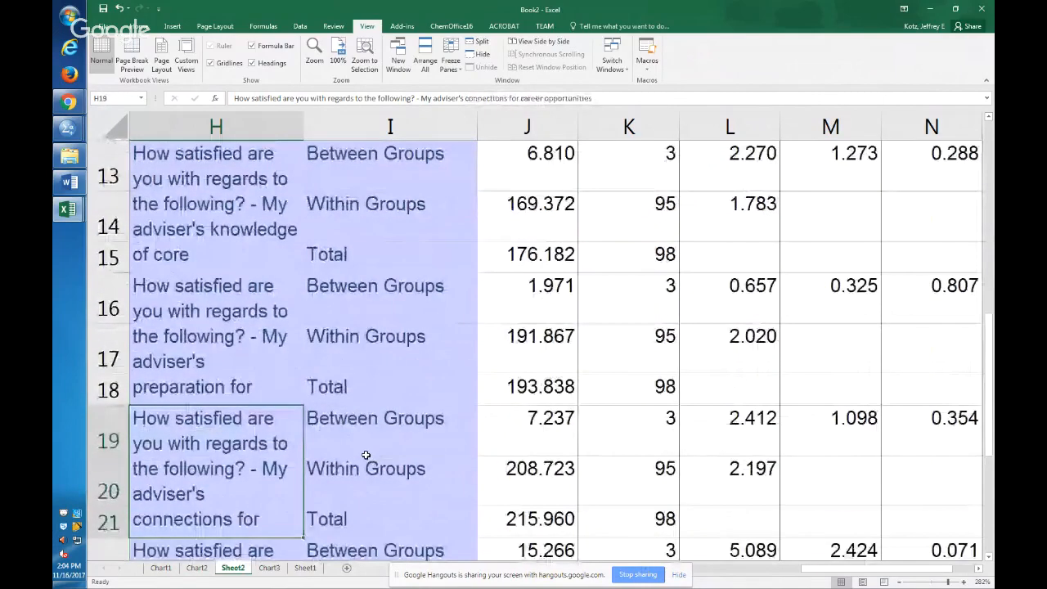
key(Up)
key(Up)
key(Up)
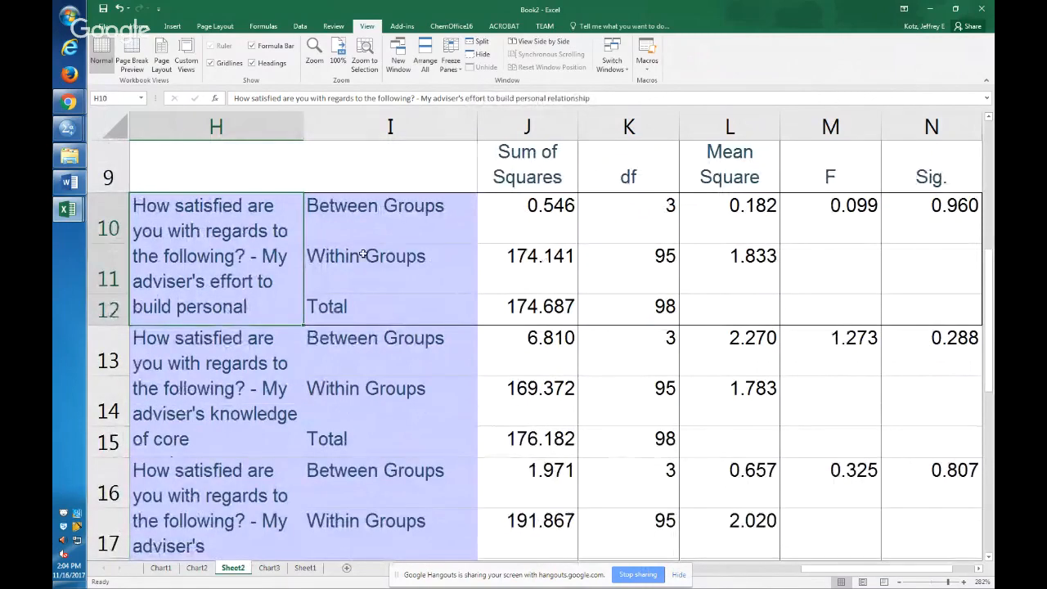
Examine the first item's Between Groups and Within Groups rows and their degrees of freedom in K10 and K11.
click(401, 228)
click(409, 256)
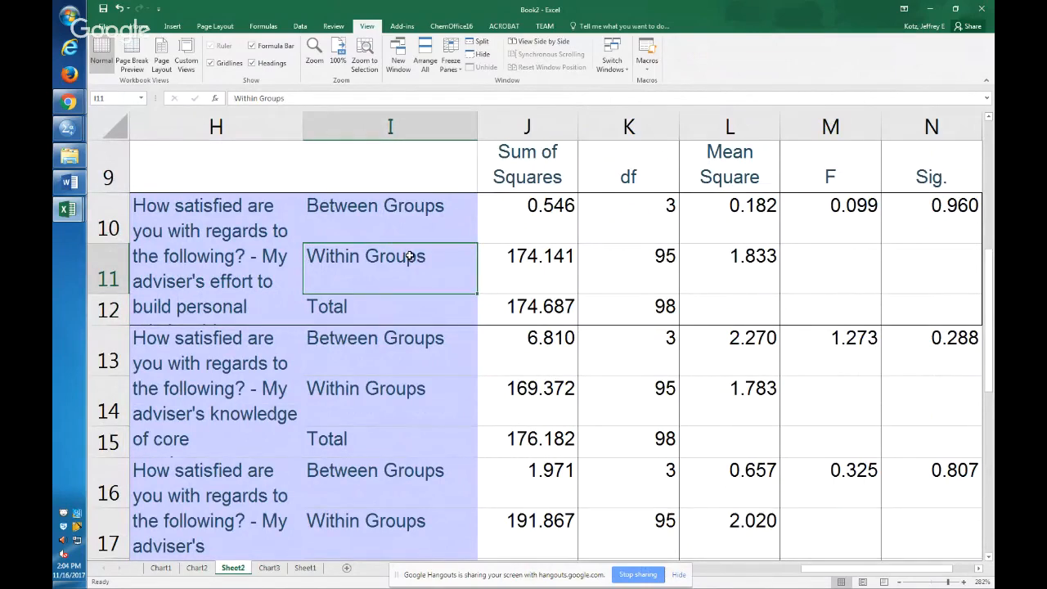
click(419, 200)
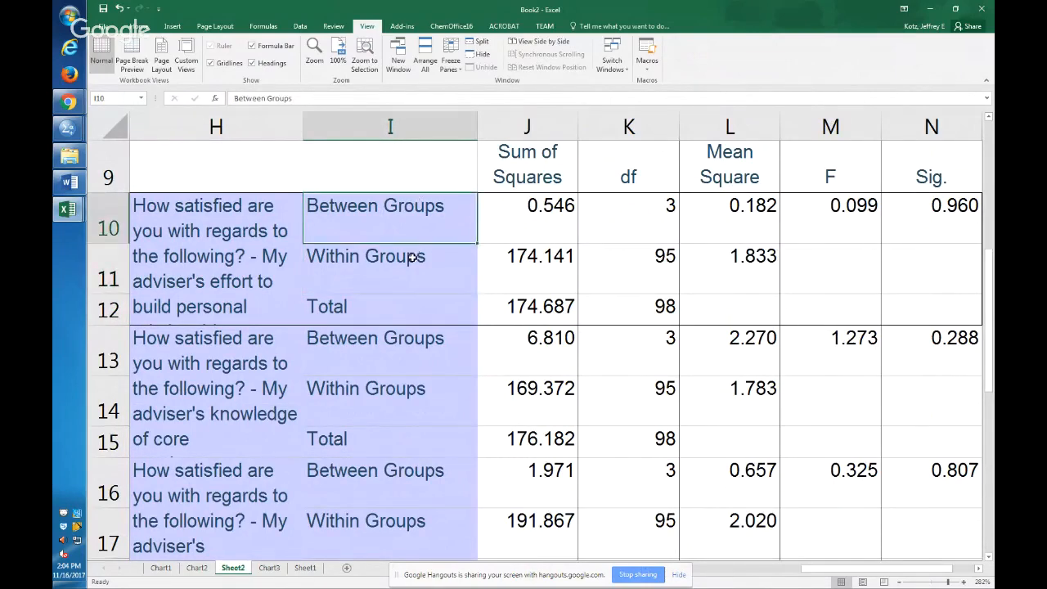
click(413, 257)
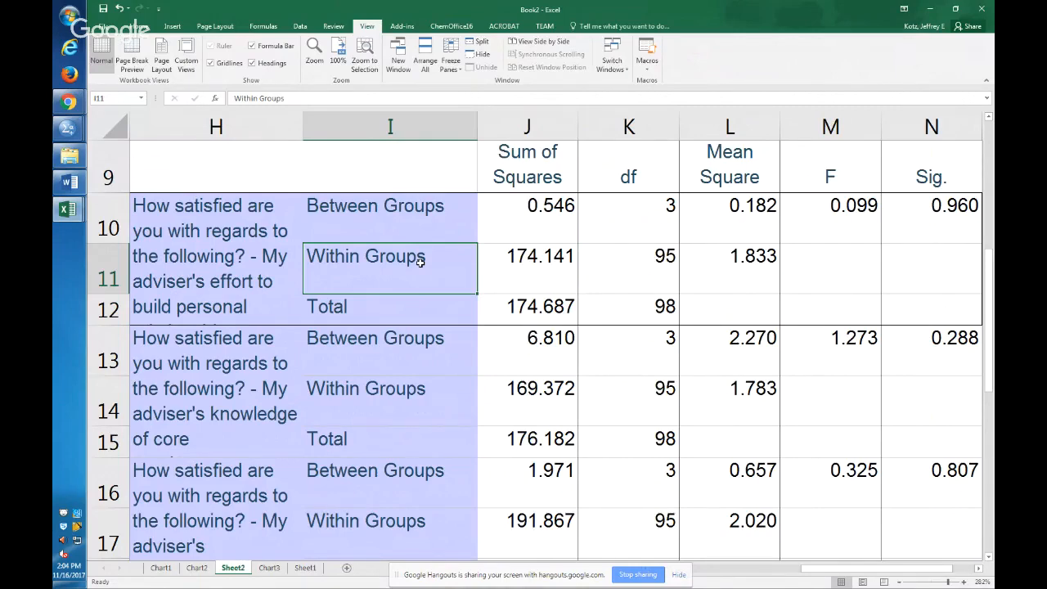
click(592, 171)
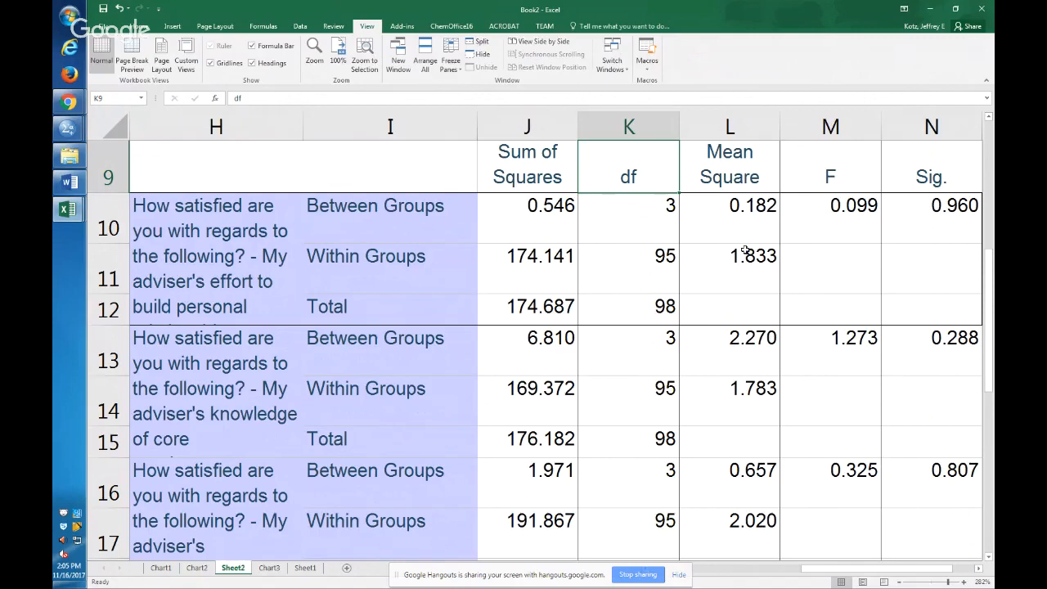
key(Down)
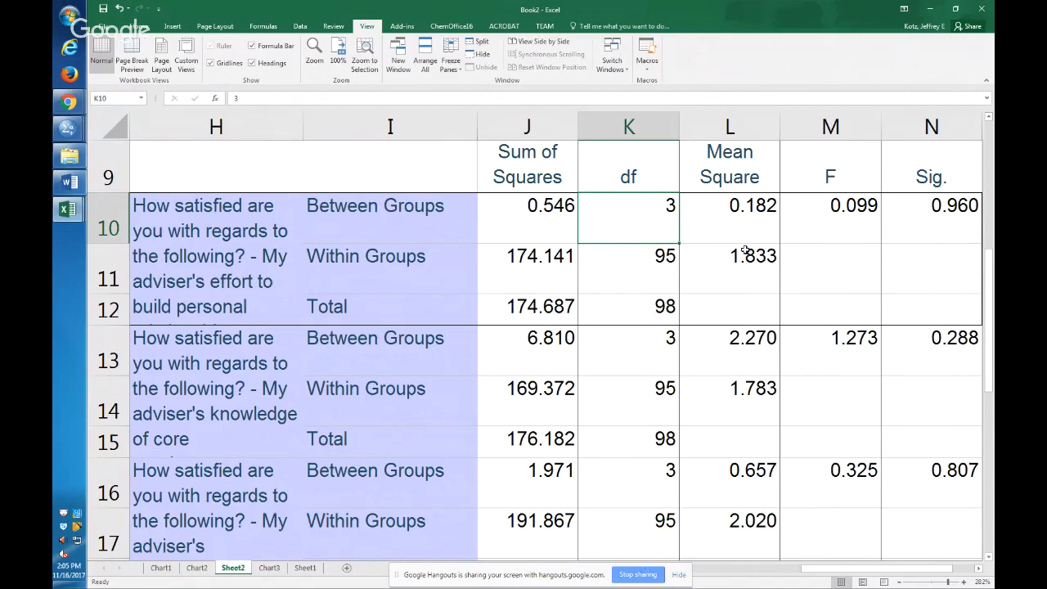
key(Down)
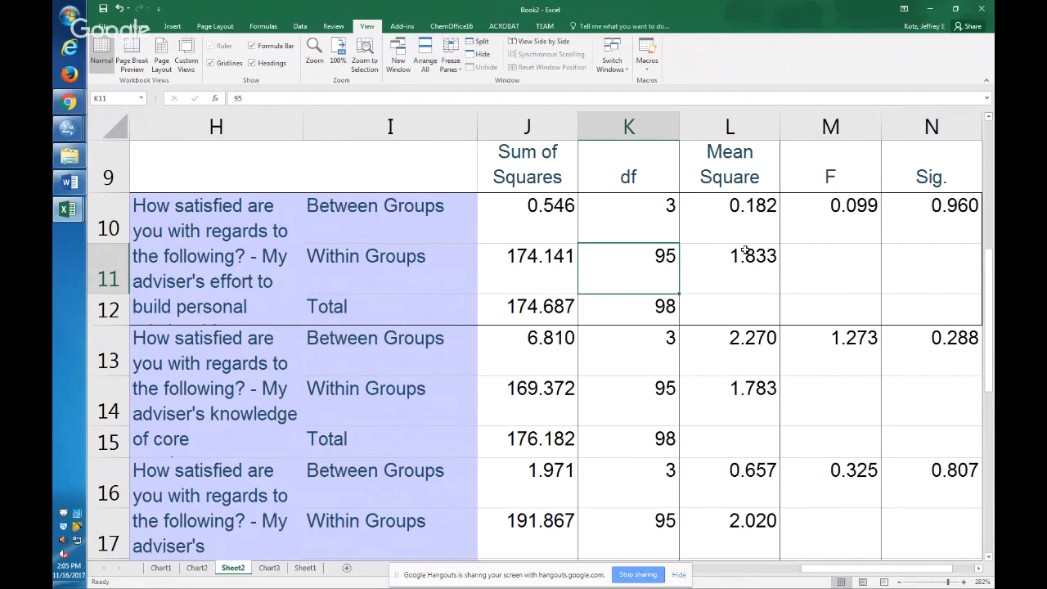
Examine the first item's significance value in the Sig. column of the ANOVA table.
key(Down)
key(Right)
key(Right)
key(Right)
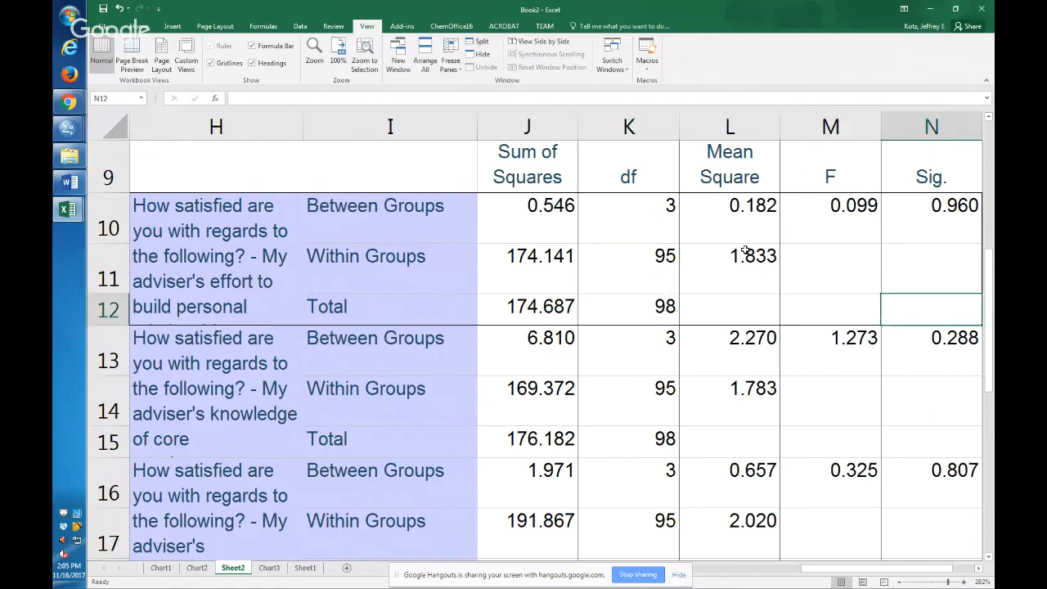
key(Up)
key(Up)
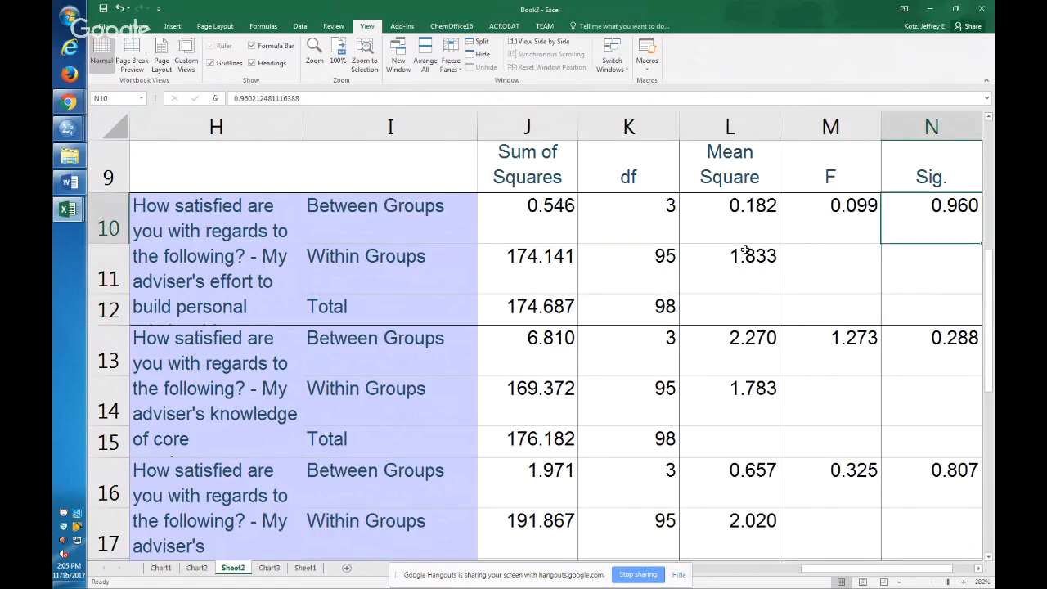
key(Up)
key(Up)
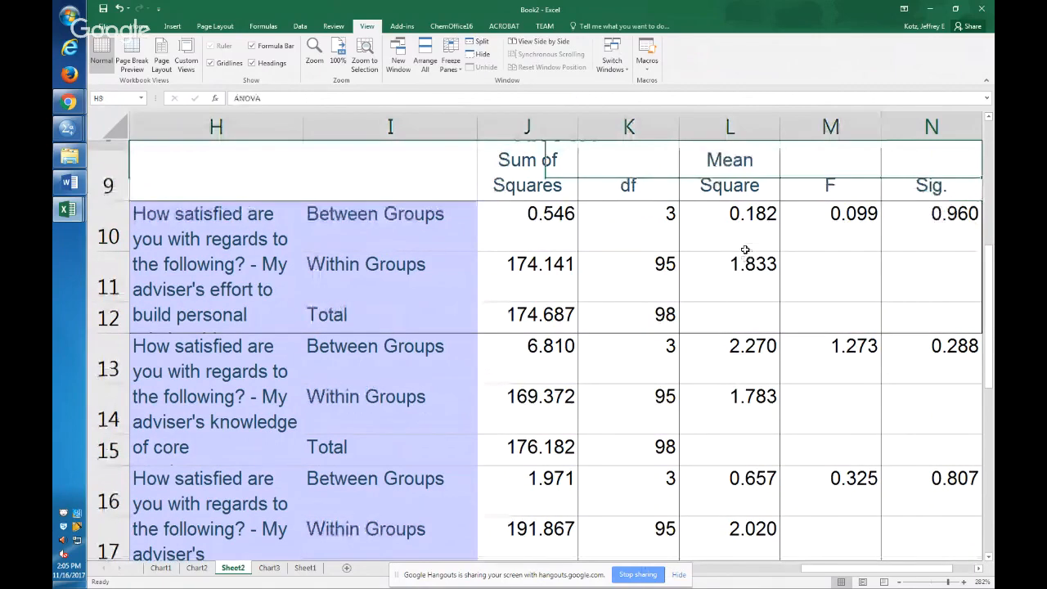
Enter "p-value" in cell N10 beneath the Sig. heading.
click(951, 208)
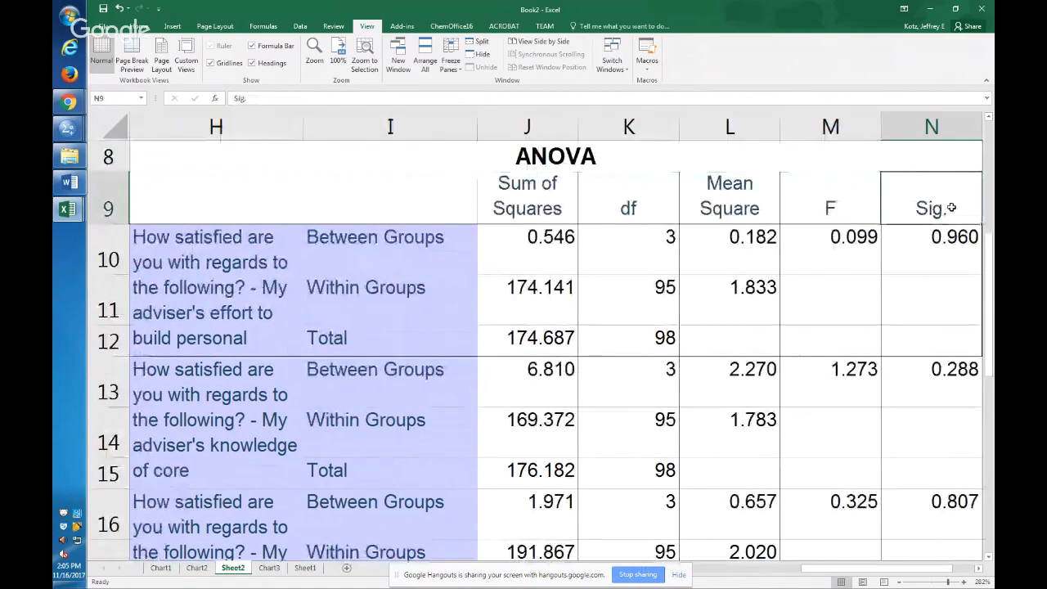
key(Down)
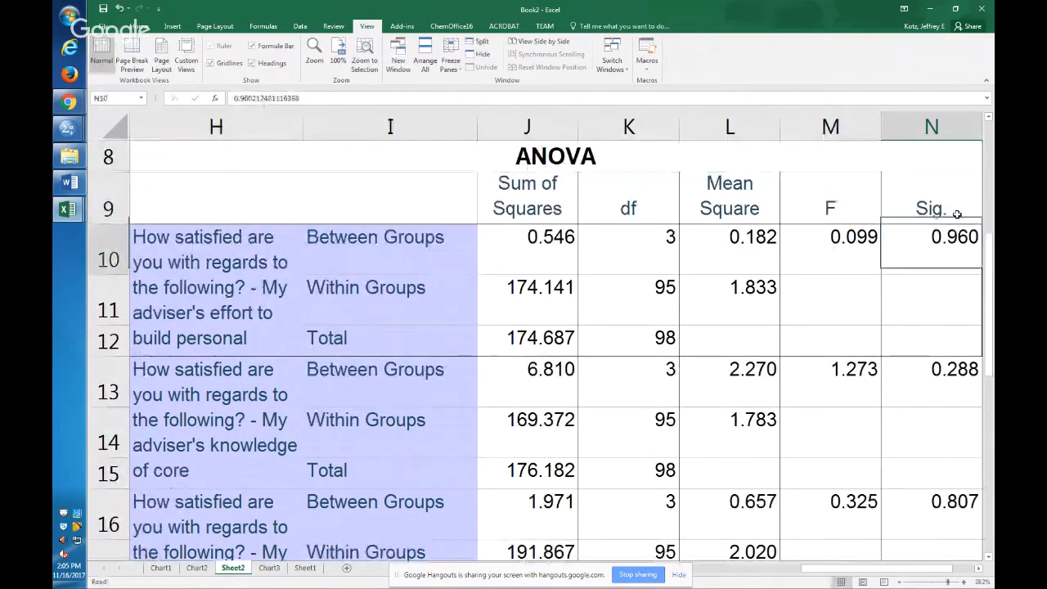
text(p-=va)
key(BackSpace)
key(BackSpace)
key(BackSpace)
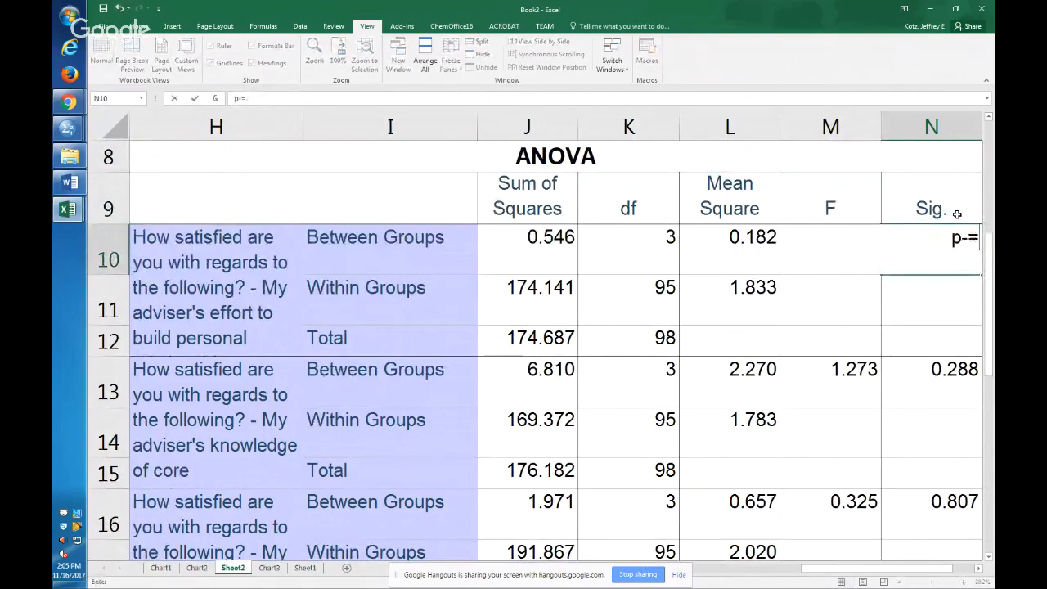
text(value)
key(Return)
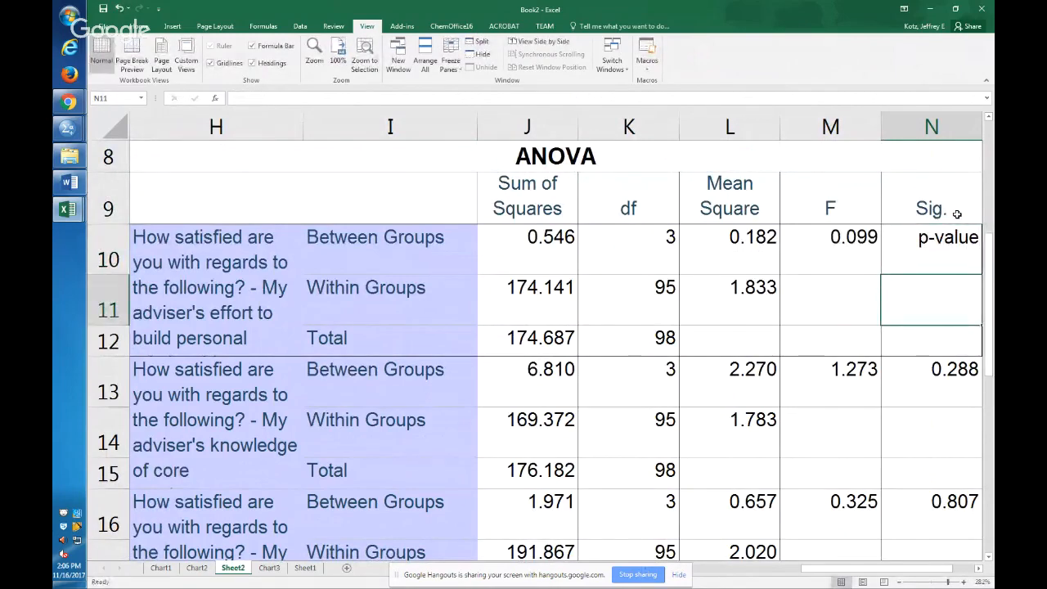
Undo the text entry in N10 and change the column heading in N9 to "Sig. p-value".
key(ctrl+z)
double_click(935, 209)
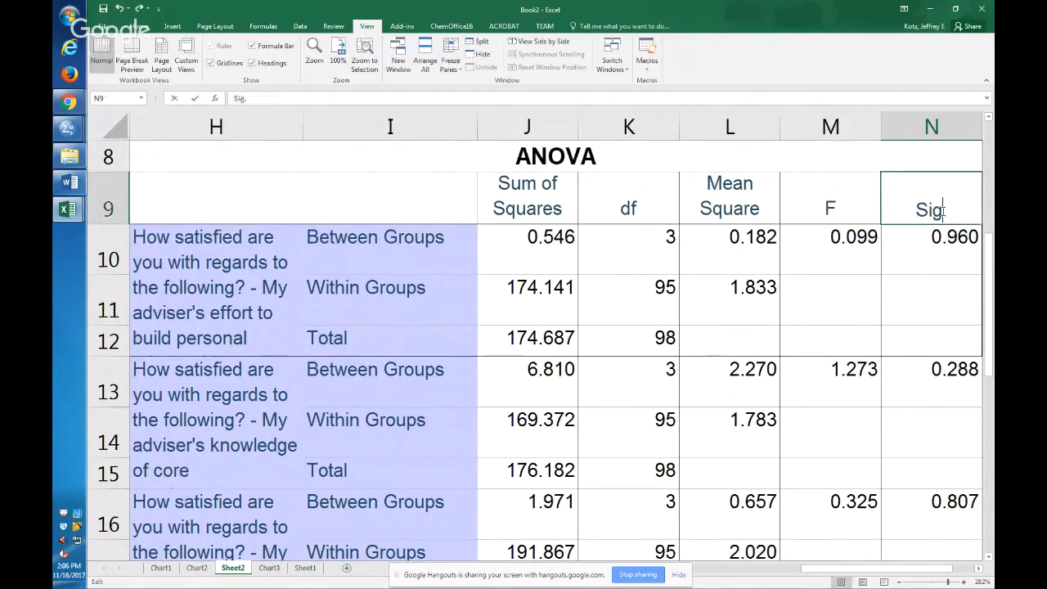
key(Right)
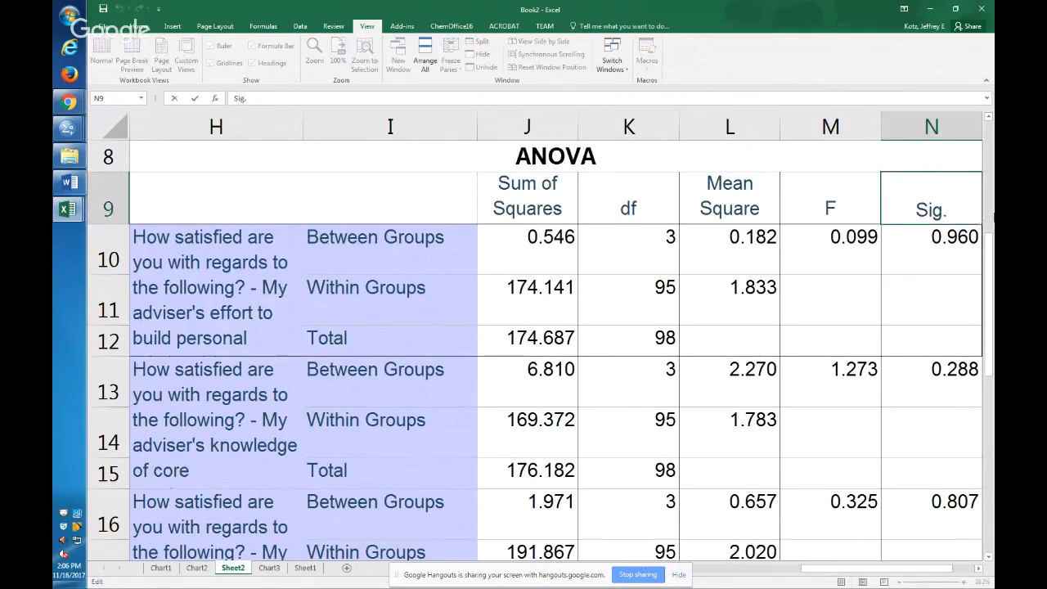
text(p)
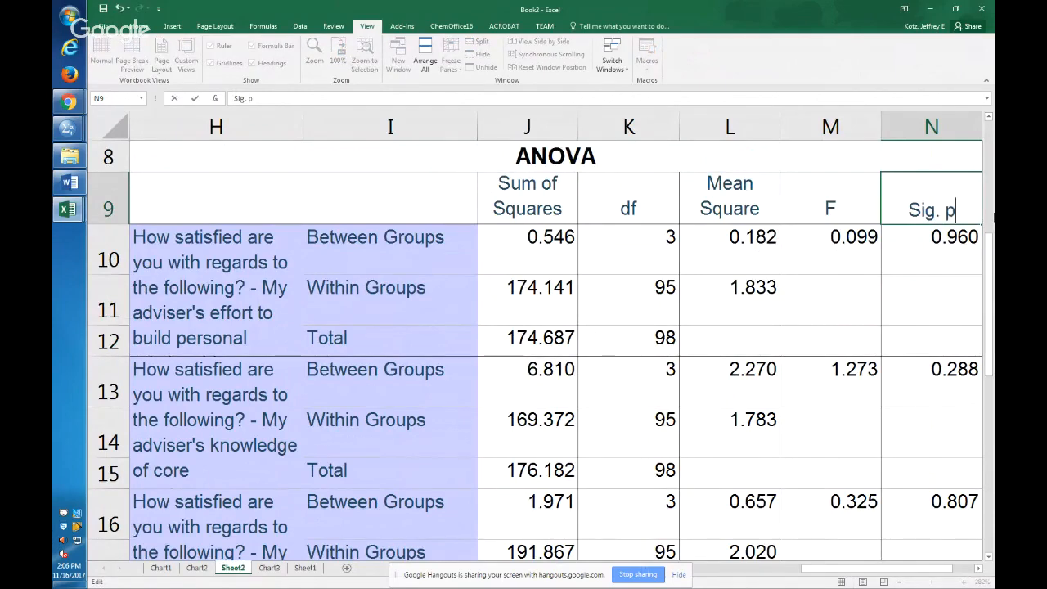
text(-value)
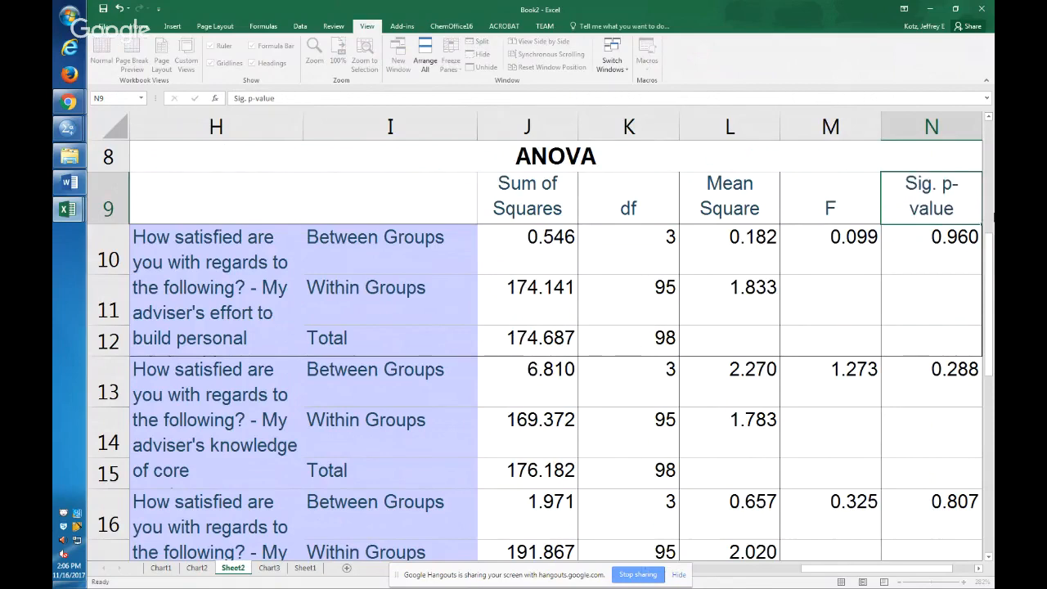
key(Return)
Examine the first item's p-value, label, F value, sum of squares and the two mean squares in L10 and L11.
click(946, 220)
click(949, 241)
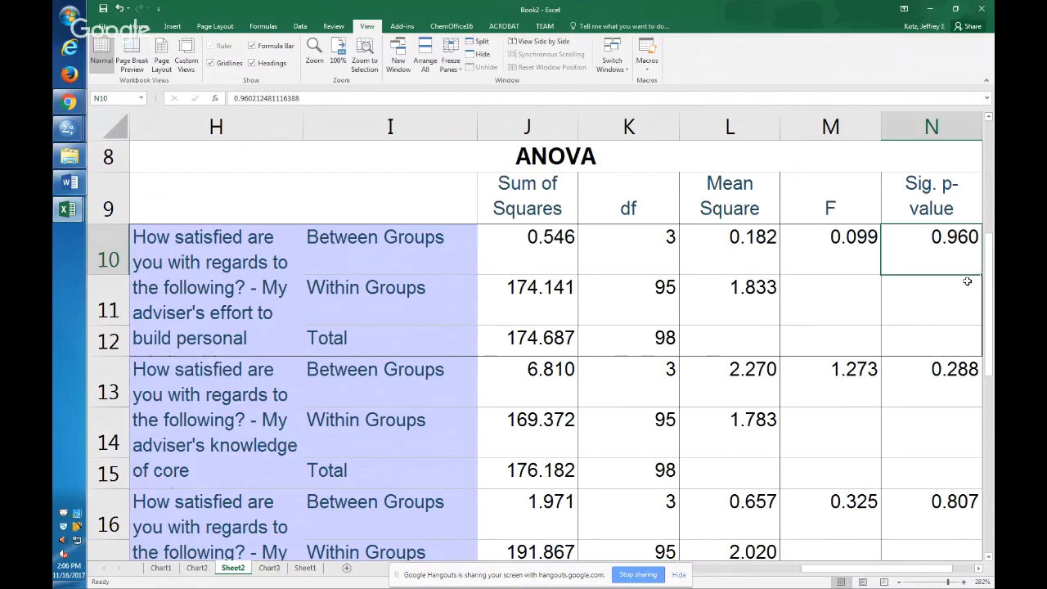
click(166, 265)
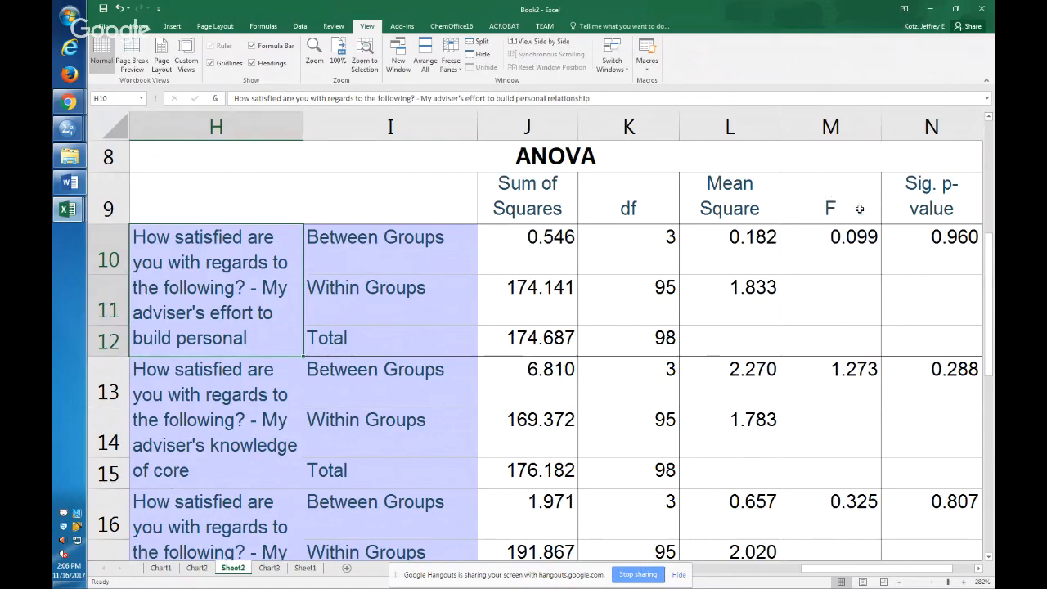
click(934, 247)
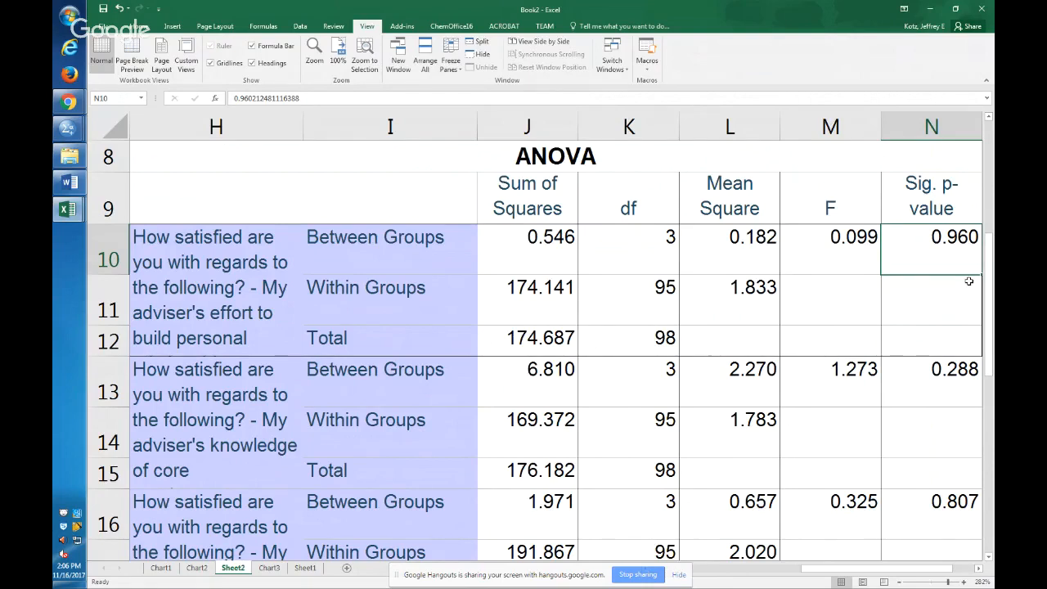
key(Left)
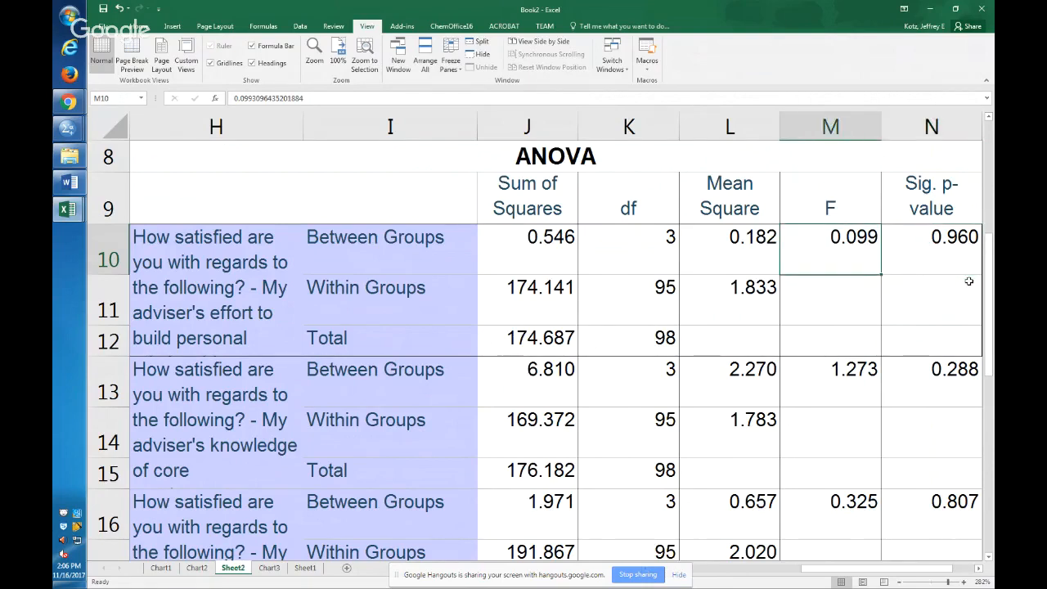
key(Up)
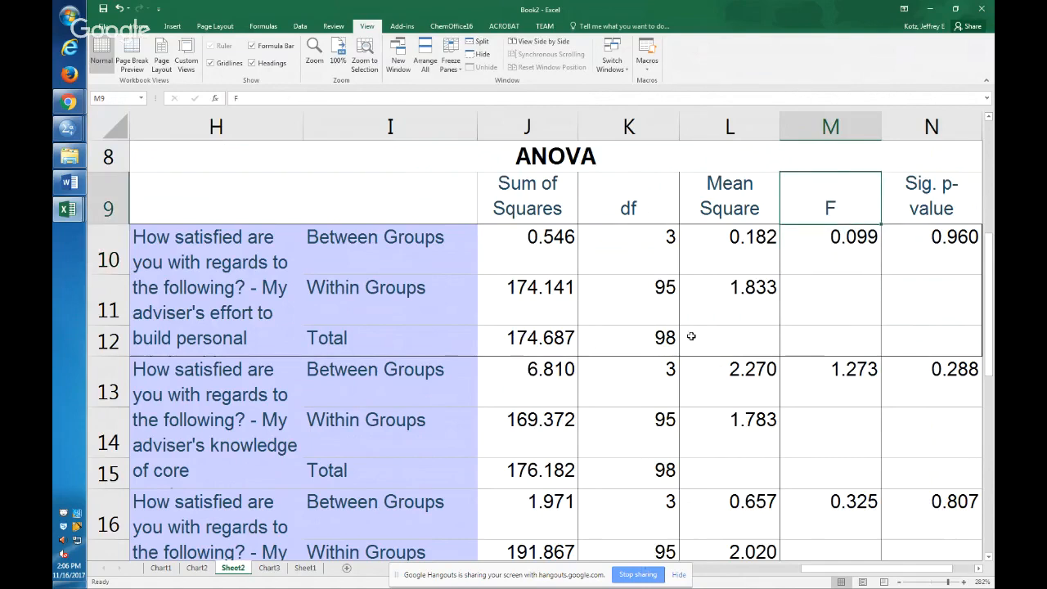
click(524, 270)
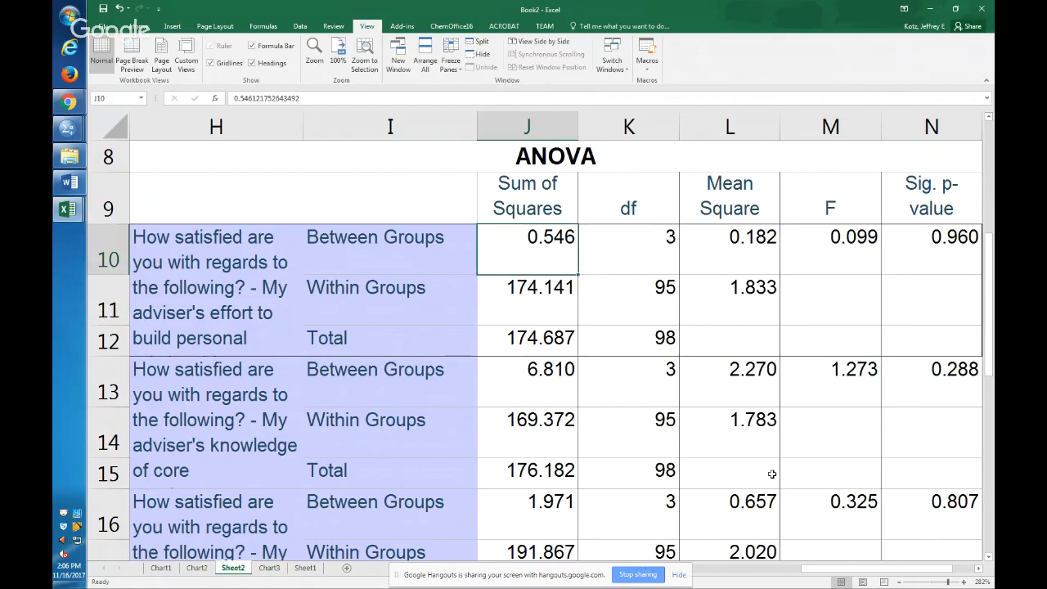
key(Right)
key(Right)
key(Down)
key(Up)
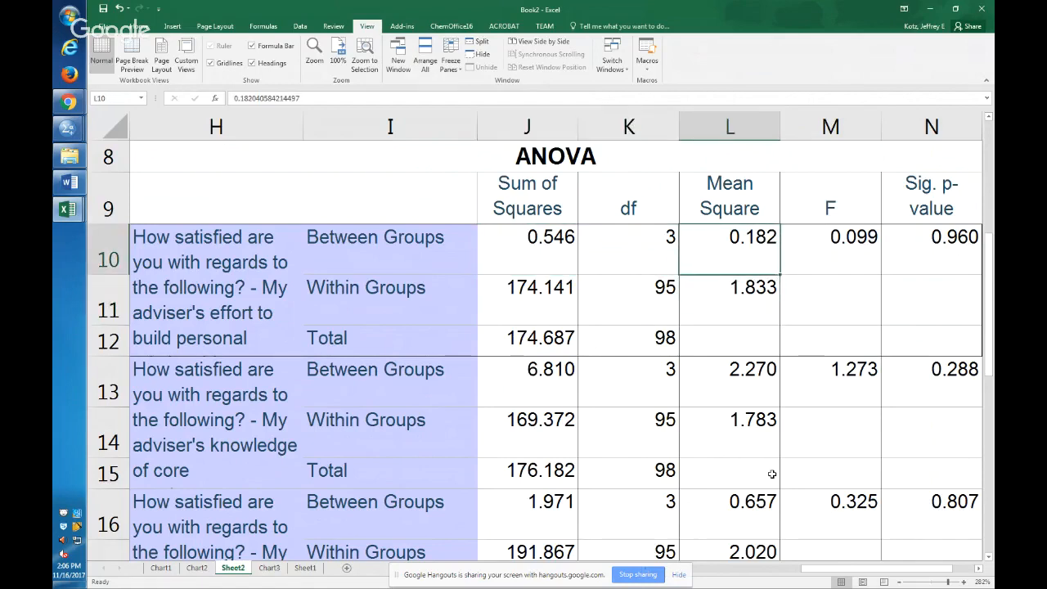
key(Down)
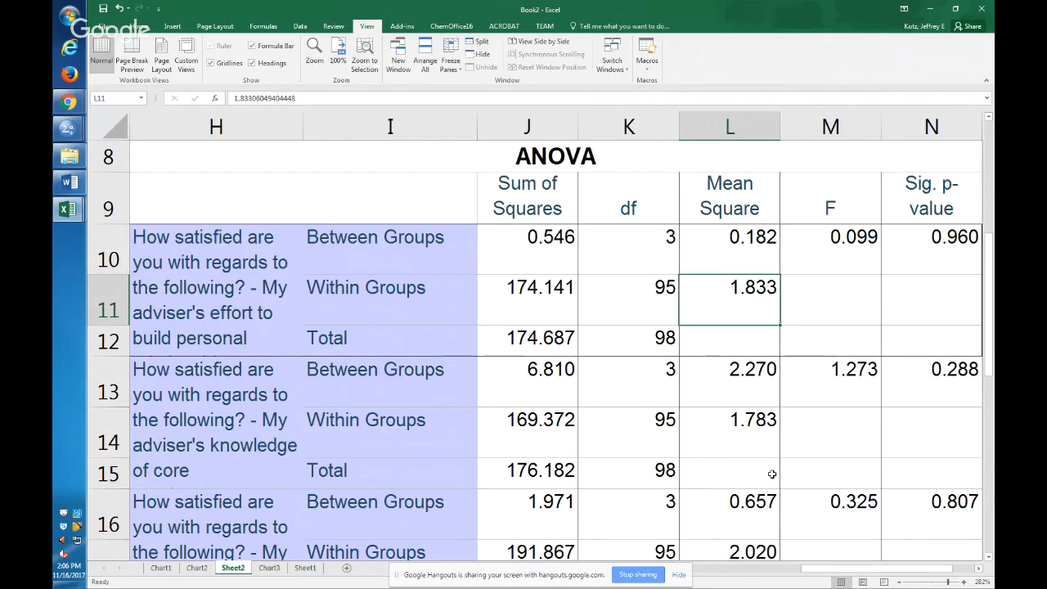
key(Up)
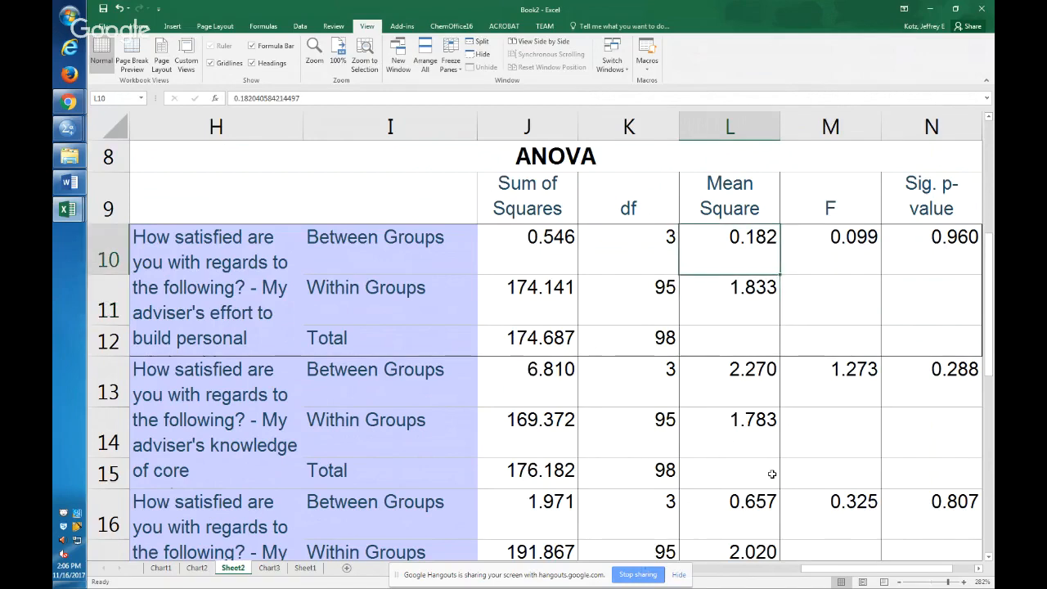
Calculate the first item's F ratio in M11 with the formula =L10/L11.
key(Down)
key(Right)
text(=)
key(Left)
key(Up)
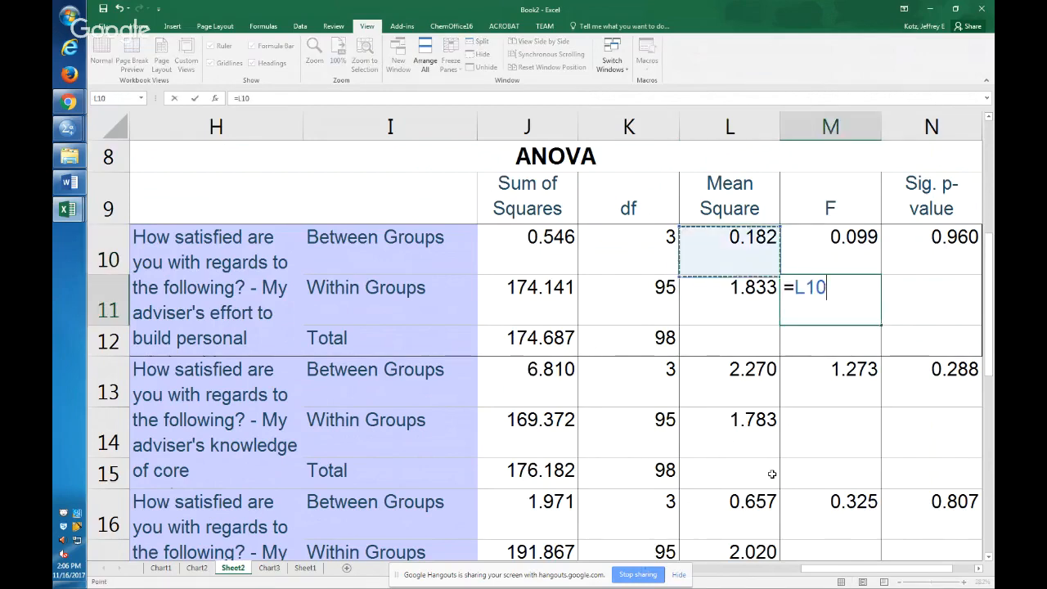
text(/)
key(Left)
key(Return)
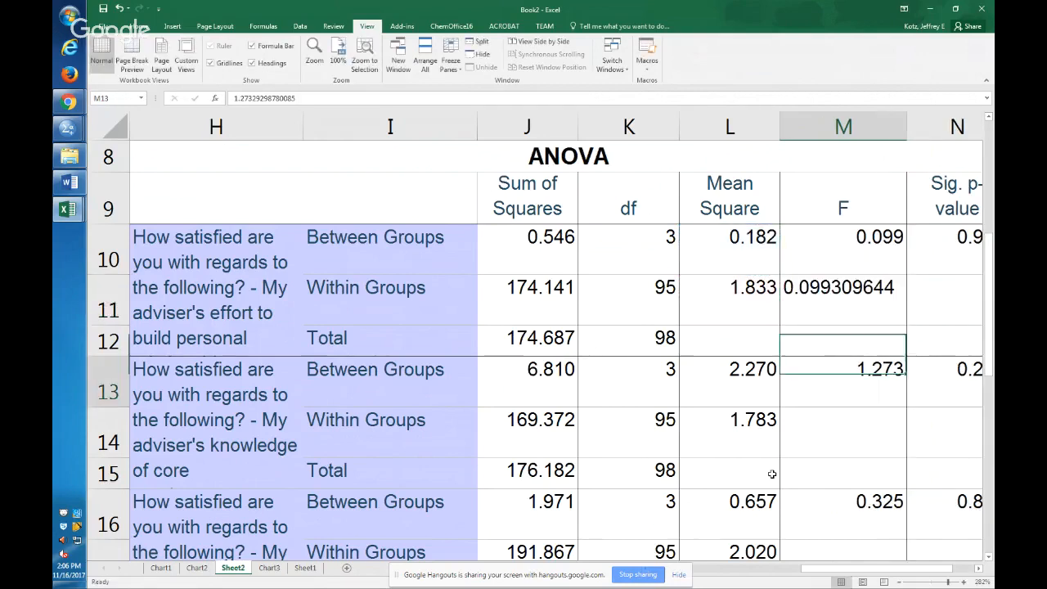
key(Up)
key(alt+h)
key(o)
key(i)
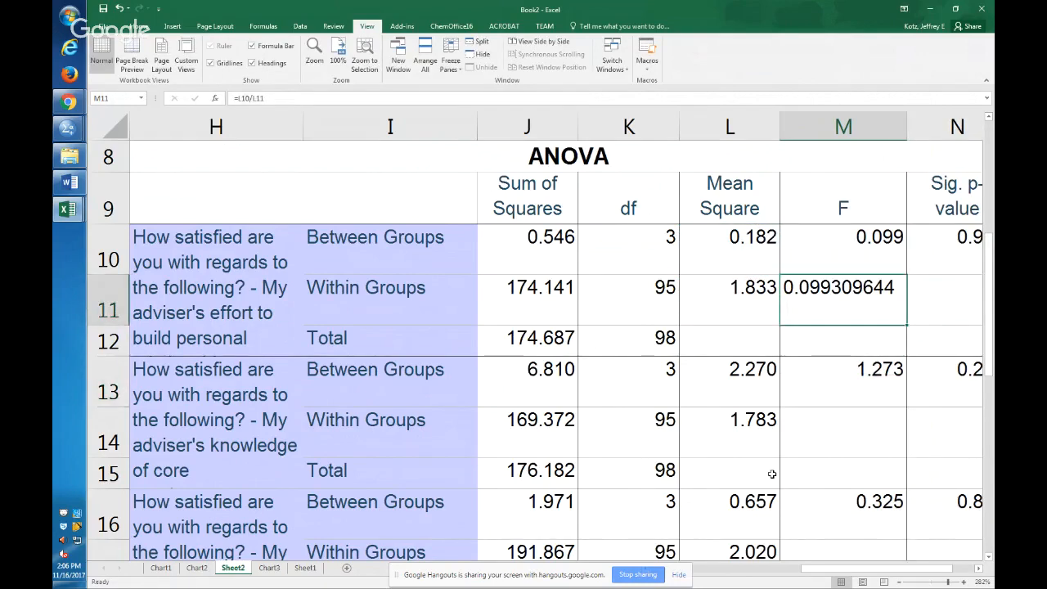
Undo the F ratio formula entered in M11.
key(Right)
key(ctrl+z)
key(ctrl+z)
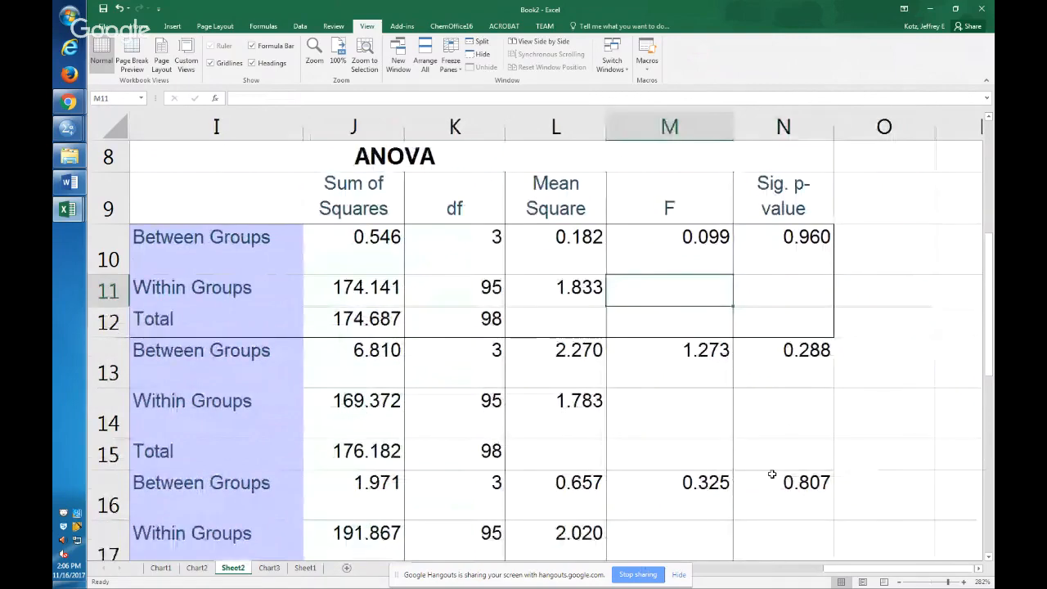
Review the p-values of the survey items down column N, from N10 to N22.
key(Right)
key(Down)
key(Down)
key(Down)
key(Down)
key(Down)
key(Down)
key(Down)
key(Down)
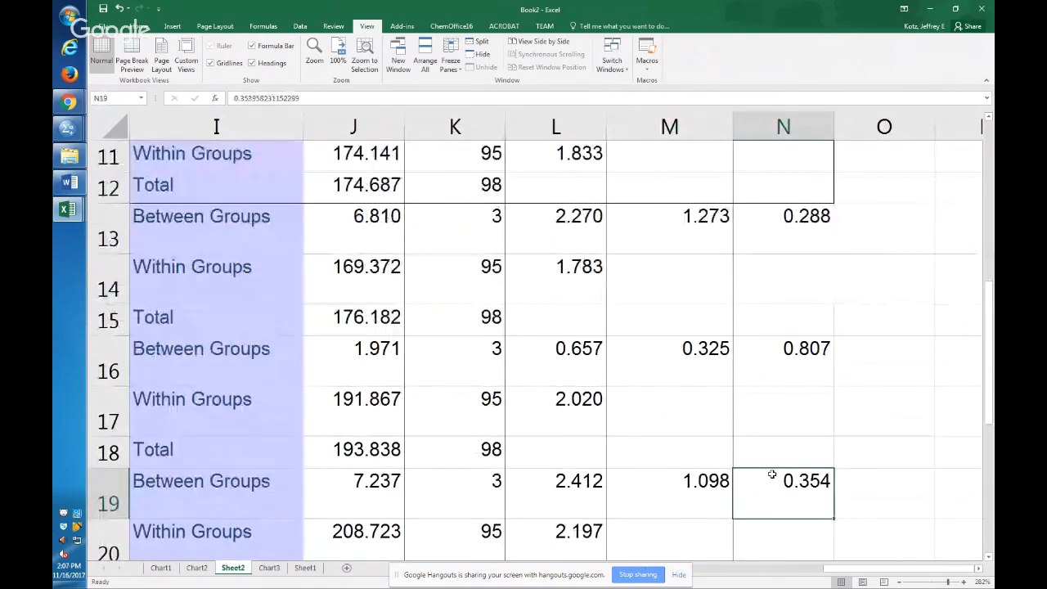
key(Up)
key(Up)
key(Up)
key(Up)
key(Up)
key(Up)
key(Up)
key(Up)
key(Up)
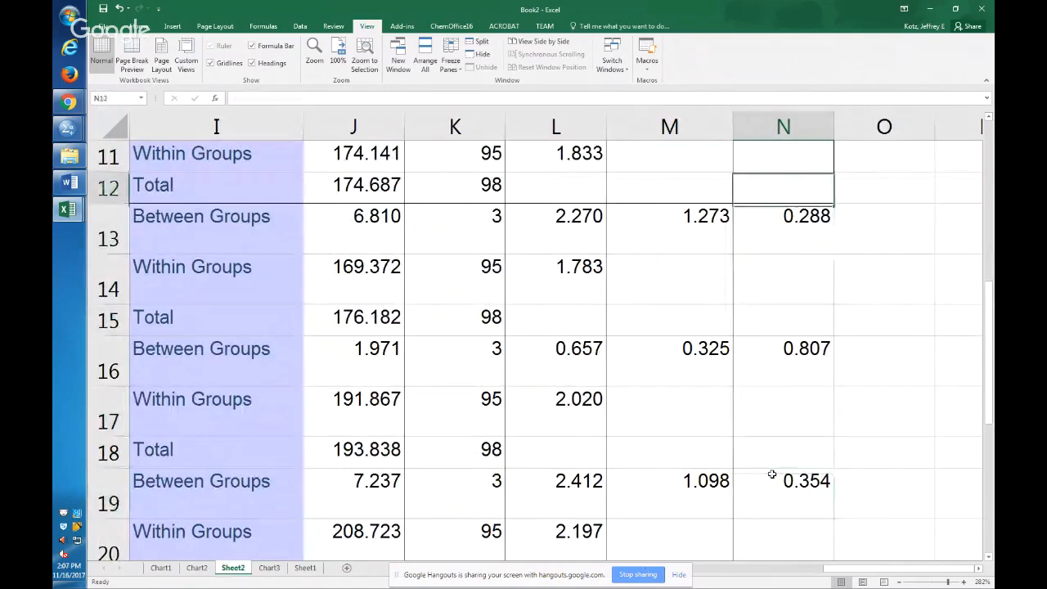
key(Up)
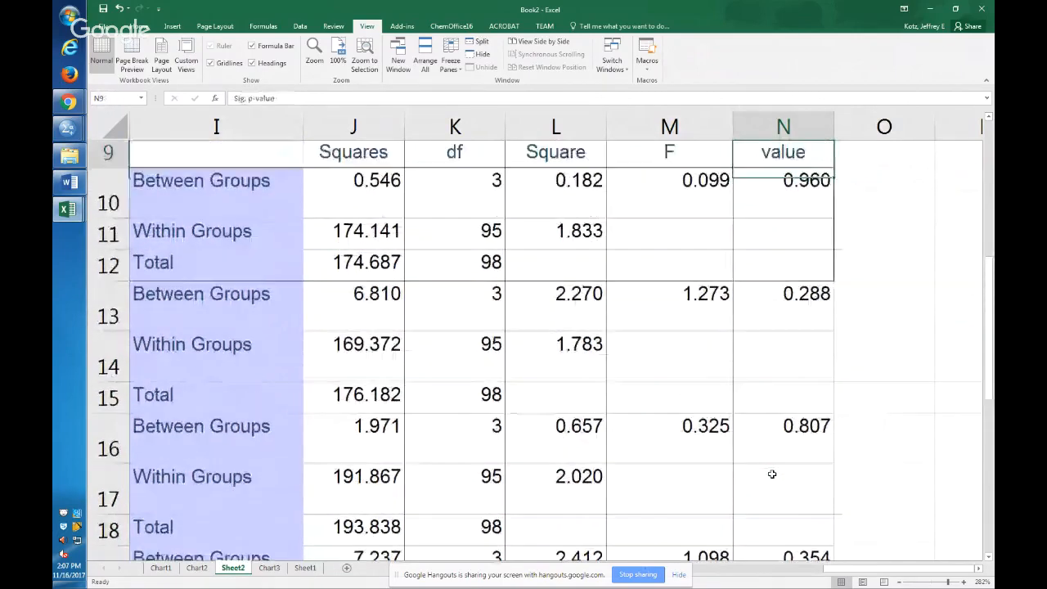
key(Down)
key(Down)
key(Down)
key(Down)
key(Down)
key(Down)
key(Down)
key(Down)
key(Down)
key(Down)
key(Down)
key(Down)
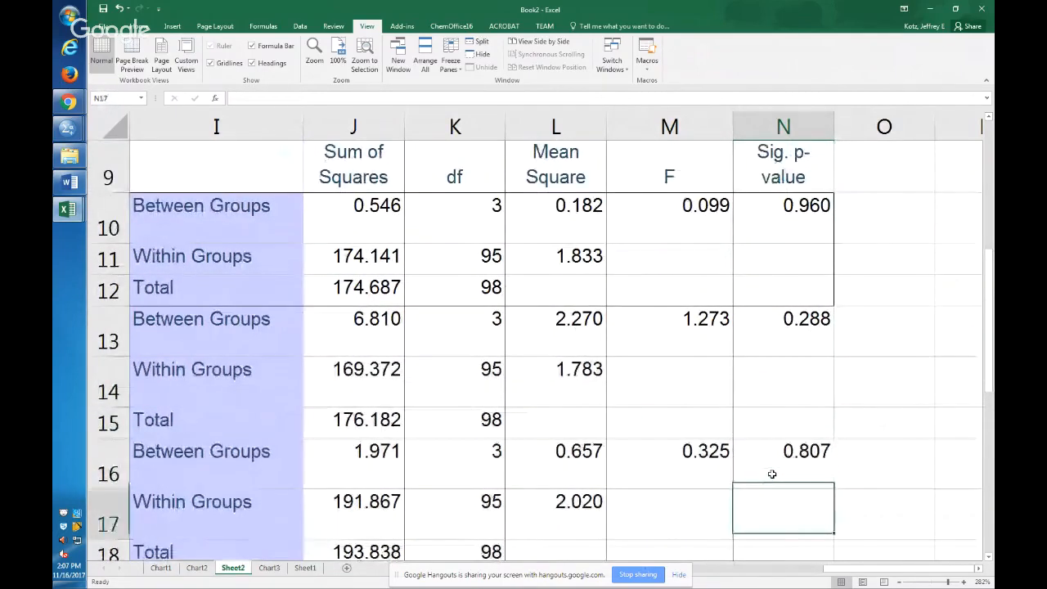
key(Down)
key(Down)
key(Down)
key(Down)
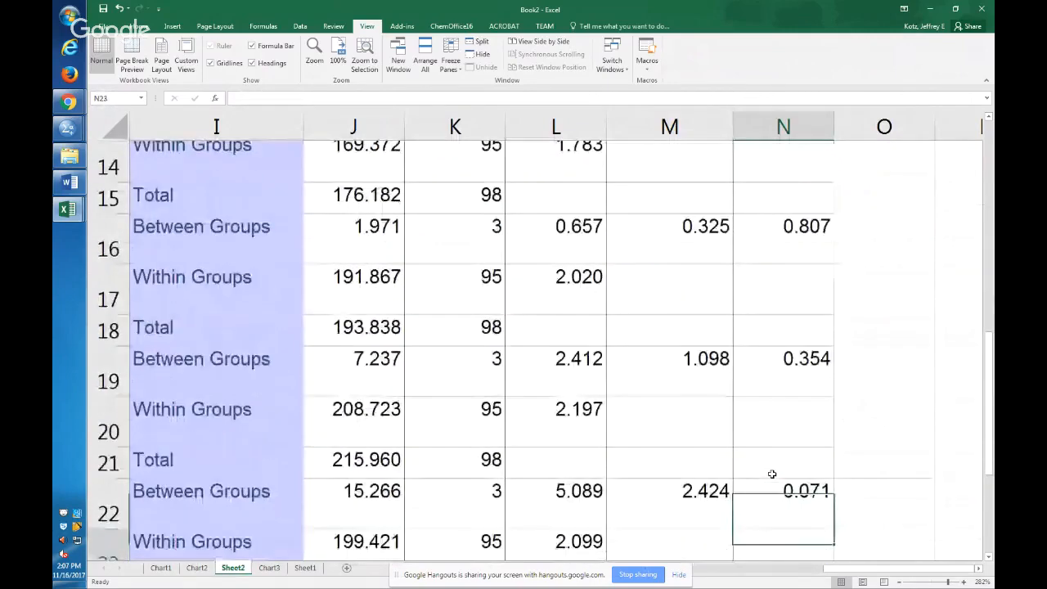
key(Up)
key(Up)
key(Up)
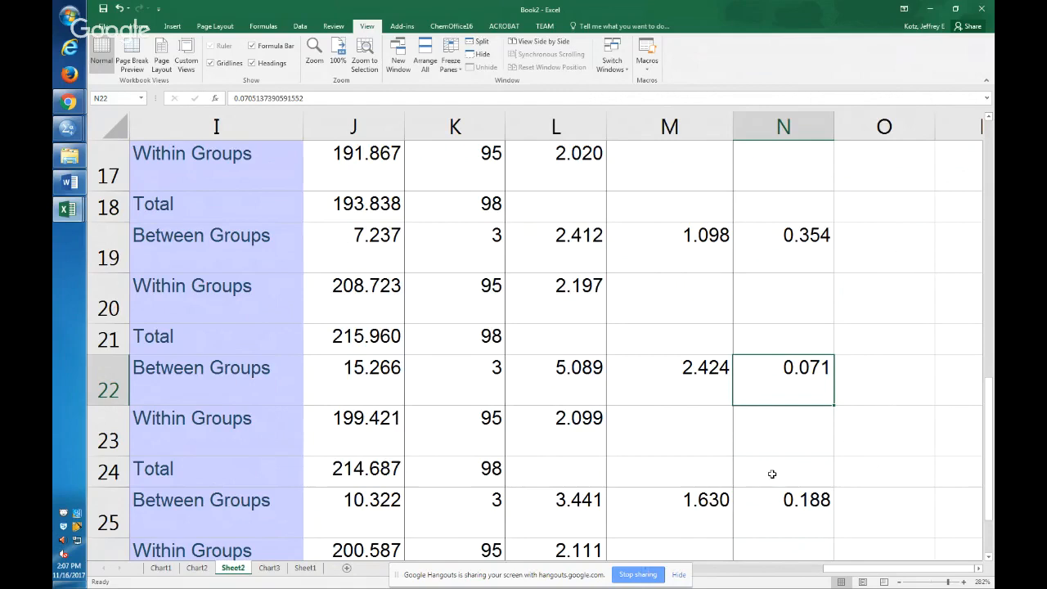
Annotate the p-value in N22 by entering <.10 in O22 and "marginally significant", in quotation marks, in O23.
key(Right)
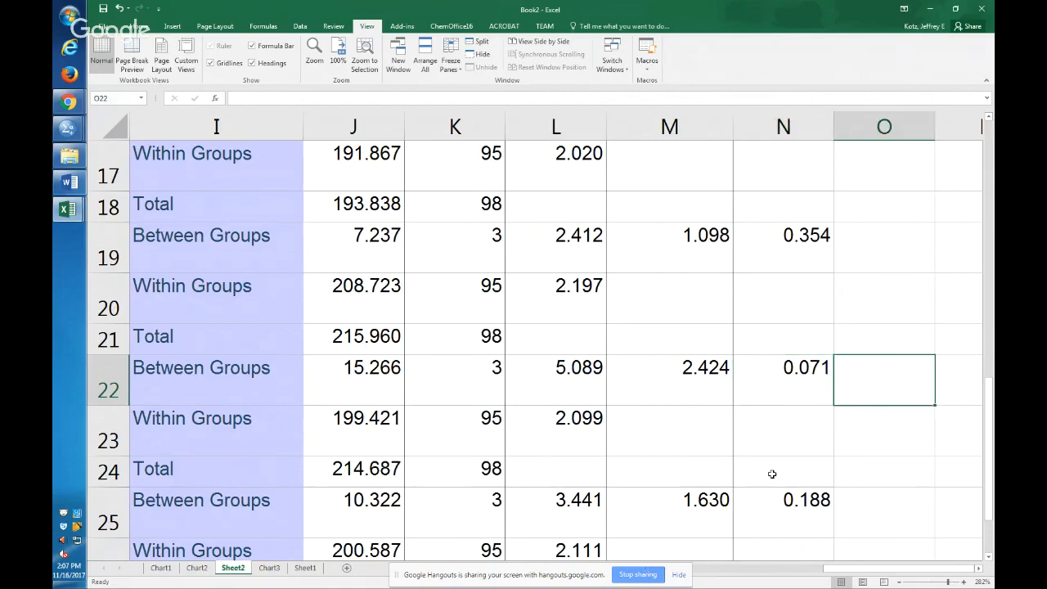
text('<.10)
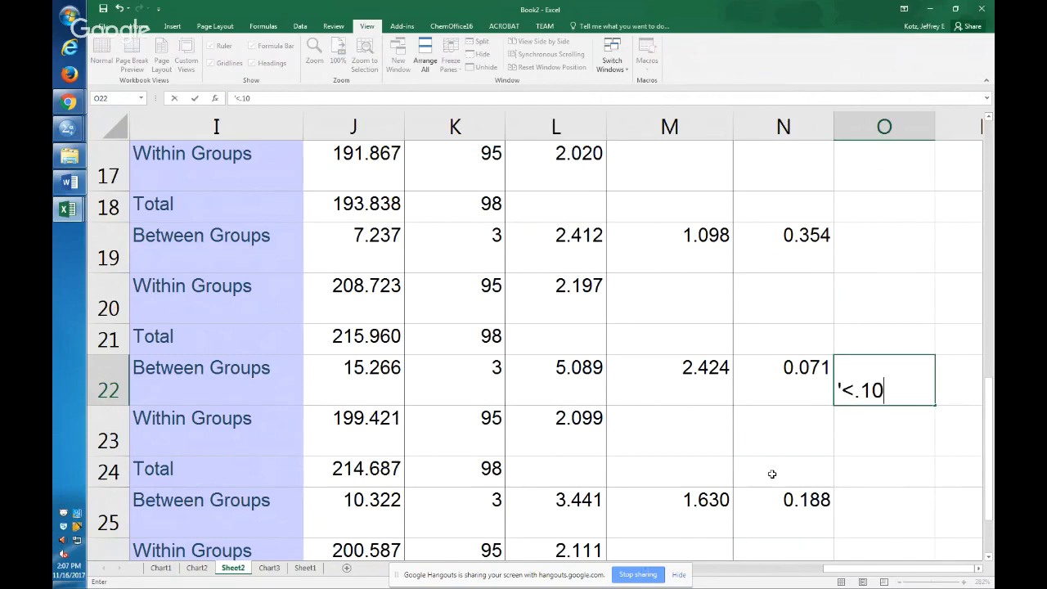
key(Return)
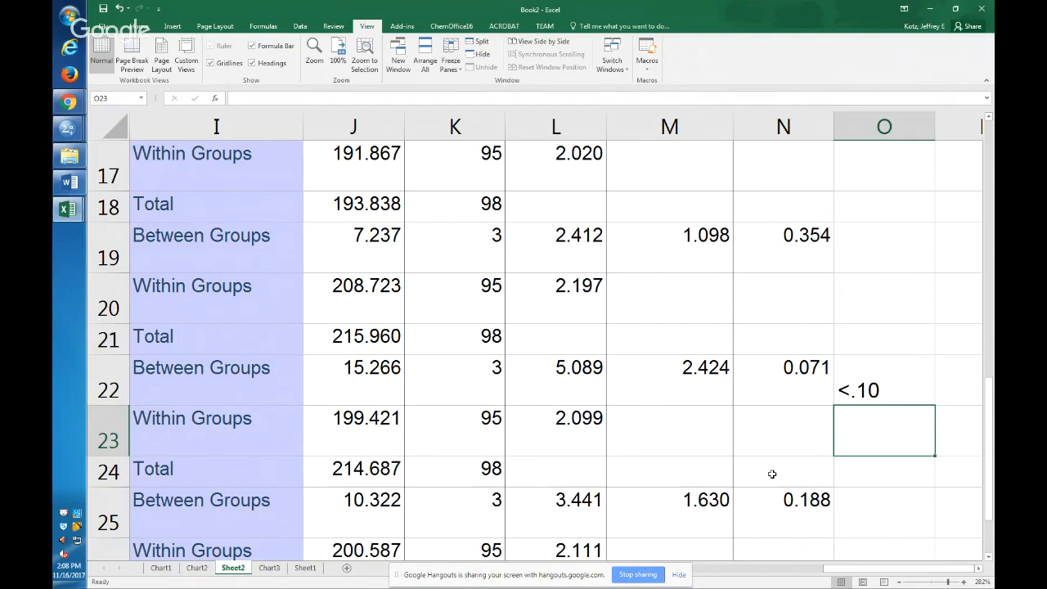
text("margina)
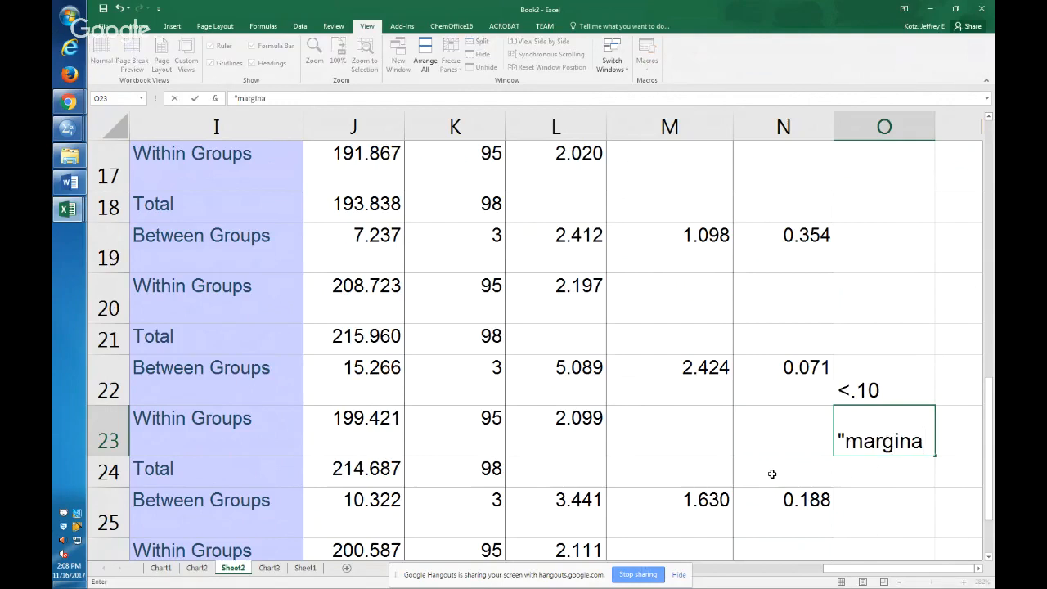
text(lly significa)
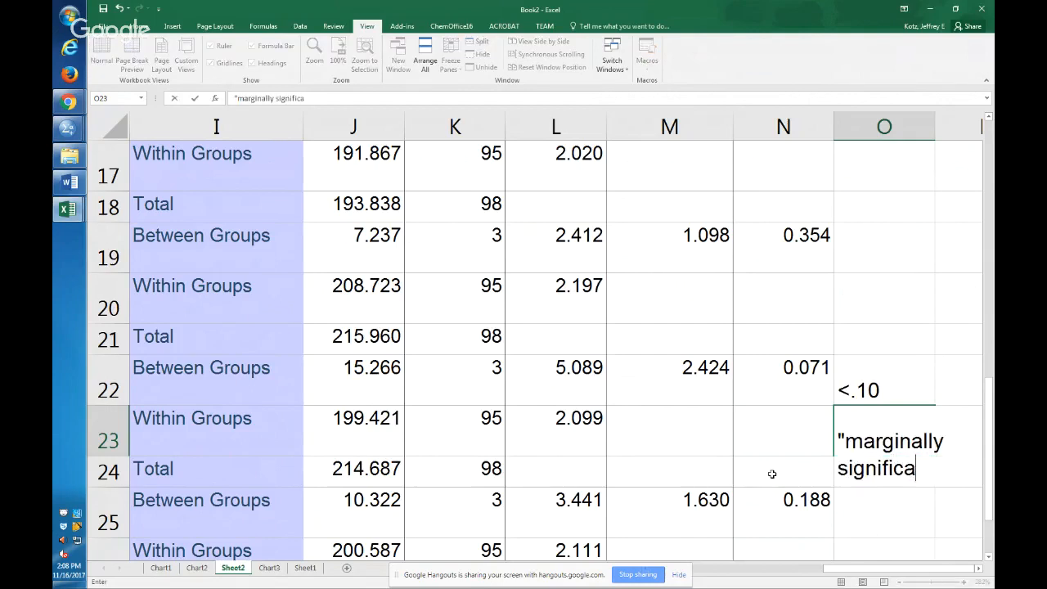
text(nt")
key(Return)
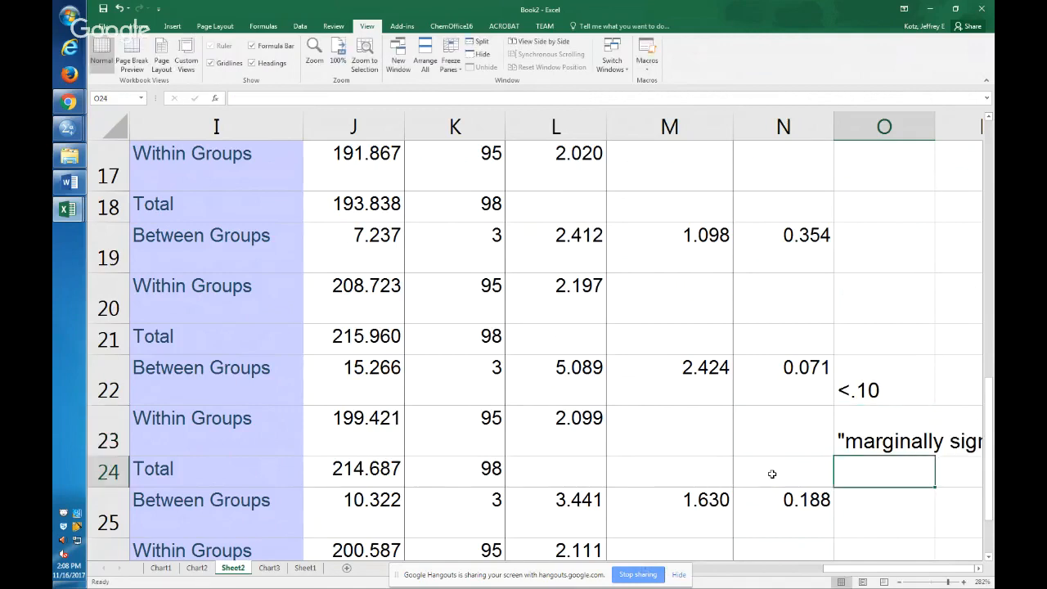
Read the full survey item label in H22 that belongs to the marginally significant result.
key(Right)
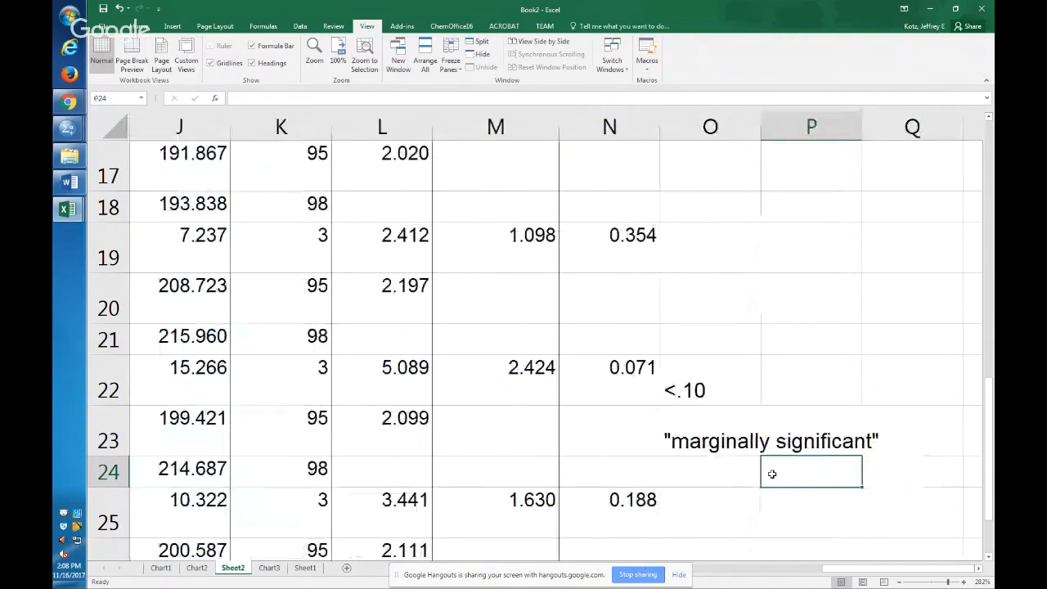
key(Up)
key(Up)
key(Left)
key(Left)
key(Left)
key(Left)
key(Left)
key(Left)
key(Left)
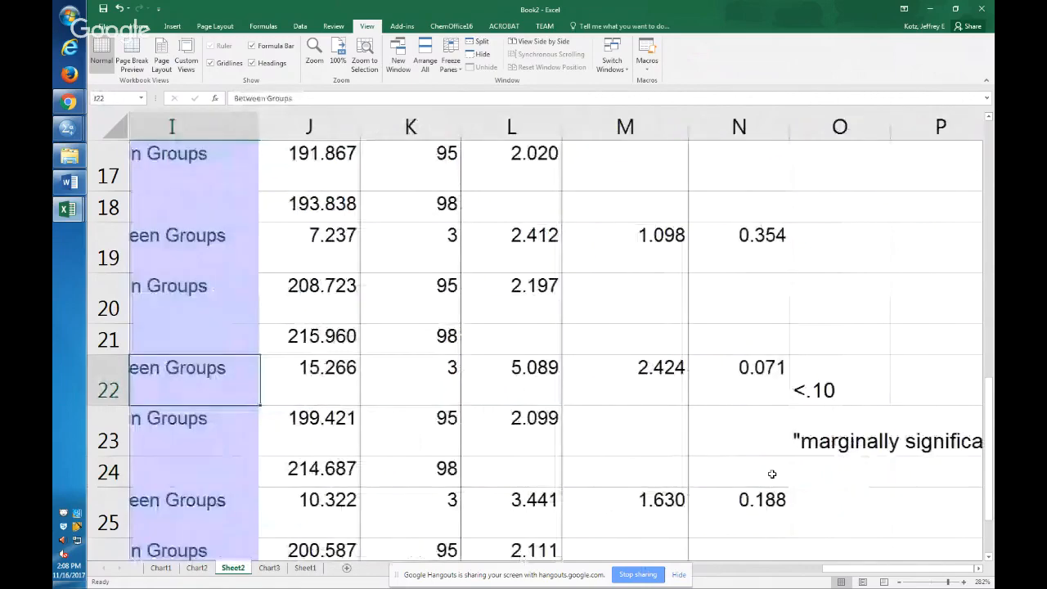
key(Left)
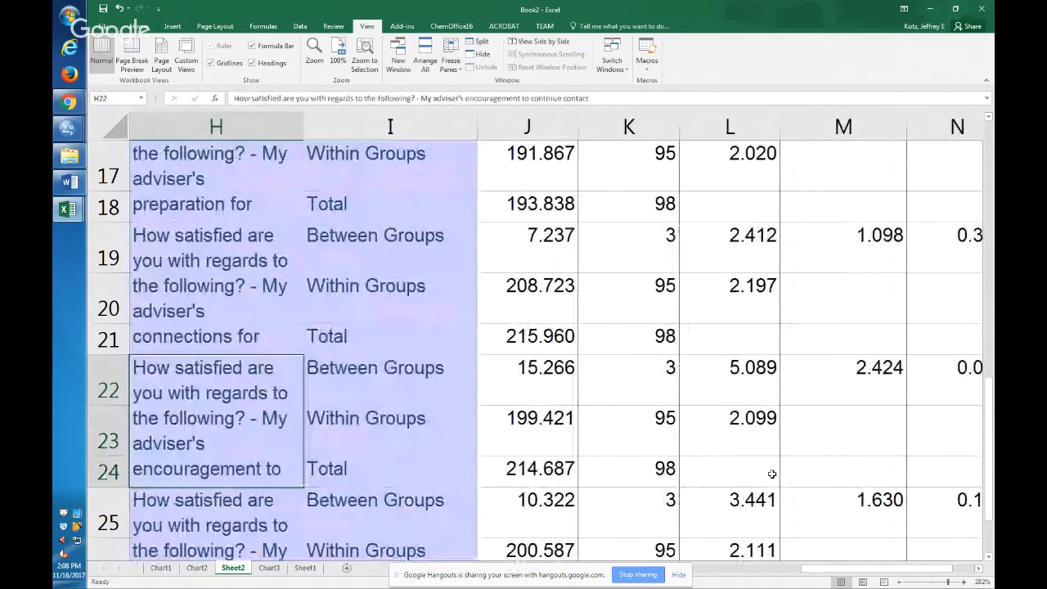
double_click(201, 396)
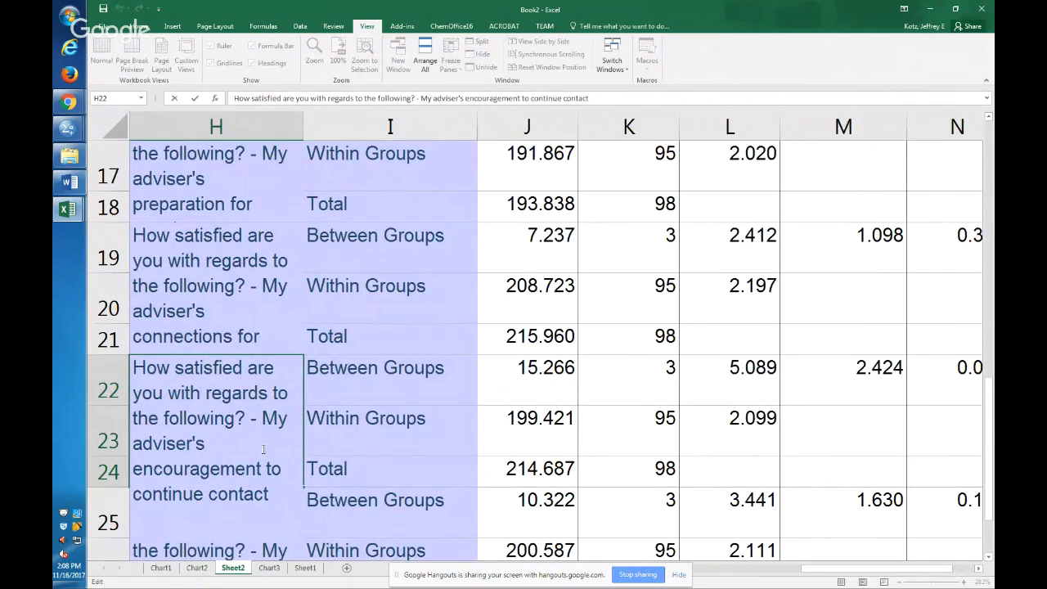
key(ctrl+Return)
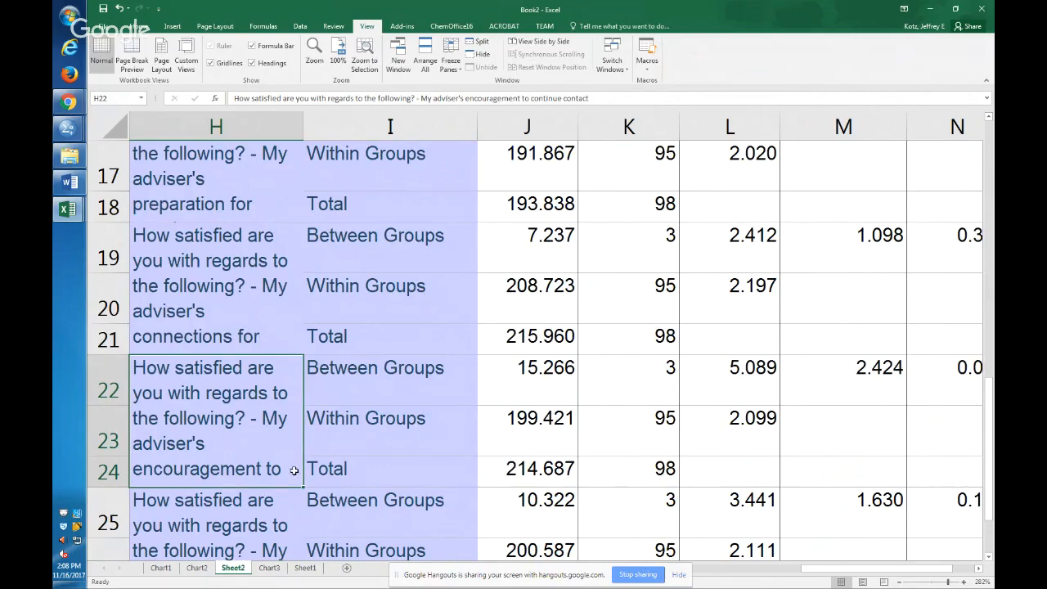
Switch to the SPSS output and enlarge the means plot for the adviser's effort to build a personal relationship by class year.
click(69, 129)
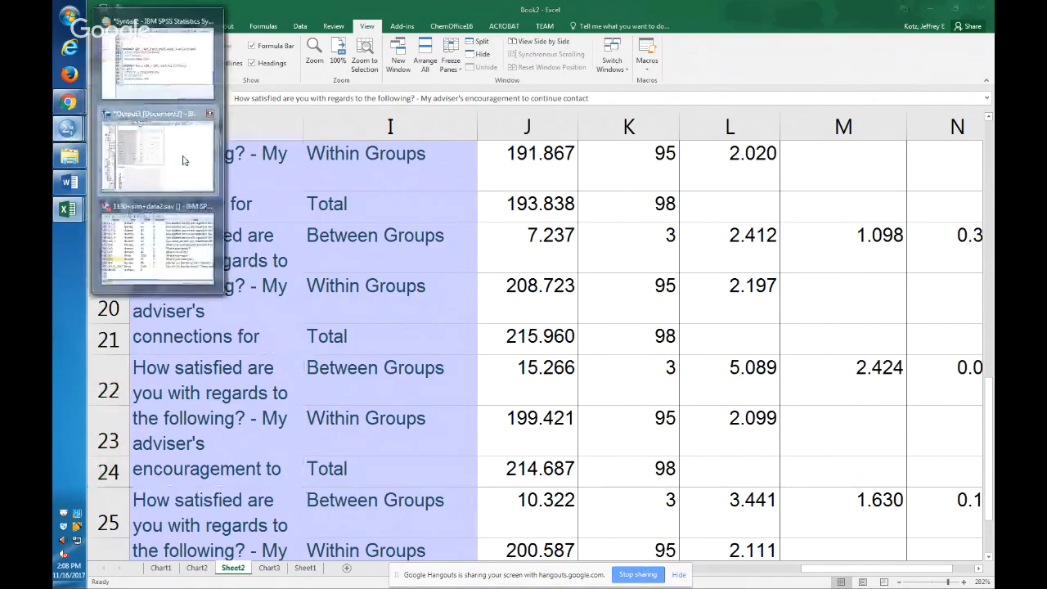
click(183, 160)
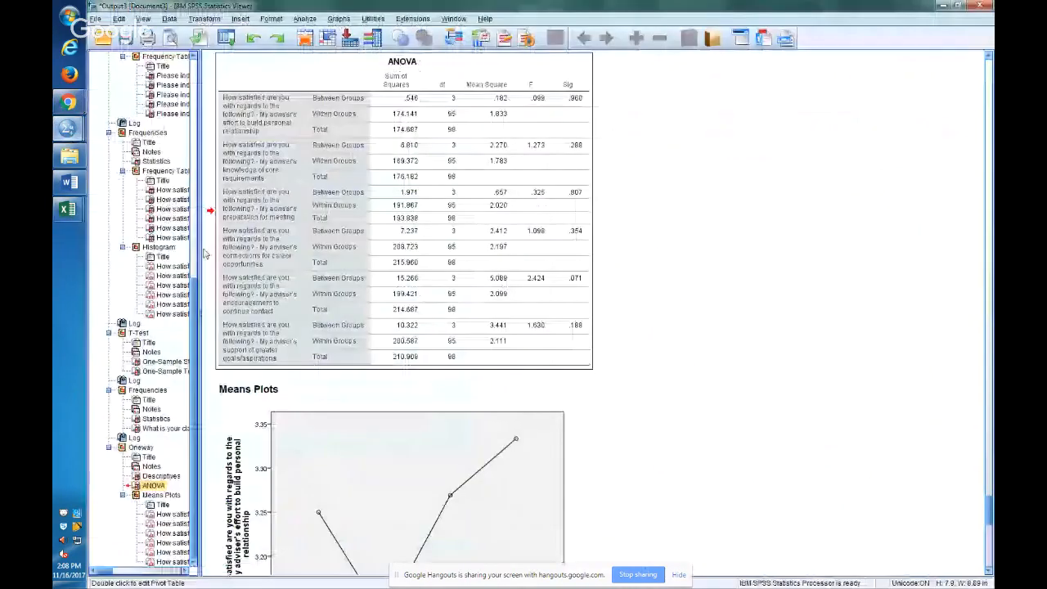
scroll(535, 445, down, 10)
click(535, 444)
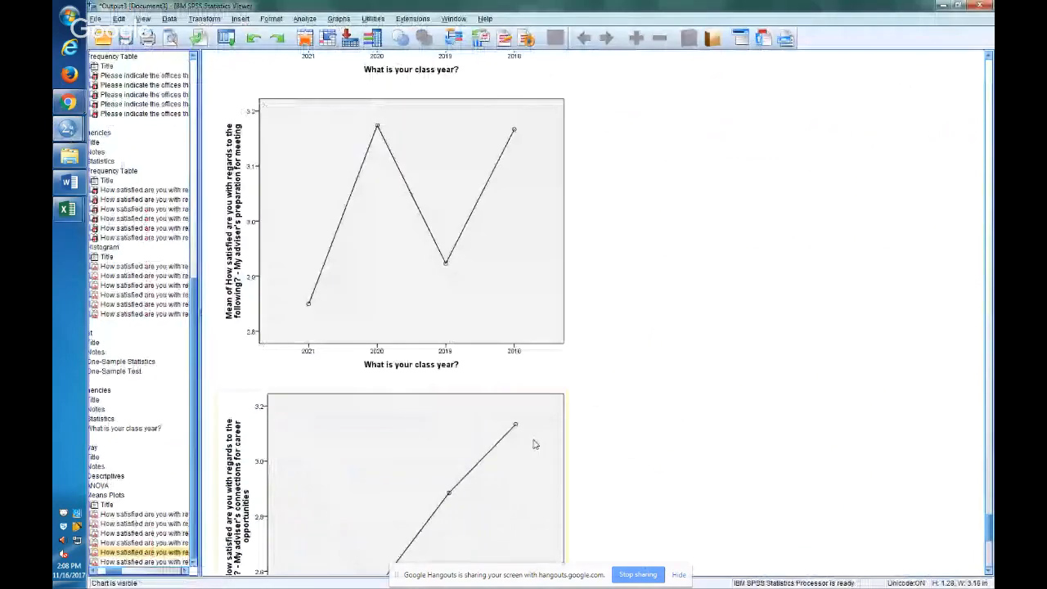
scroll(535, 444, down, 2)
scroll(434, 311, up, 6)
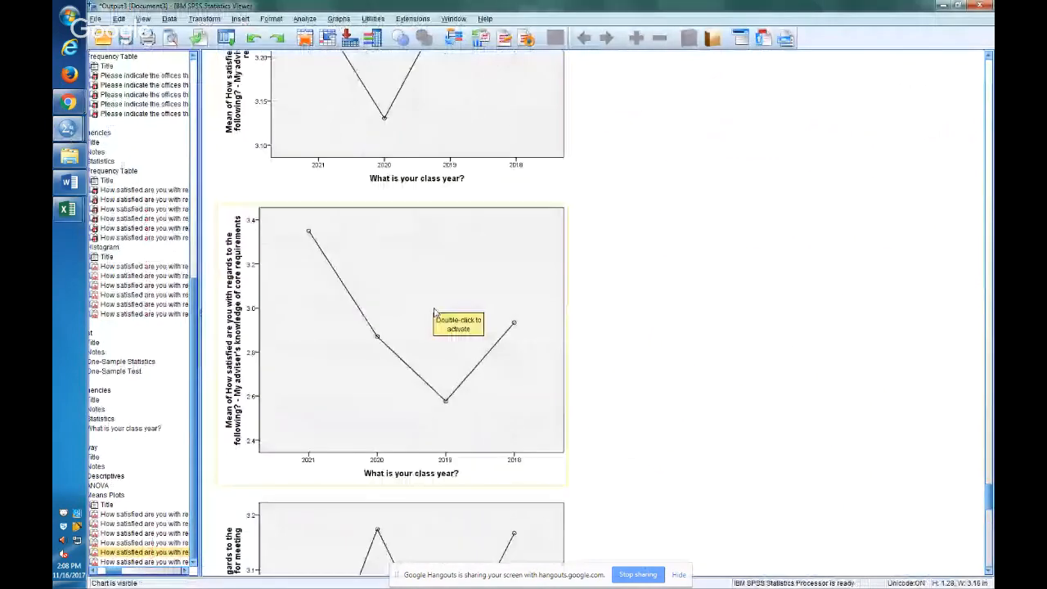
scroll(471, 235, up, 5)
click(472, 235)
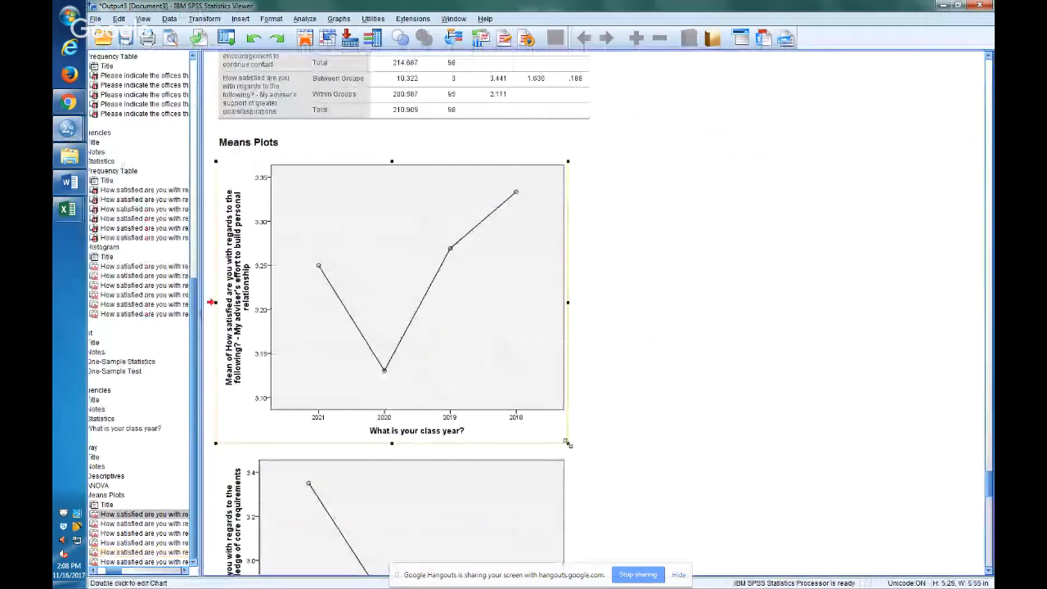
drag(769, 583, 778, 584)
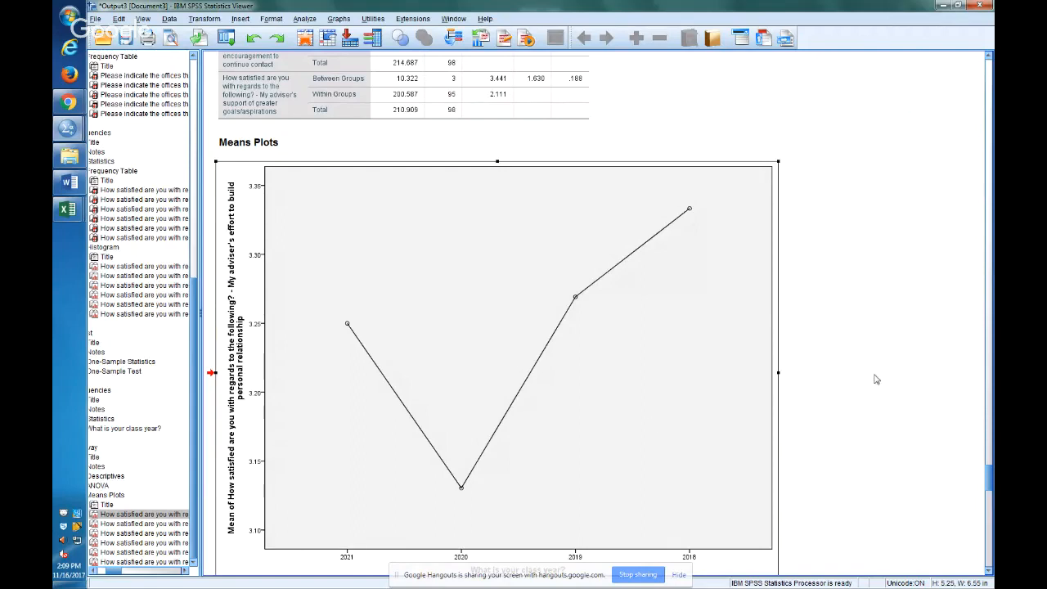
Locate the means plot for the adviser's encouragement to continue contact in the output and enlarge it.
click(168, 563)
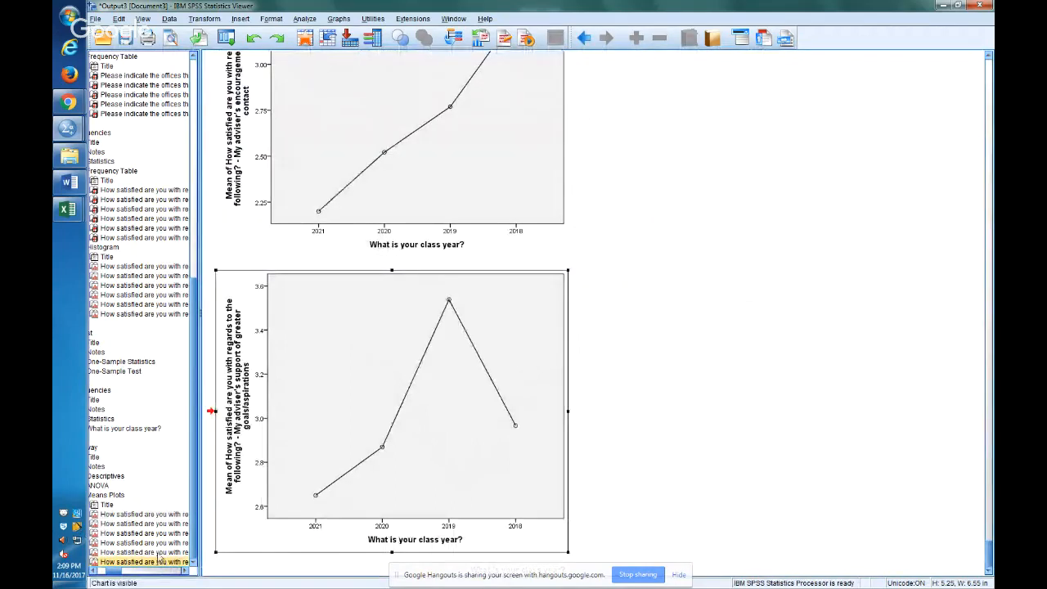
click(160, 553)
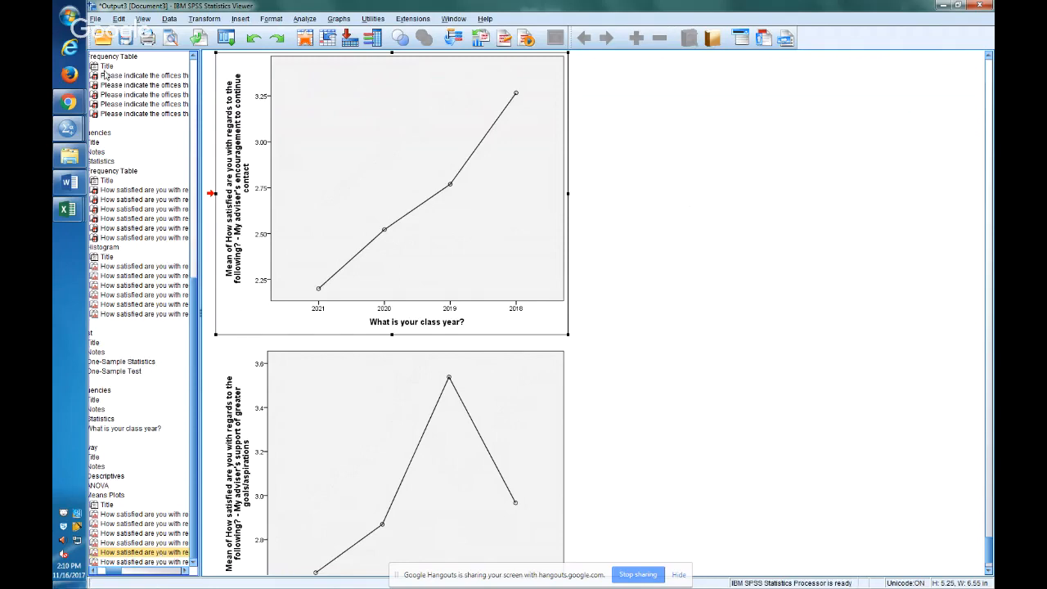
click(573, 341)
click(574, 319)
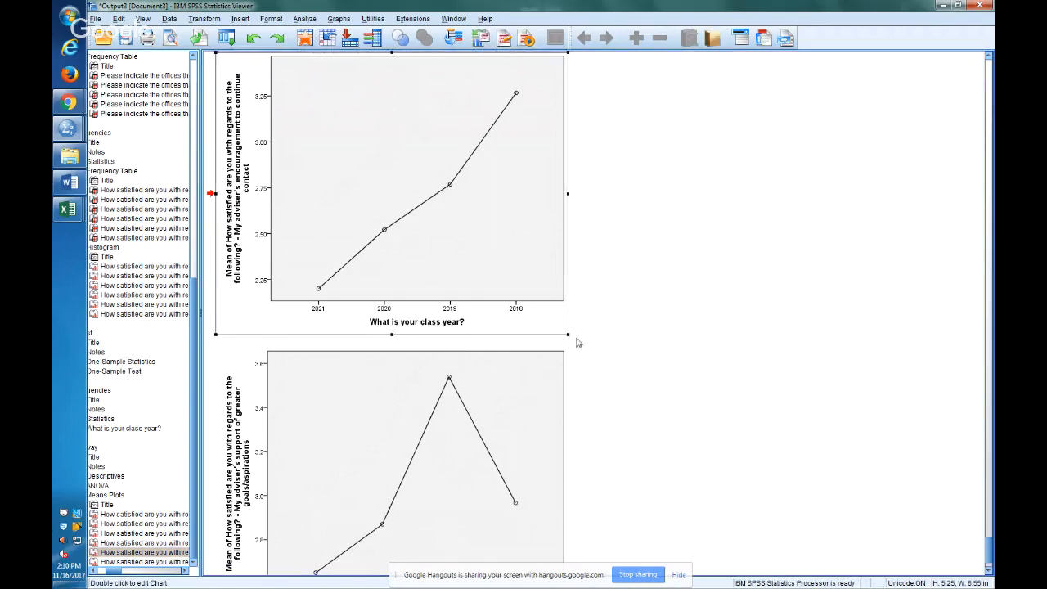
drag(571, 336, 783, 528)
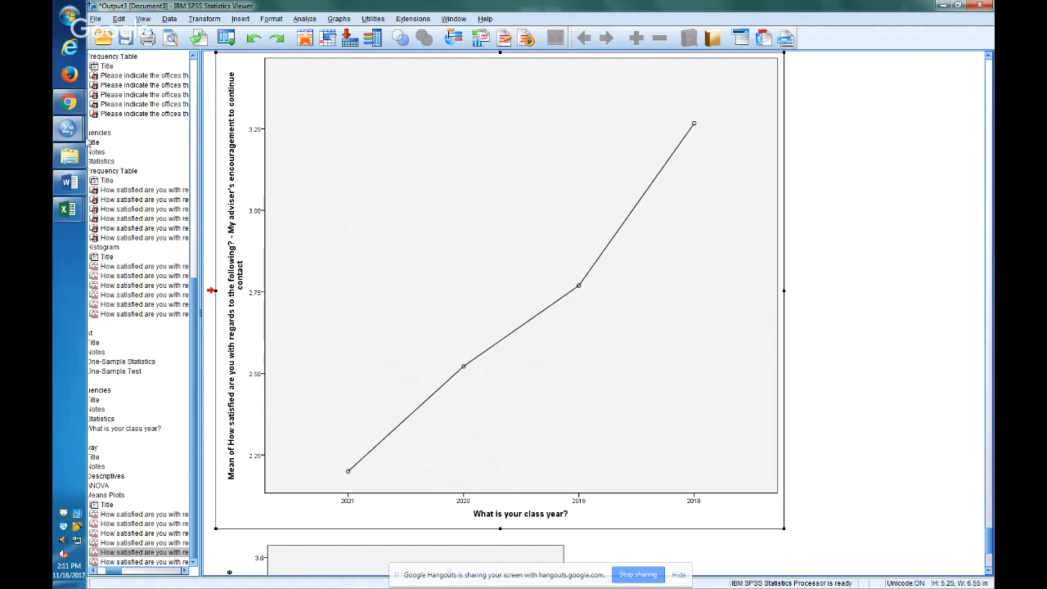
Look up the variable name of the "What is your GPA?" item among the variable definitions in the SPSS Data Editor.
click(68, 129)
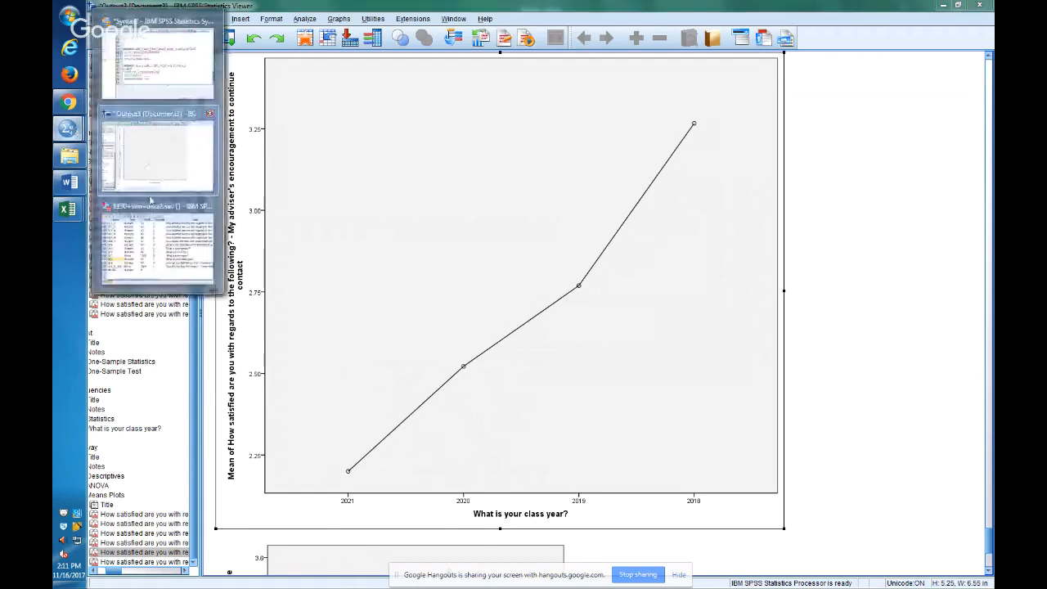
click(180, 263)
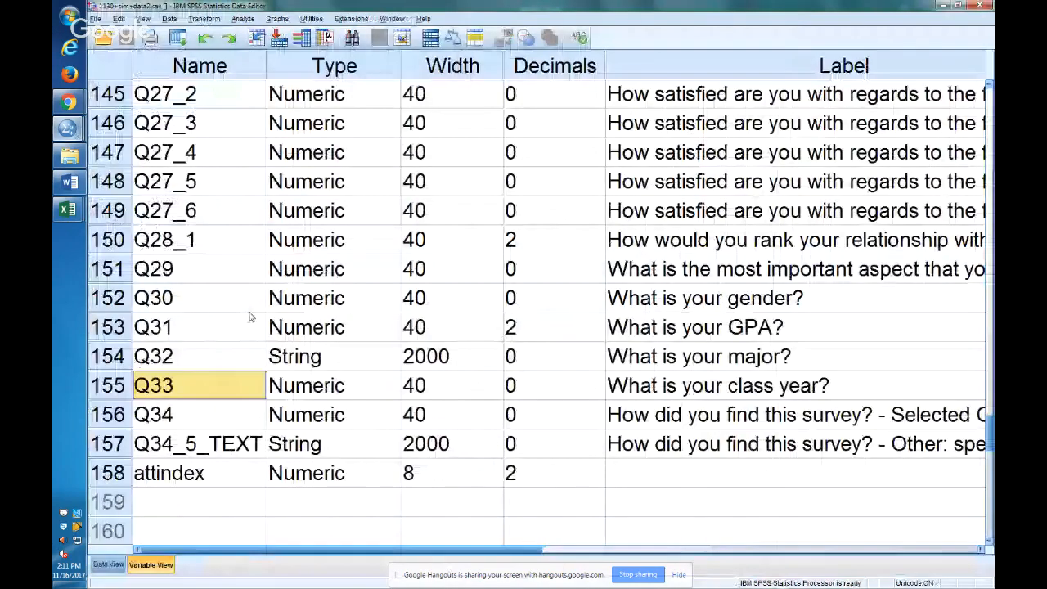
click(655, 329)
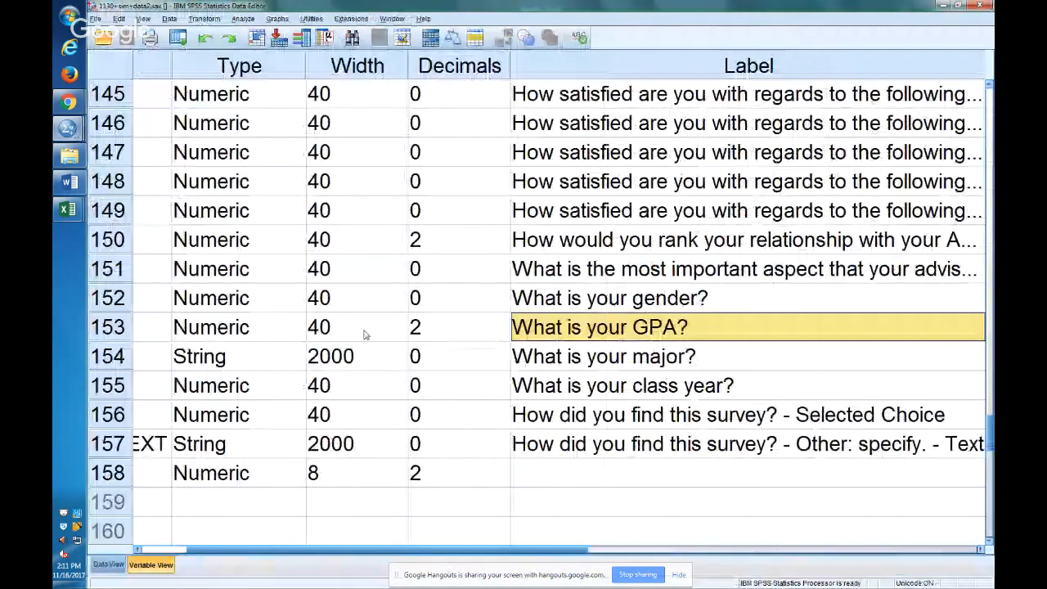
key(Home)
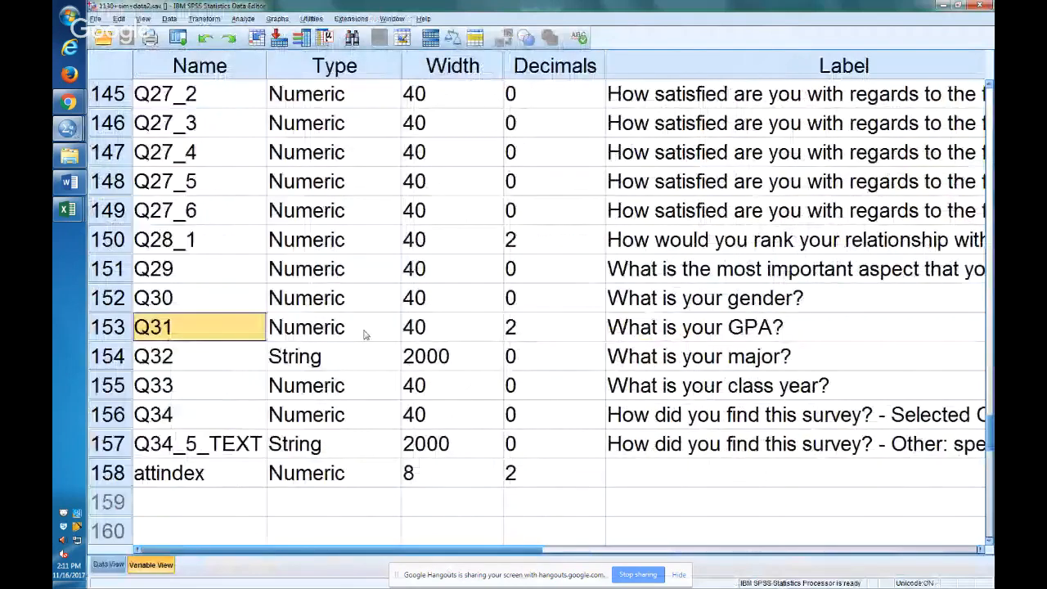
Switch to the SPSS syntax and duplicate the second ONEWAY command at the end of the file, after some blank lines.
key(alt+Tab)
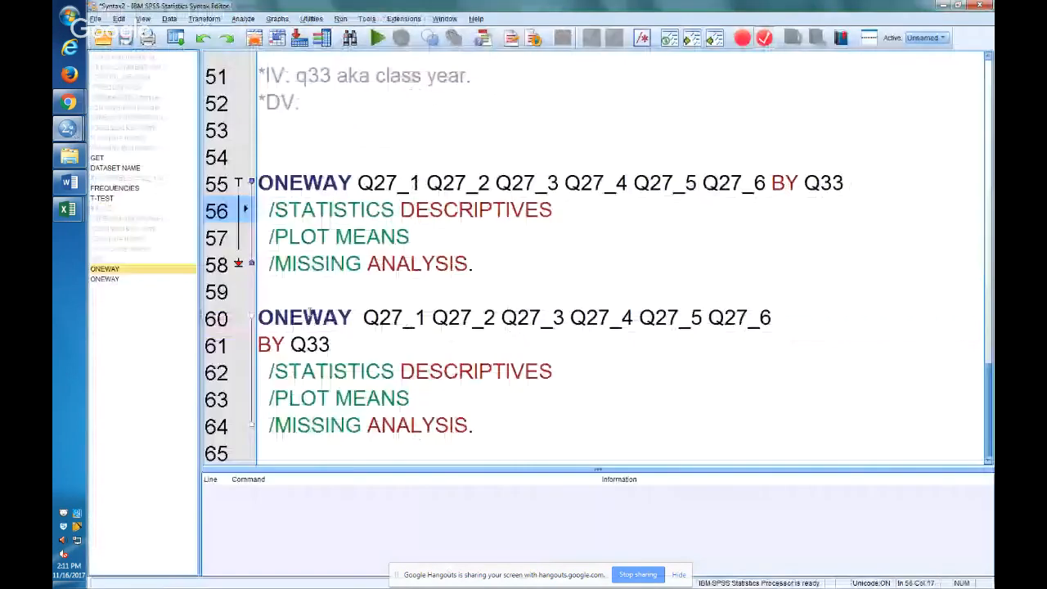
drag(474, 425, 215, 295)
key(ctrl+c)
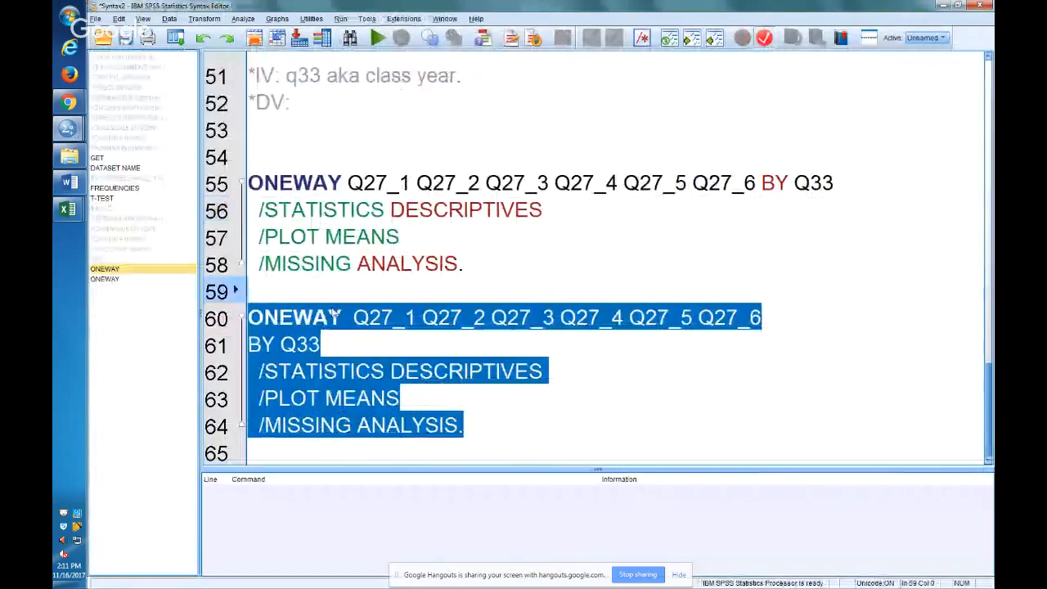
click(324, 451)
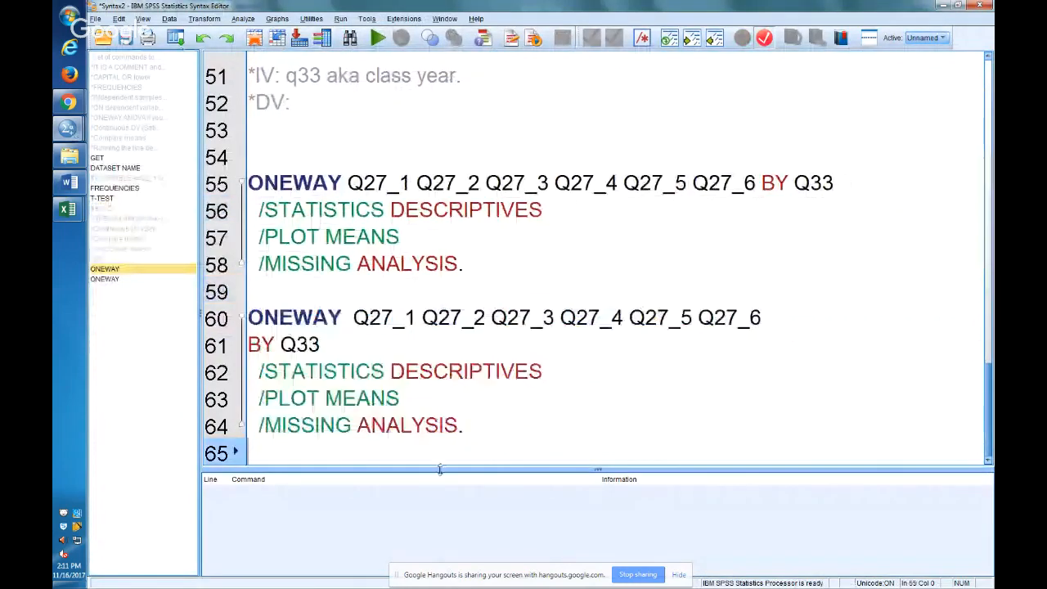
key(Return)
key(Return)
key(ctrl+v)
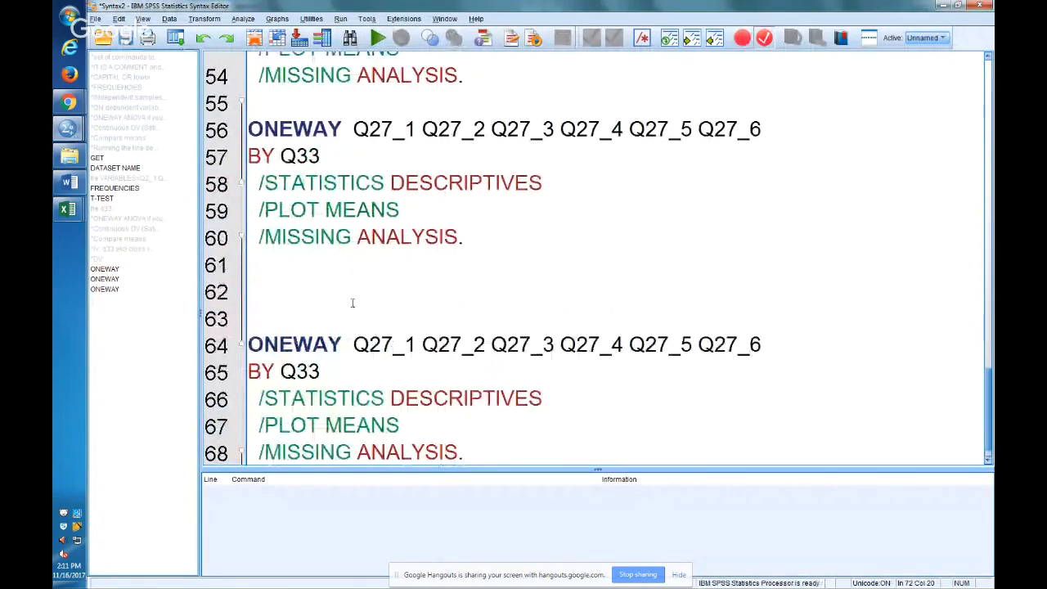
Add the comment "*Q31 is gpa." on the line above the copied ONEWAY command.
click(351, 320)
text(*Q31`)
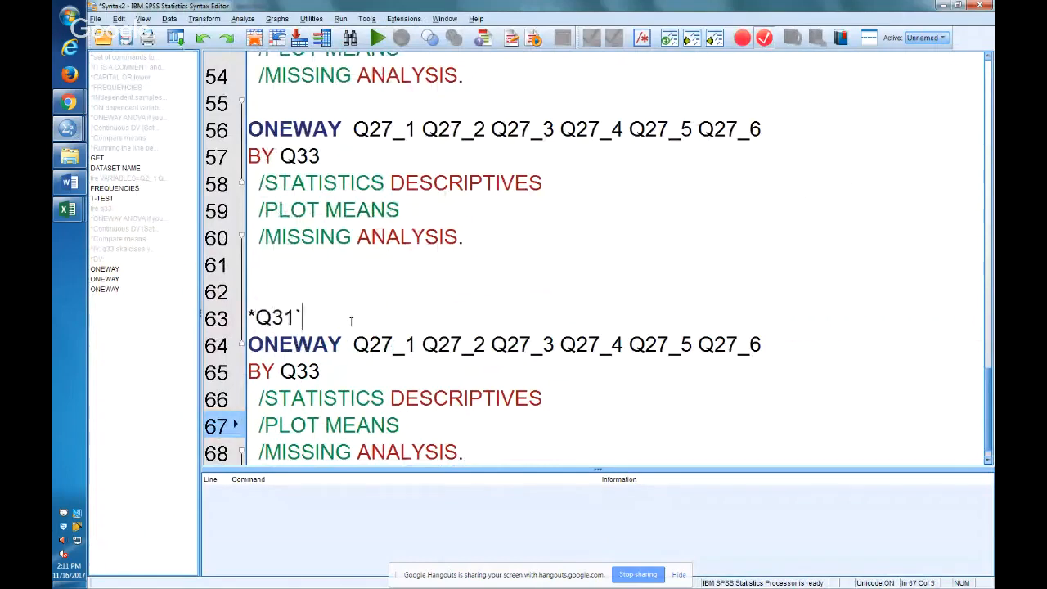
key(BackSpace)
text(is gpa.)
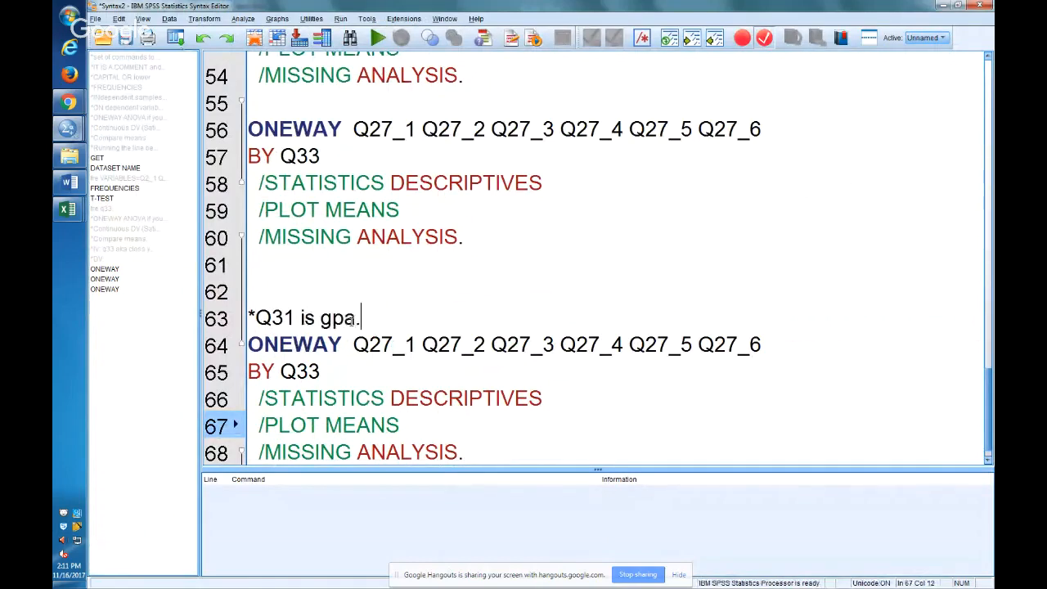
Replace the Q27 items in the copied ONEWAY command with q31, keeping Q33 as the factor, and run that command.
key(Down)
key(shift+End)
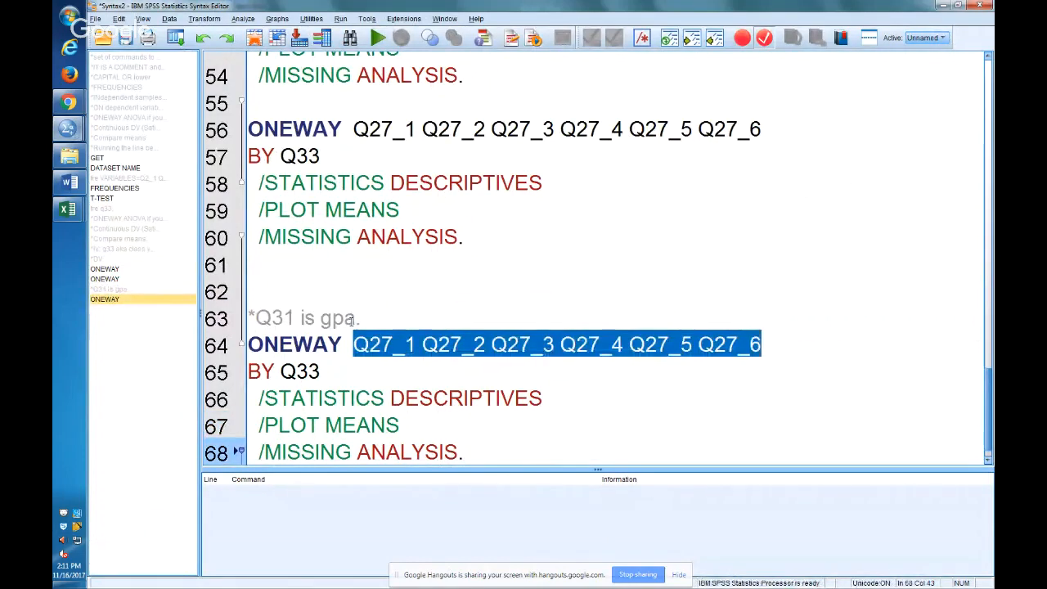
text(q31)
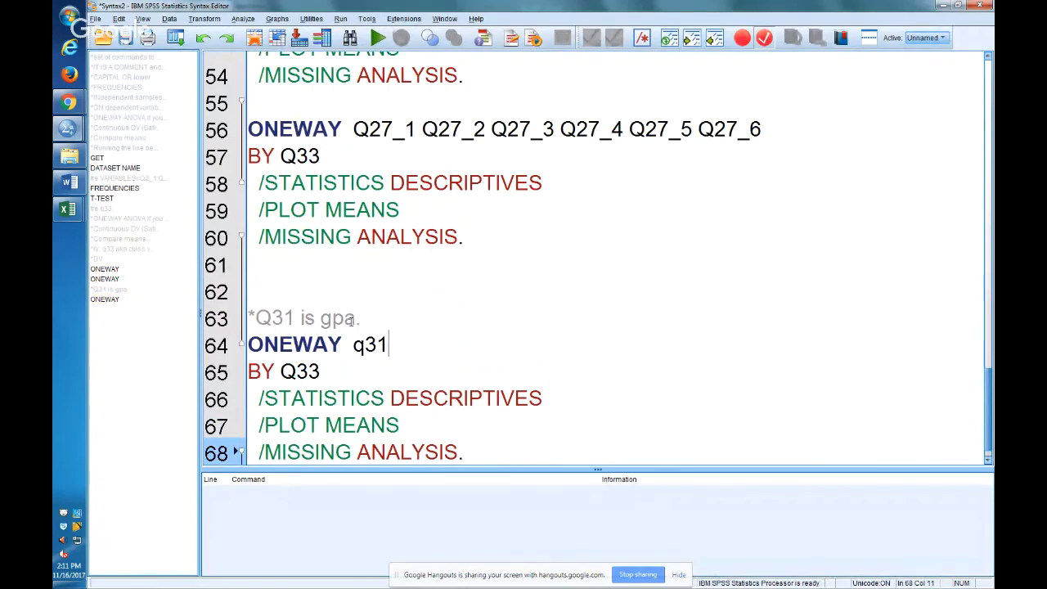
click(312, 128)
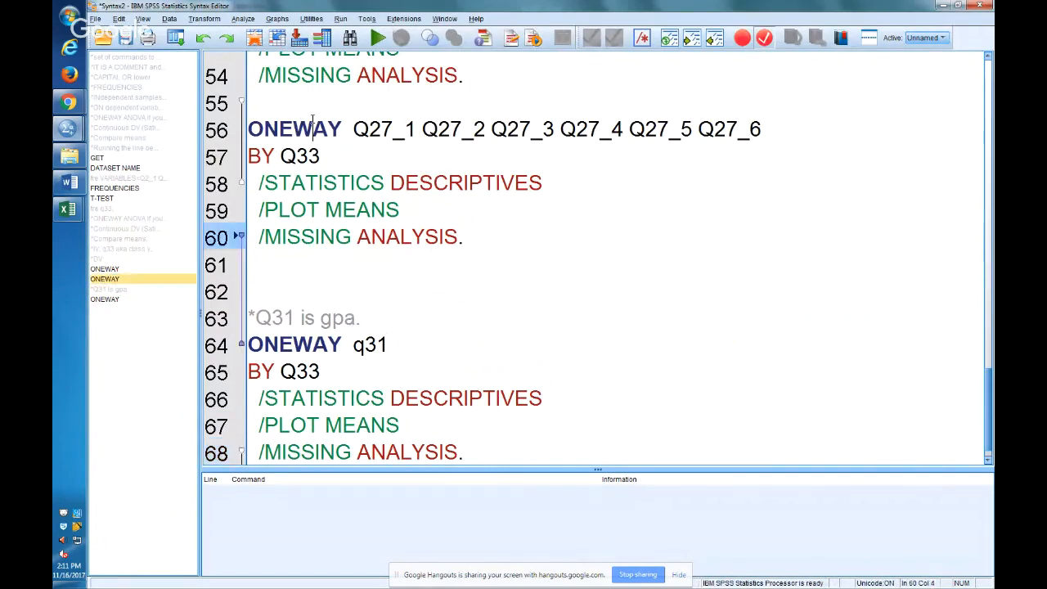
click(373, 344)
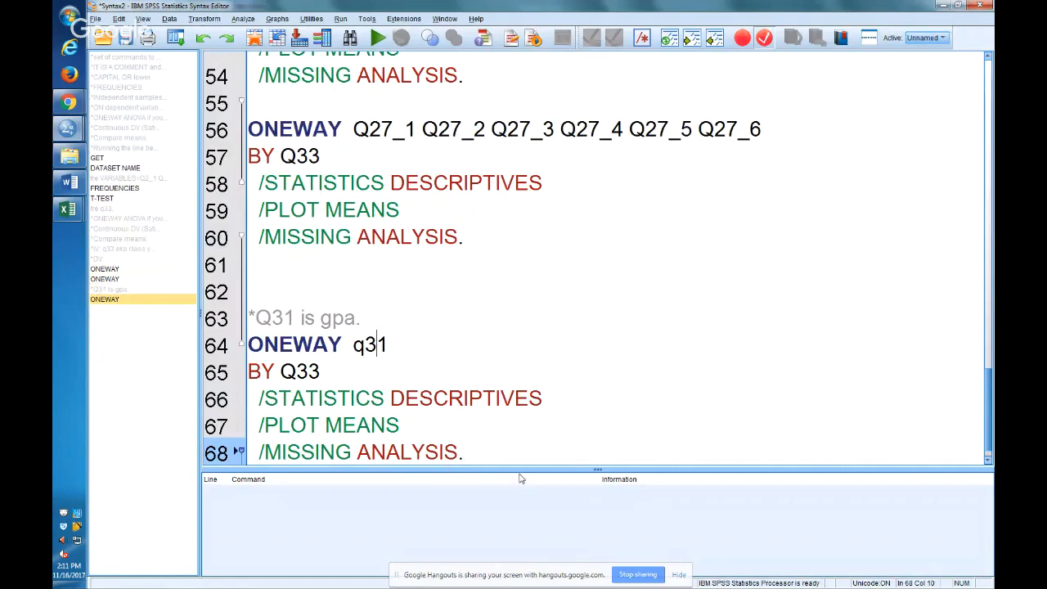
key(ctrl+r)
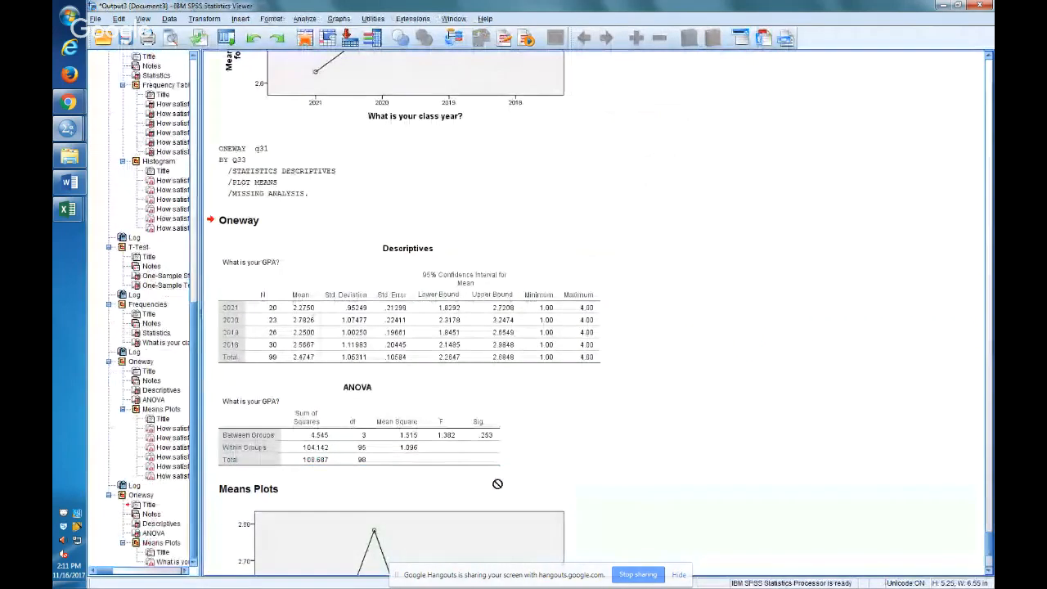
Try to copy the GPA ANOVA table from the SPSS output into Excel's Sheet1 at S87, below the class year frequency table.
click(439, 464)
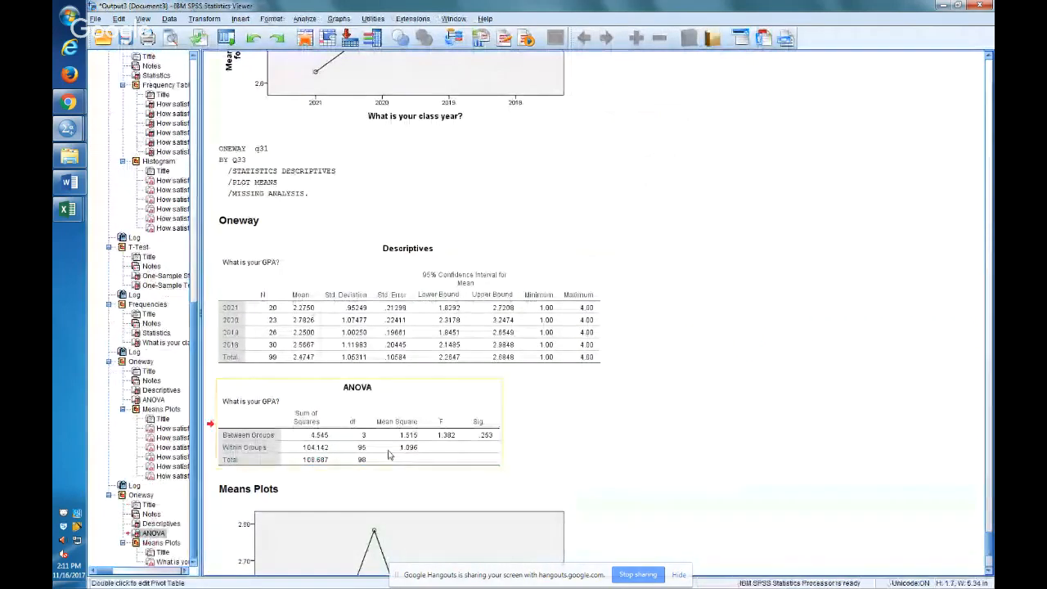
right_click(439, 465)
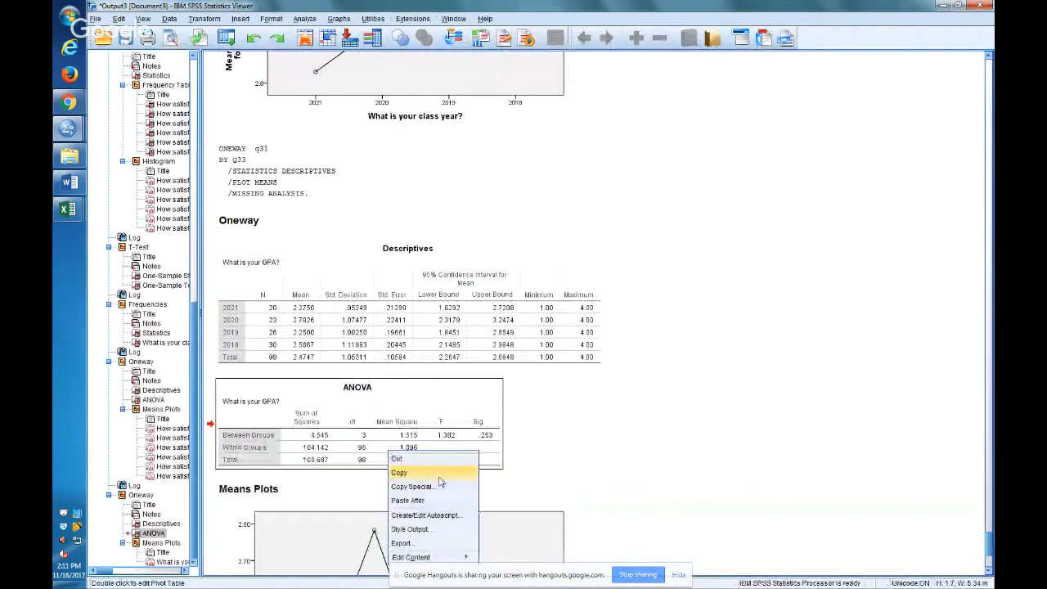
click(439, 475)
key(alt+Tab)
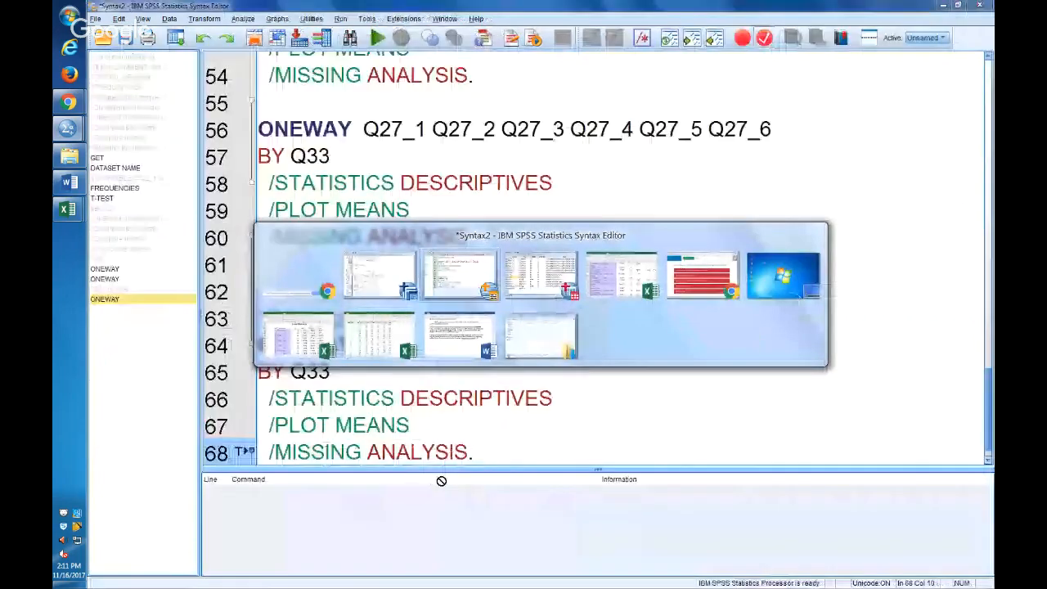
key(alt+Tab)
key(alt+Tab)
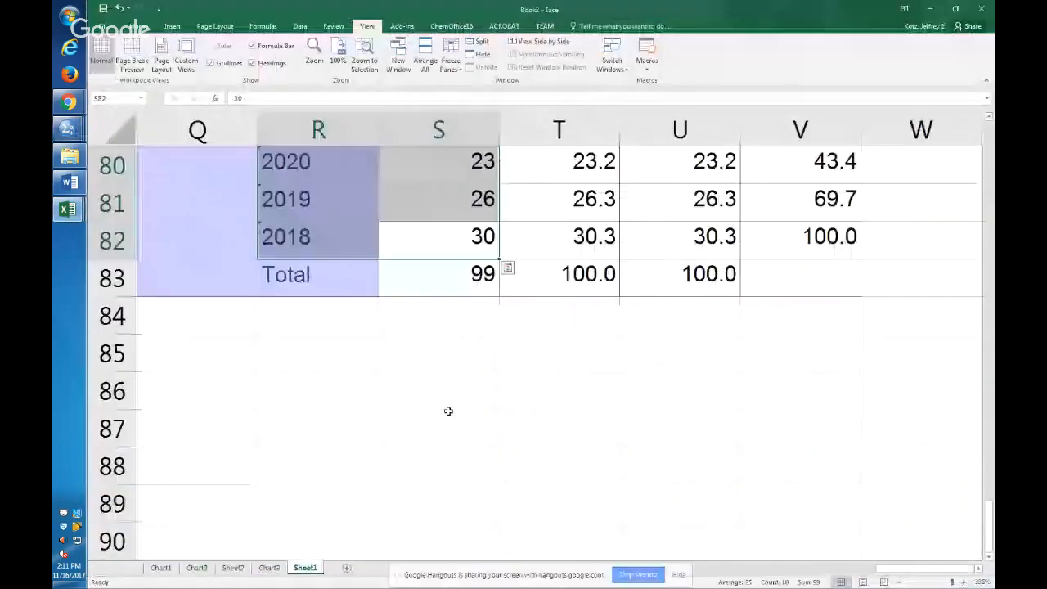
click(450, 412)
ctrl+scroll(456, 412, up, 3)
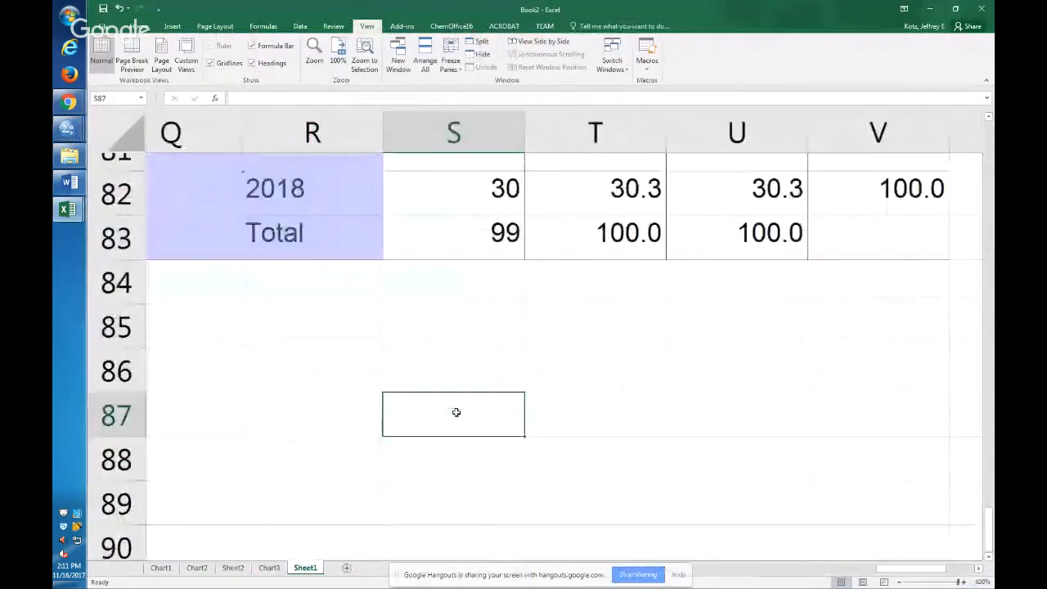
scroll(576, 384, up, 1)
scroll(582, 395, up, 2)
scroll(583, 398, down, 3)
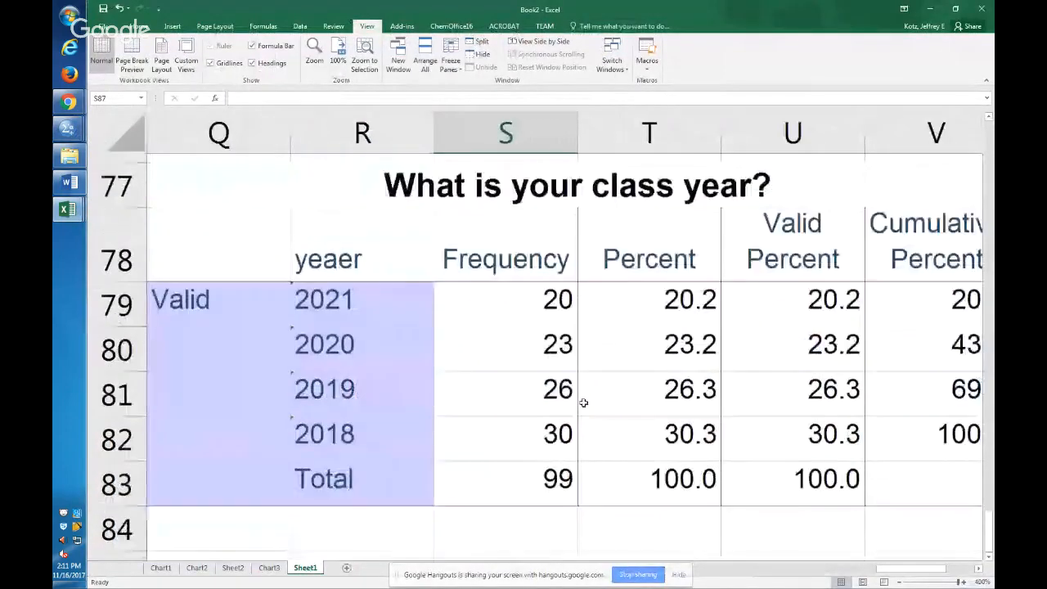
right_click(510, 365)
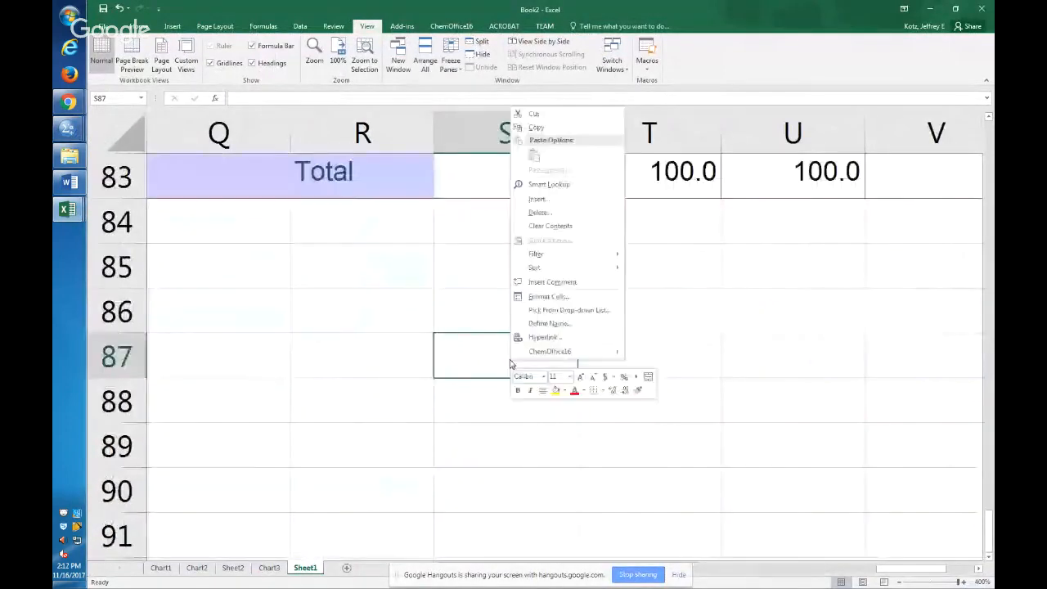
click(785, 385)
Return to the SPSS output, copy the GPA ANOVA table again and paste it into Excel's Sheet1 at S87.
key(alt+Tab)
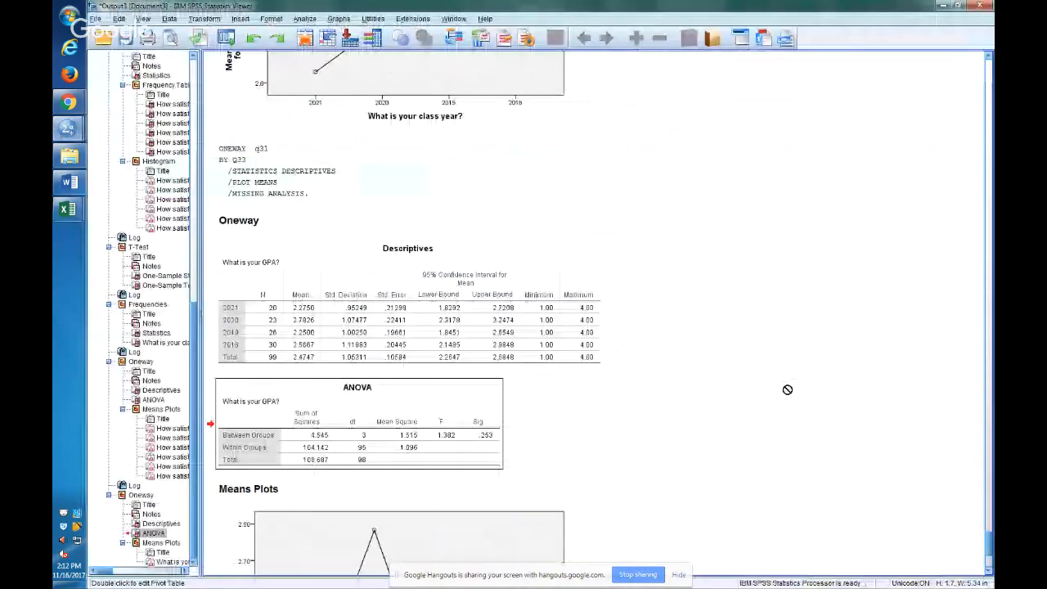
right_click(422, 419)
click(441, 445)
key(alt+Tab)
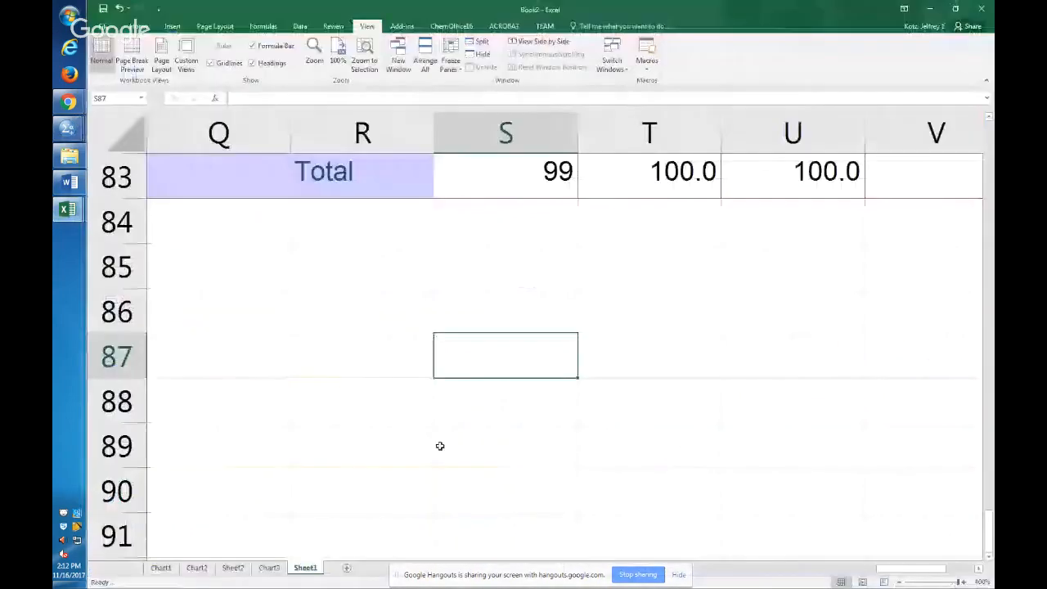
key(ctrl+v)
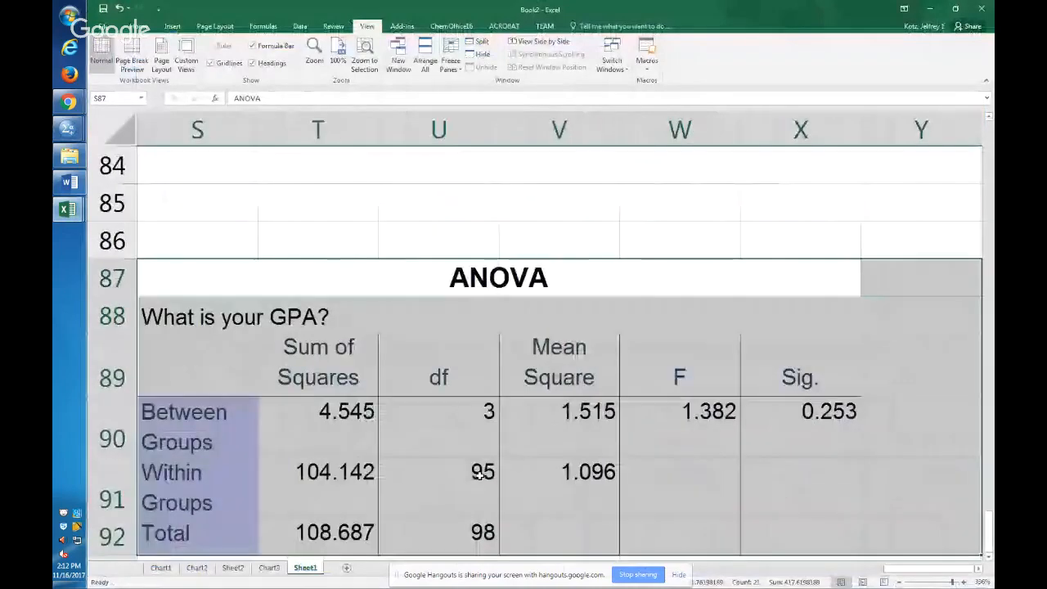
Select the Between Groups significance value in cell X90 of the pasted GPA ANOVA table to examine it.
scroll(481, 475, down, 1)
click(830, 327)
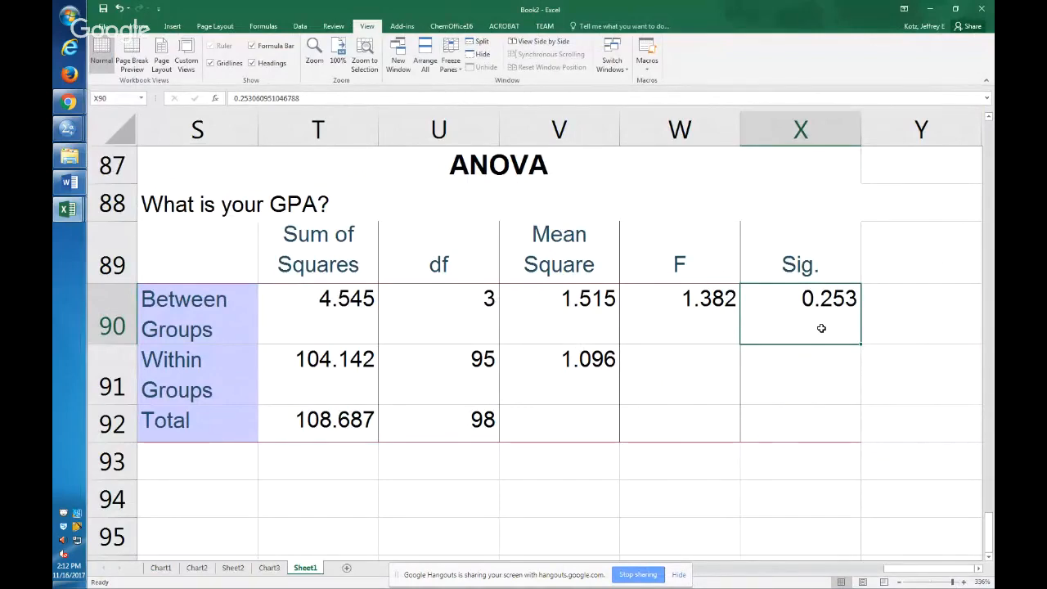
Switch to the SPSS output and enlarge the GPA by class year means plot to about 12.9 in wide and 5.9 in high.
key(alt+Tab)
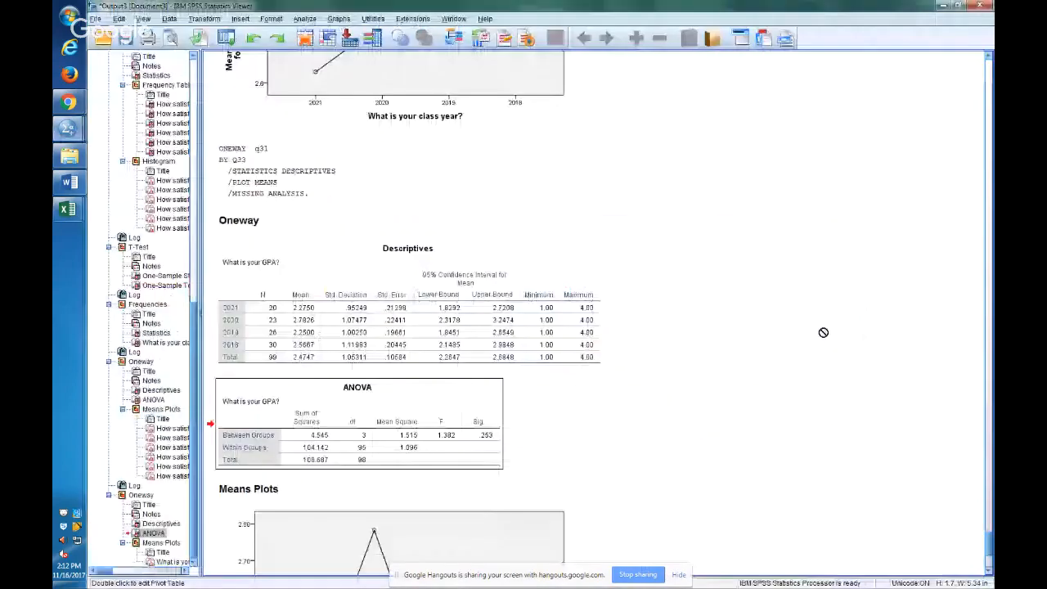
scroll(823, 332, down, 3)
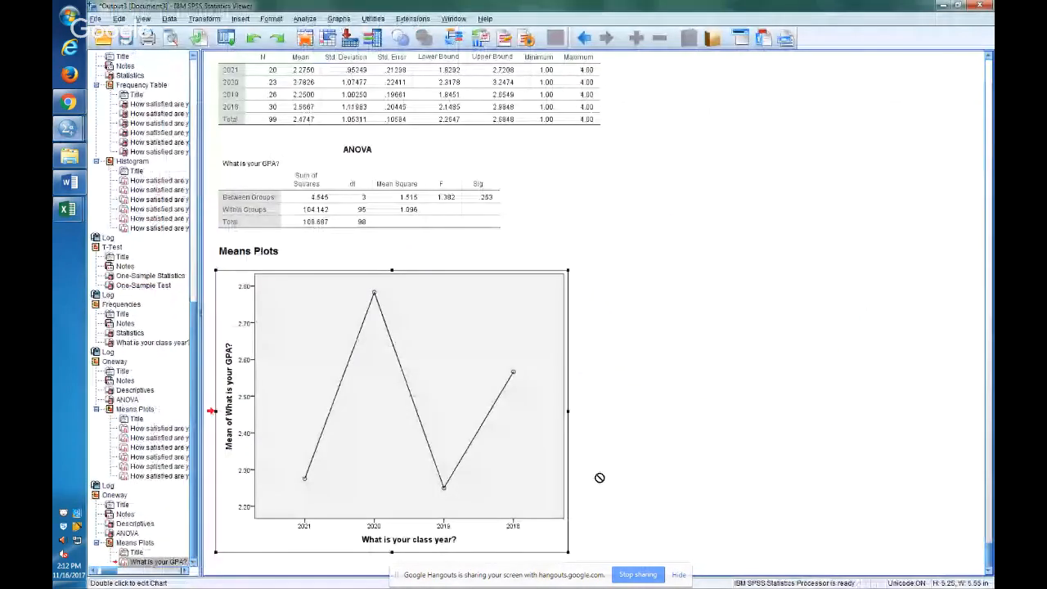
drag(563, 547, 911, 582)
scroll(918, 475, down, 1)
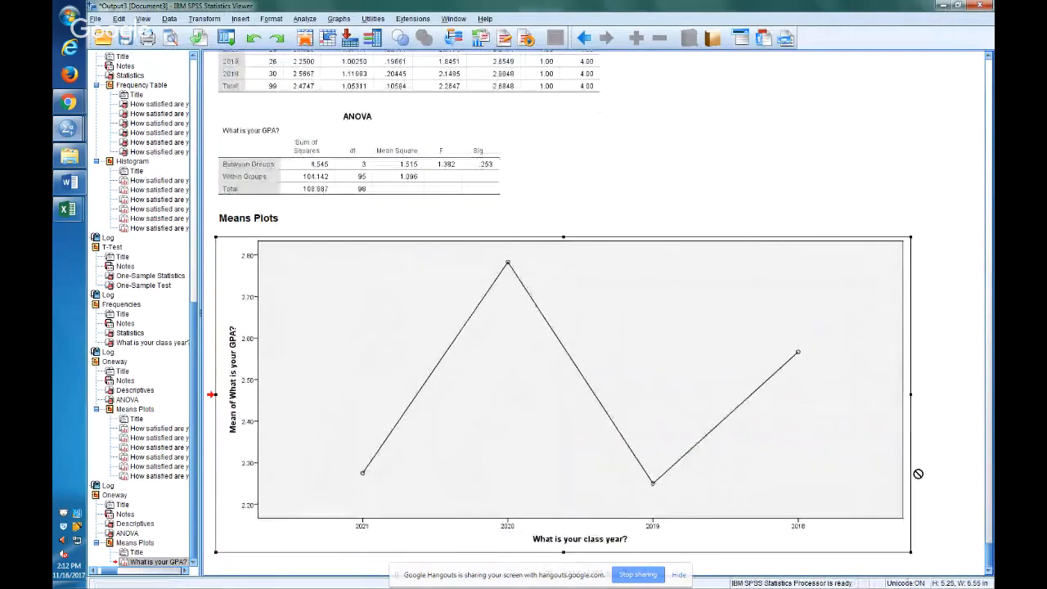
click(911, 553)
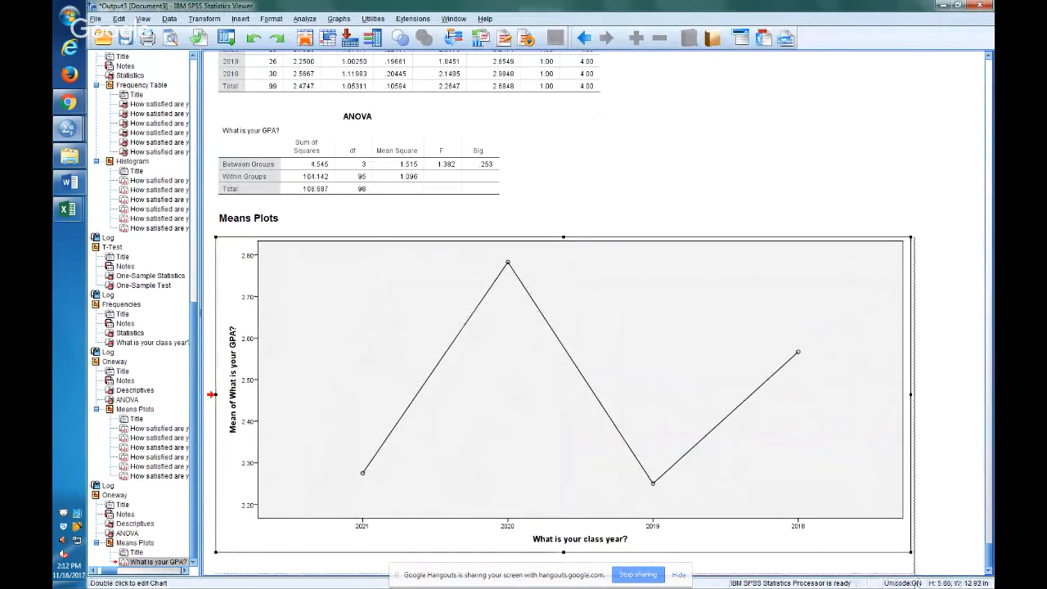
drag(911, 553, 916, 588)
scroll(851, 423, down, 6)
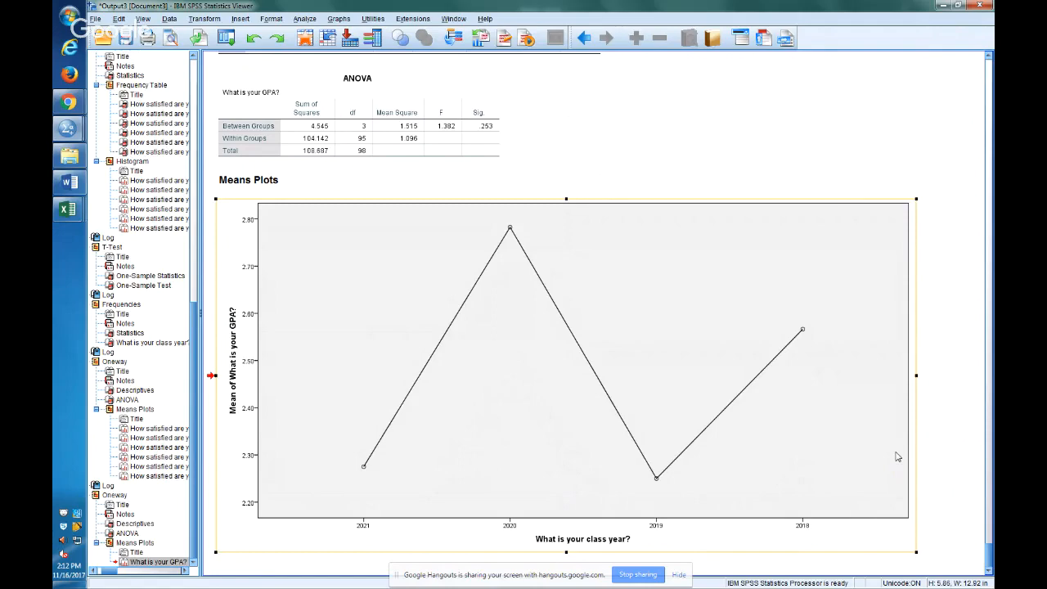
Return to Excel and examine the Sig. heading and the Between Groups significance cell X90 in the GPA ANOVA table.
key(alt+Tab)
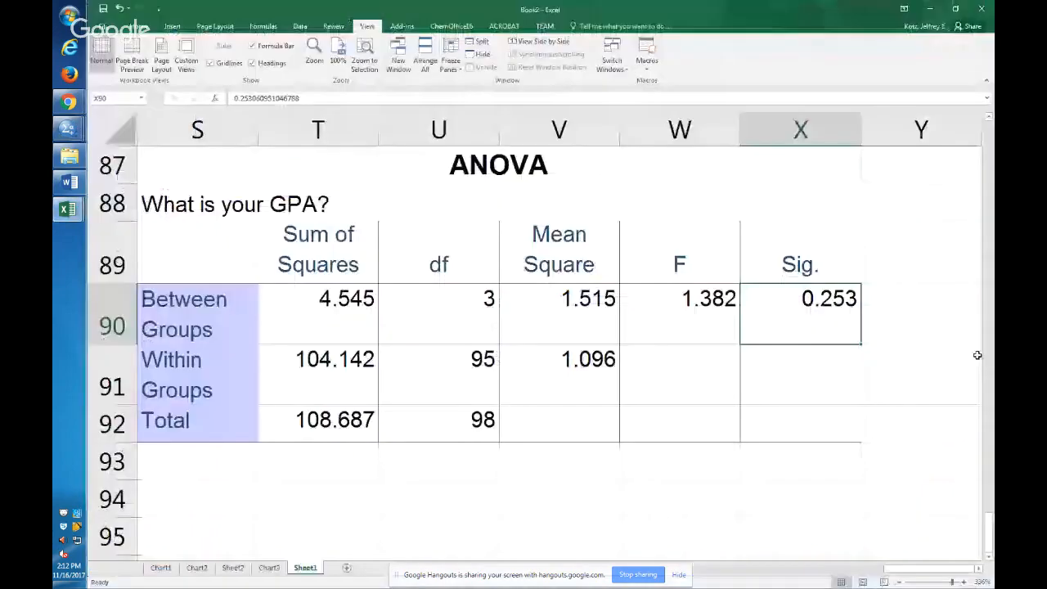
key(Up)
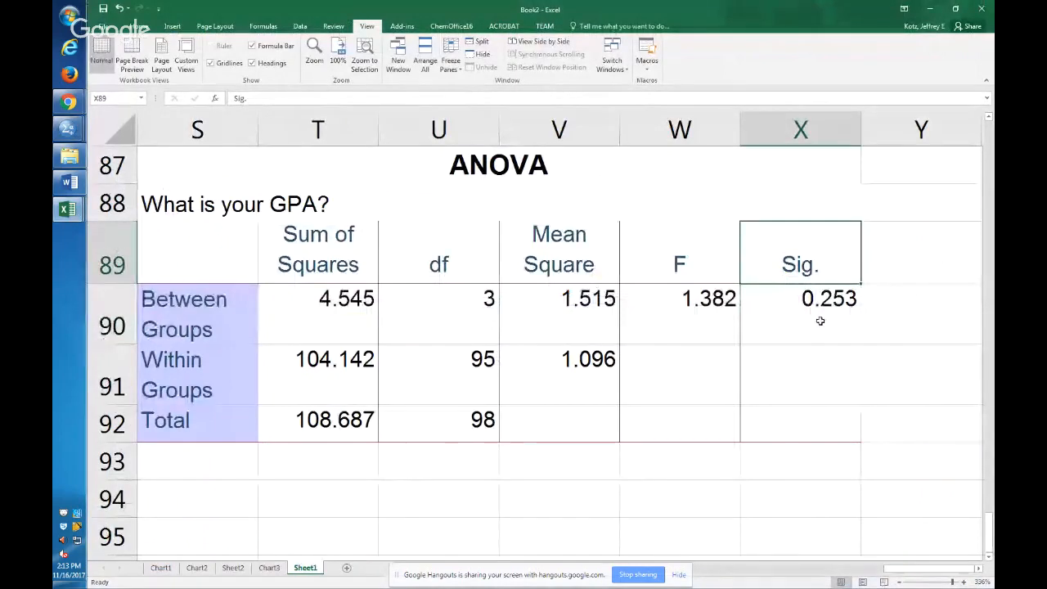
click(821, 321)
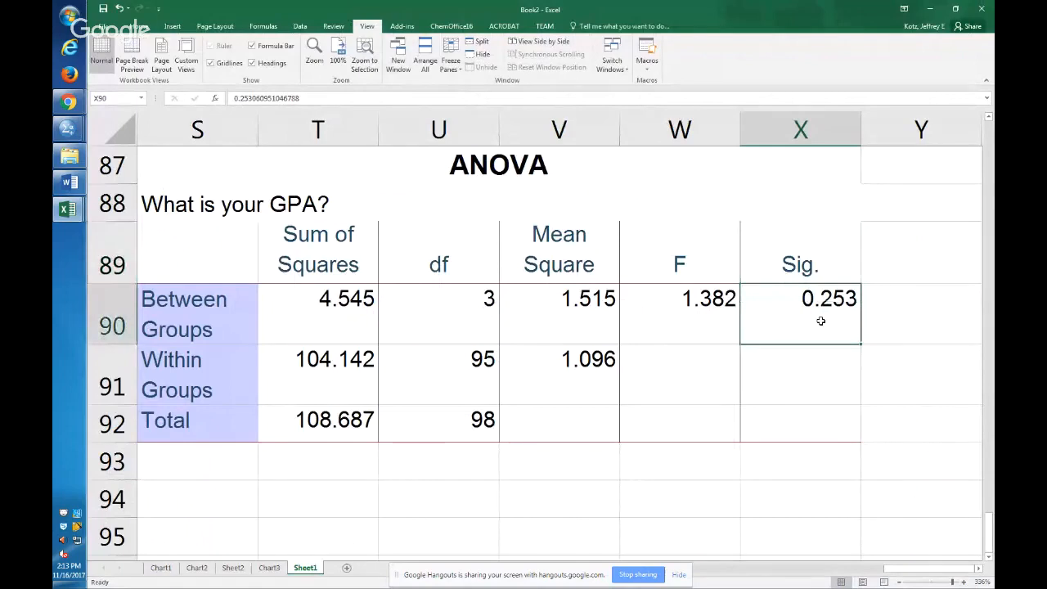